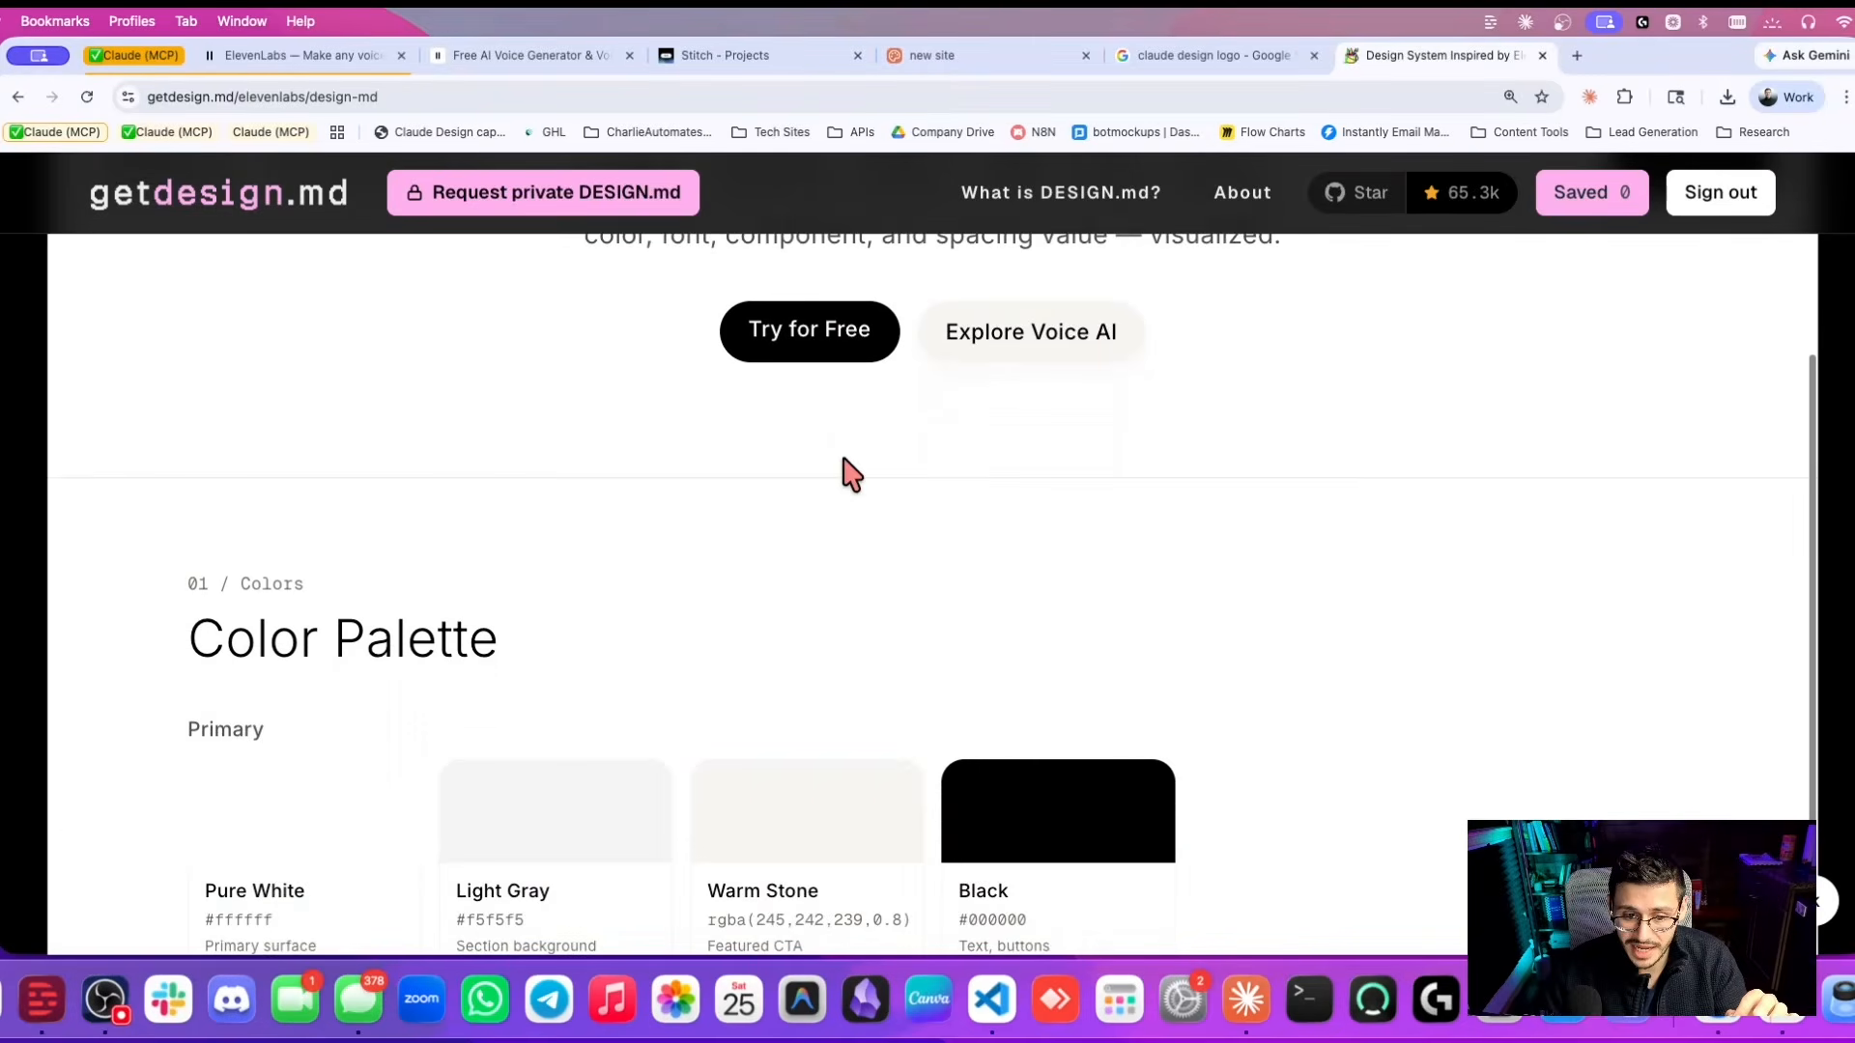
# Browse the ElevenLabs DESIGN.md preview's colour palette, typography, cards and 4–40 spacing scale.
pyautogui.scroll(-9, 676, 522)
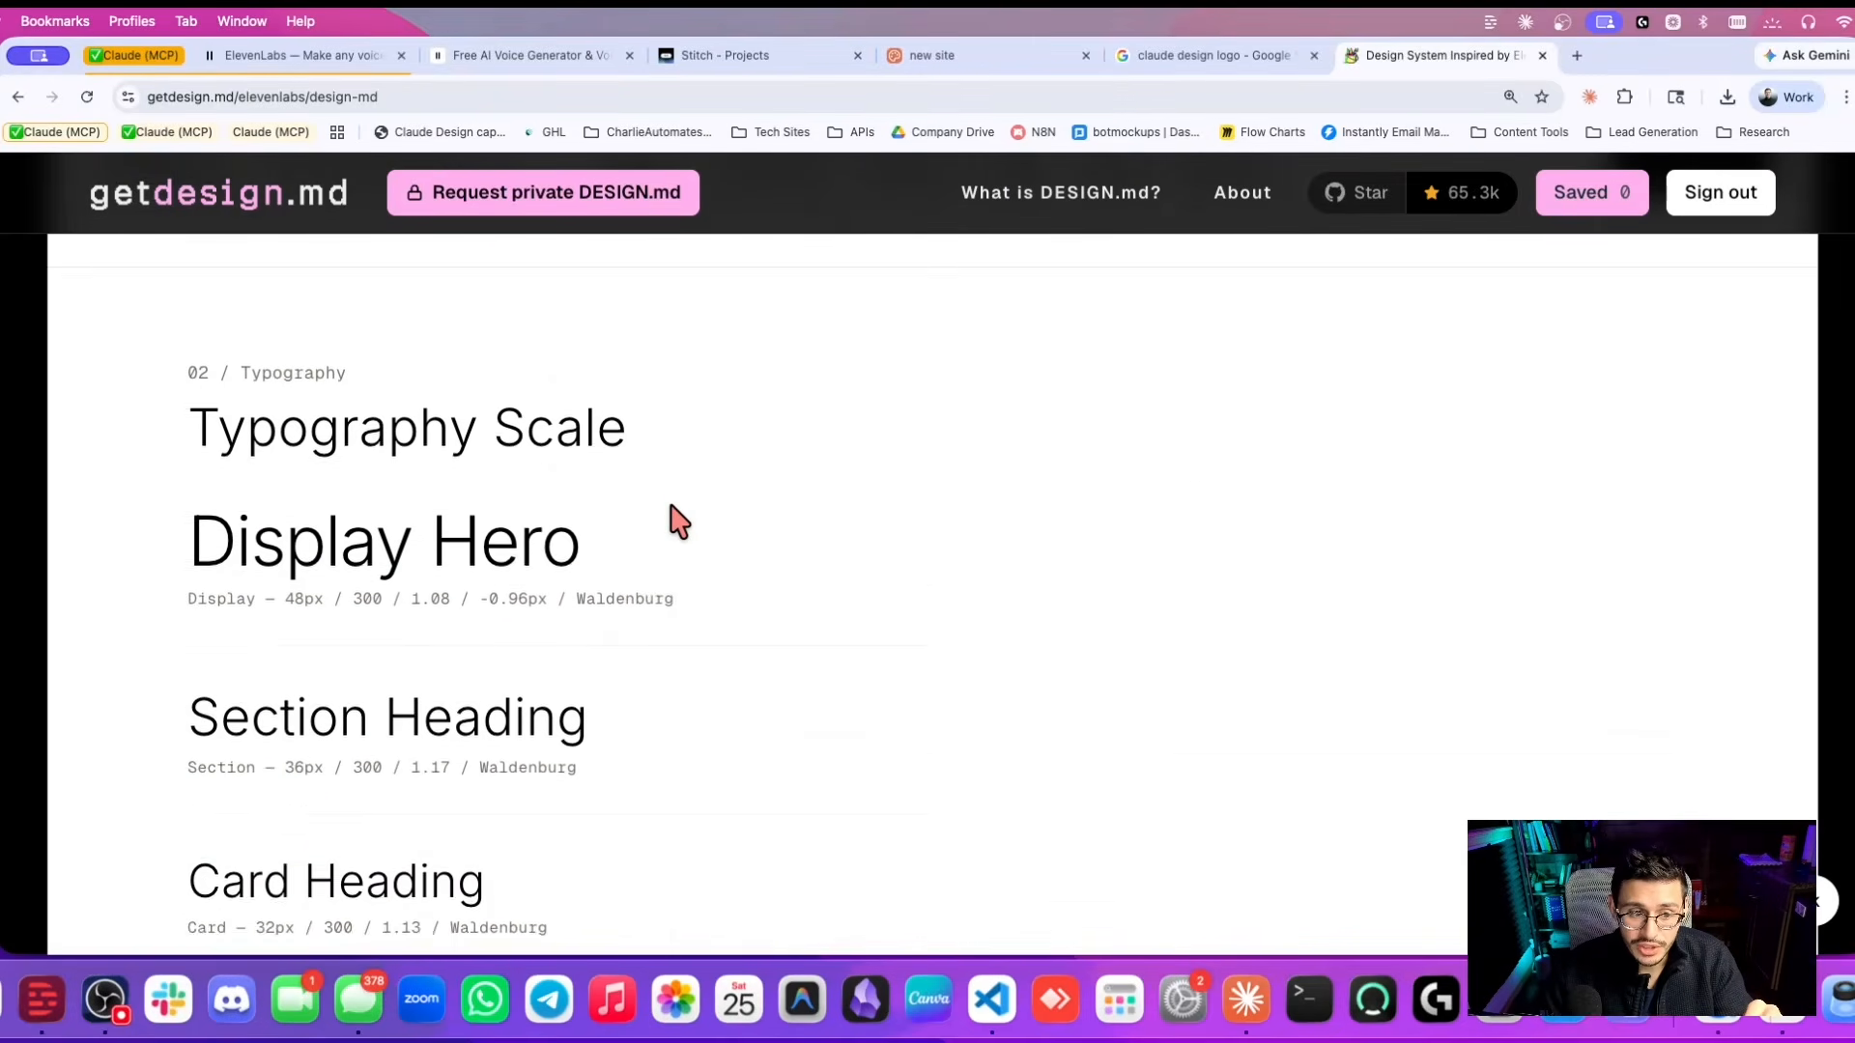
pyautogui.scroll(-10, 451, 570)
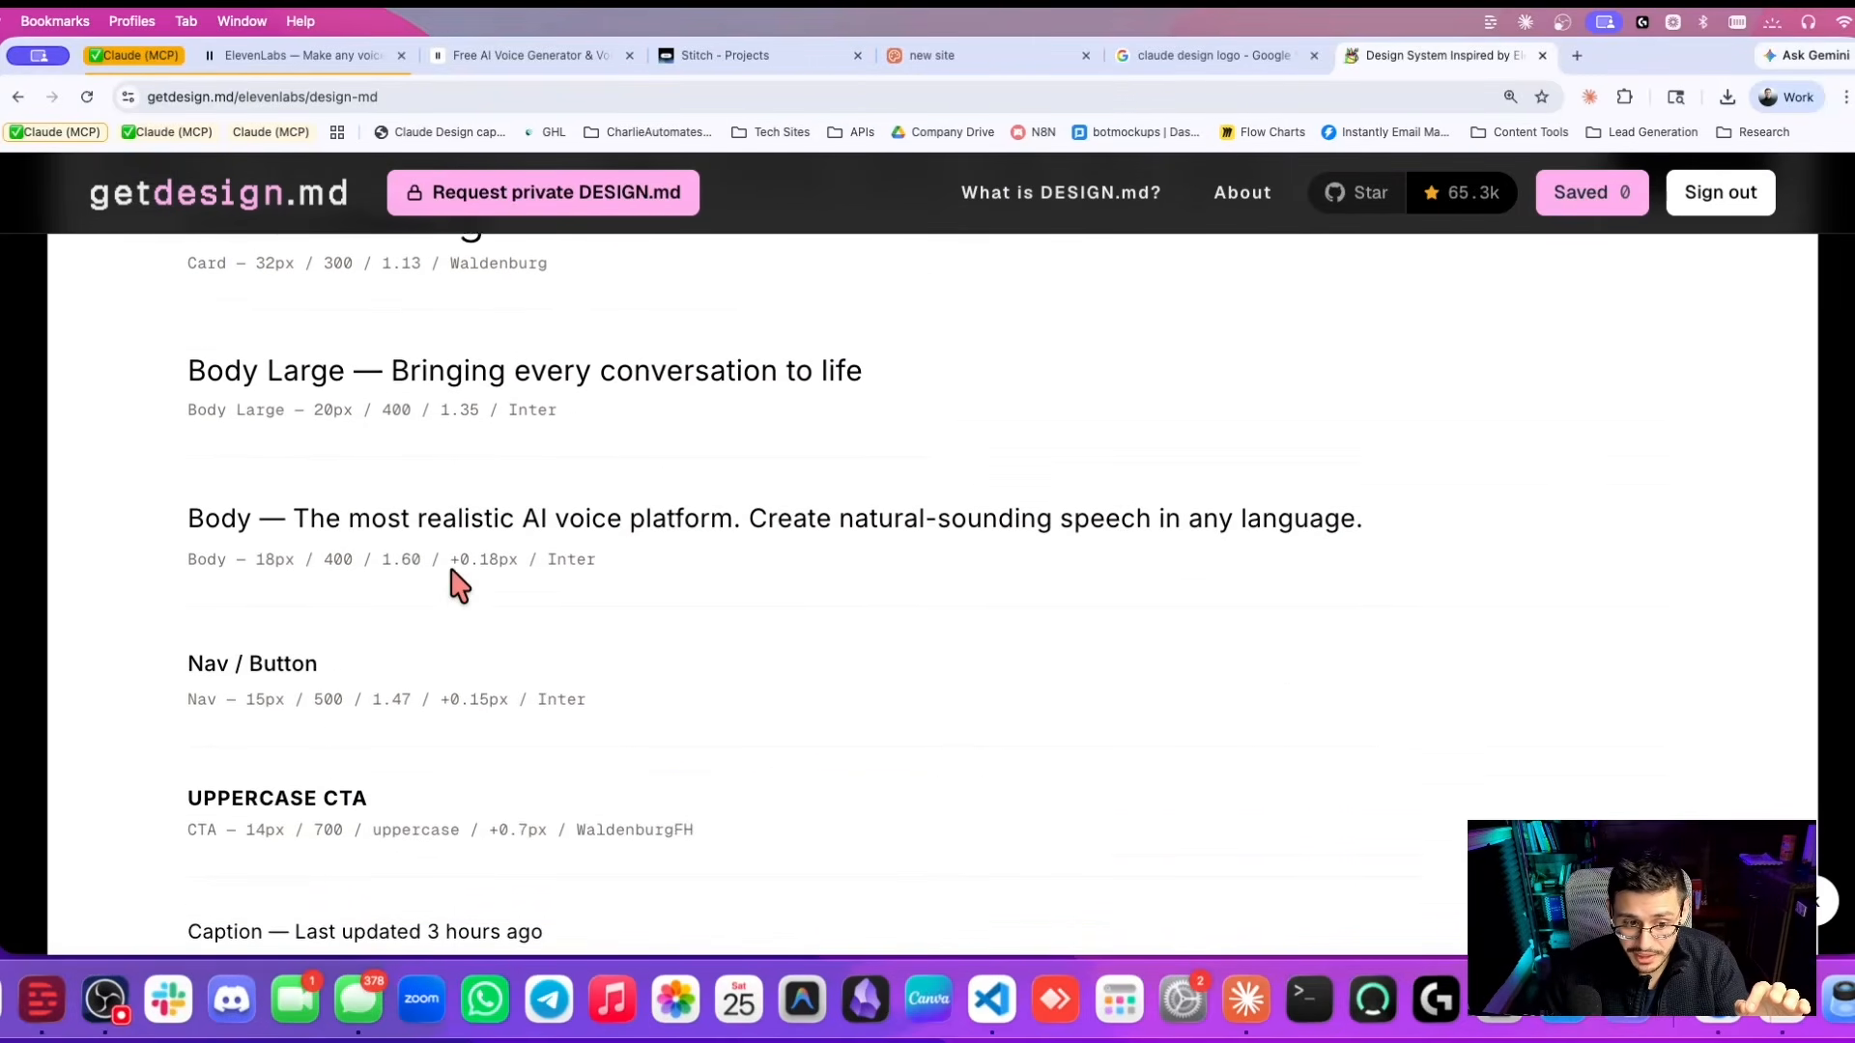
pyautogui.scroll(-10, 316, 601)
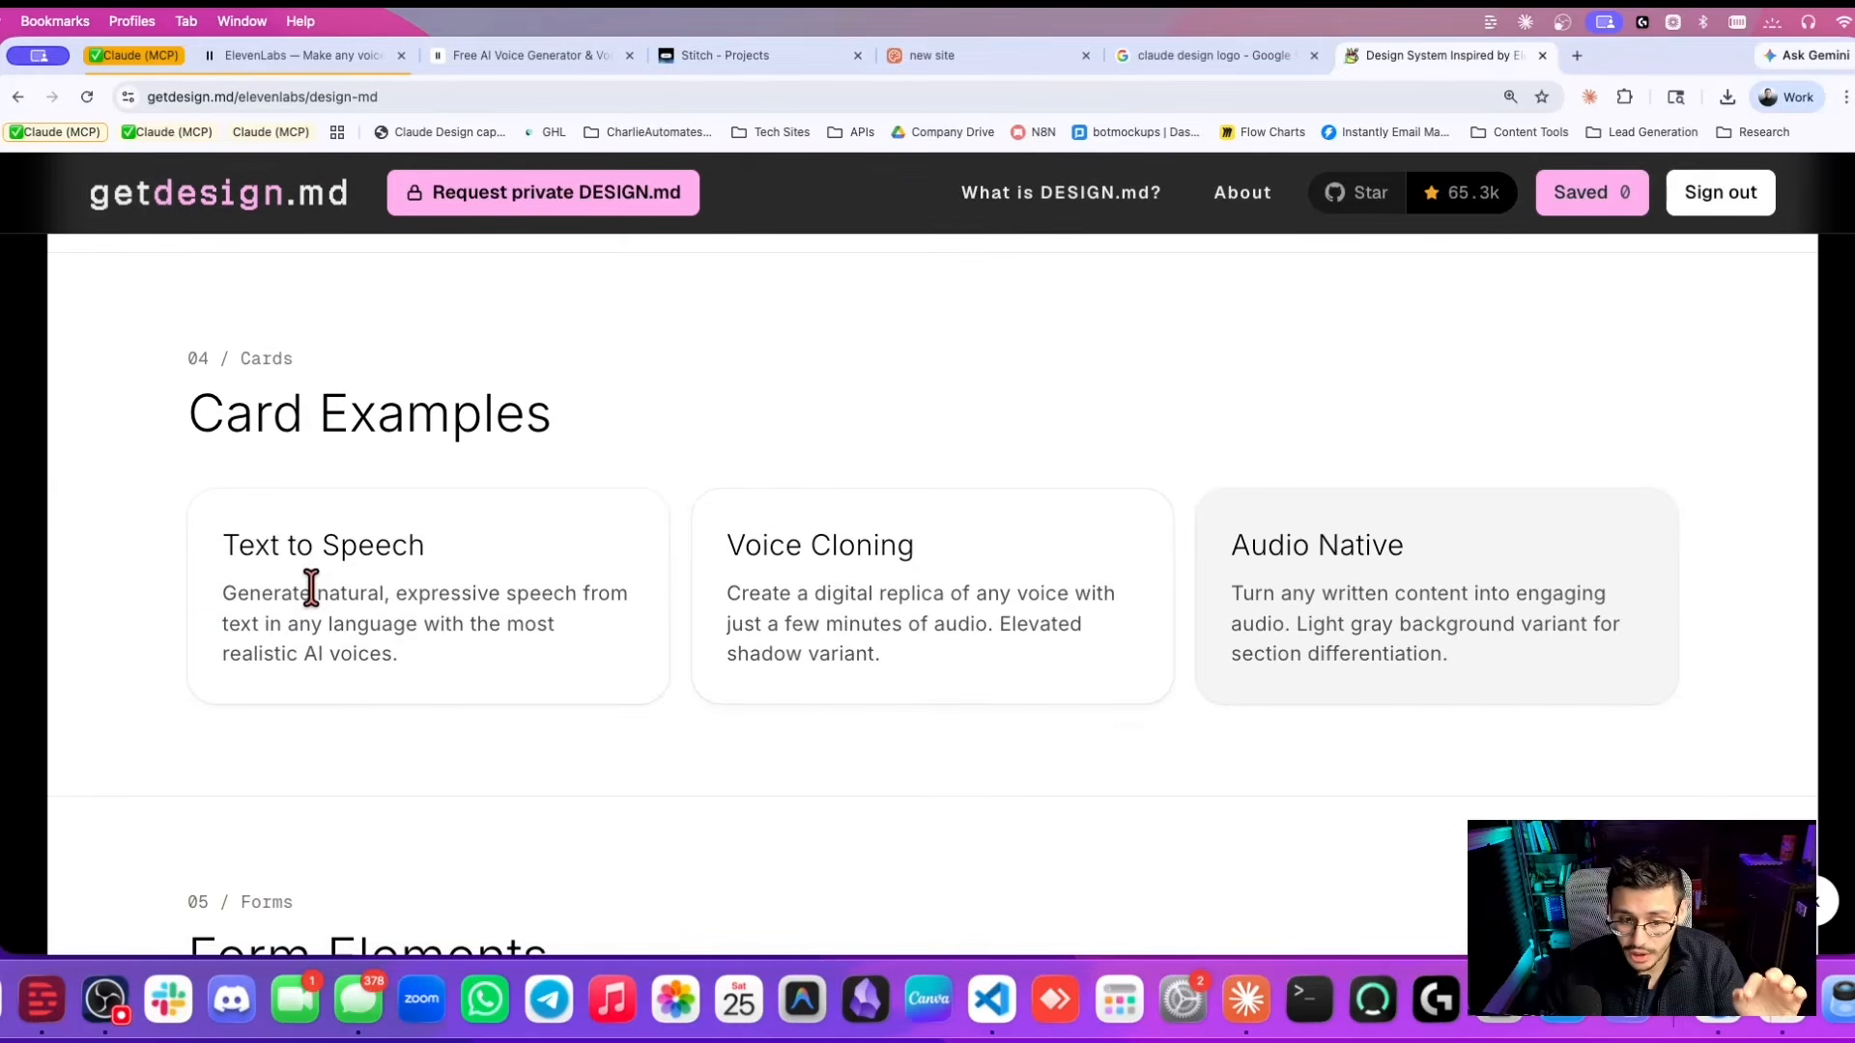
pyautogui.scroll(-10, 435, 642)
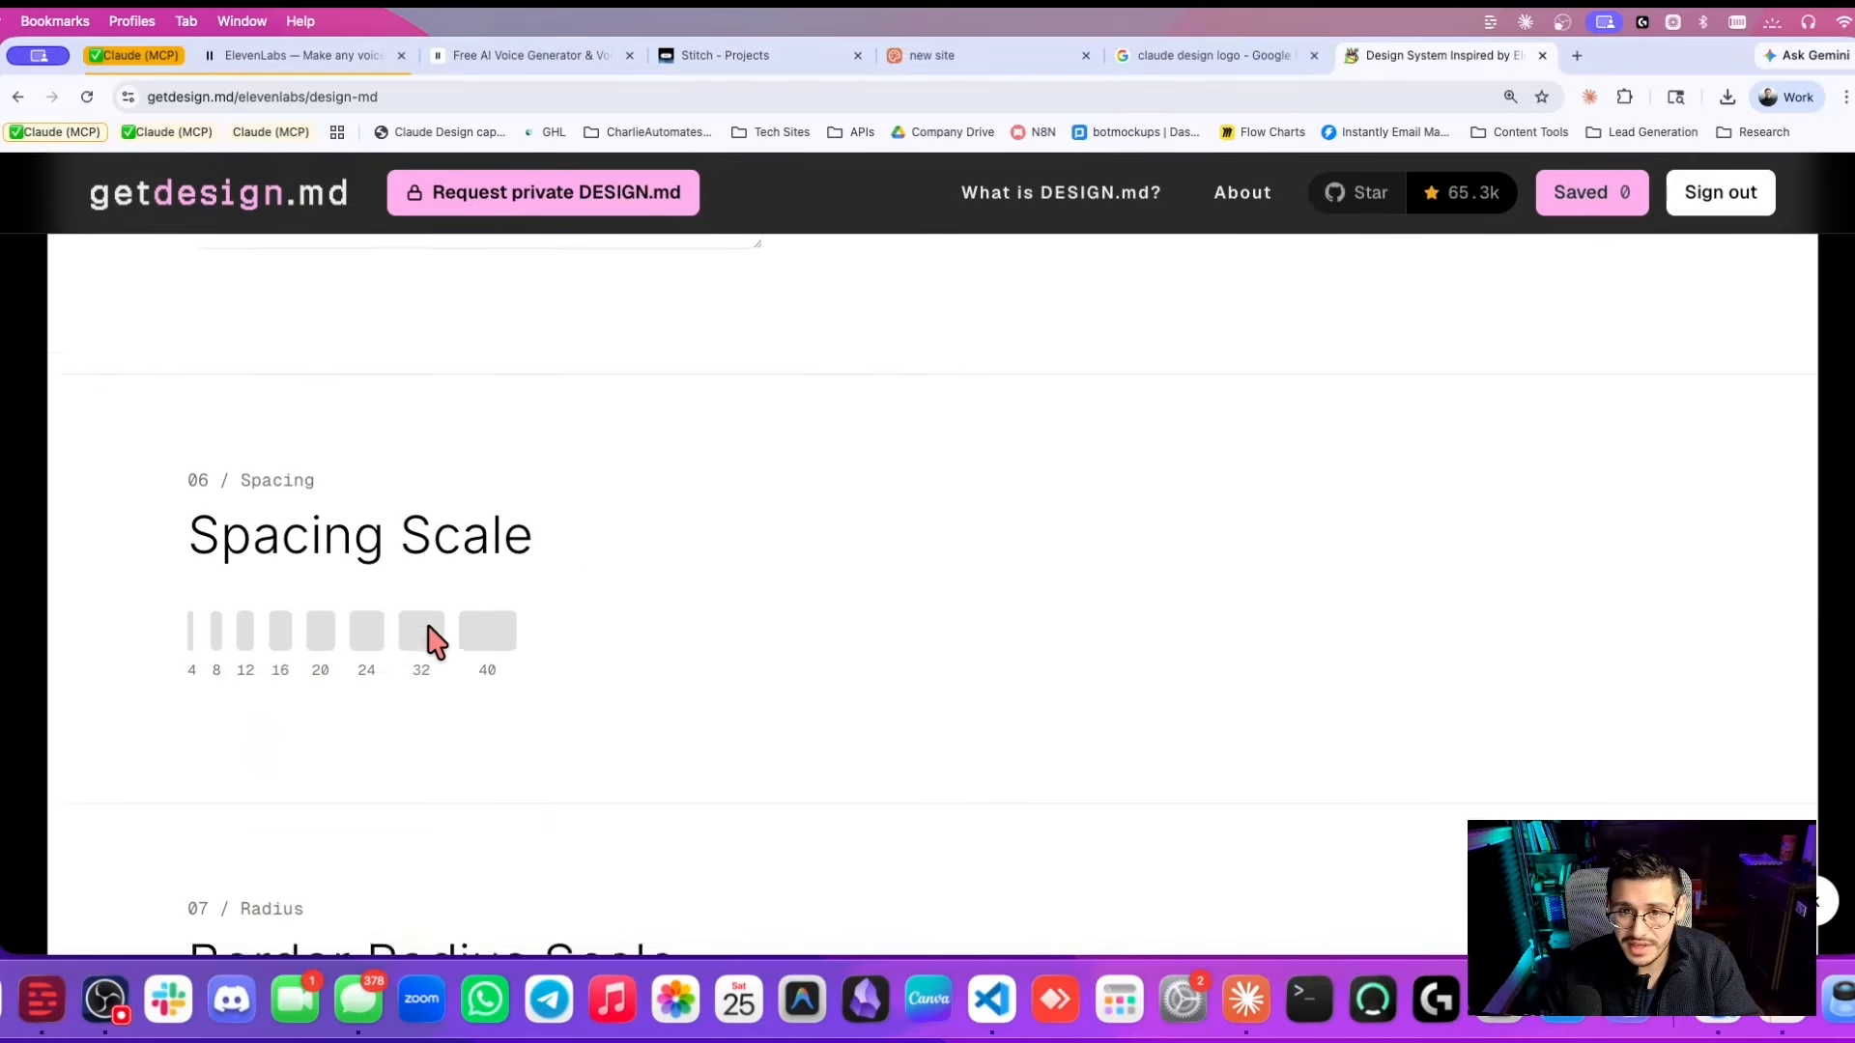
pyautogui.scroll(-5, 435, 642)
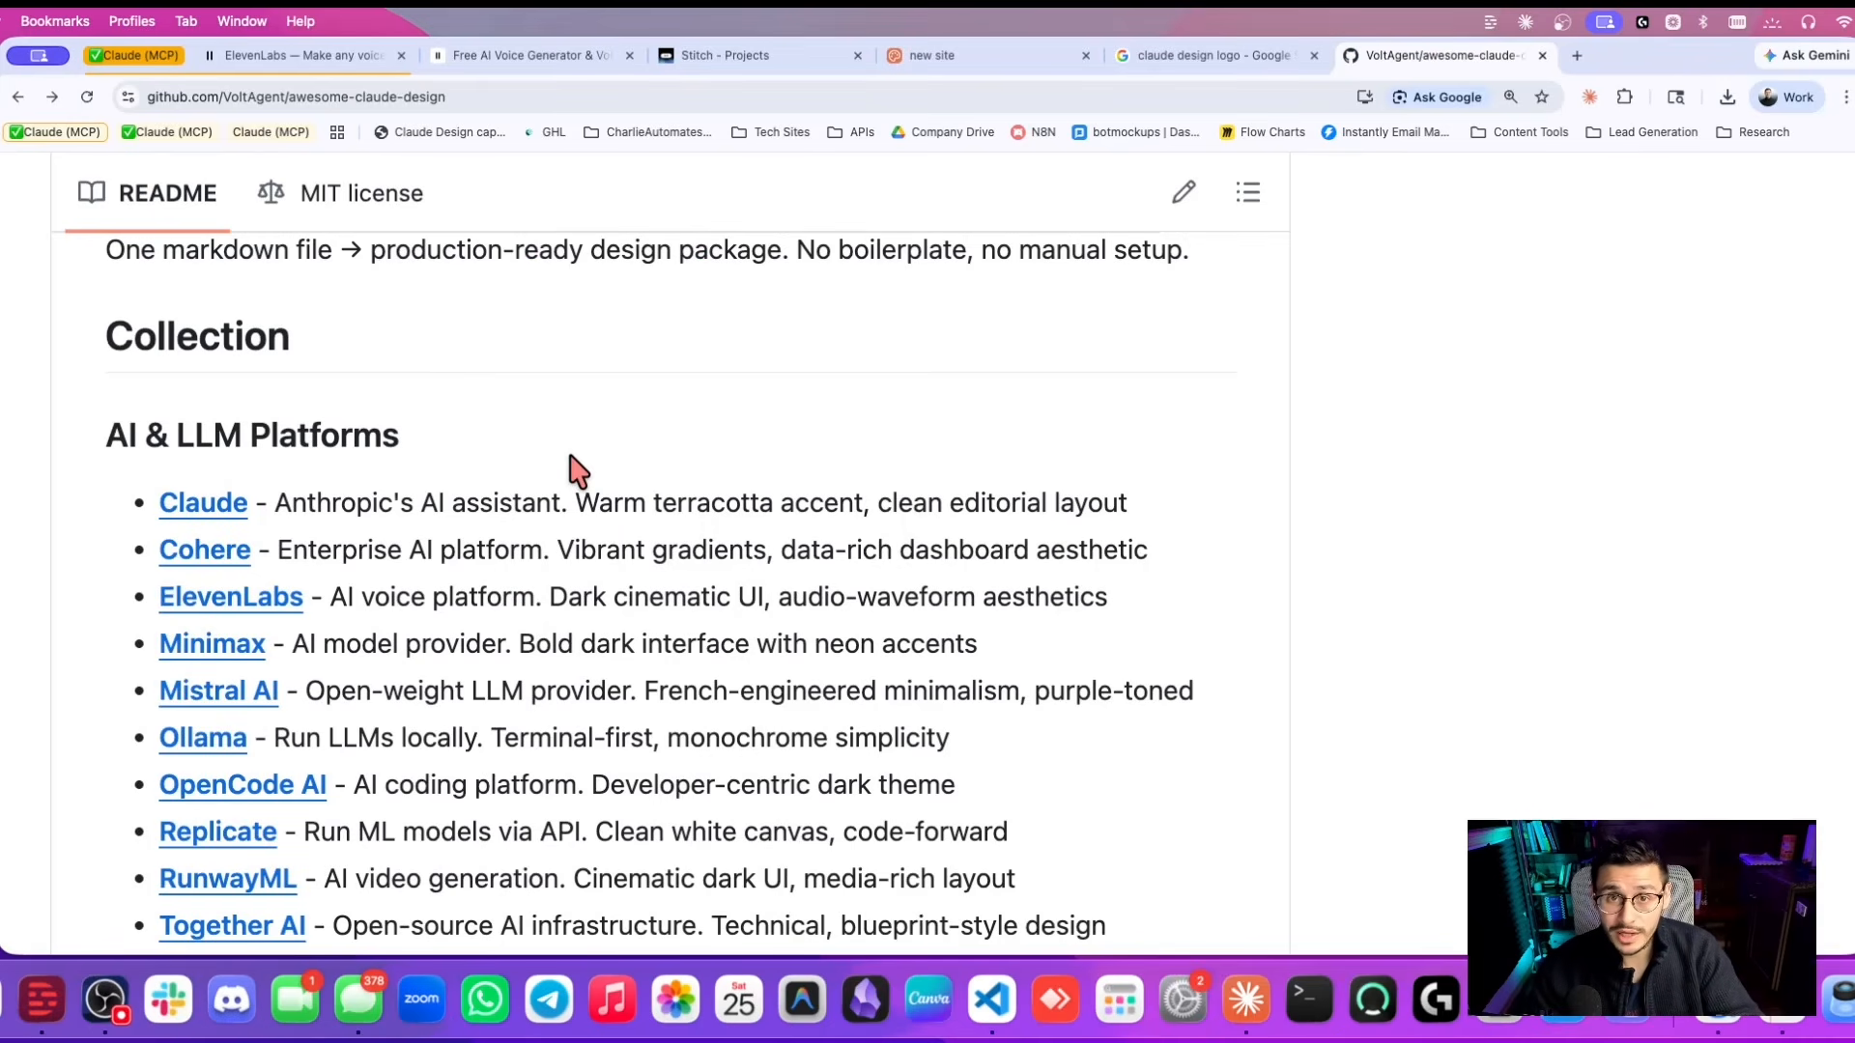
# Read Option A in the awesome-claude-design README on GitHub.
pyautogui.scroll(-5, 531, 460)
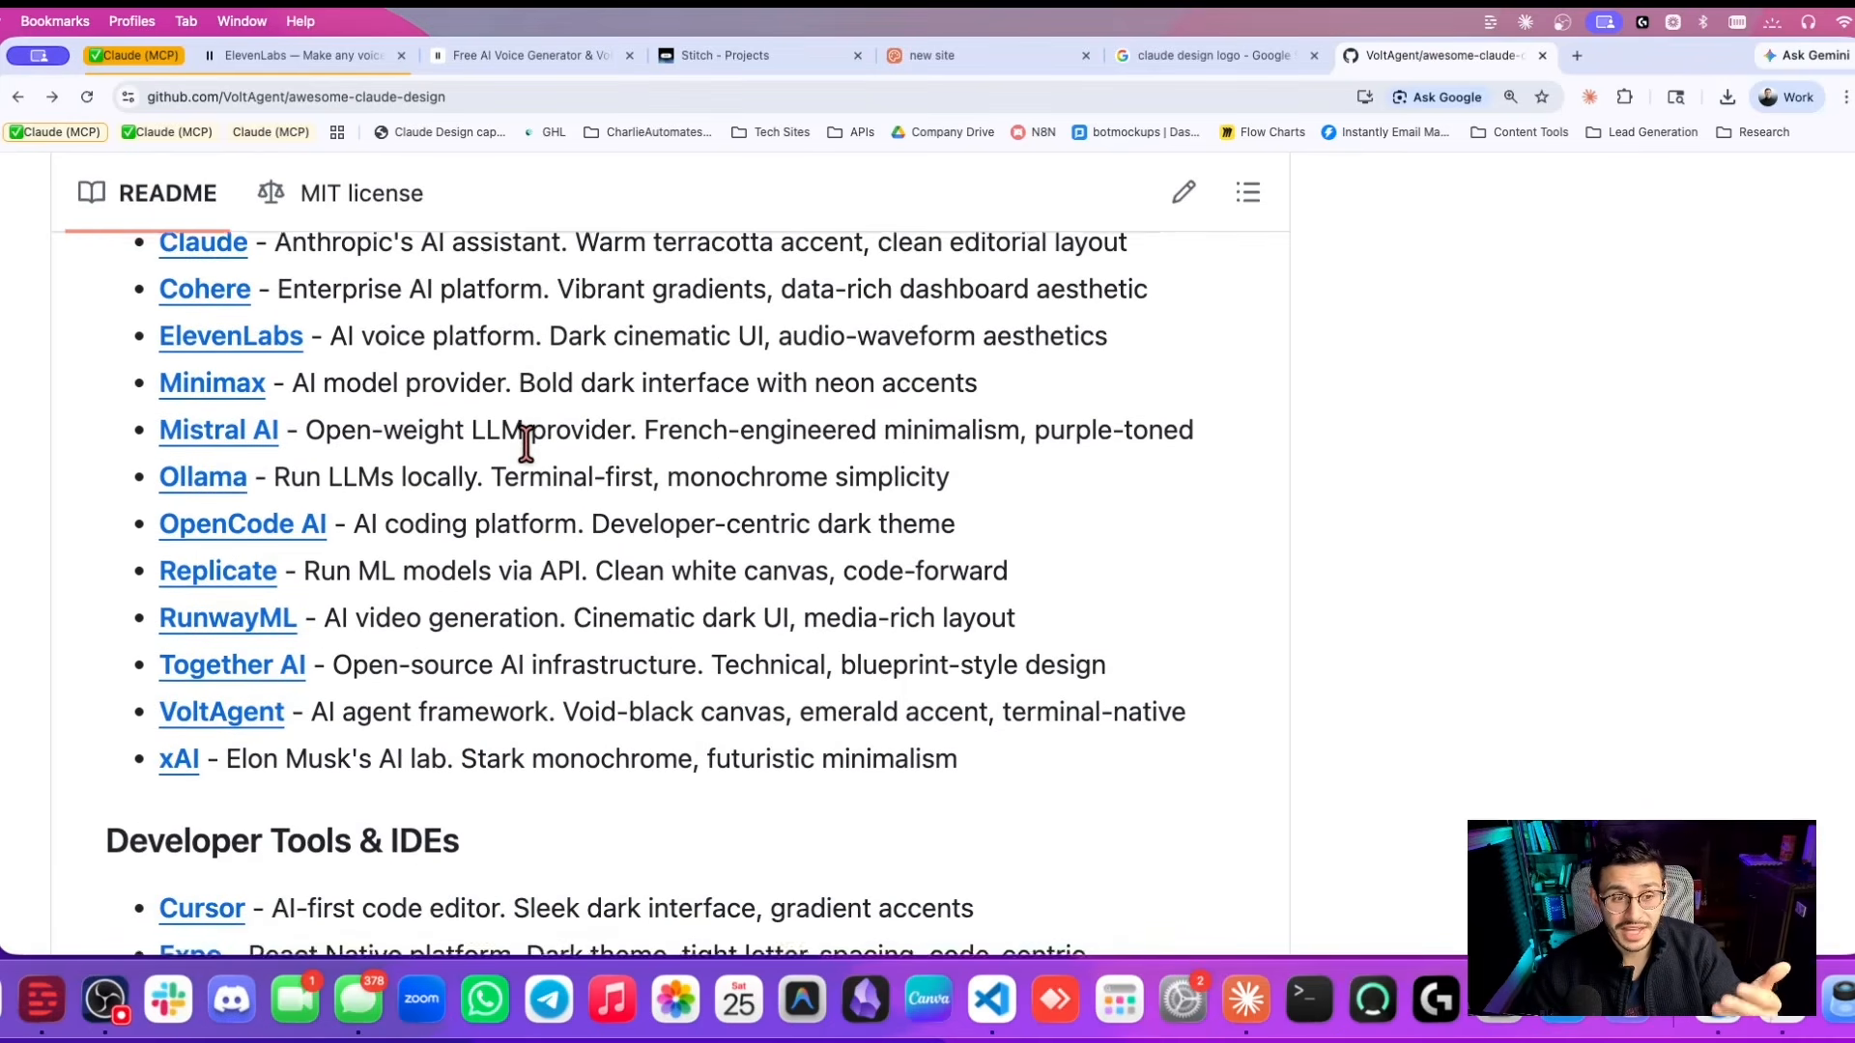
pyautogui.scroll(-10, 526, 445)
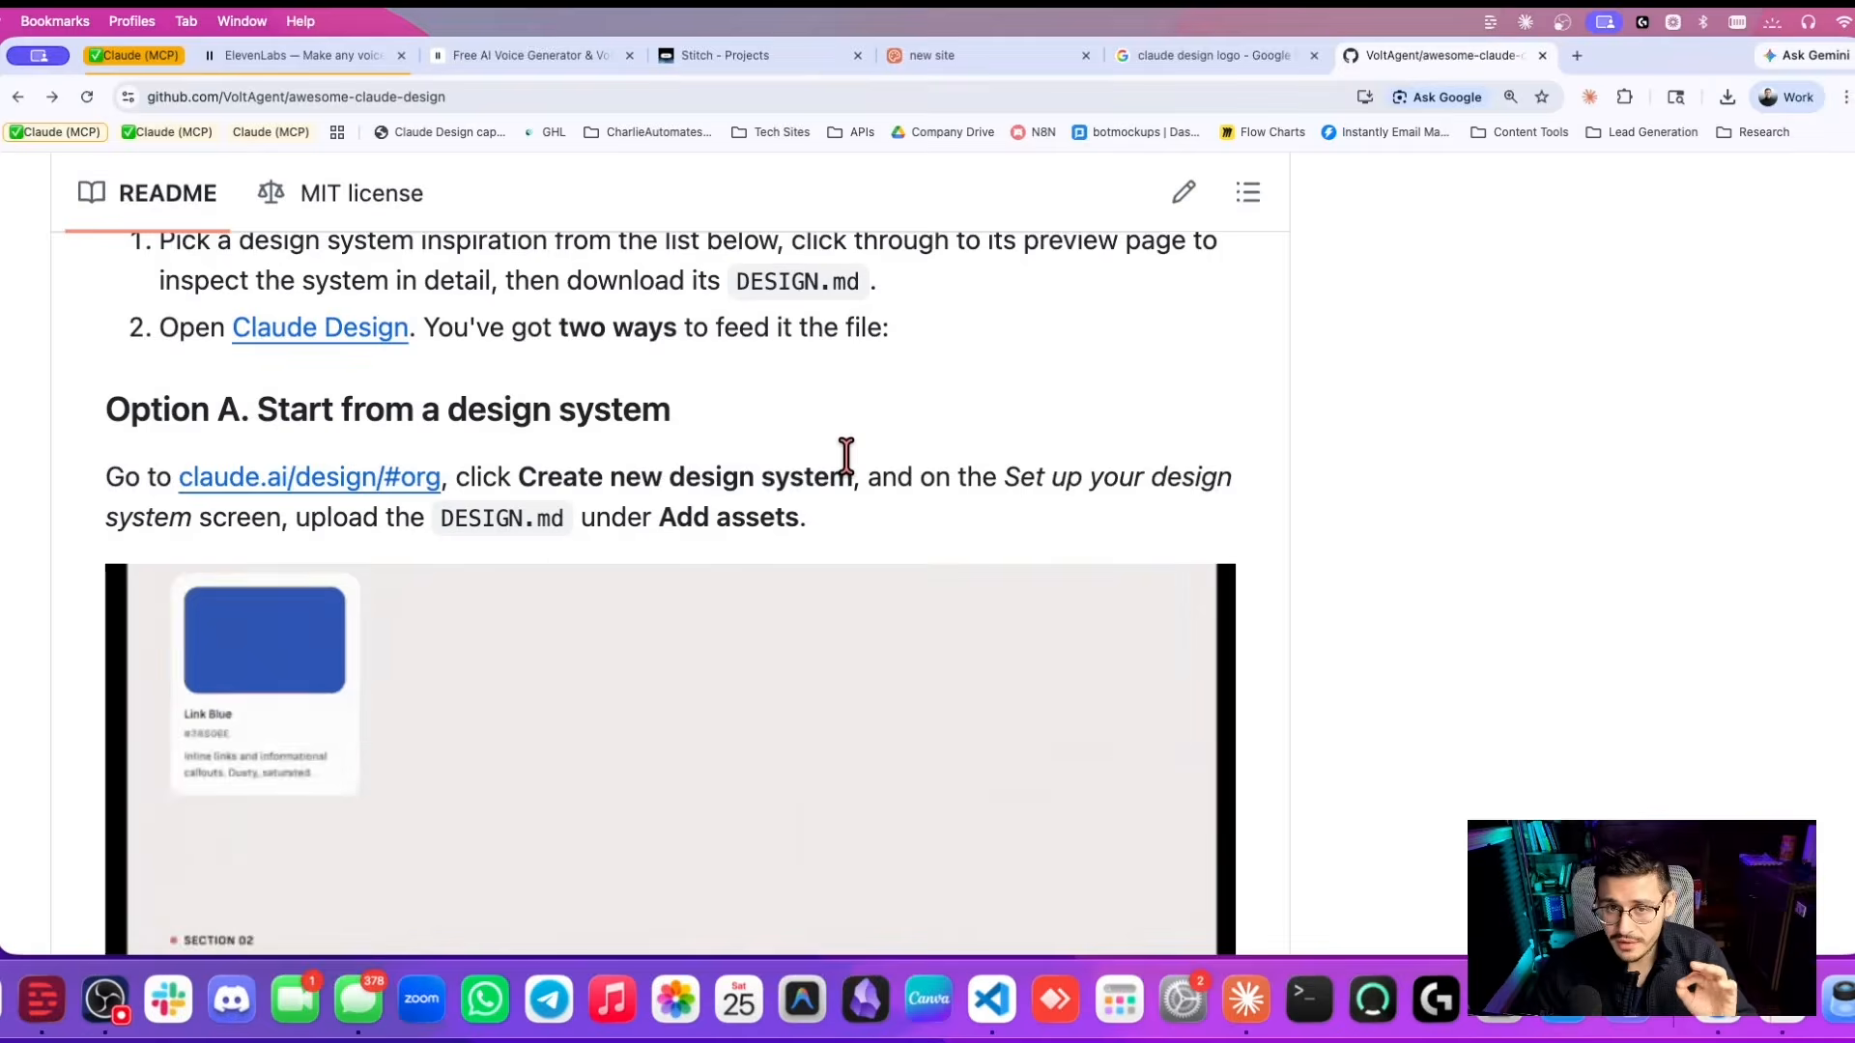
pyautogui.scroll(-1, 180, 324)
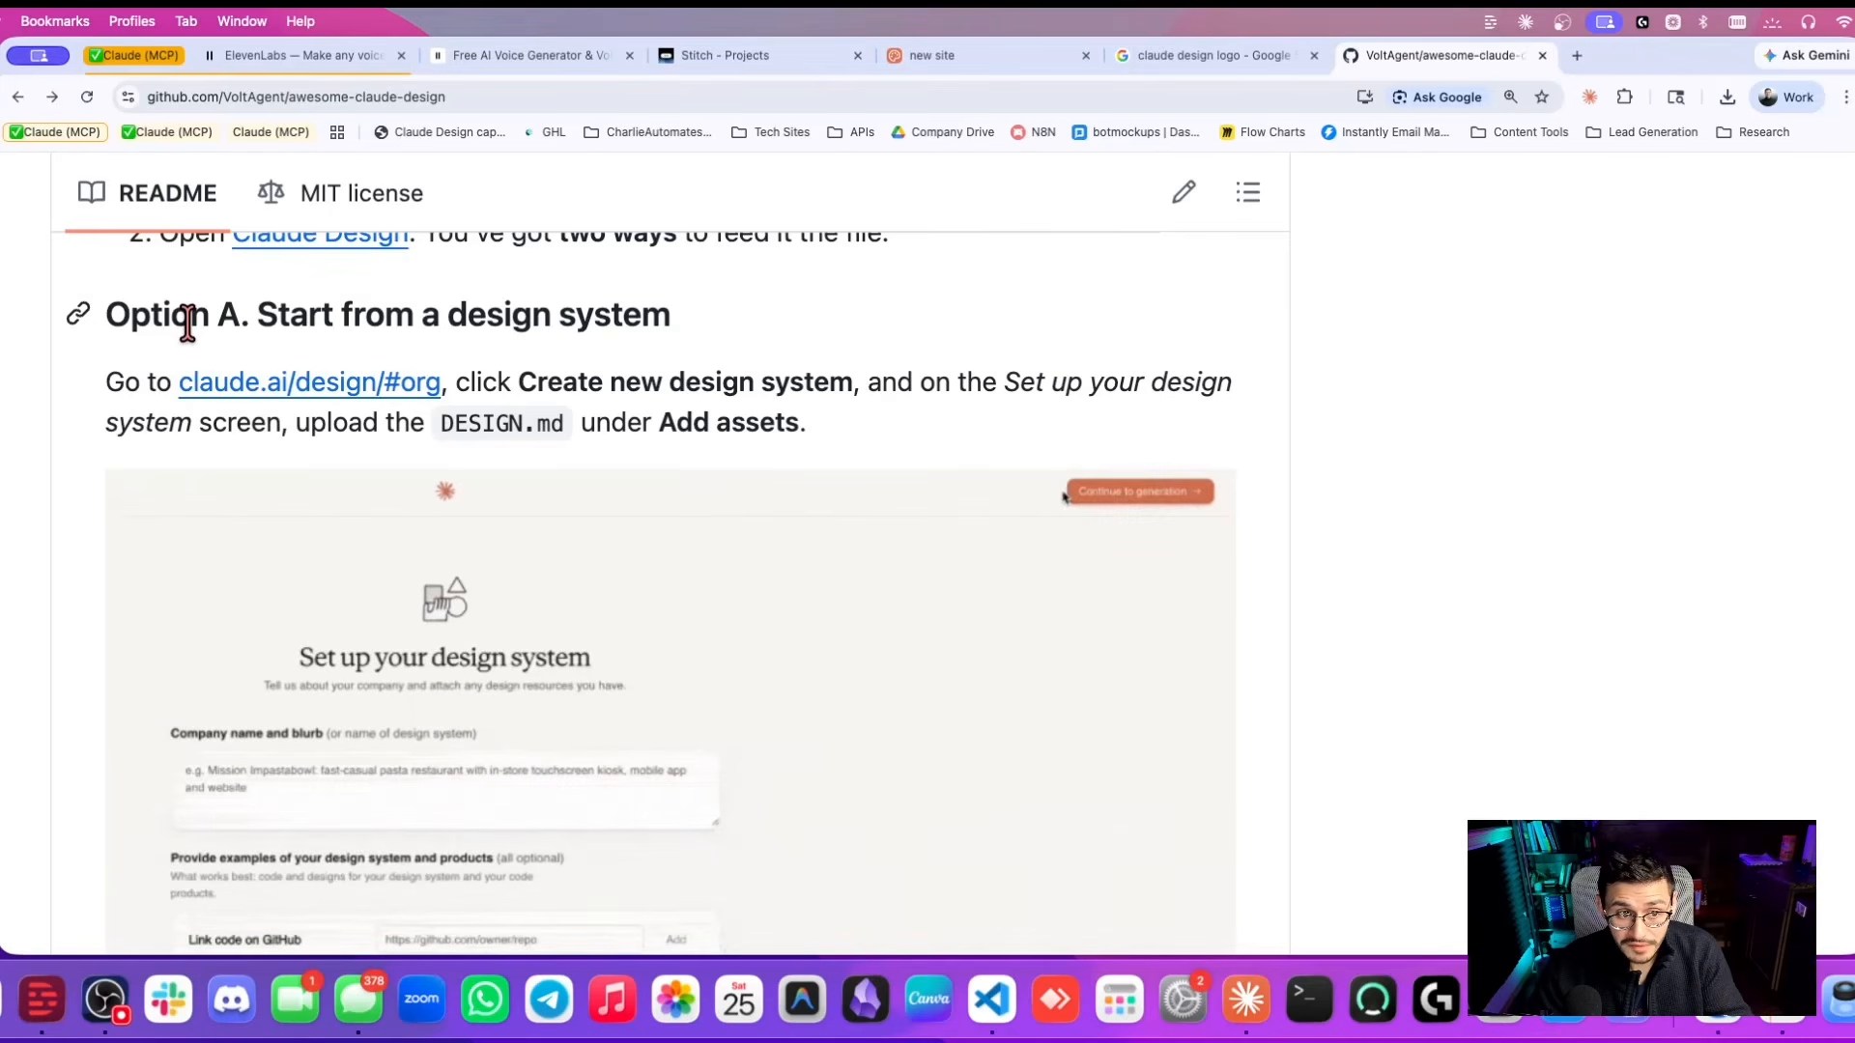
pyautogui.scroll(-10, 628, 358)
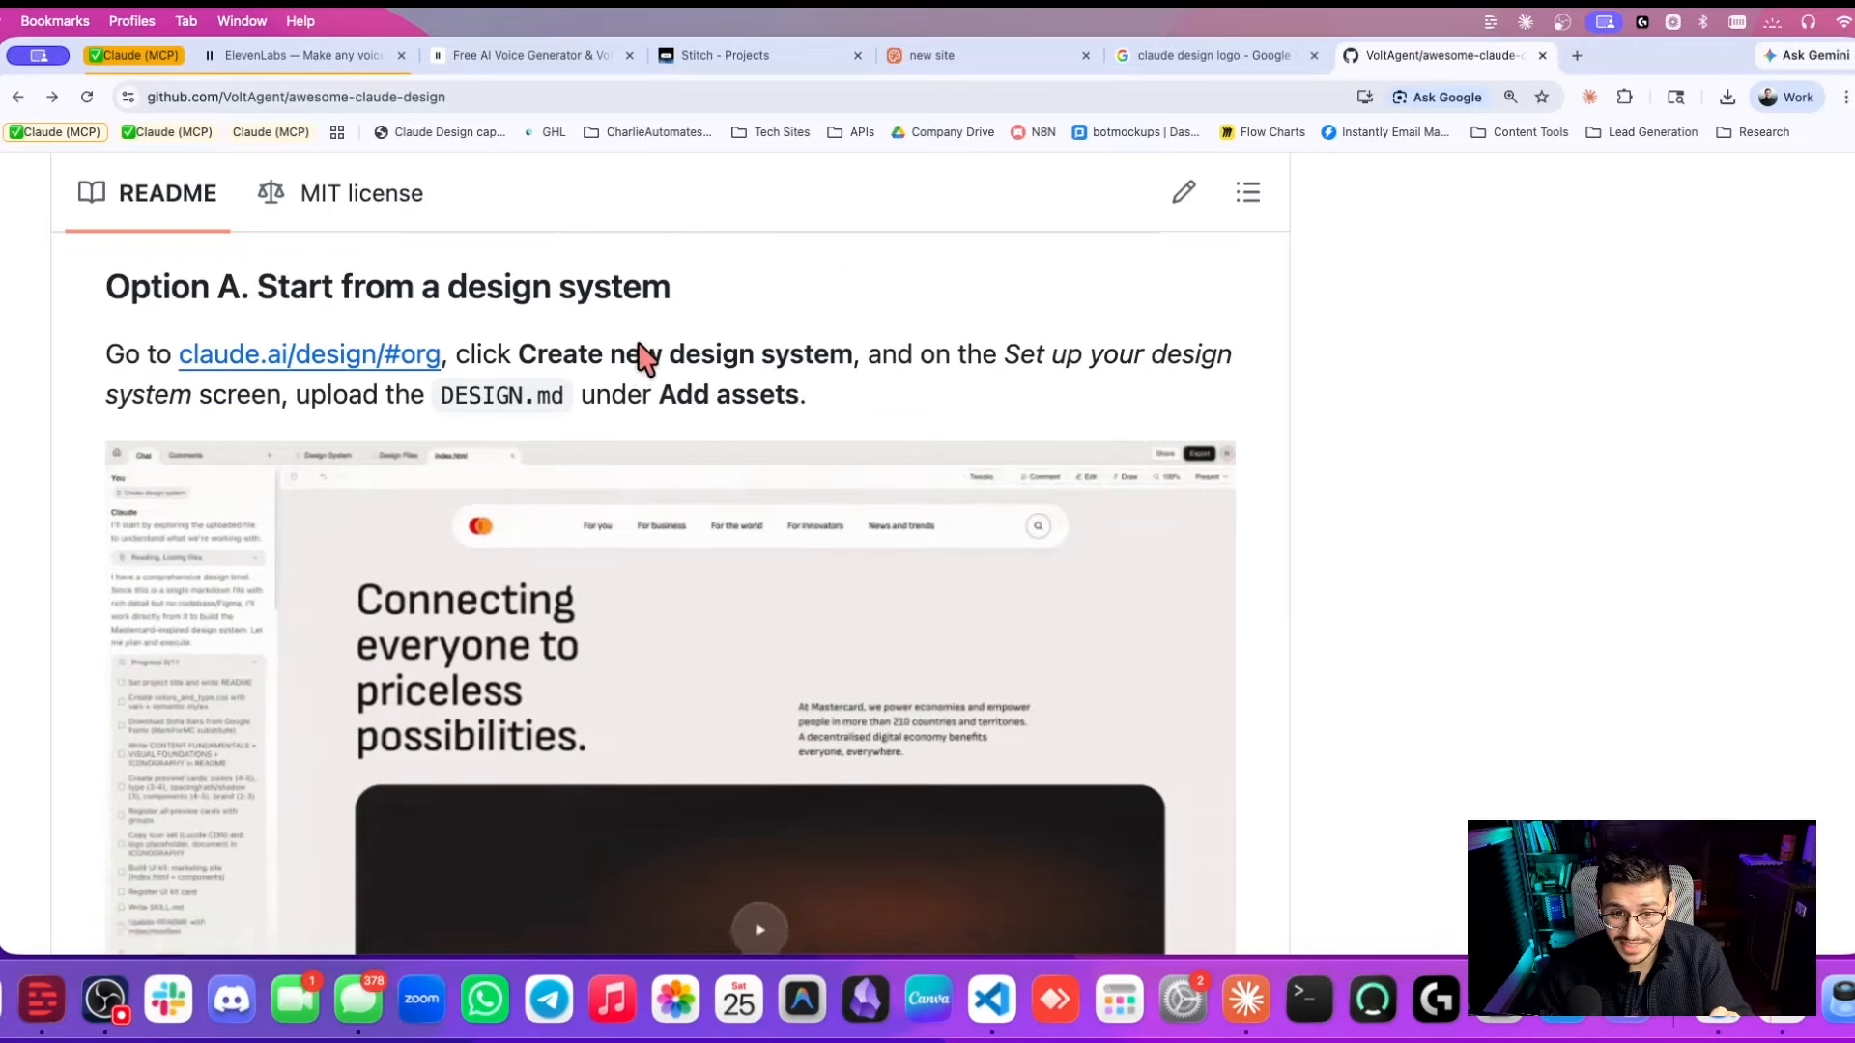
pyautogui.scroll(-2, 312, 365)
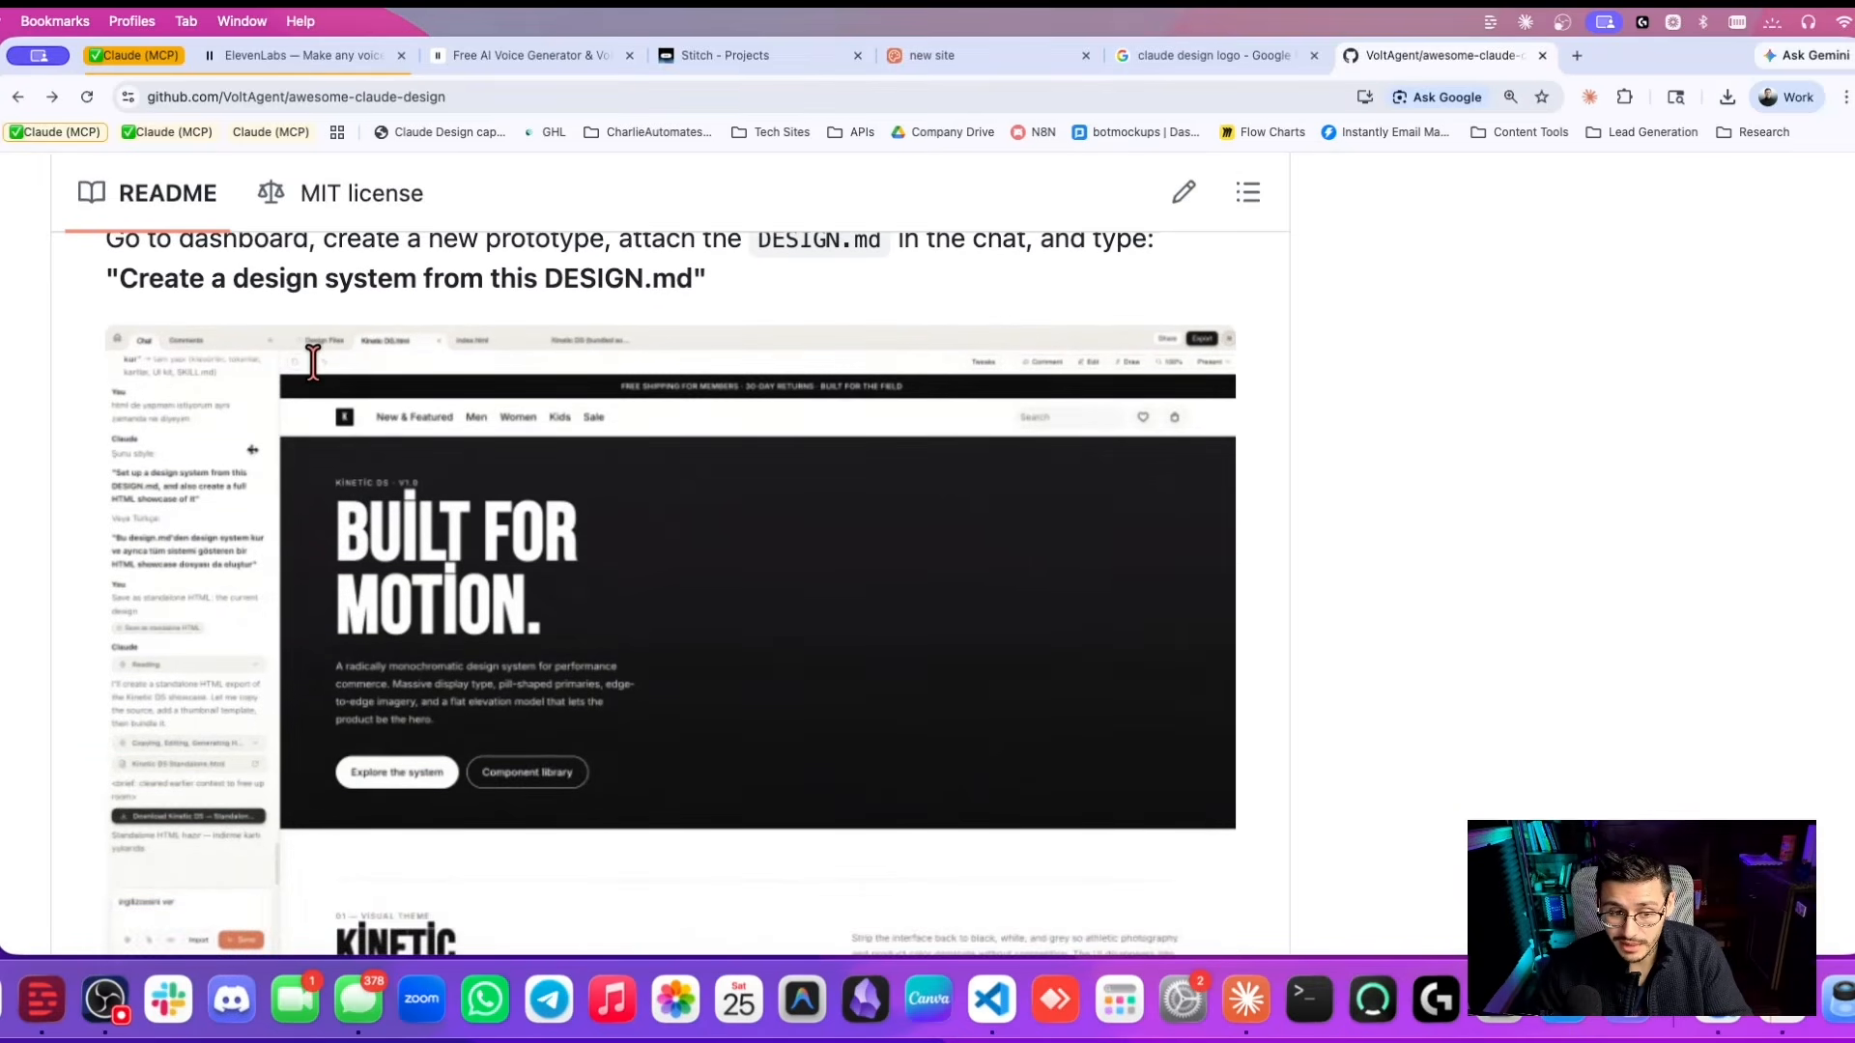
pyautogui.scroll(8, 319, 379)
pyautogui.scroll(3, 319, 380)
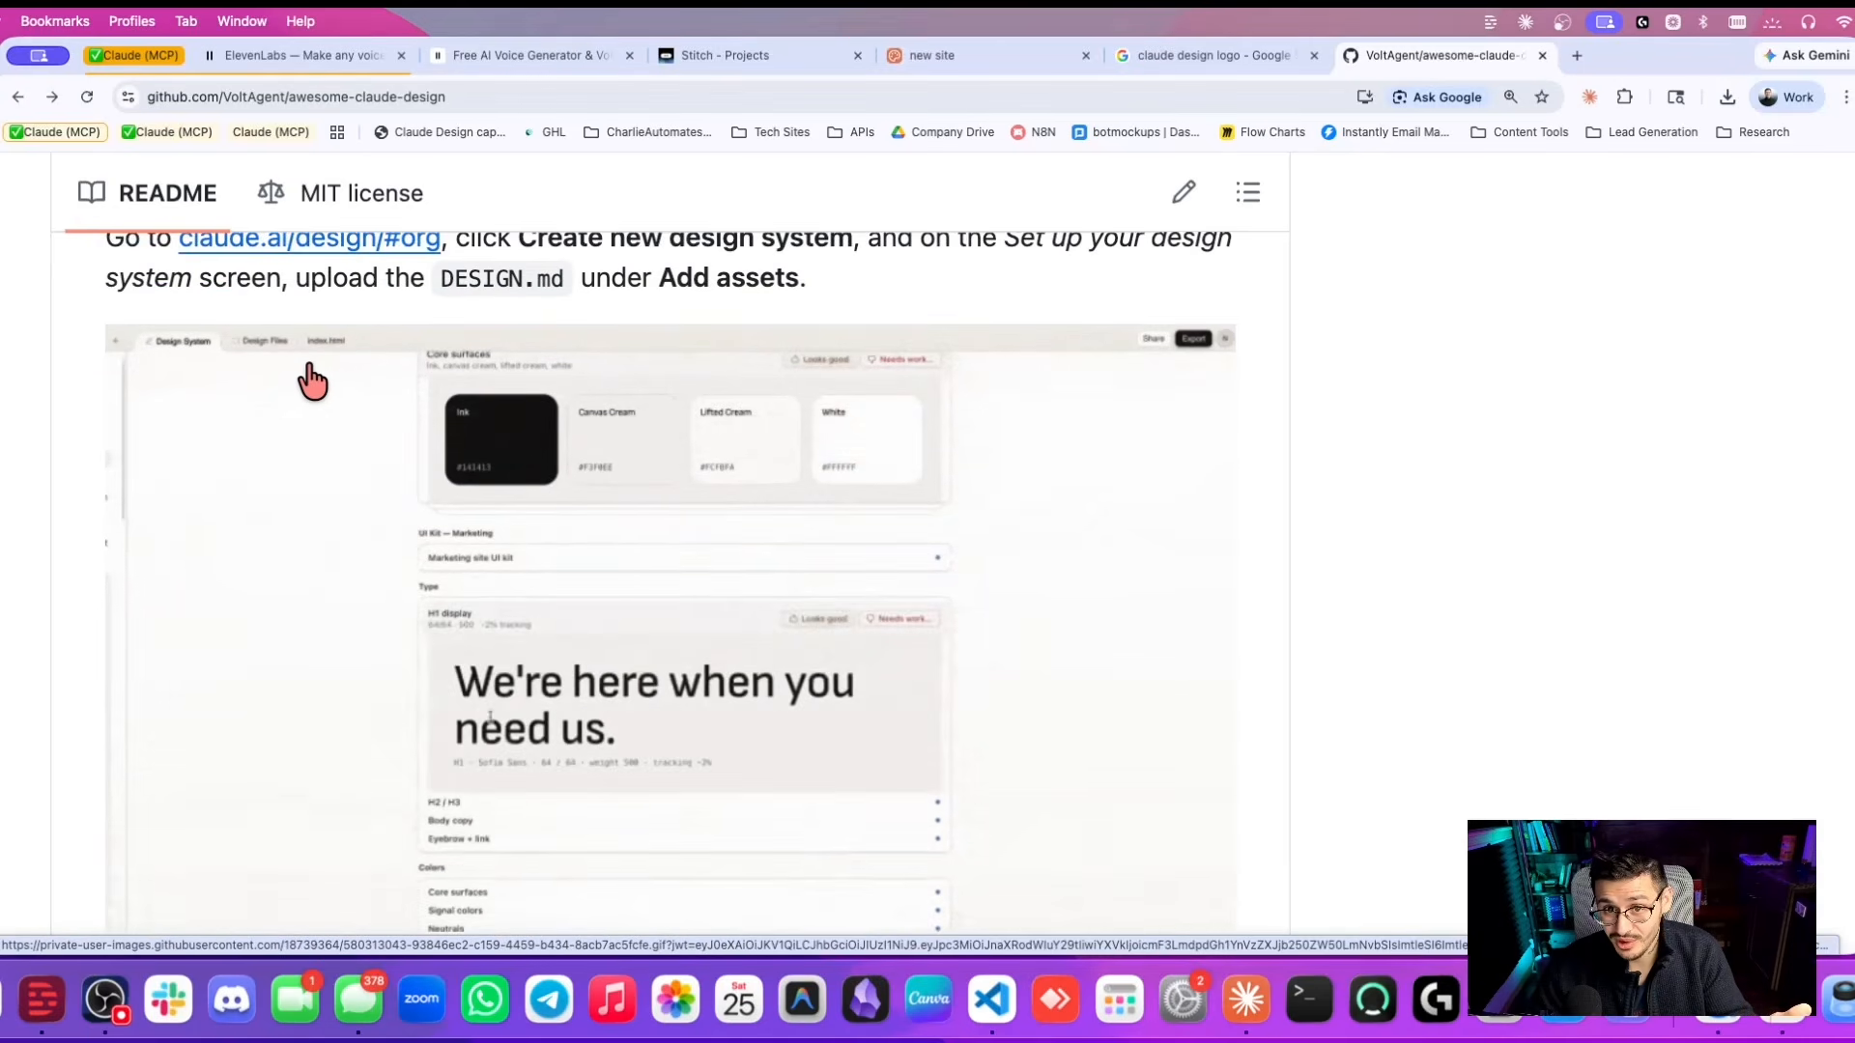
# Download the ElevenLabs design file for Claude Design as DESIGN-elevenlabs (2).md.
pyautogui.click(214, 430)
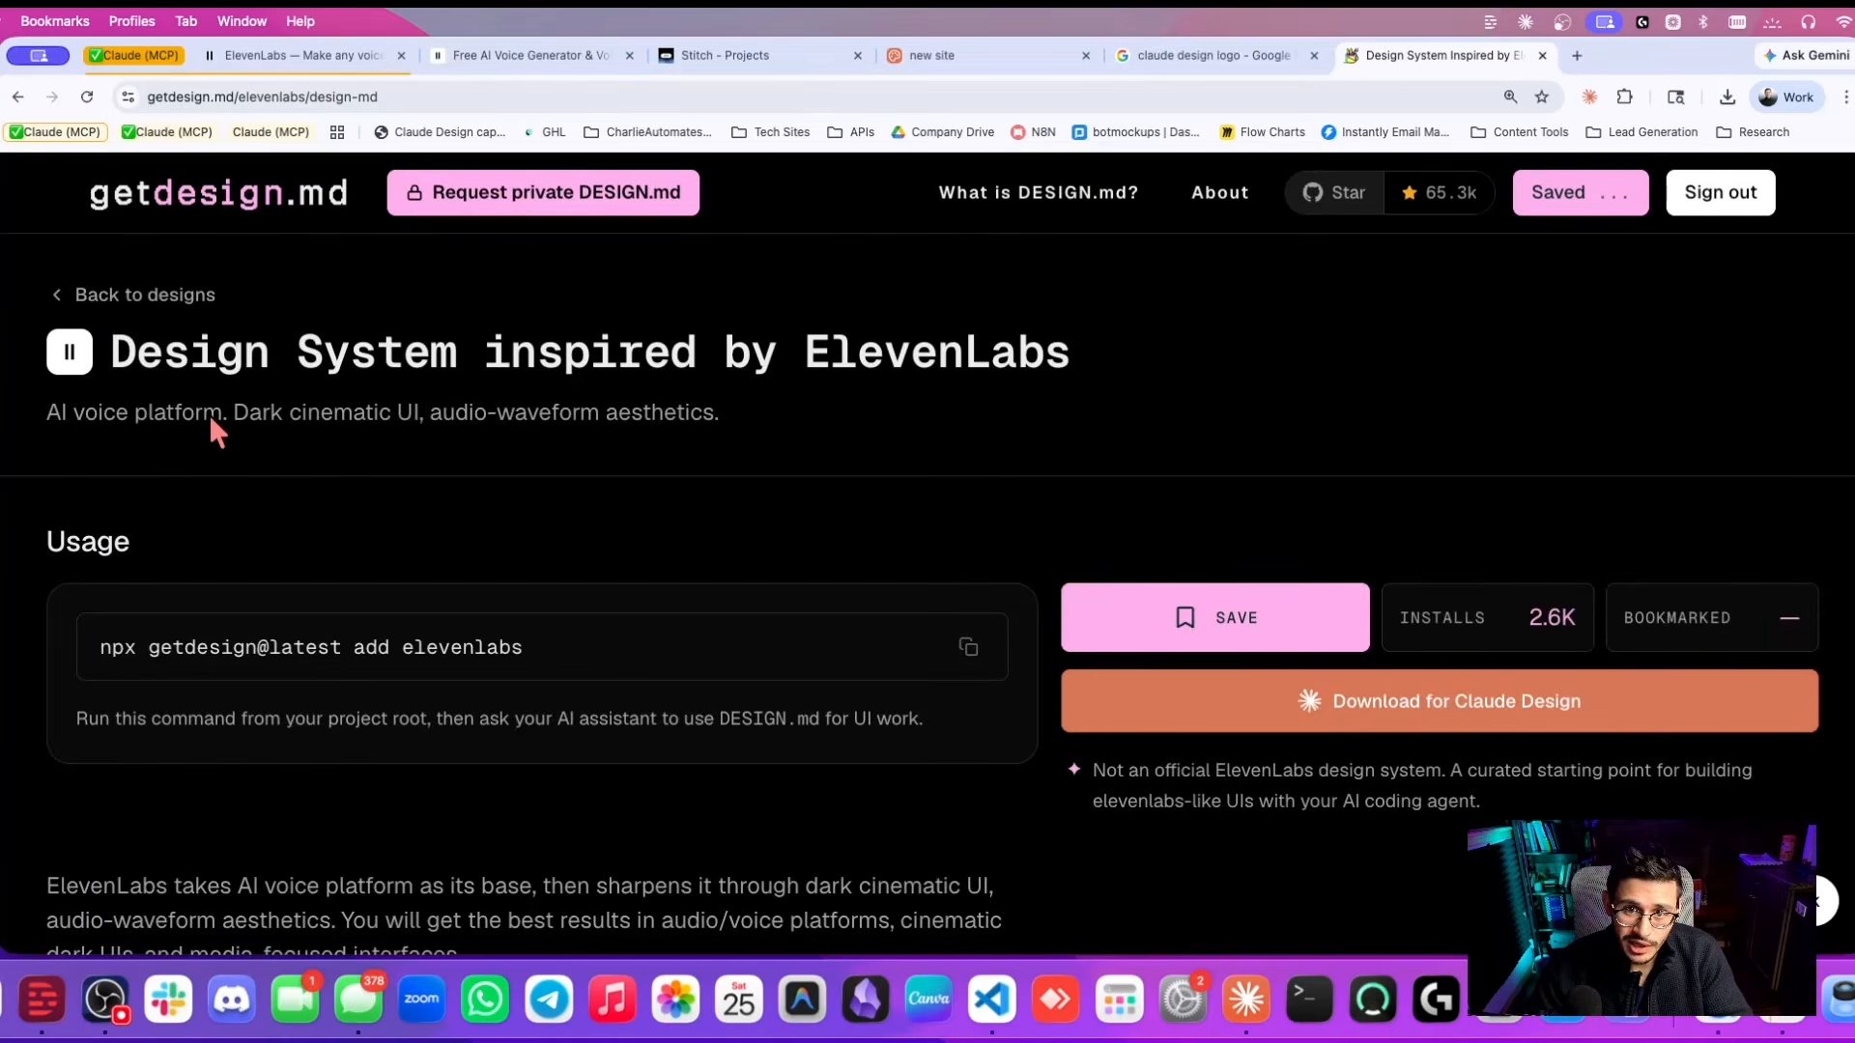
pyautogui.scroll(-2, 1333, 522)
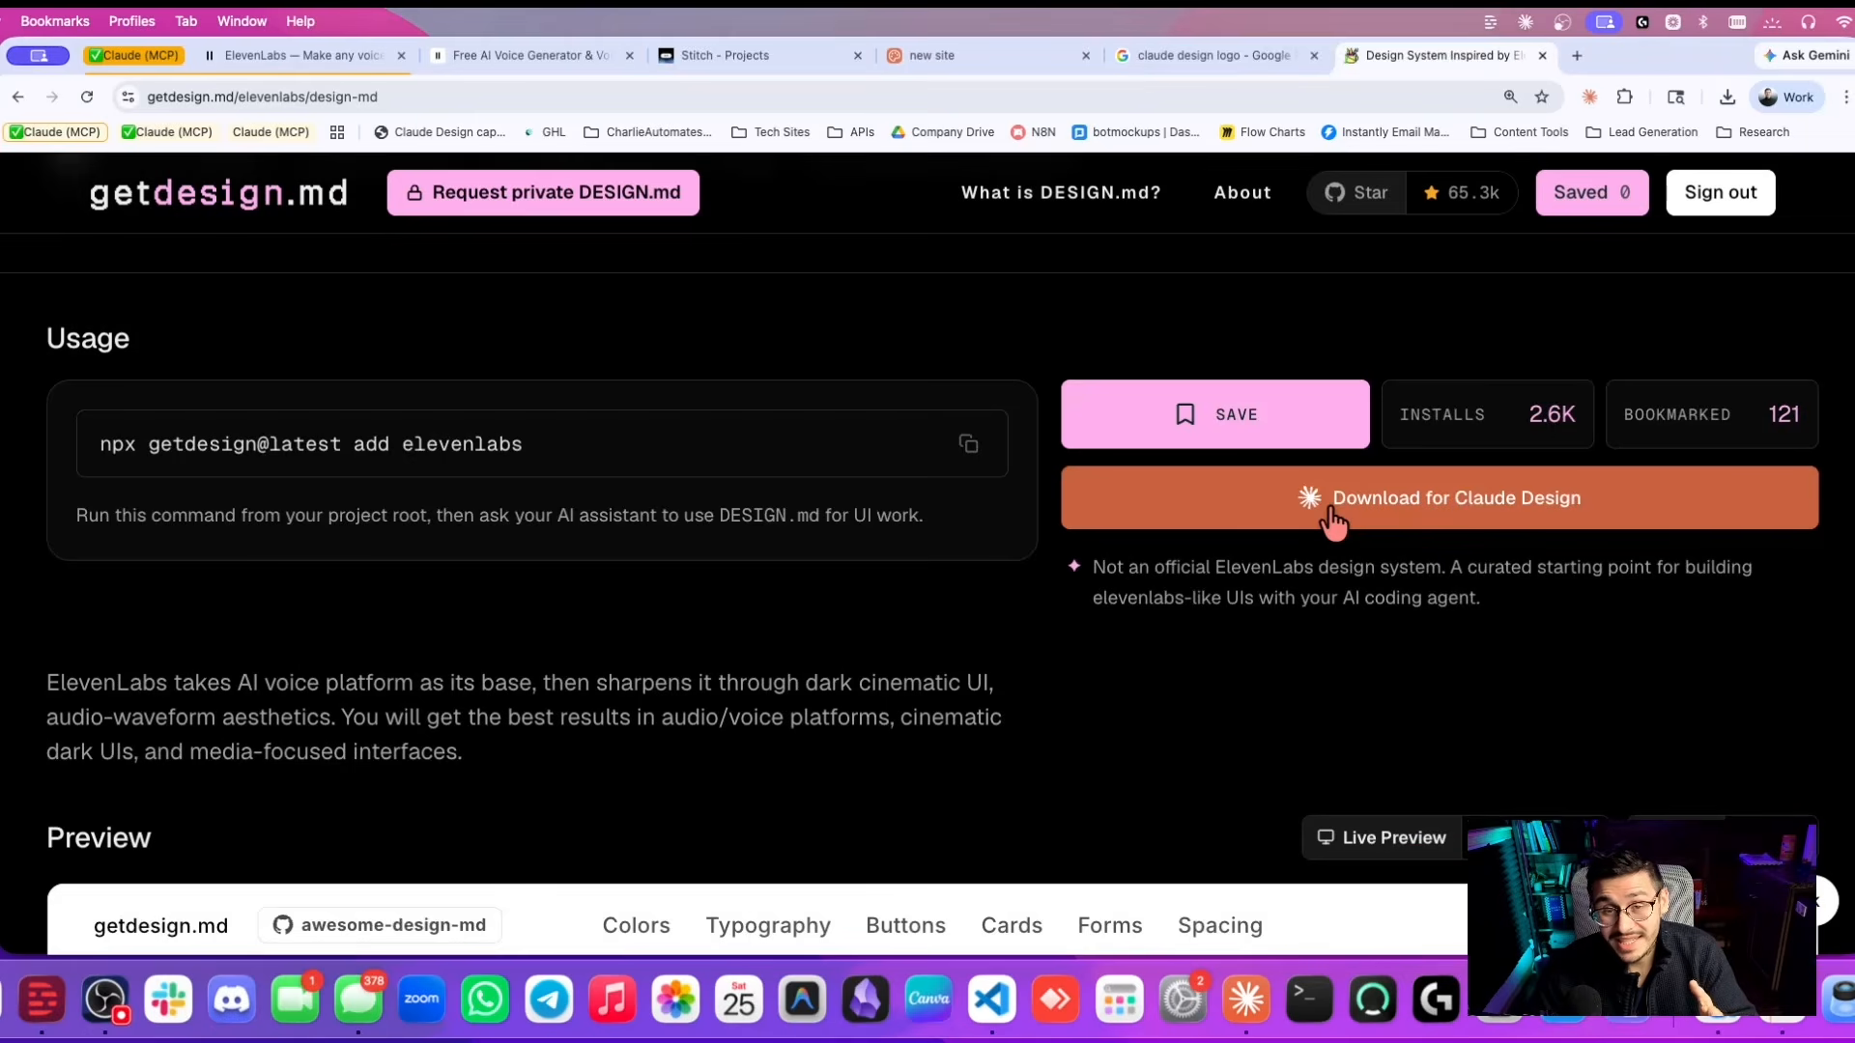
pyautogui.click(1333, 522)
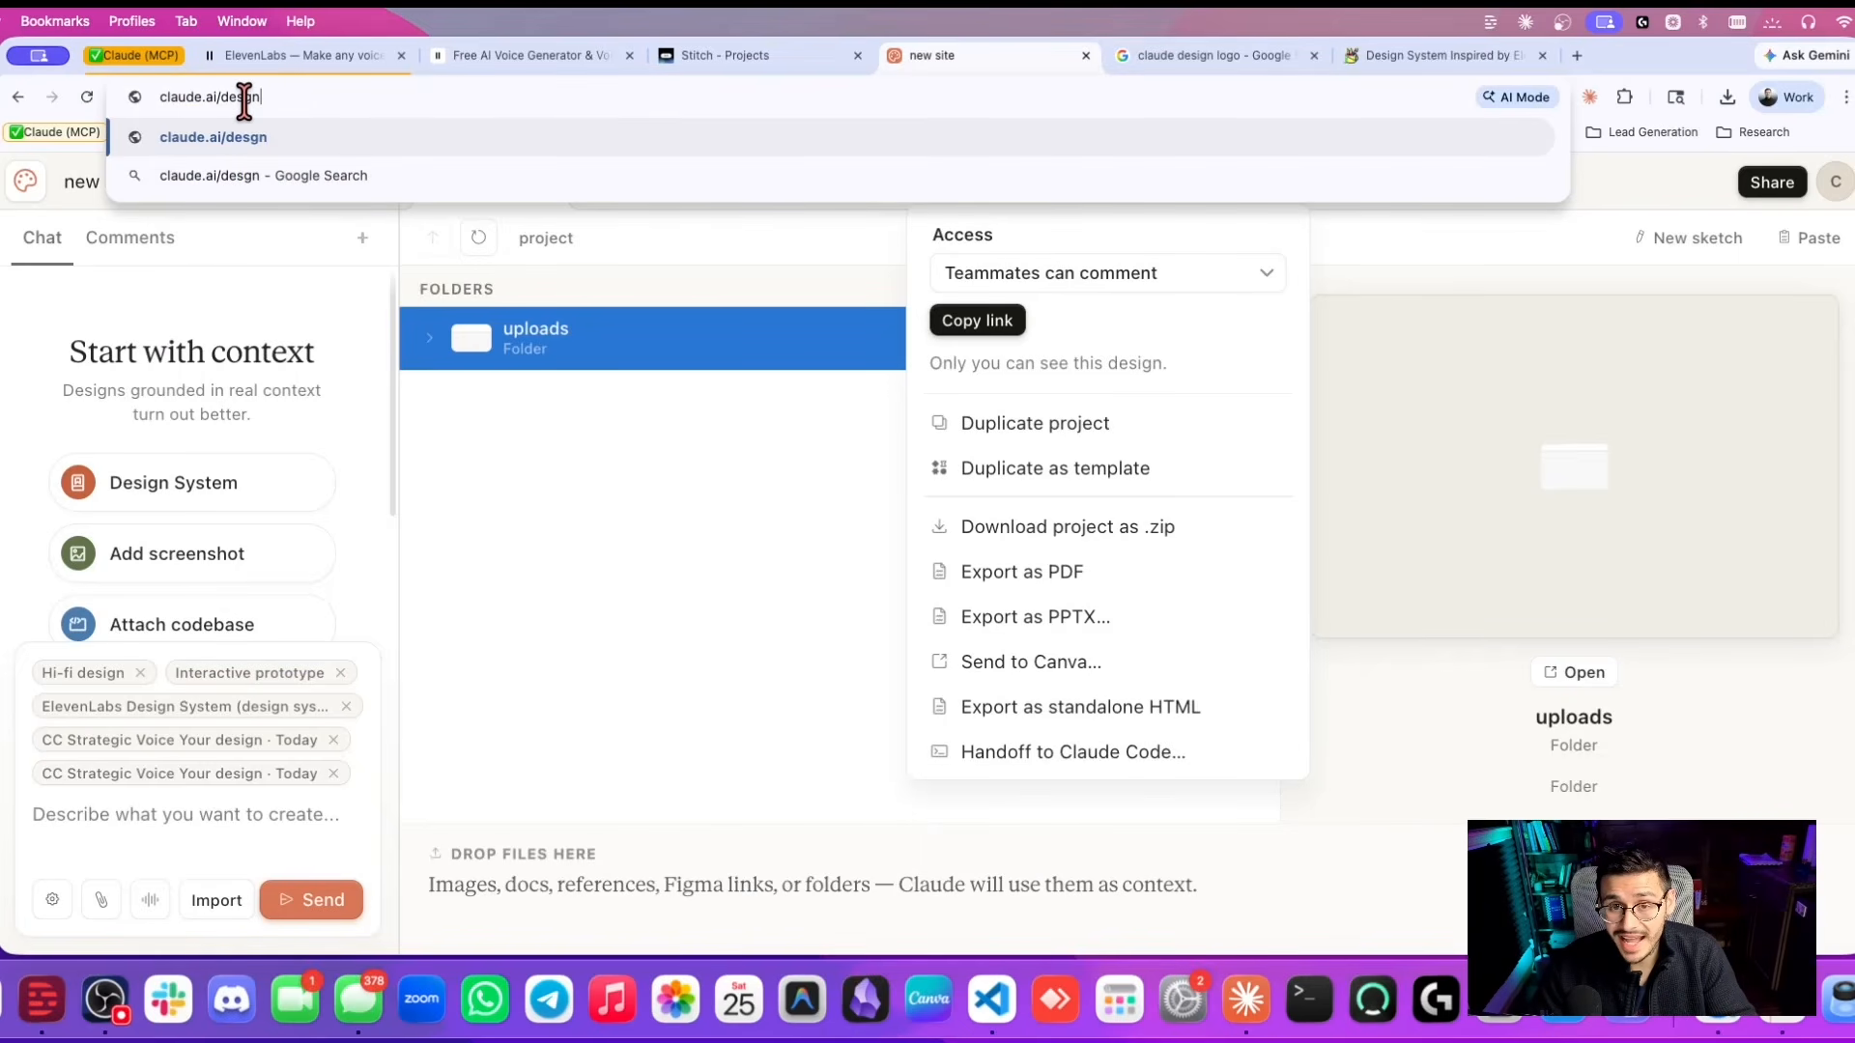
# Load claude.ai/design, start a new design system and attach the ElevenLabs DESIGN.md as an asset.
pyautogui.press('Return')
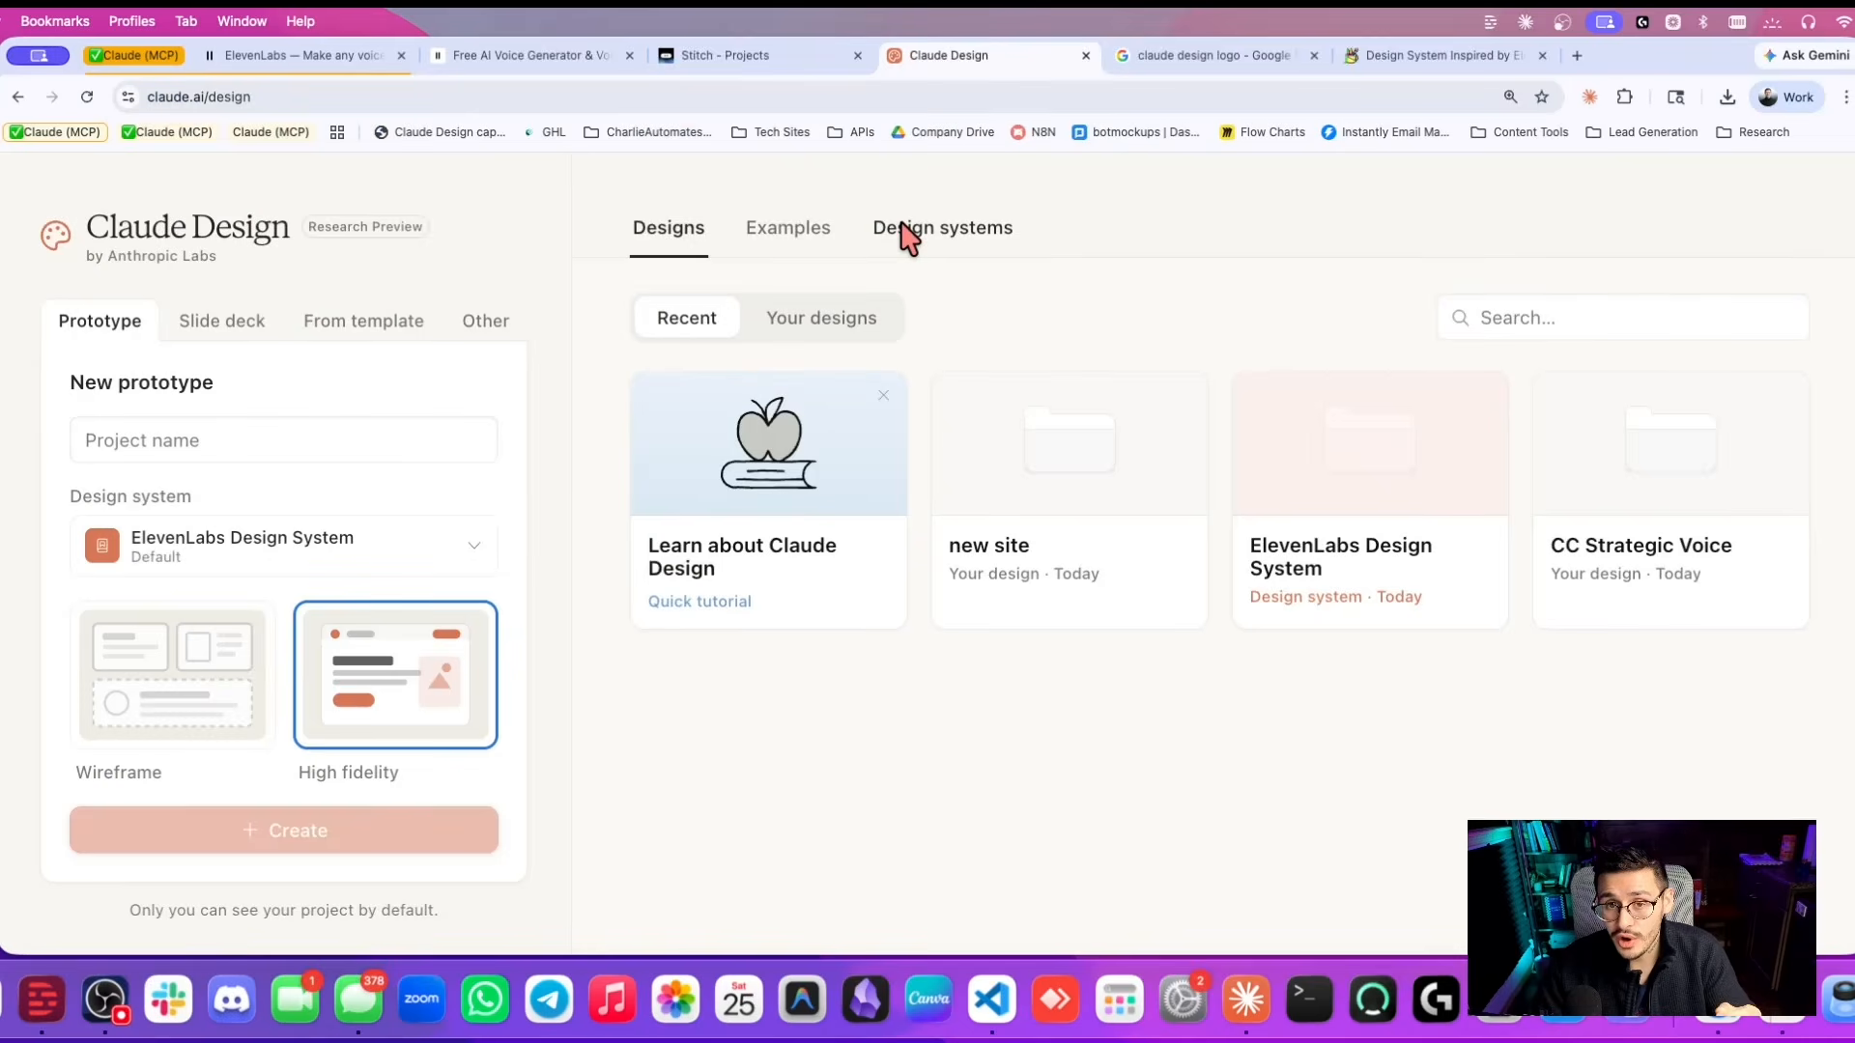
pyautogui.click(913, 232)
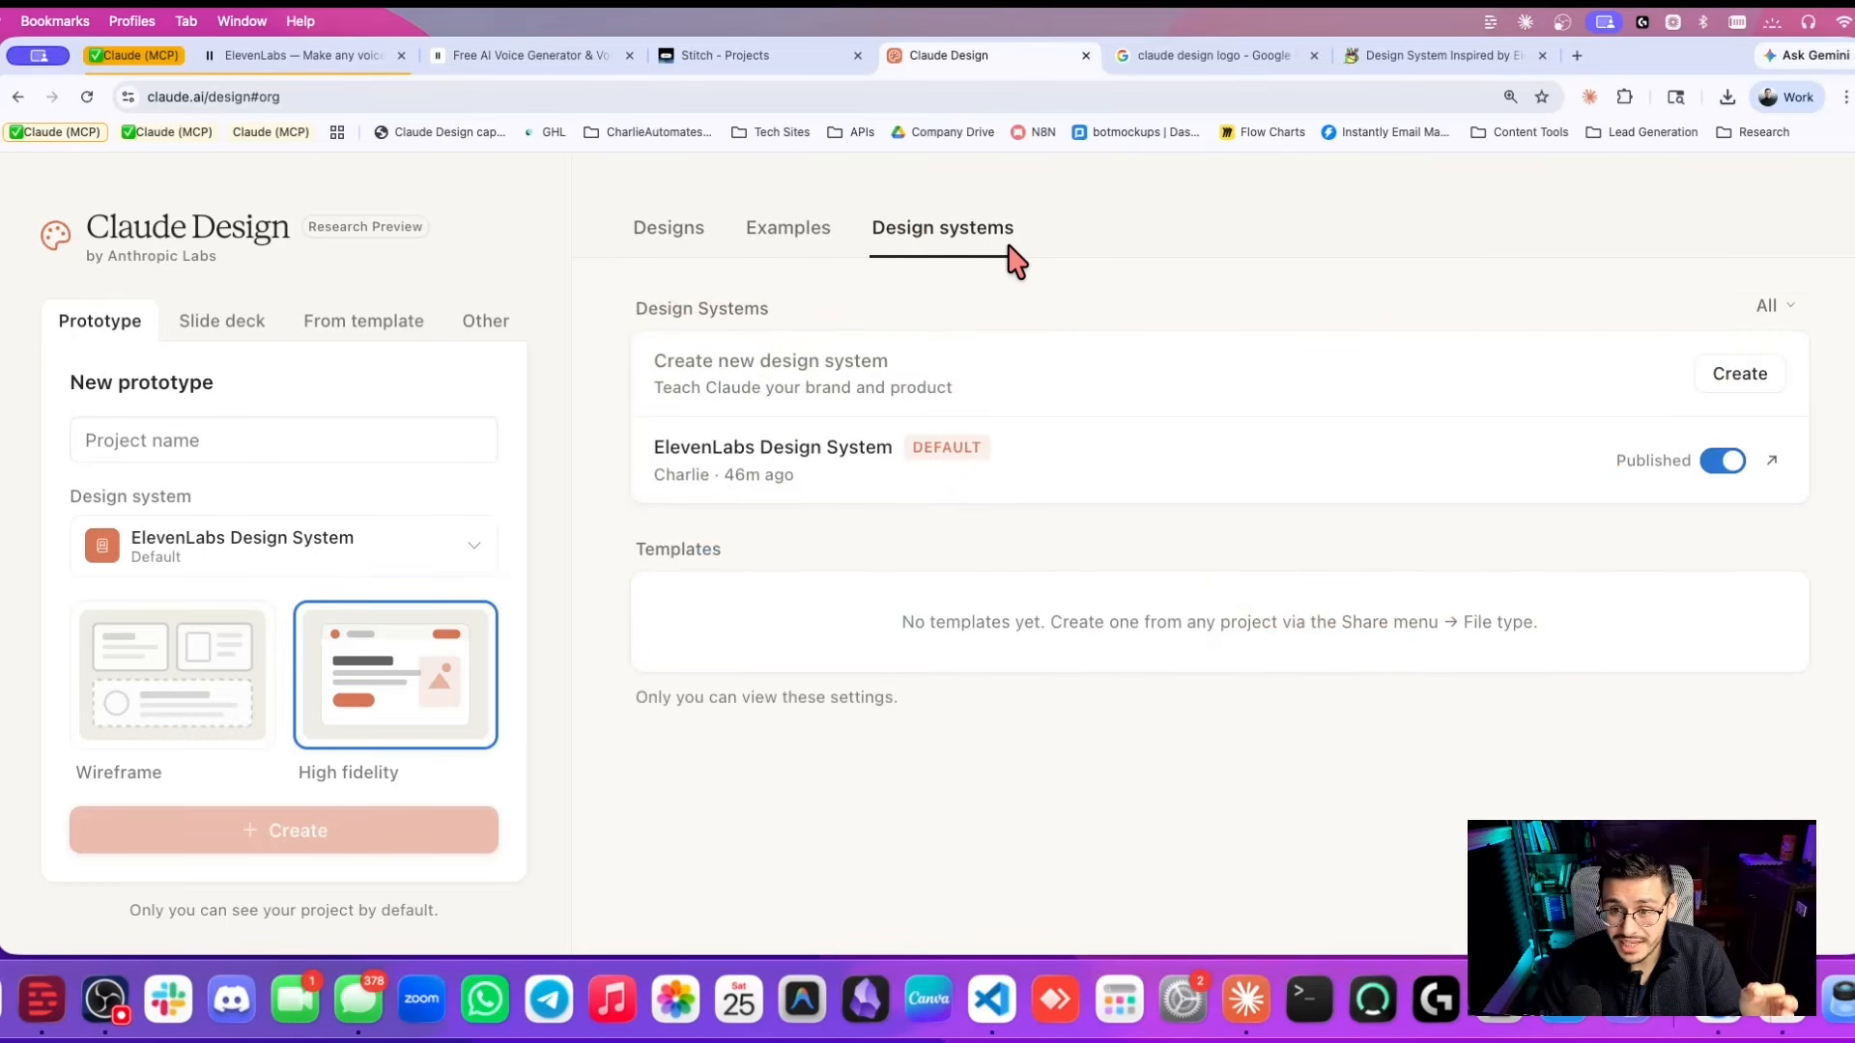
pyautogui.click(1729, 380)
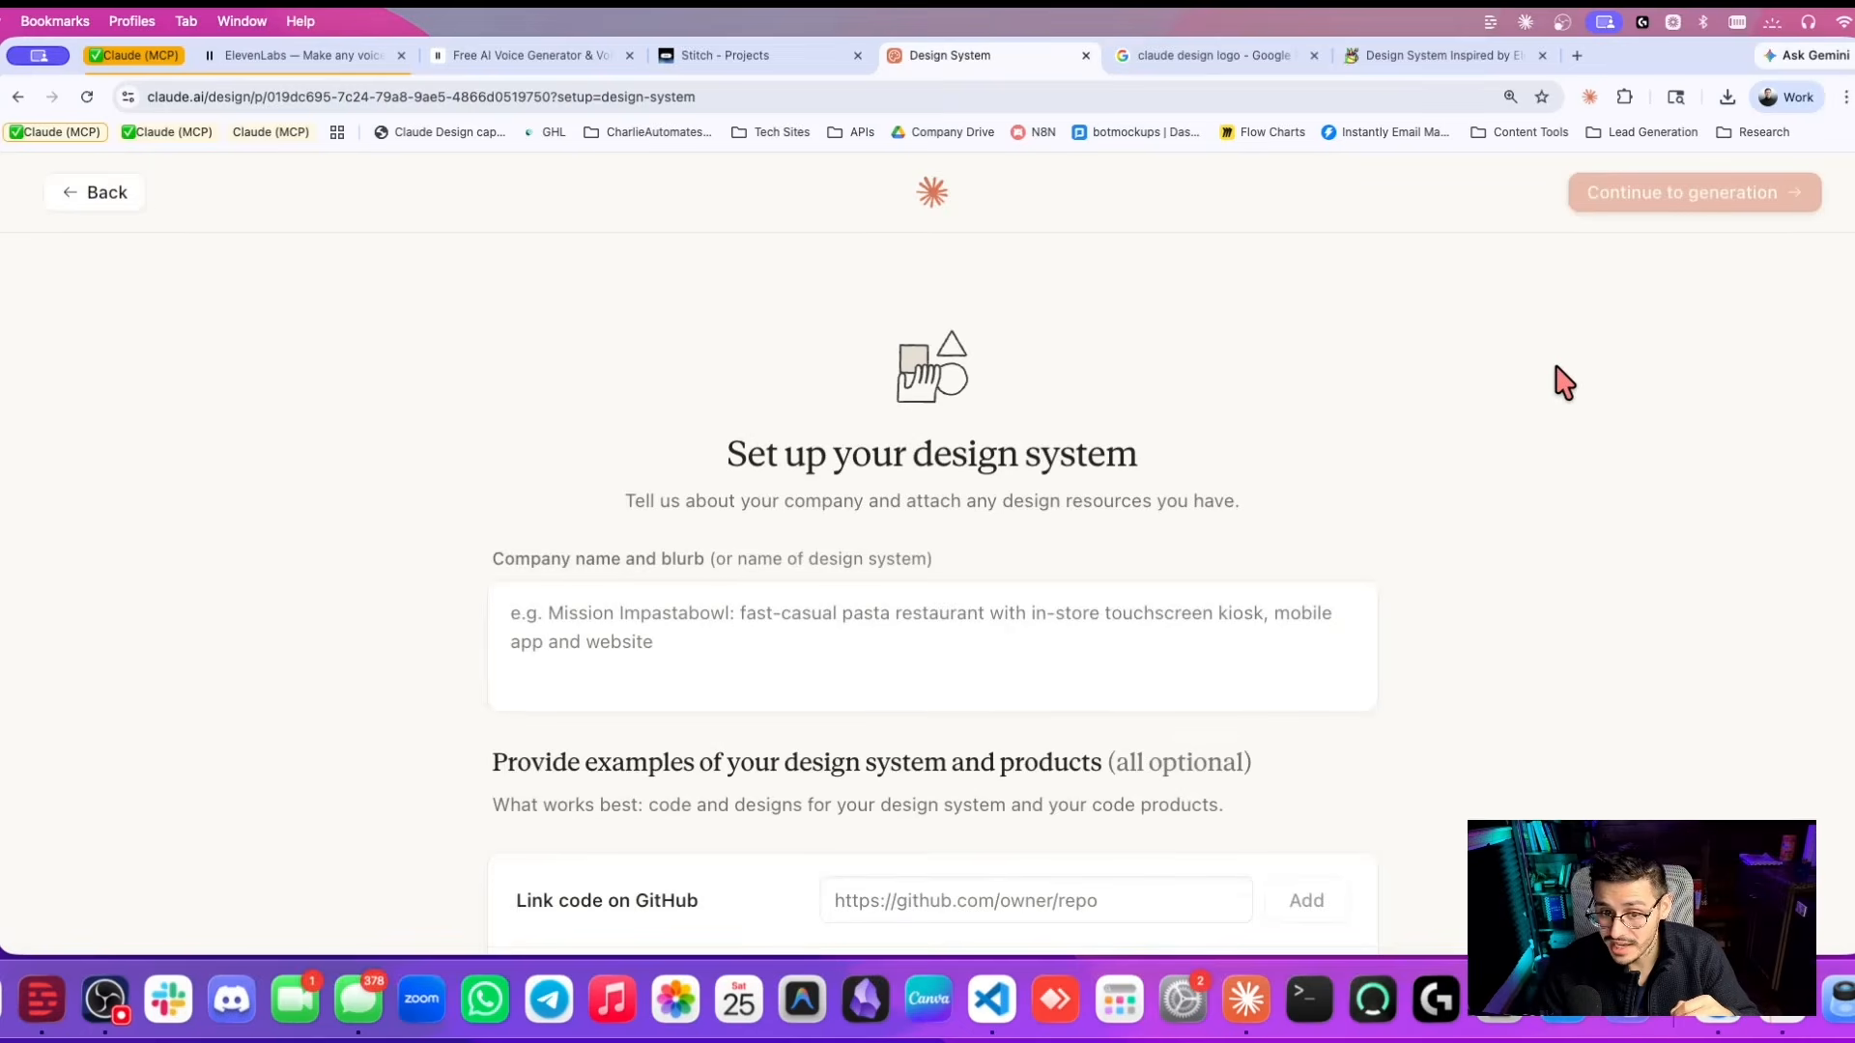
pyautogui.scroll(-5, 1029, 464)
pyautogui.scroll(-3, 1029, 464)
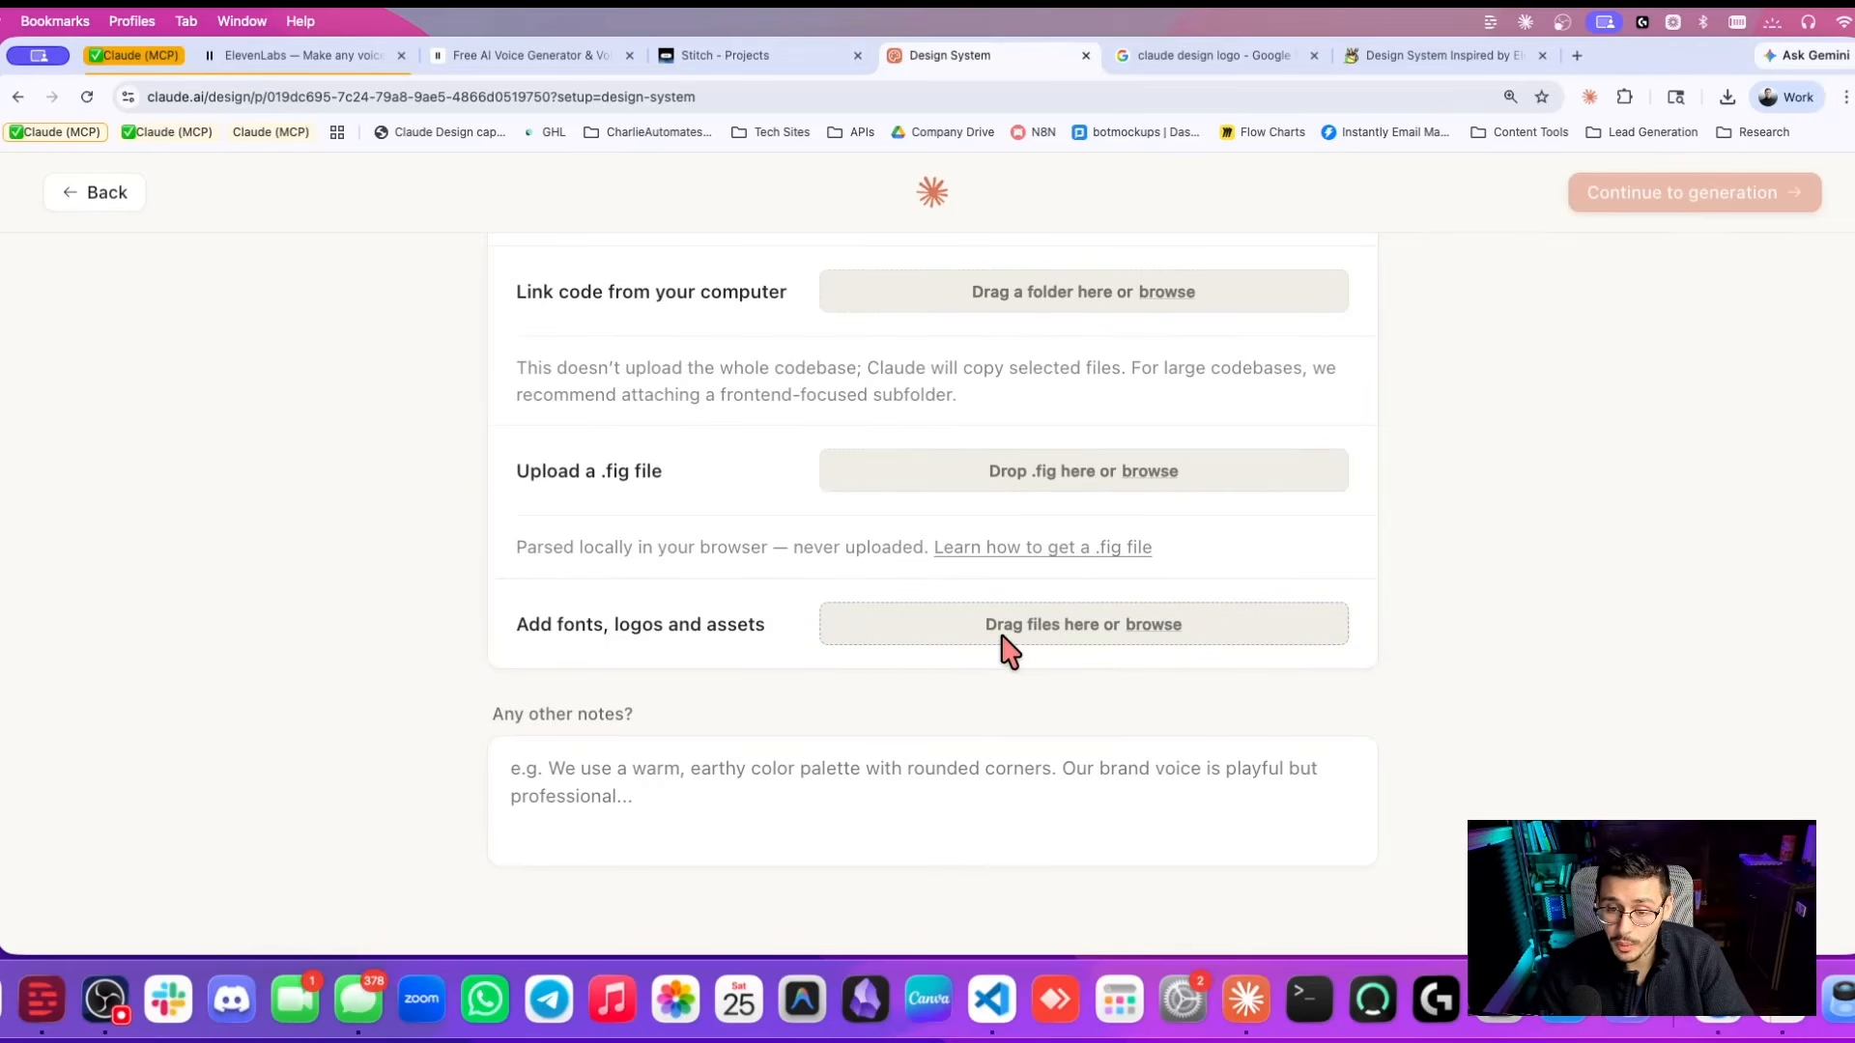
pyautogui.moveTo(1408, 700); pyautogui.dragTo(995, 624)
pyautogui.scroll(-1, 963, 666)
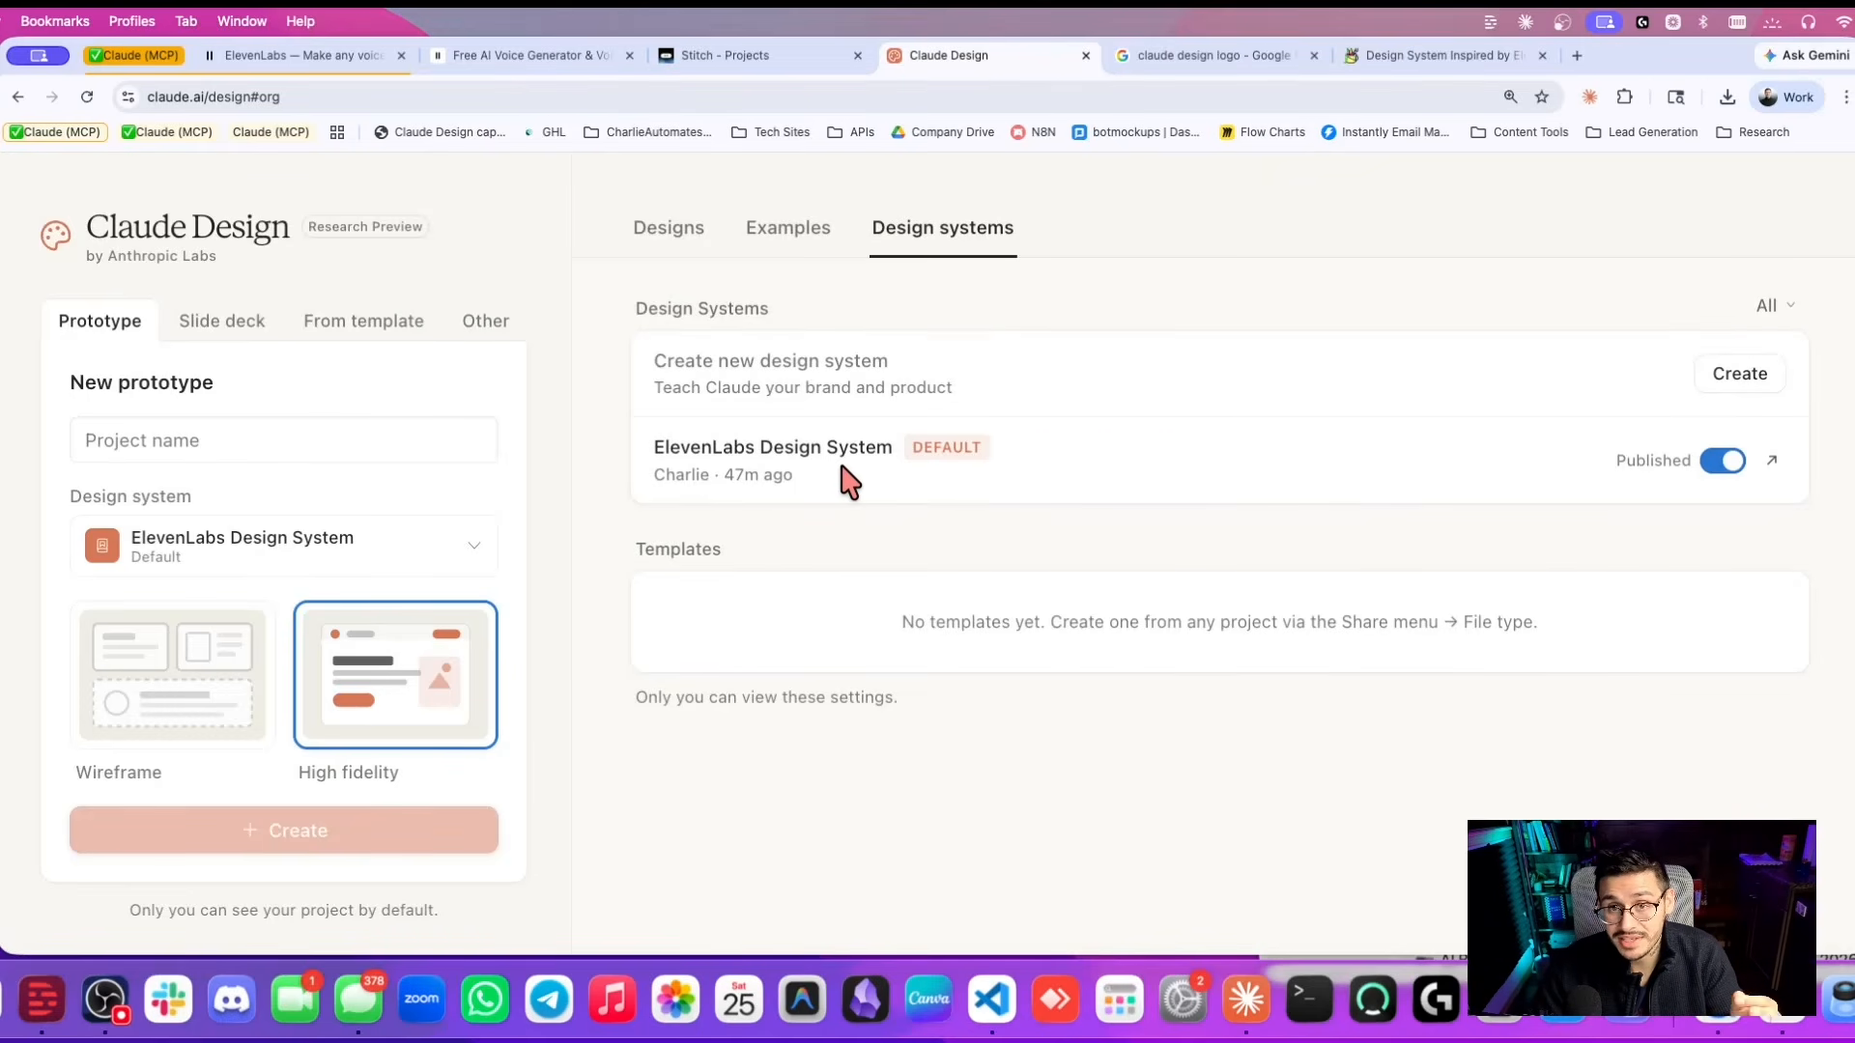
# Copy the 'Handoff to Claude Code' command from the ElevenLabs Design System's Share menu.
pyautogui.click(1760, 458)
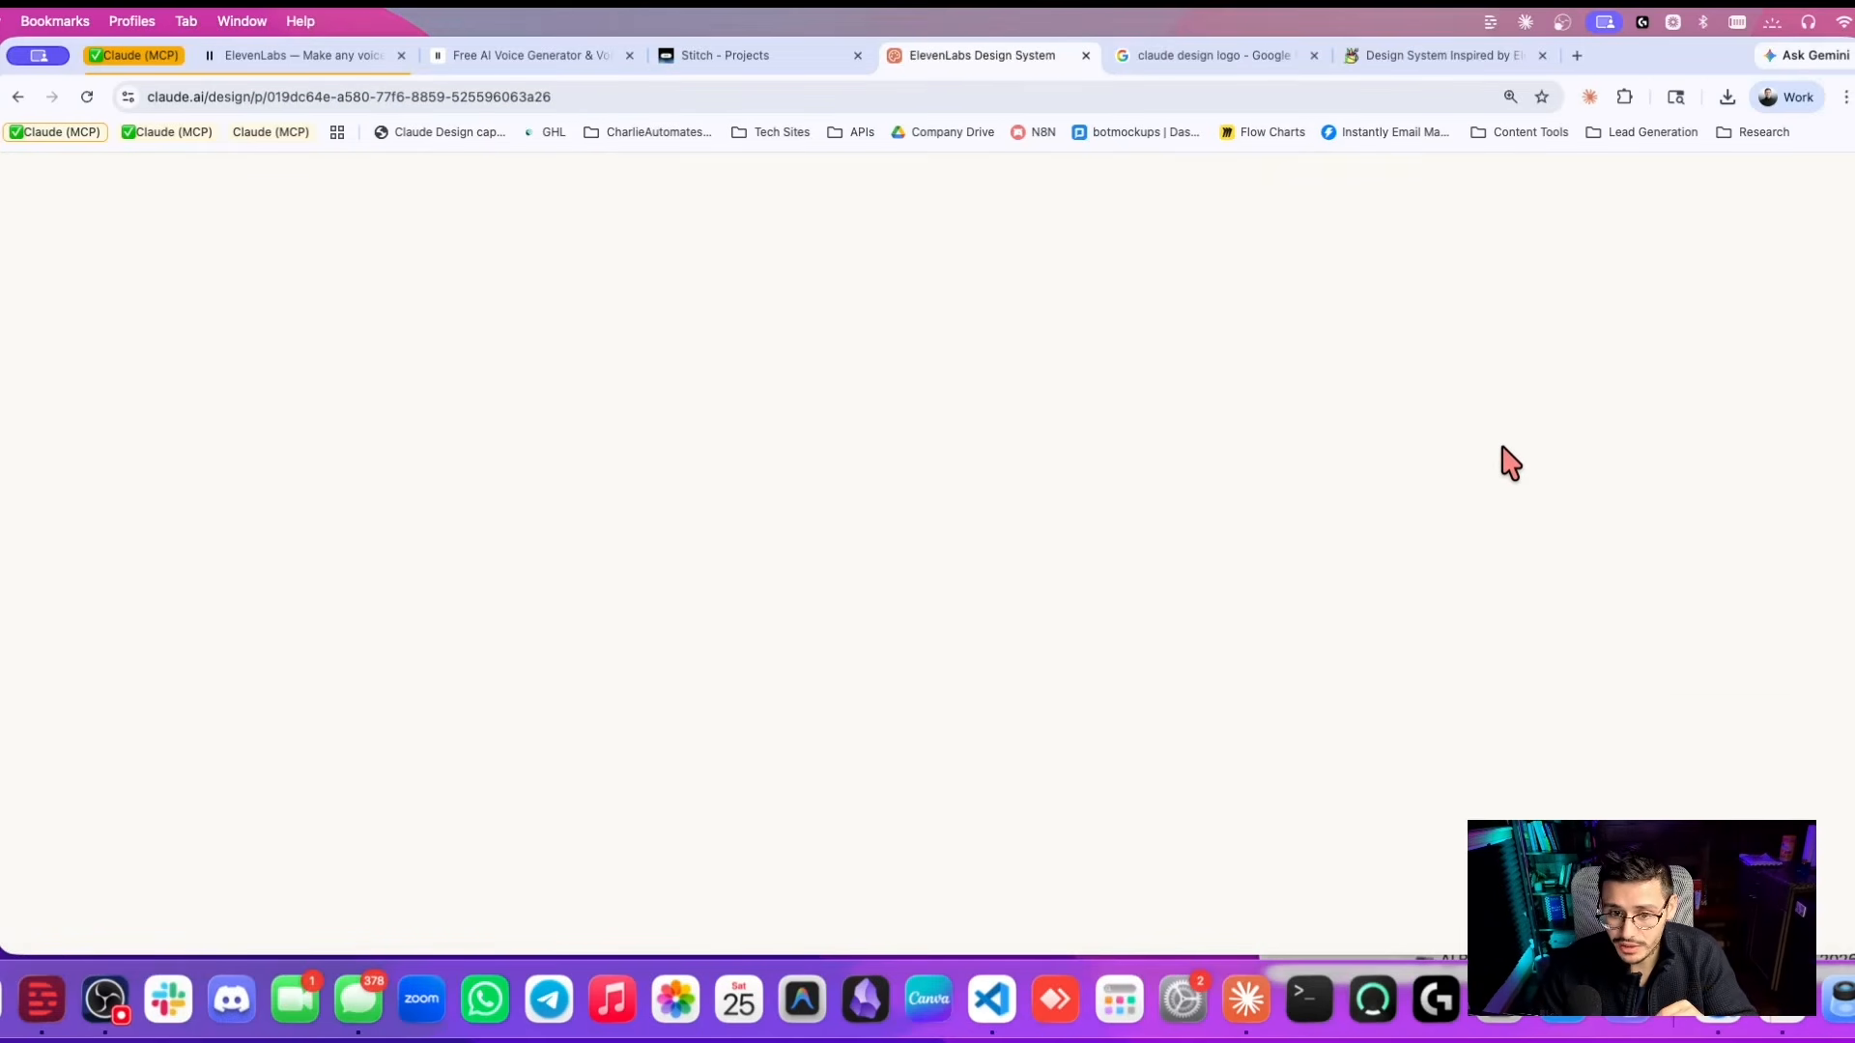
pyautogui.click(1772, 183)
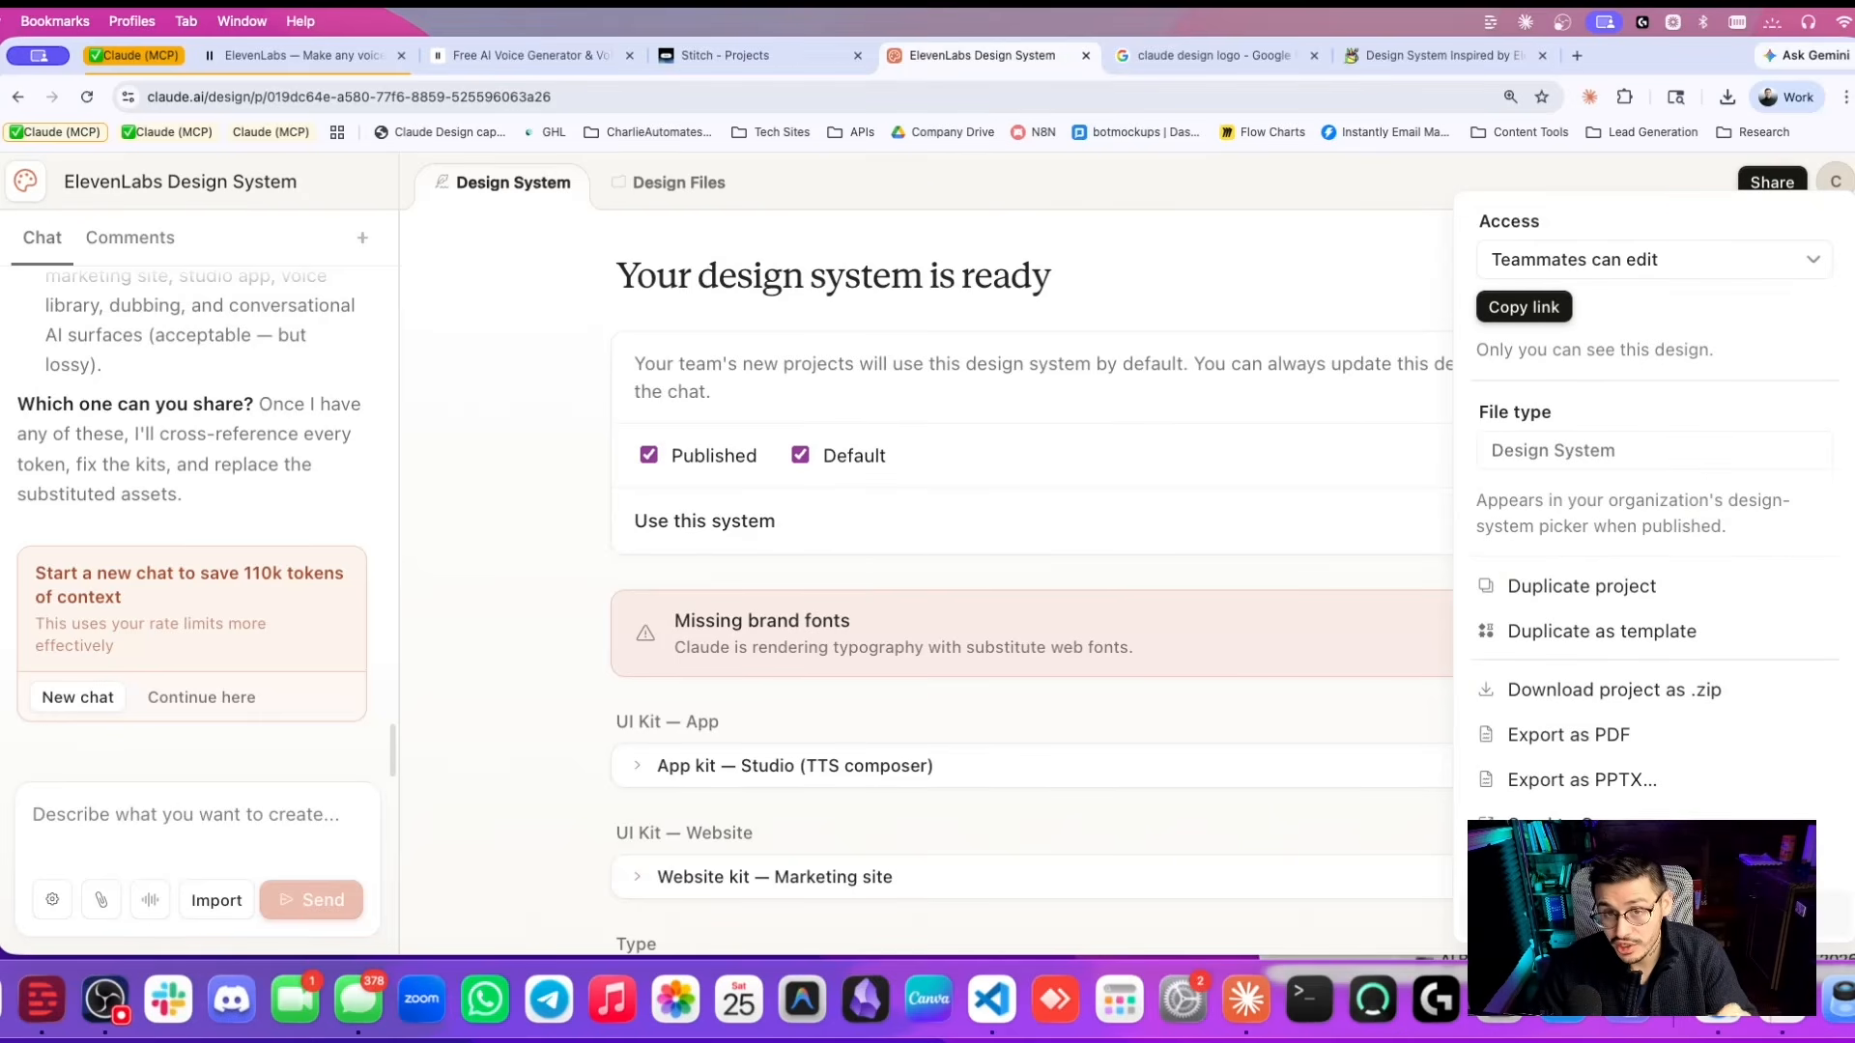
pyautogui.click(1643, 915)
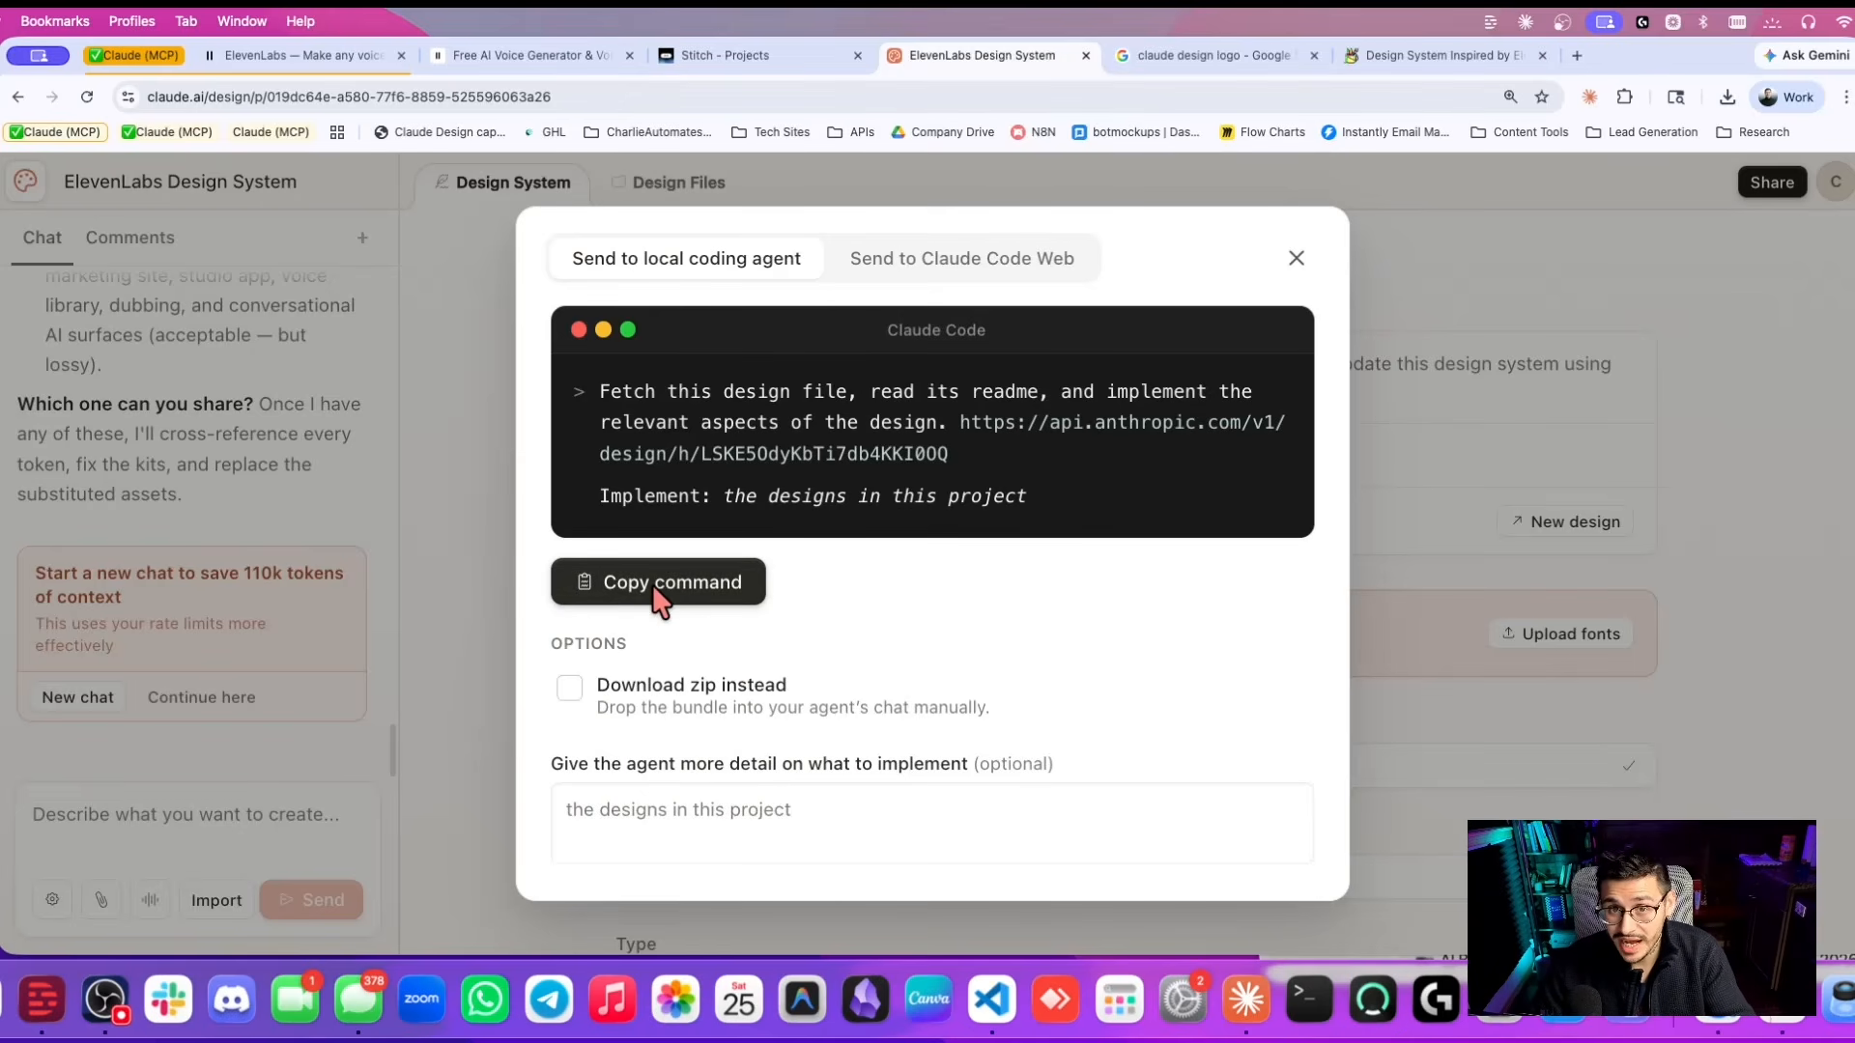
pyautogui.click(657, 584)
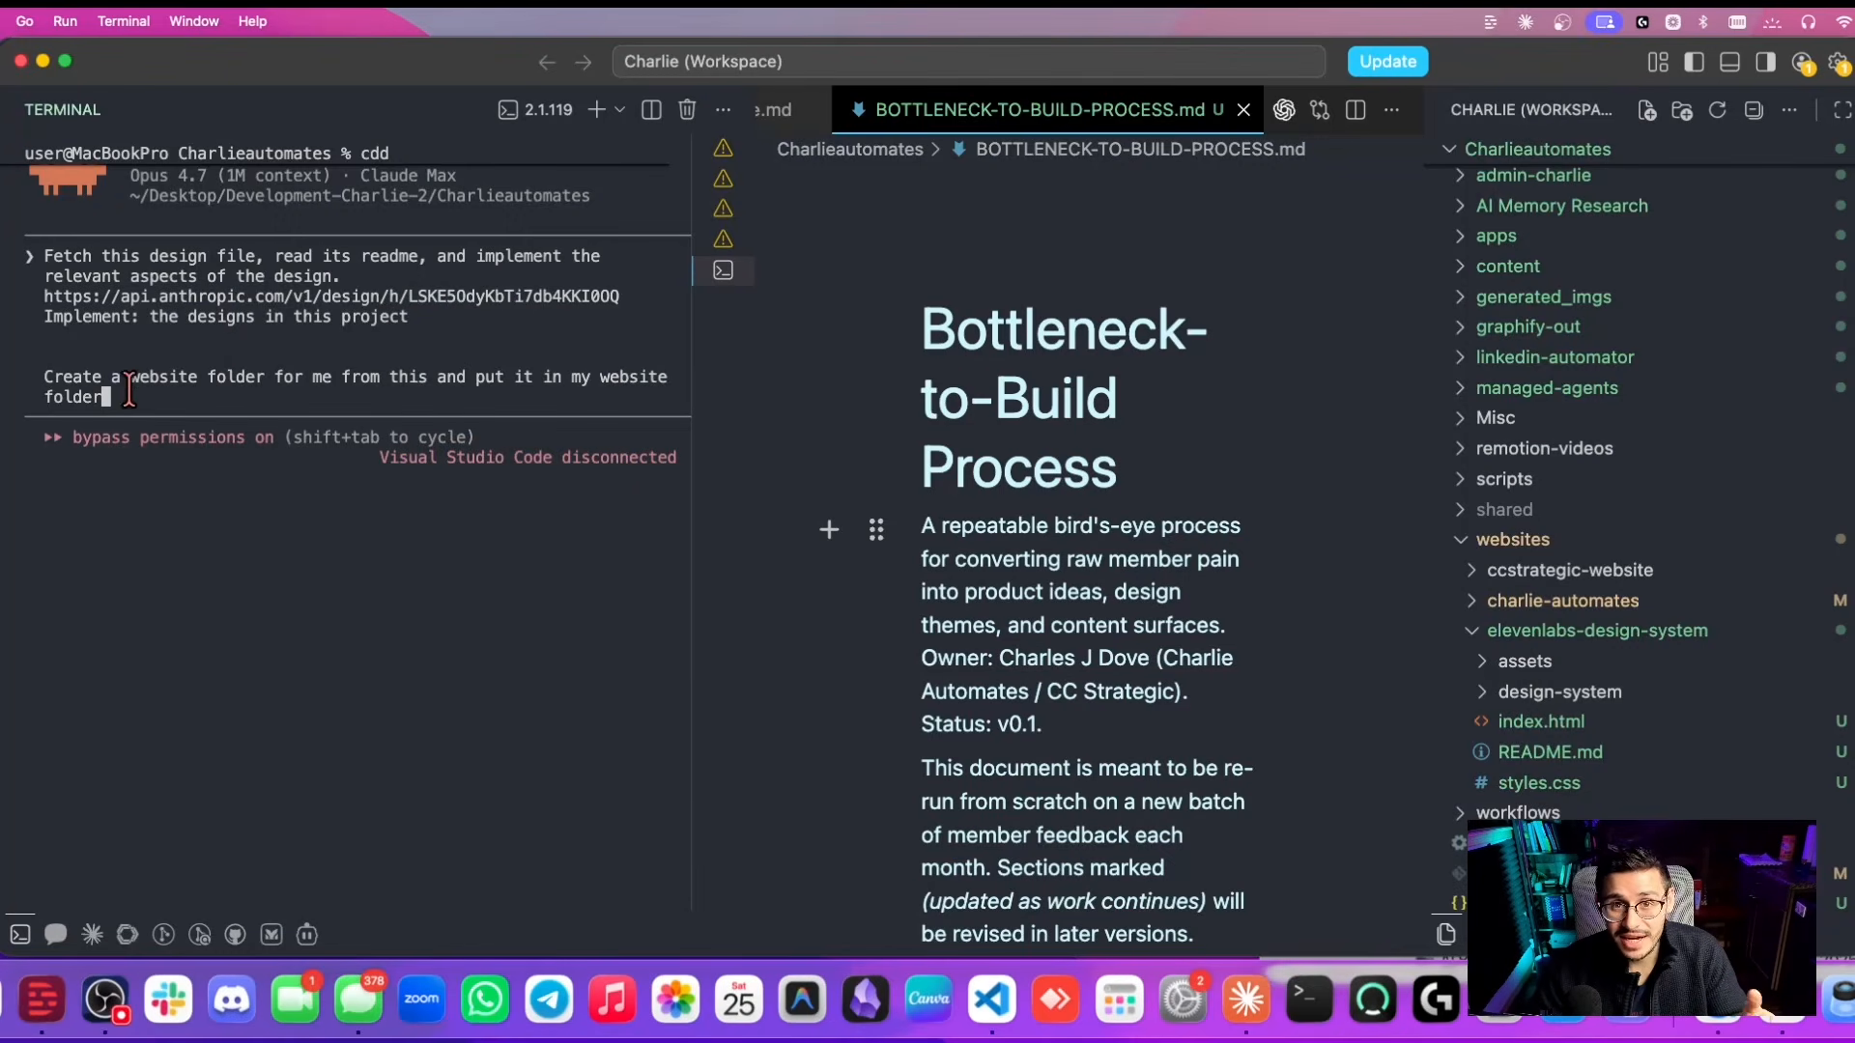
# Follow Claude Code's output as it builds the ElevenLabs website folder and serves it on localhost:8080.
pyautogui.scroll(-1, 1550, 556)
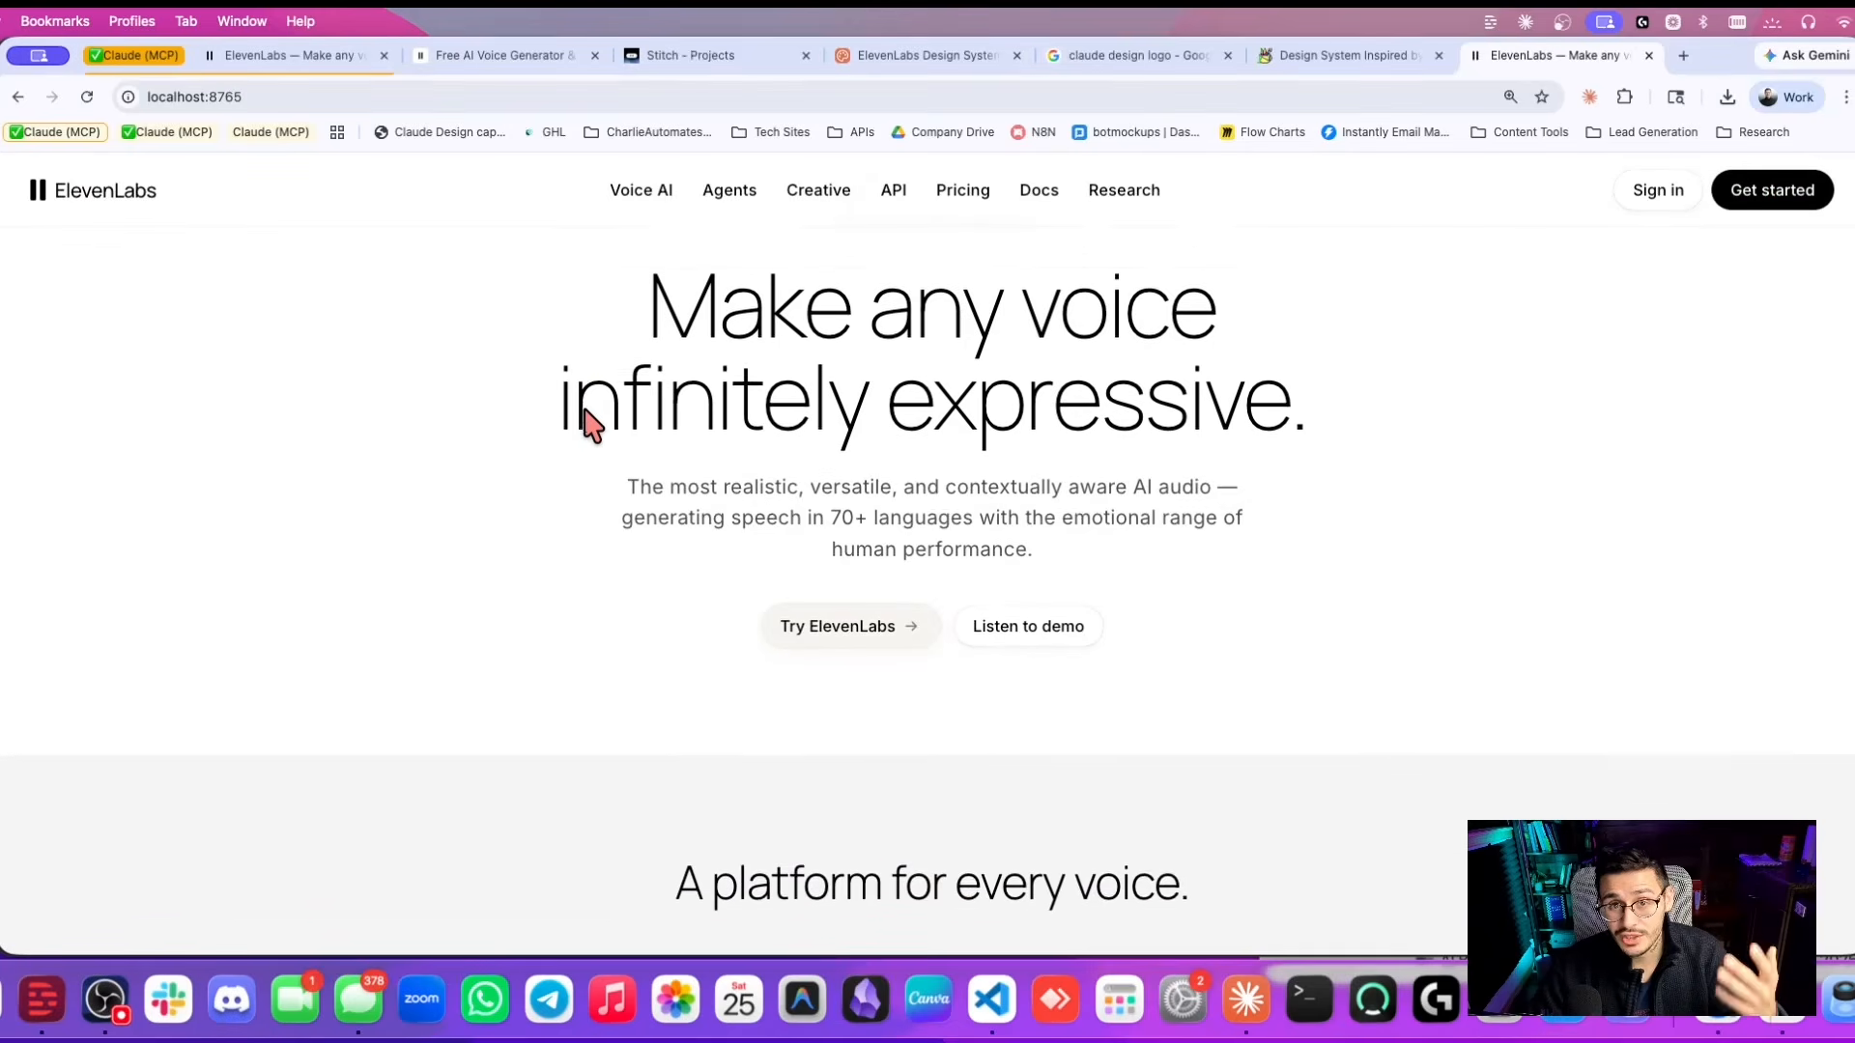
pyautogui.scroll(-5, 585, 420)
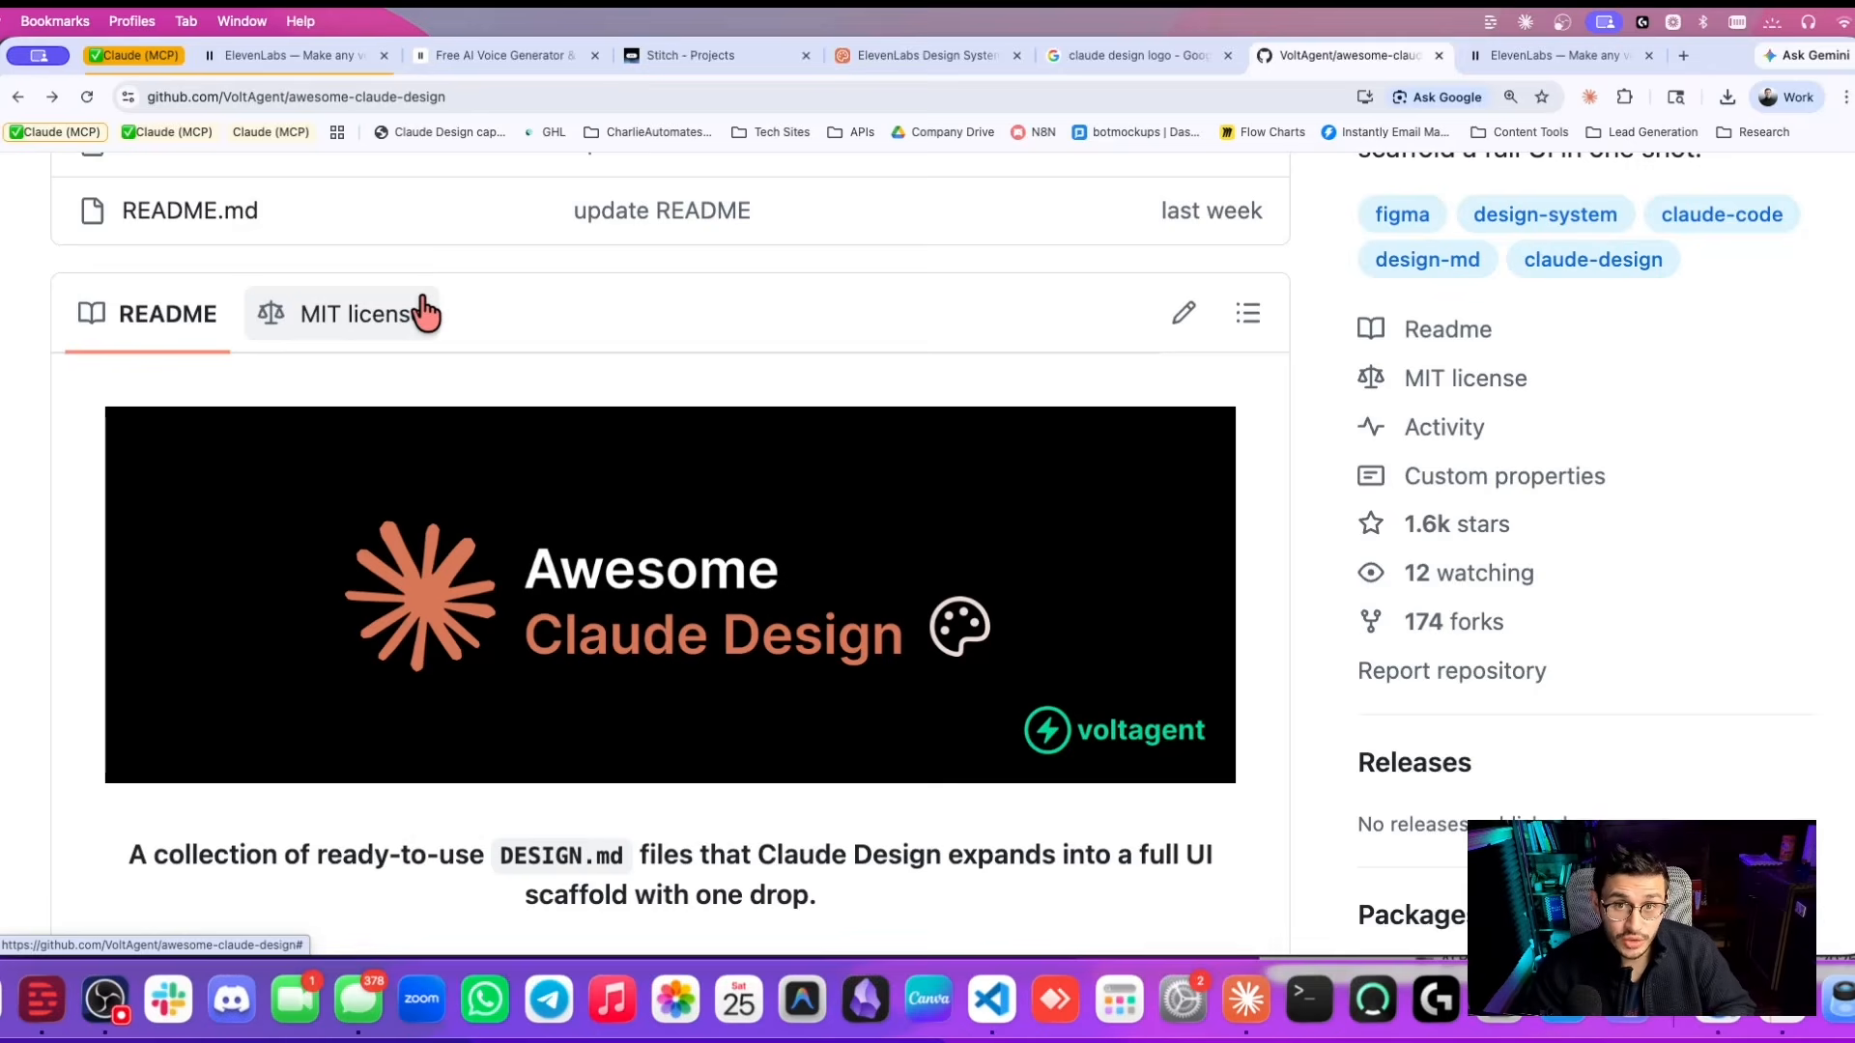
pyautogui.scroll(-2, 1267, 439)
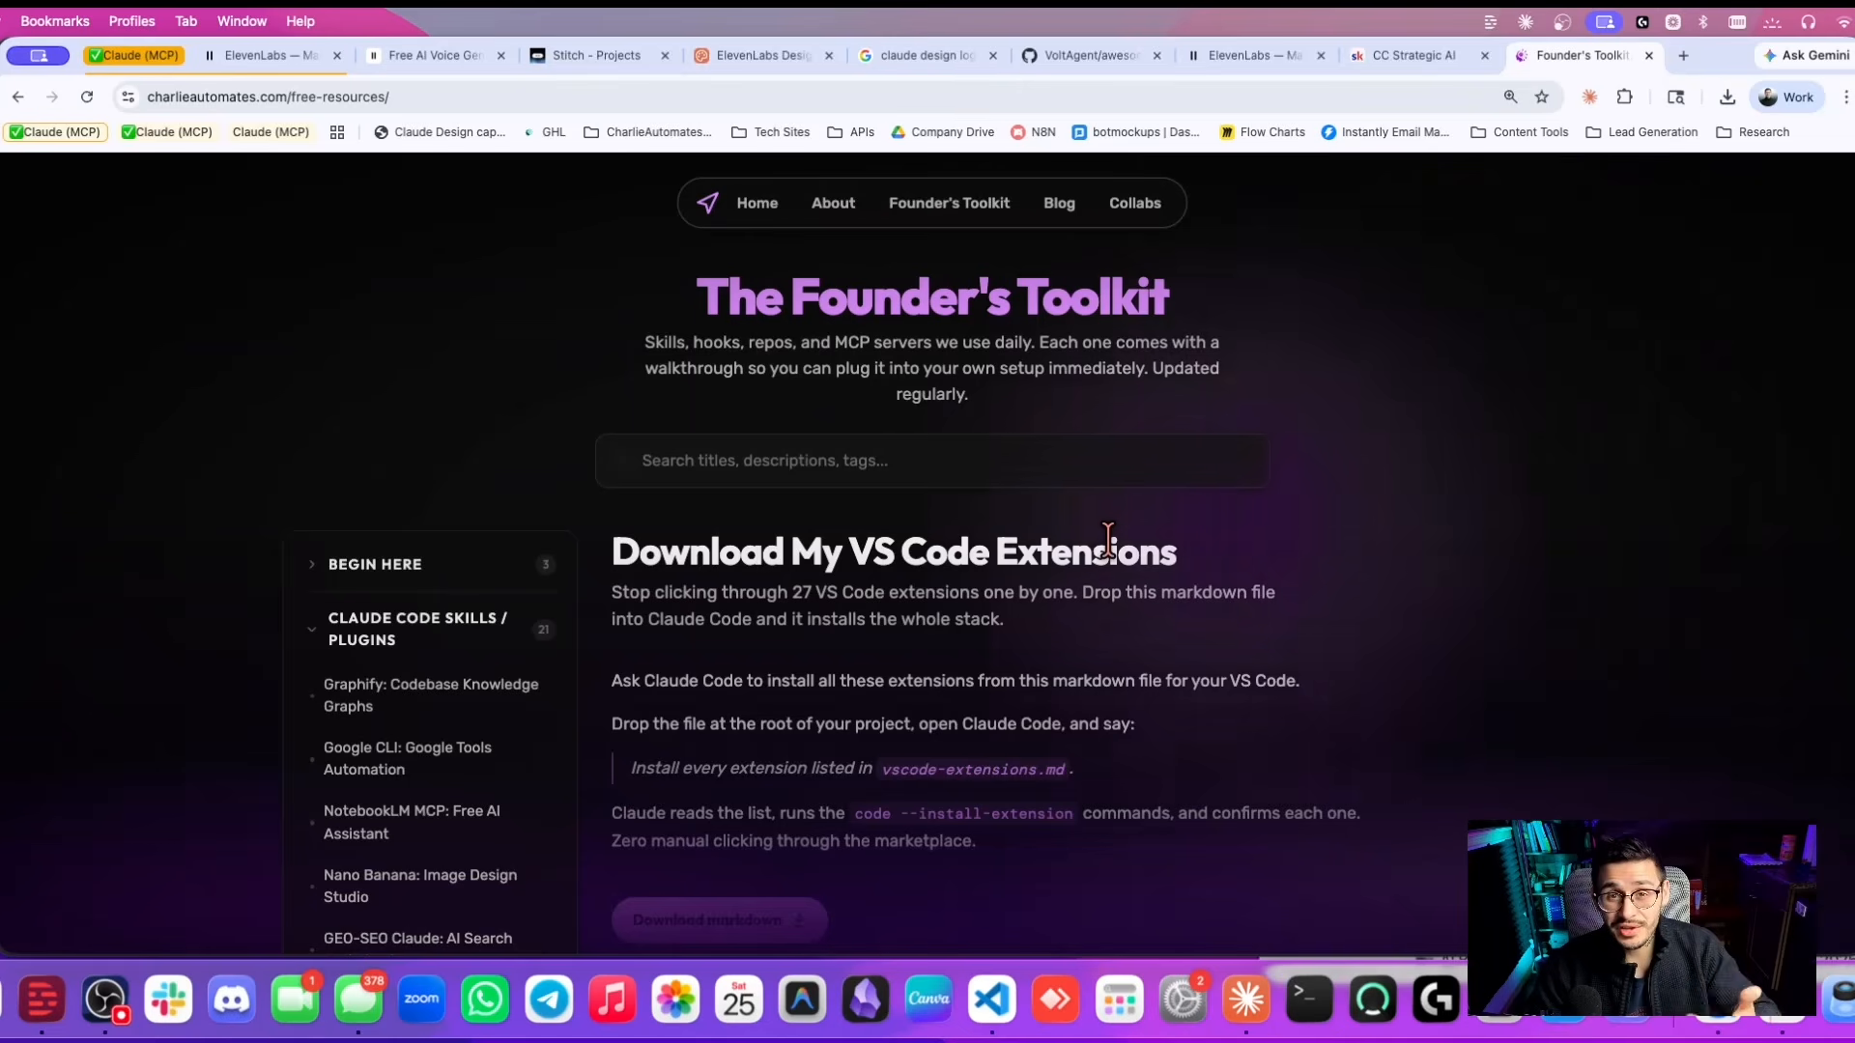
# Browse the Founder's Toolkit free-resources list on charlieautomates.com.
pyautogui.scroll(-3, 514, 712)
pyautogui.scroll(-1, 513, 712)
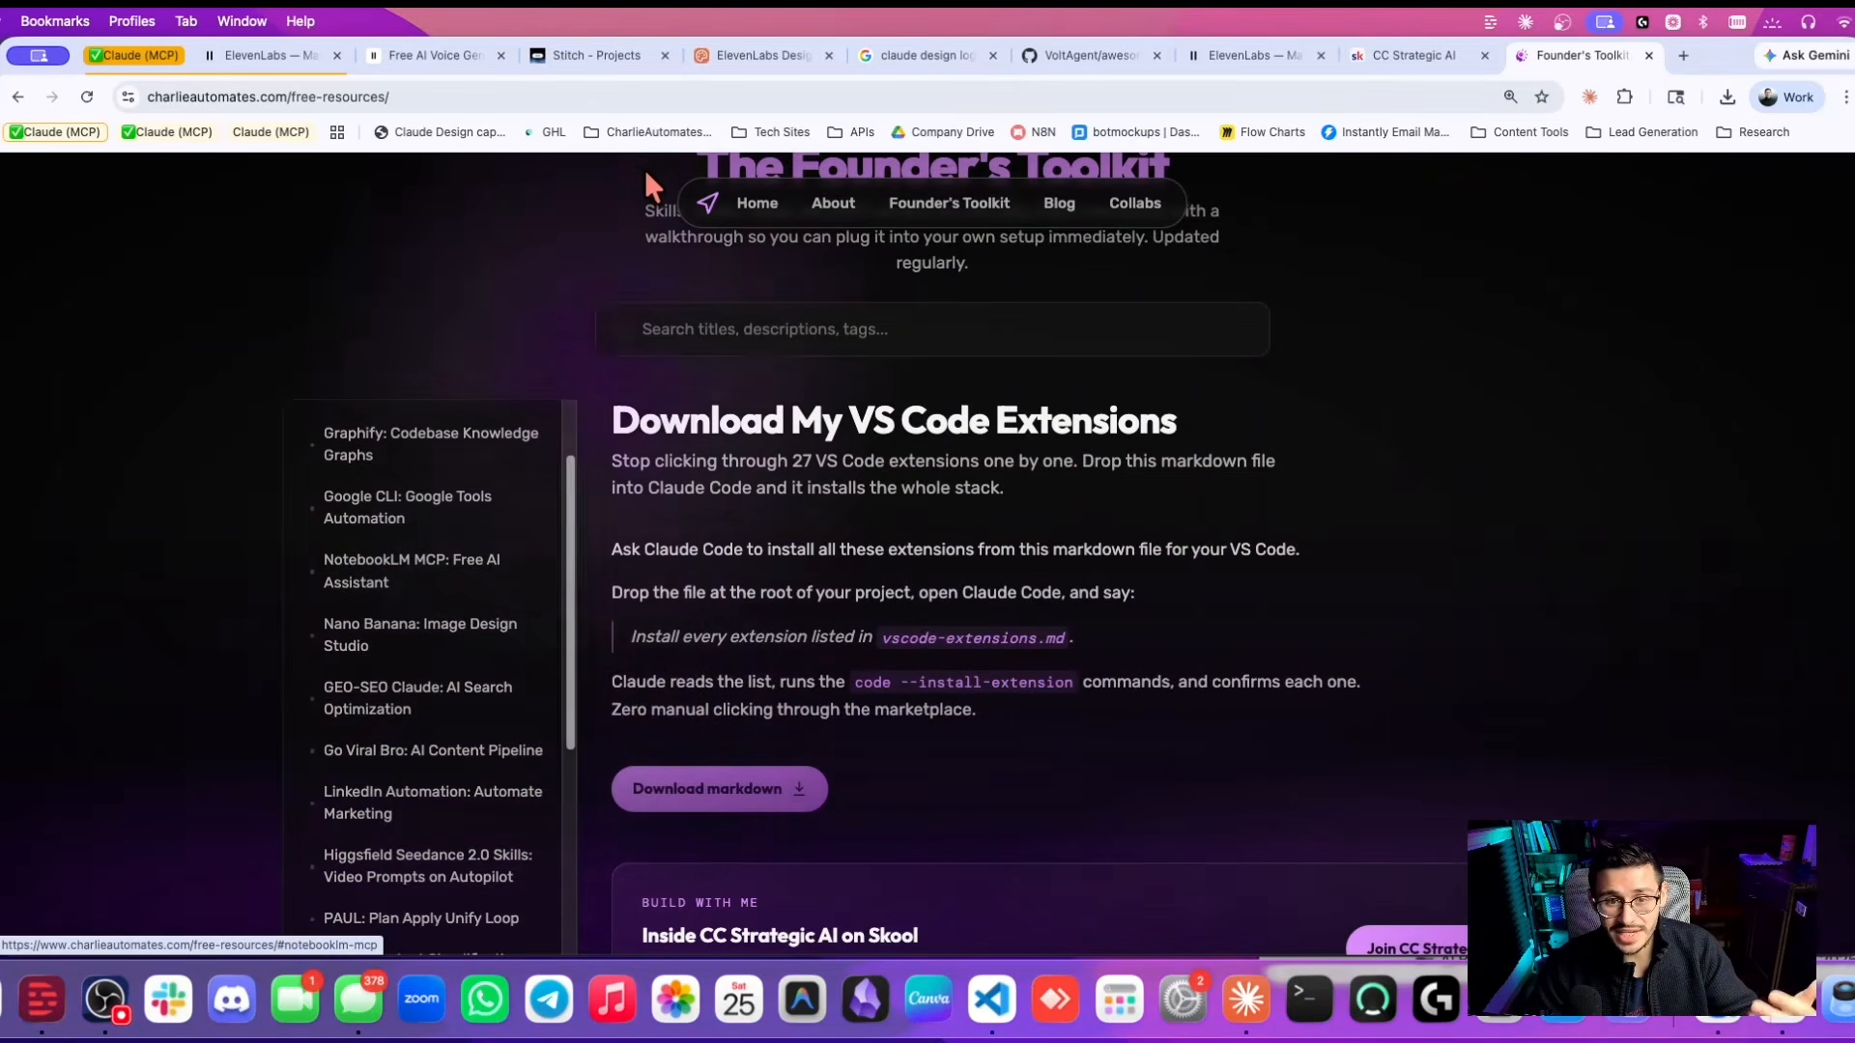
pyautogui.scroll(2, 444, 580)
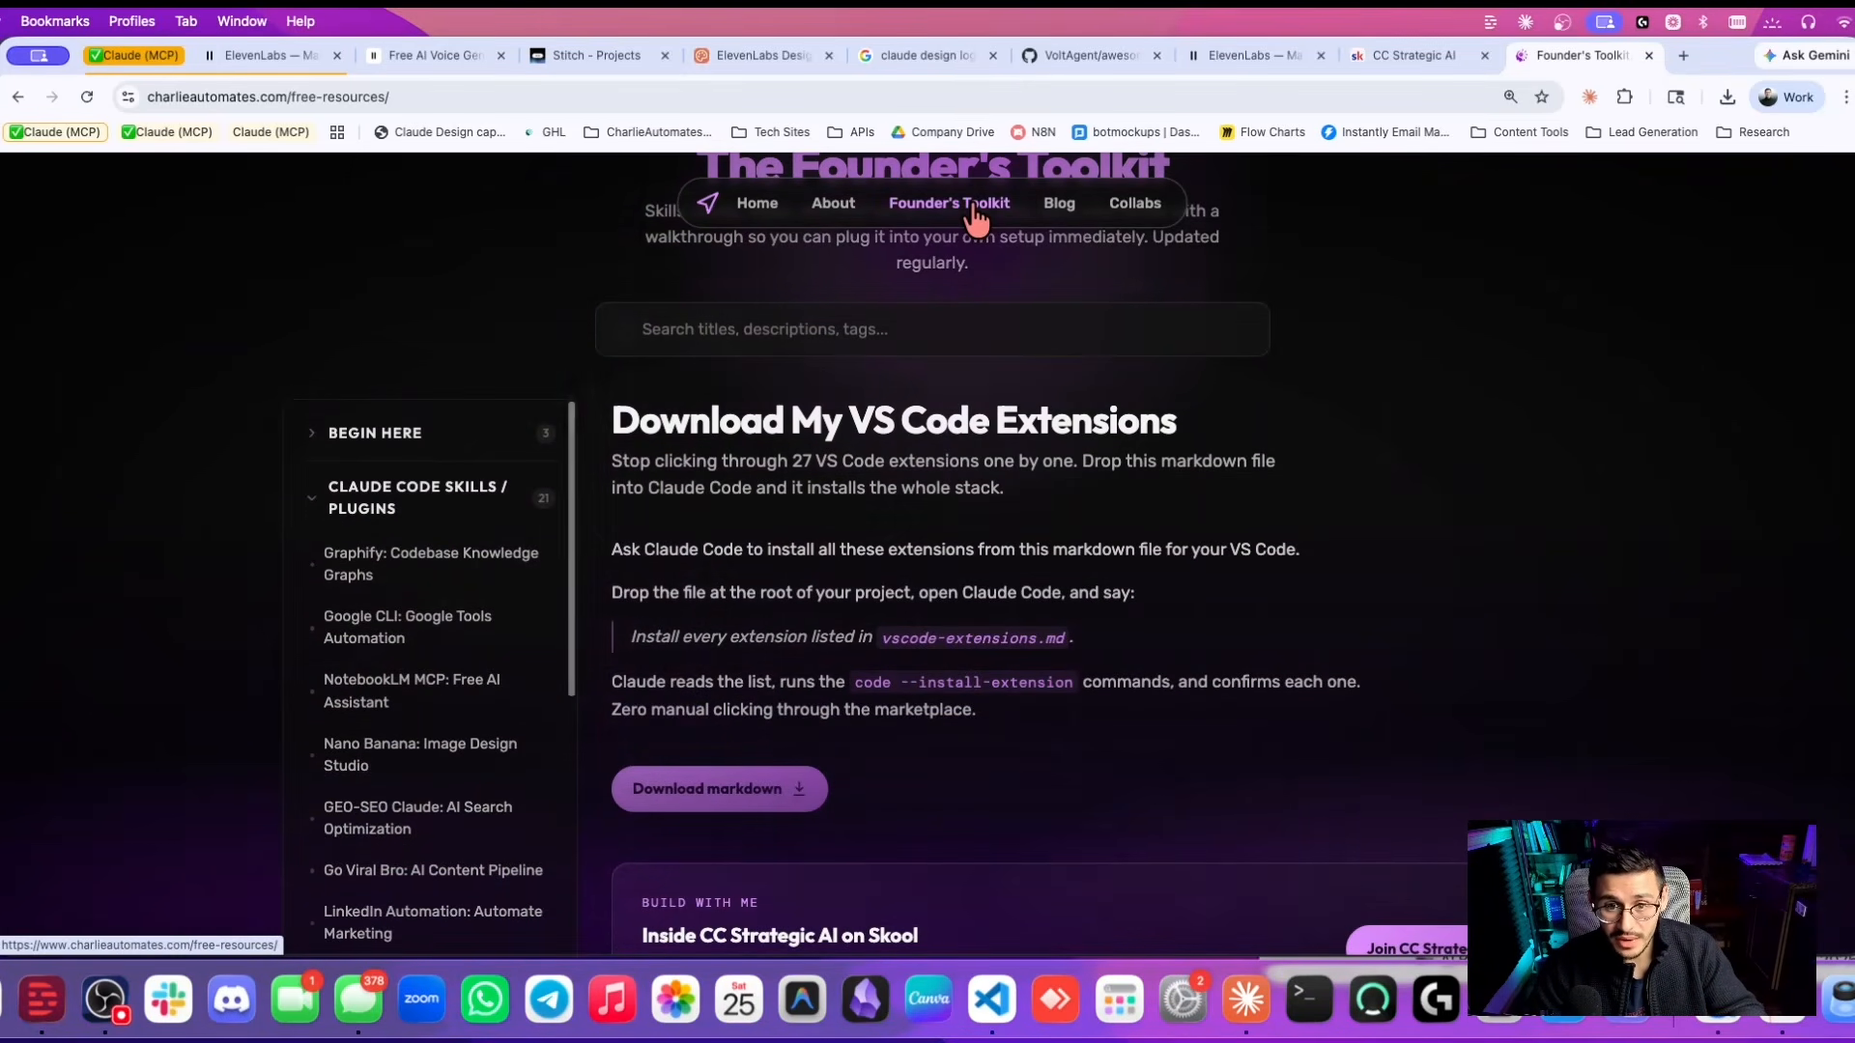
pyautogui.scroll(-5, 470, 650)
pyautogui.scroll(-6, 473, 648)
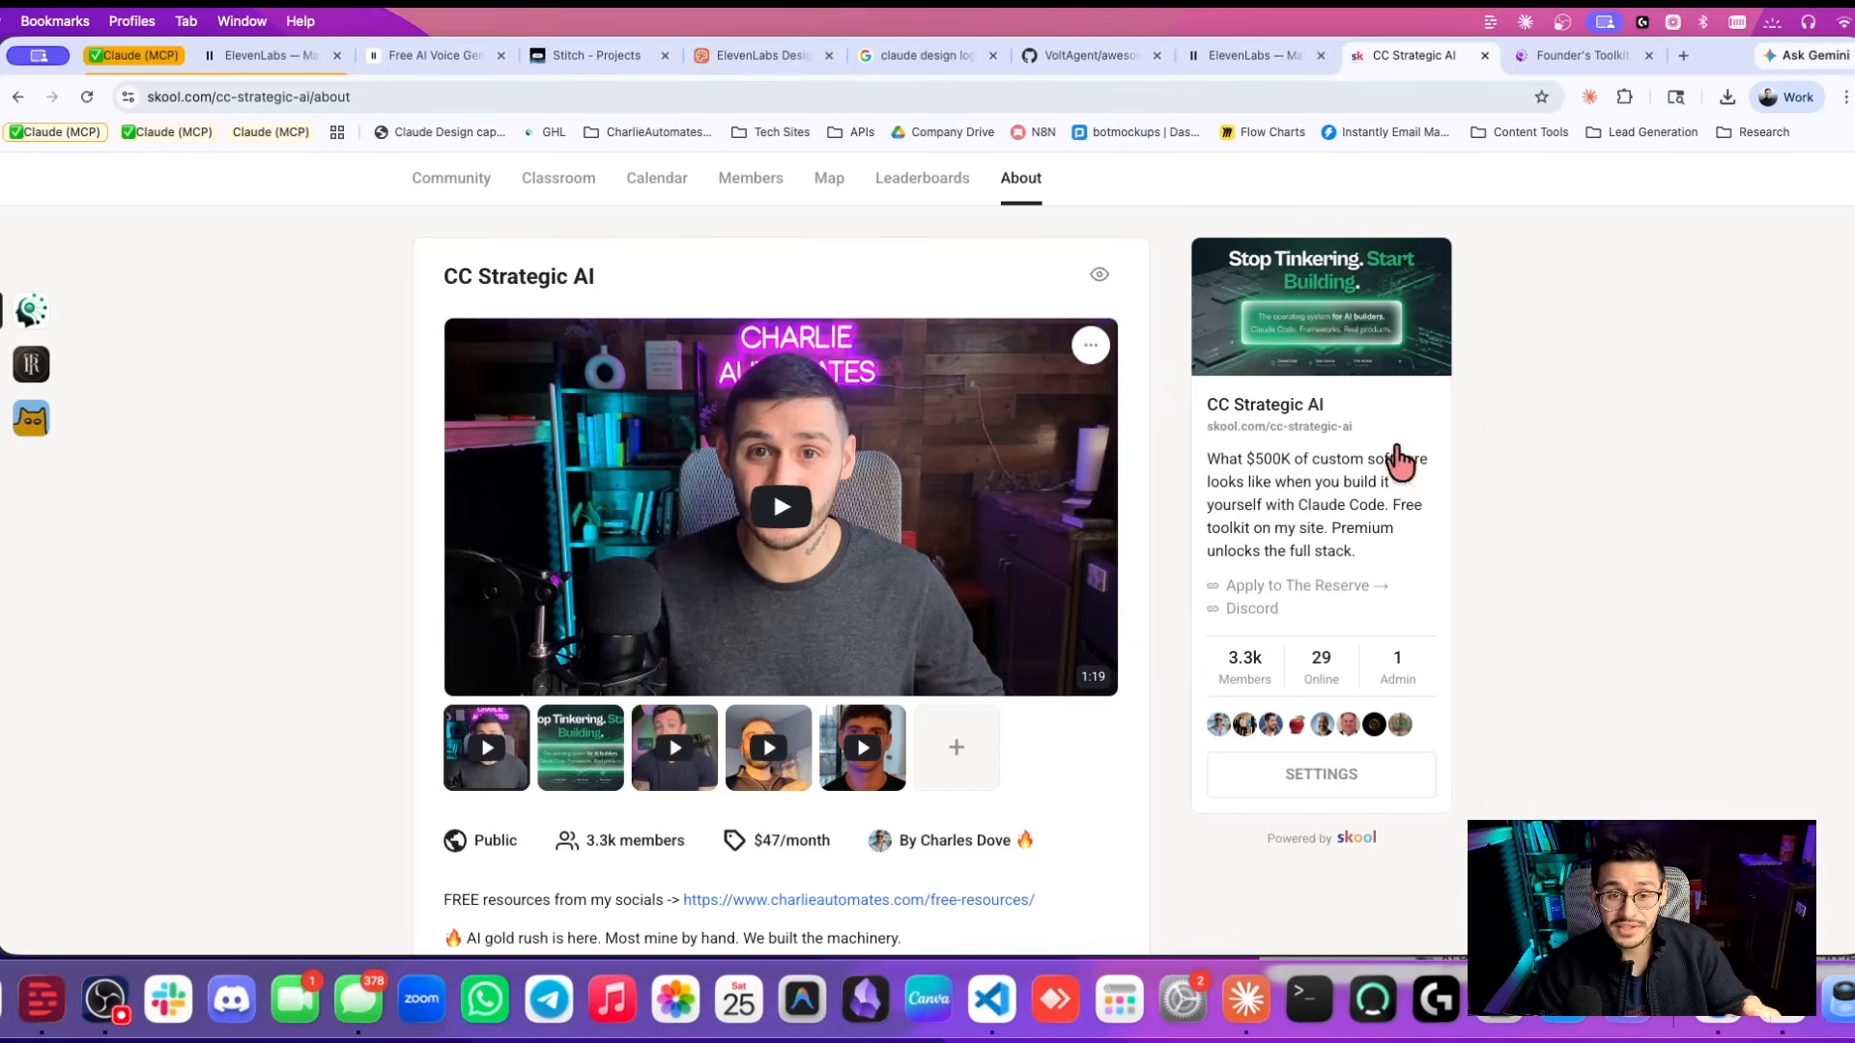
# Read the CC Strategic AI About page's Standard and Premium membership tiers.
pyautogui.scroll(-3, 1400, 468)
pyautogui.scroll(-3, 1077, 568)
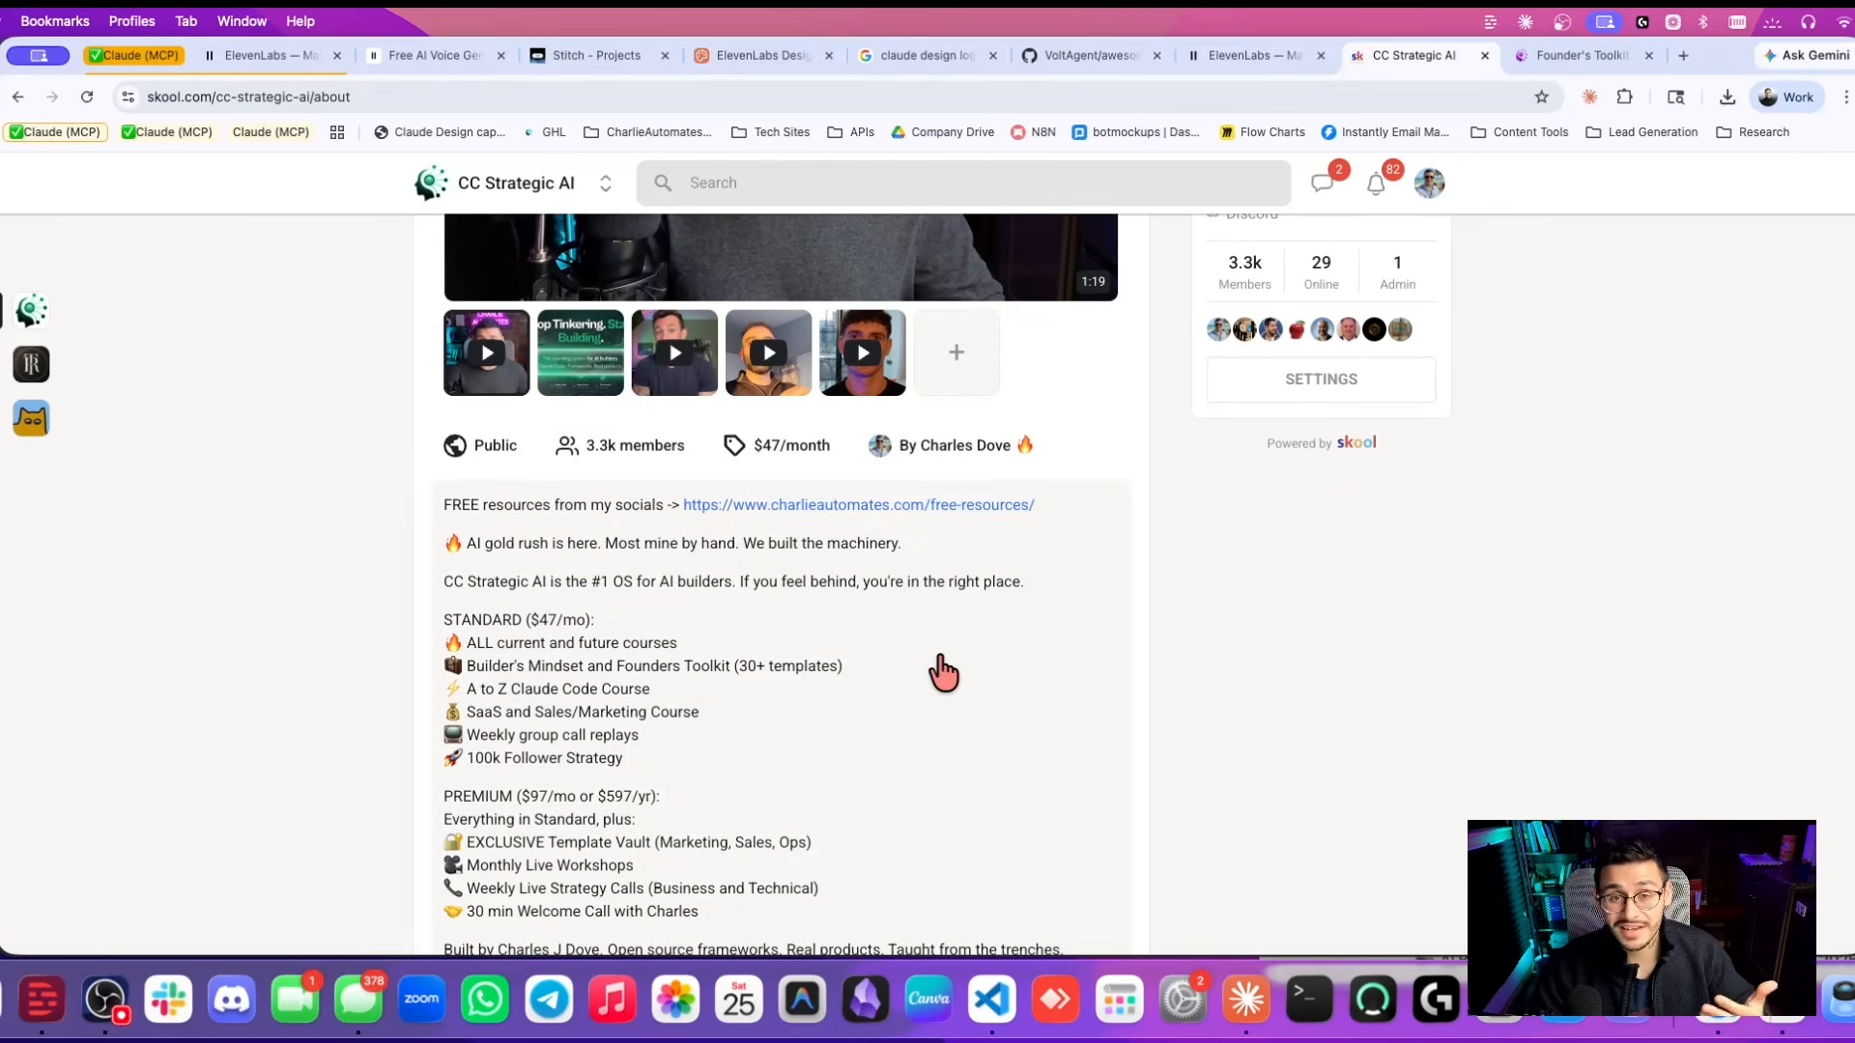
pyautogui.scroll(-3, 944, 673)
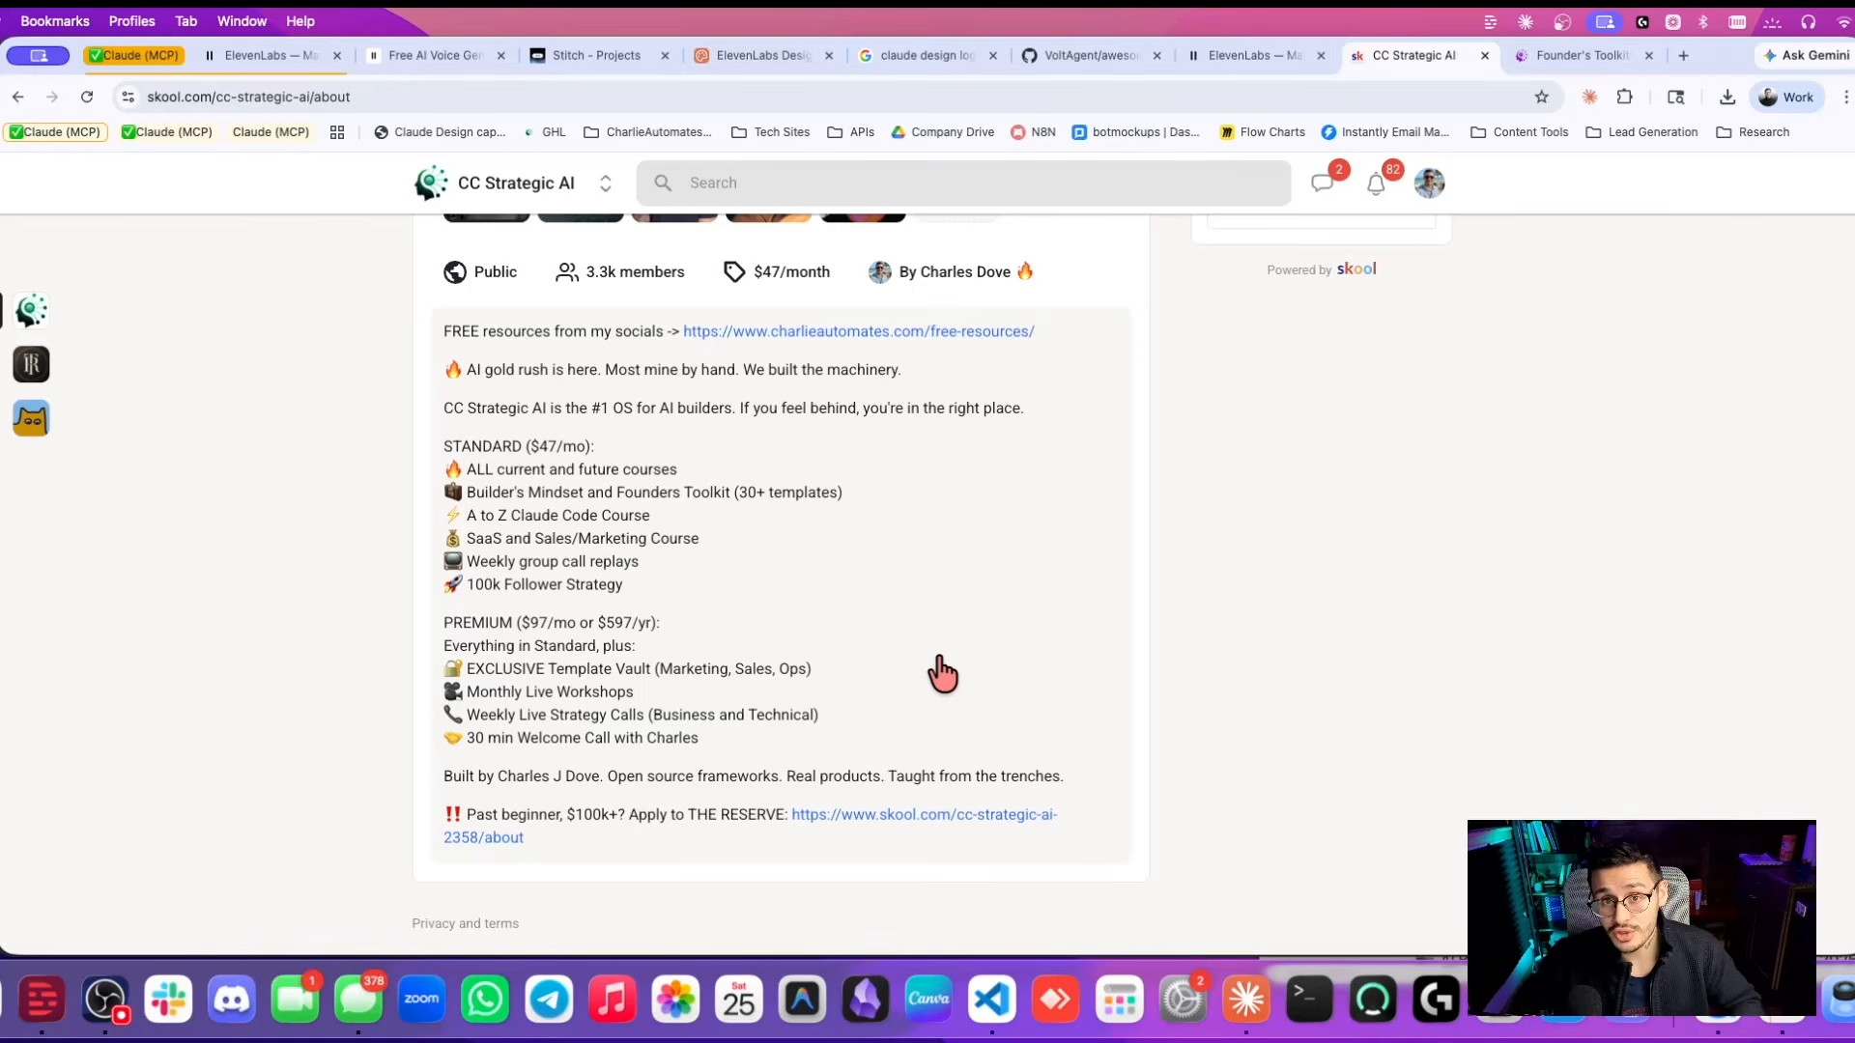
pyautogui.scroll(1, 679, 538)
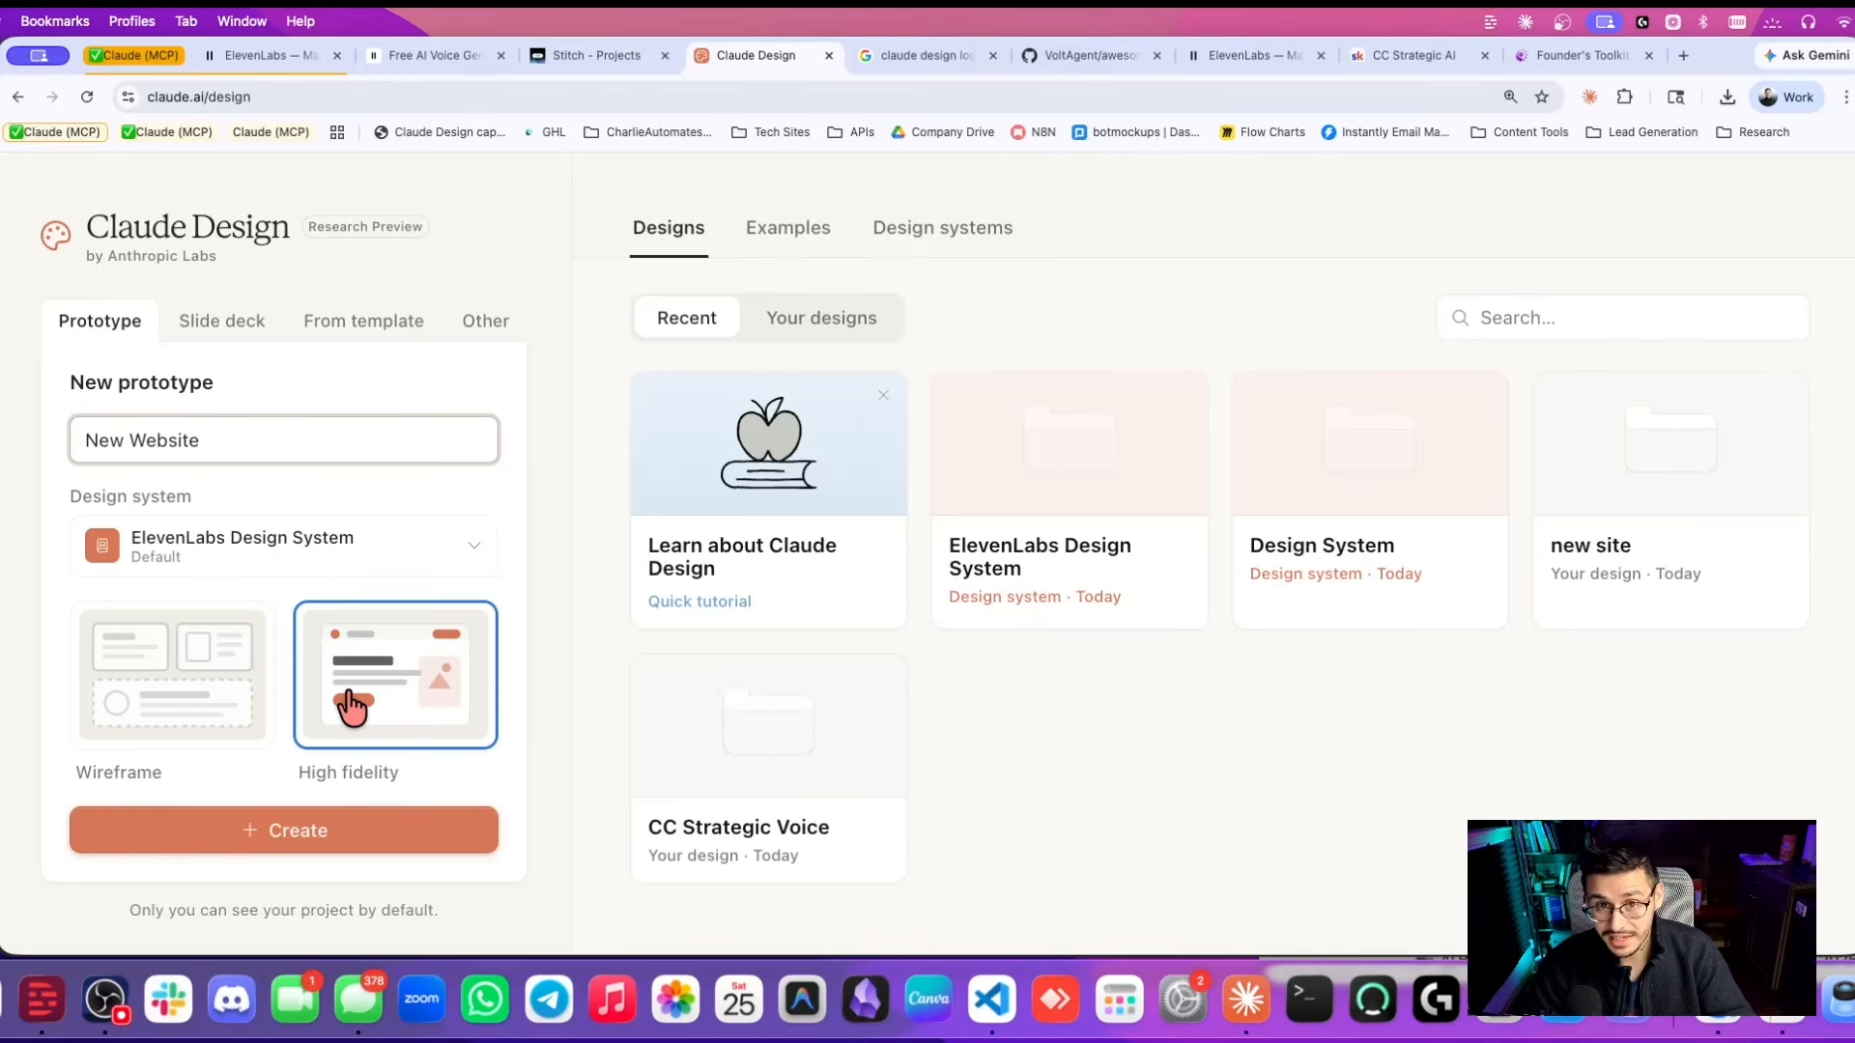
# Create the 'New Website' prototype at High fidelity using the ElevenLabs Design System.
pyautogui.click(290, 837)
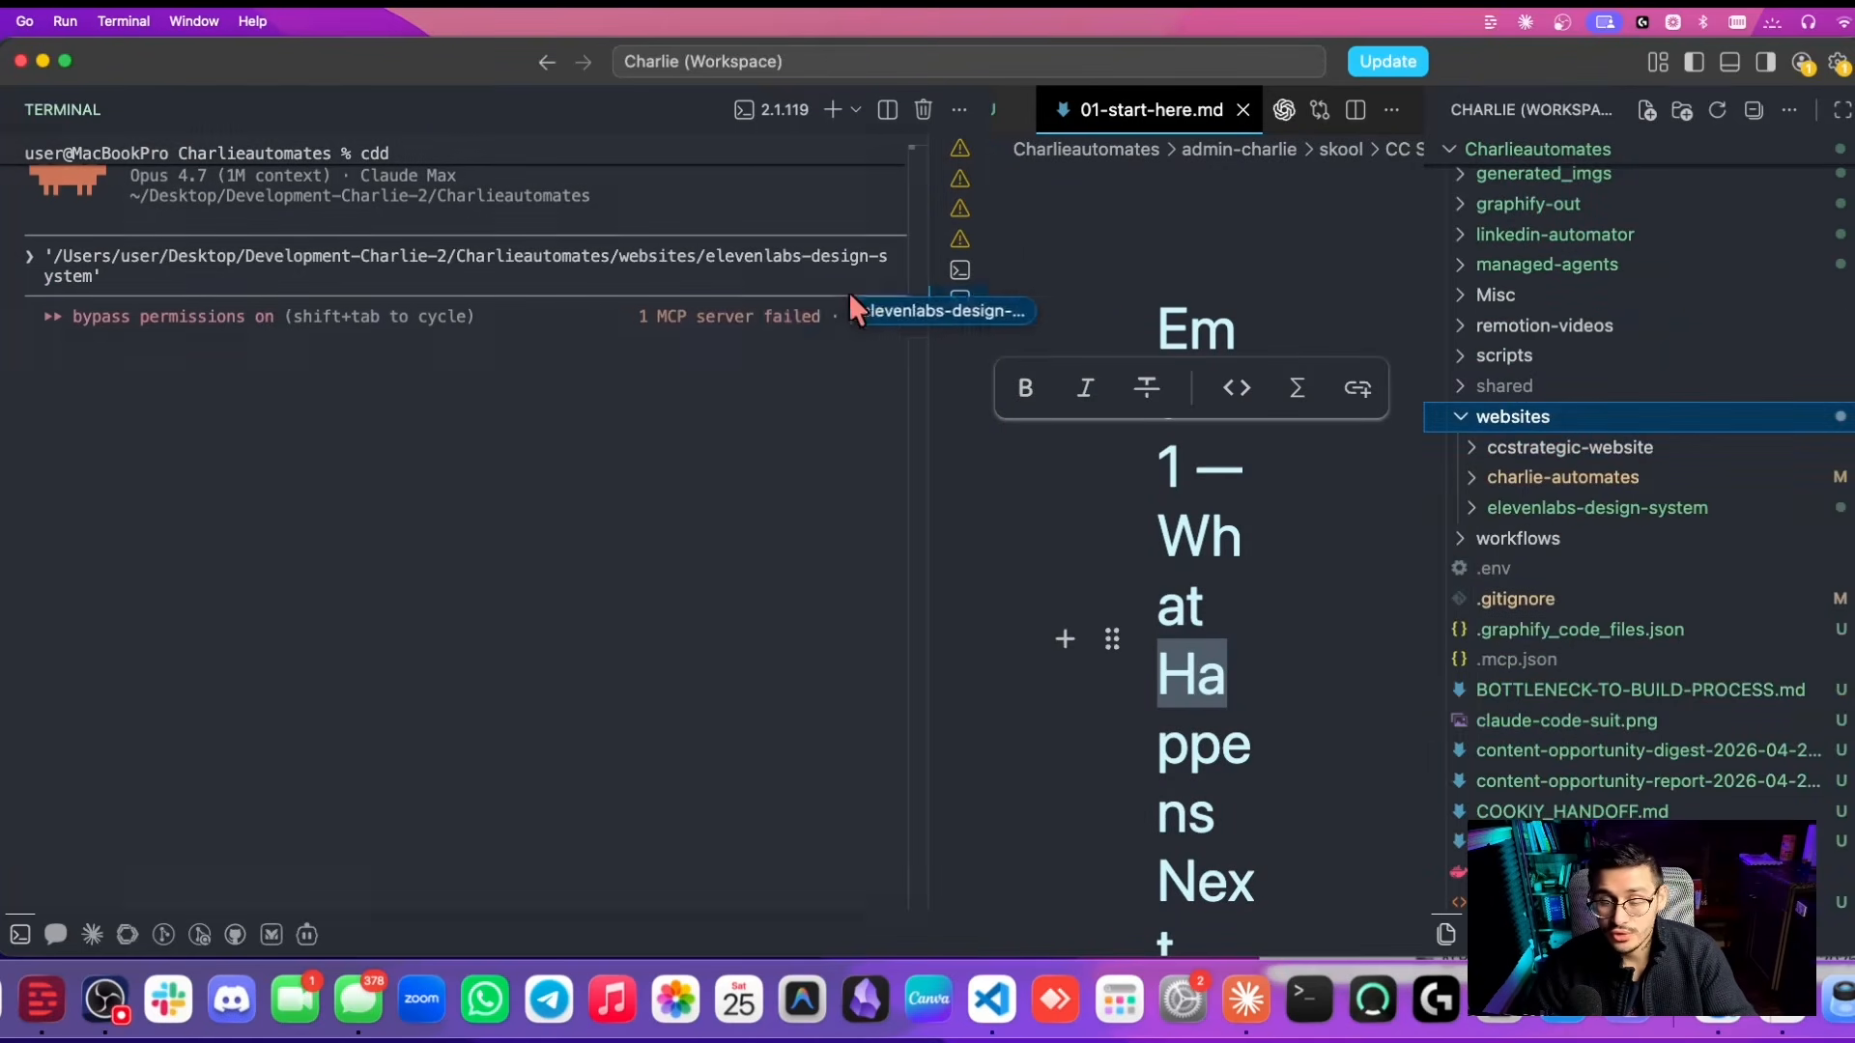
# Ask Claude Code for a prompt-only brief for a lawyer voice-agent site, referencing the elevenlabs-design-system folder.
pyautogui.moveTo(849, 291); pyautogui.dragTo(595, 278)
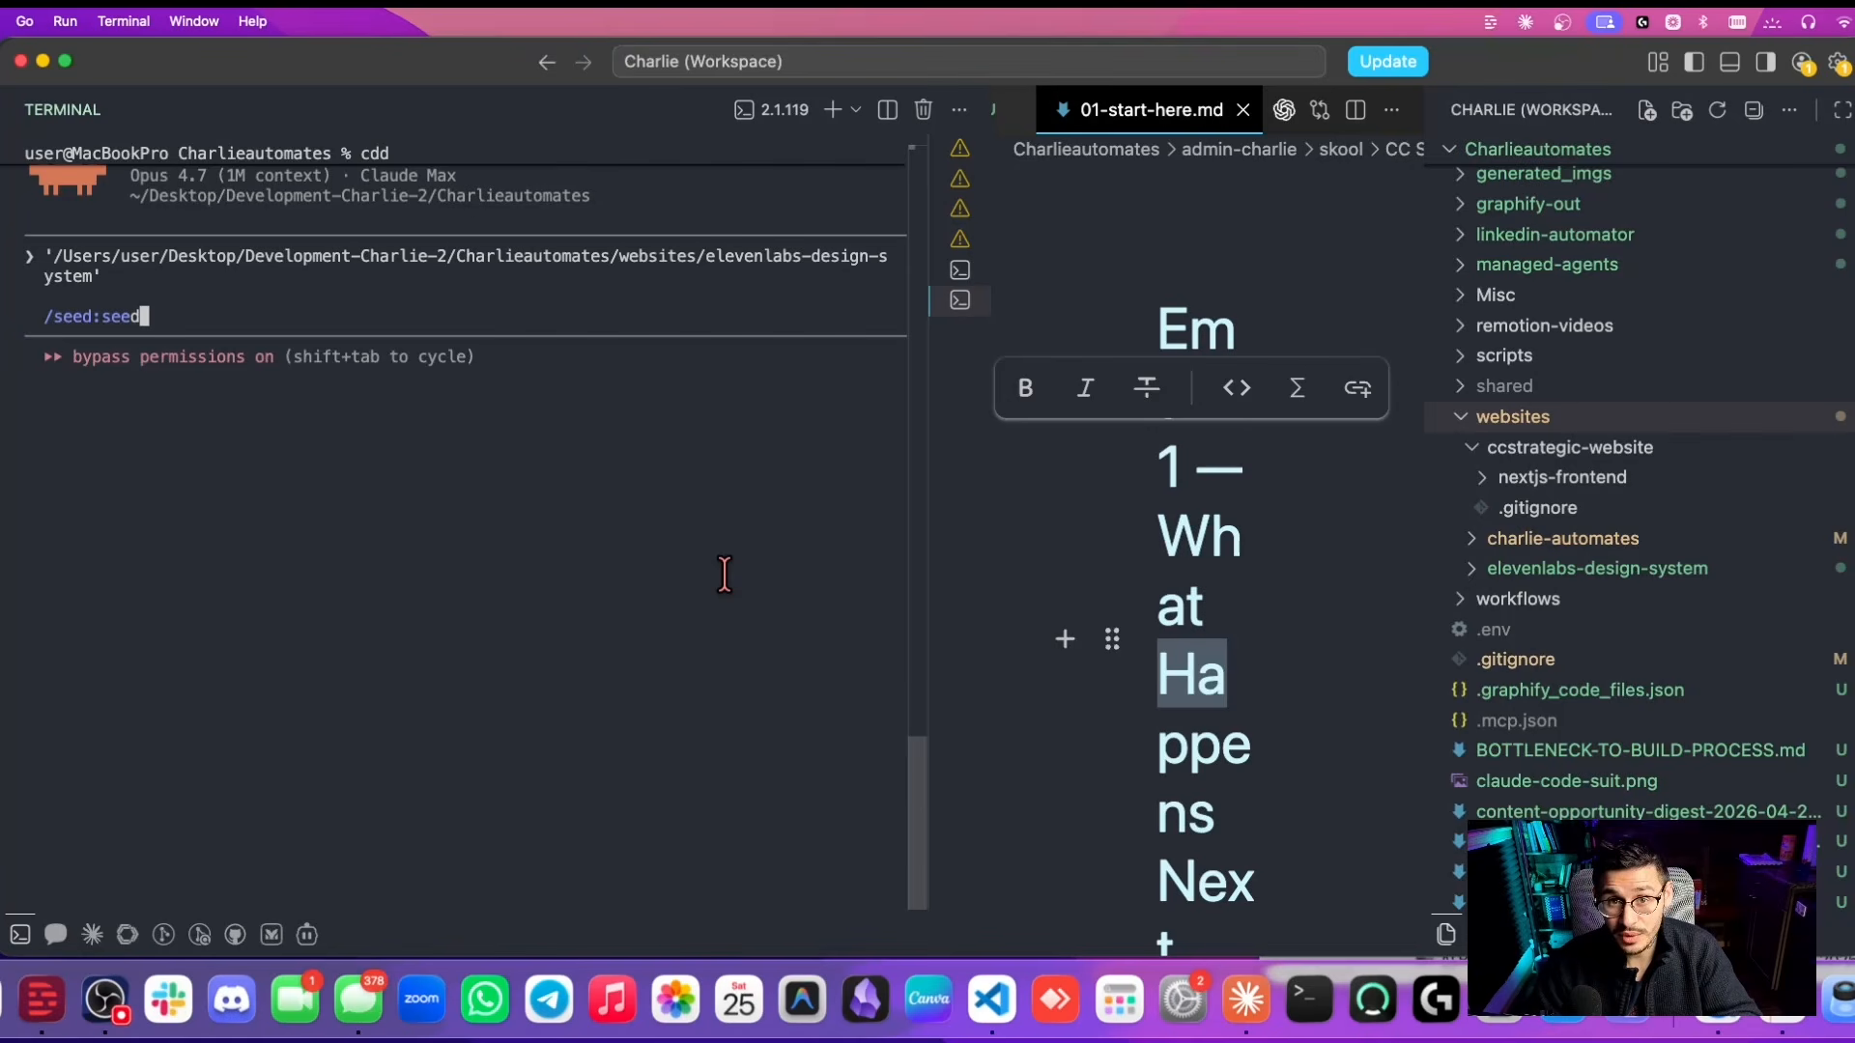
pyautogui.write('Use this as the main design template and lets create a prompt for this website I wanna create to sell voice agents to lawyers')
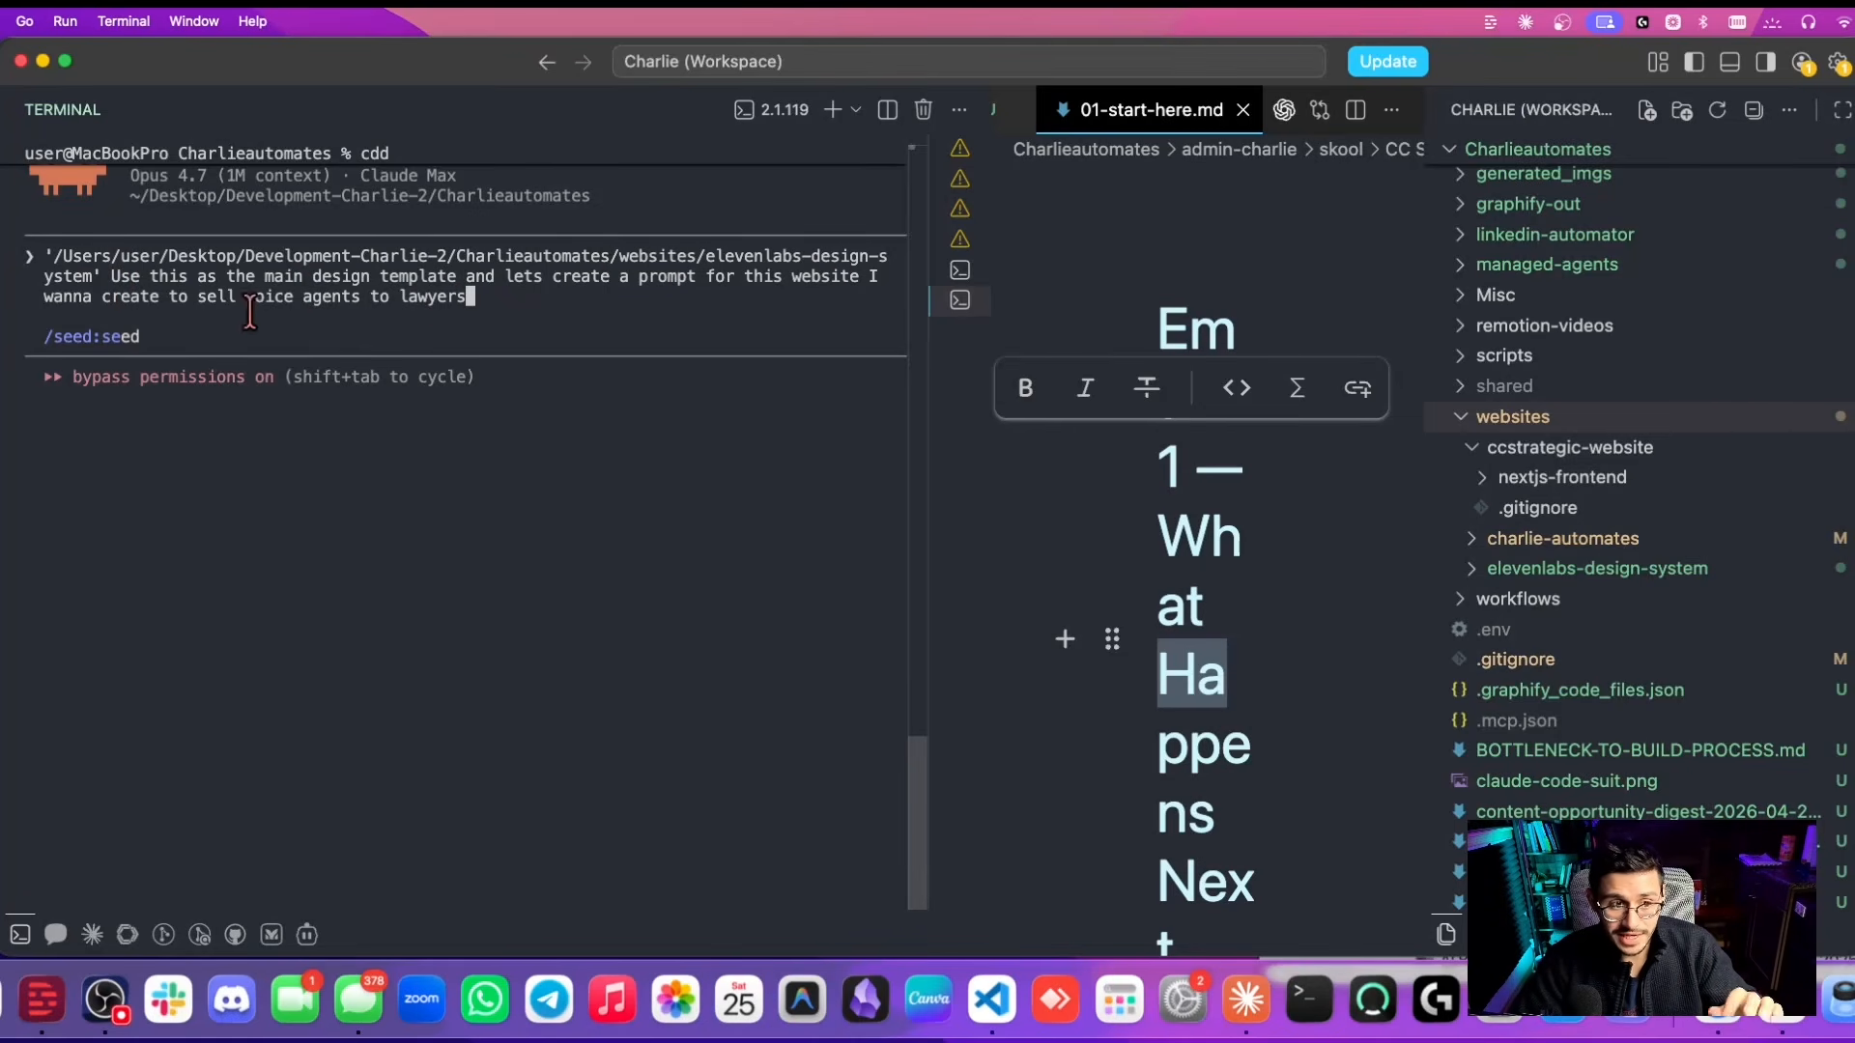
pyautogui.write('... Im going to feed the prompt into claude design so i only need the prompt')
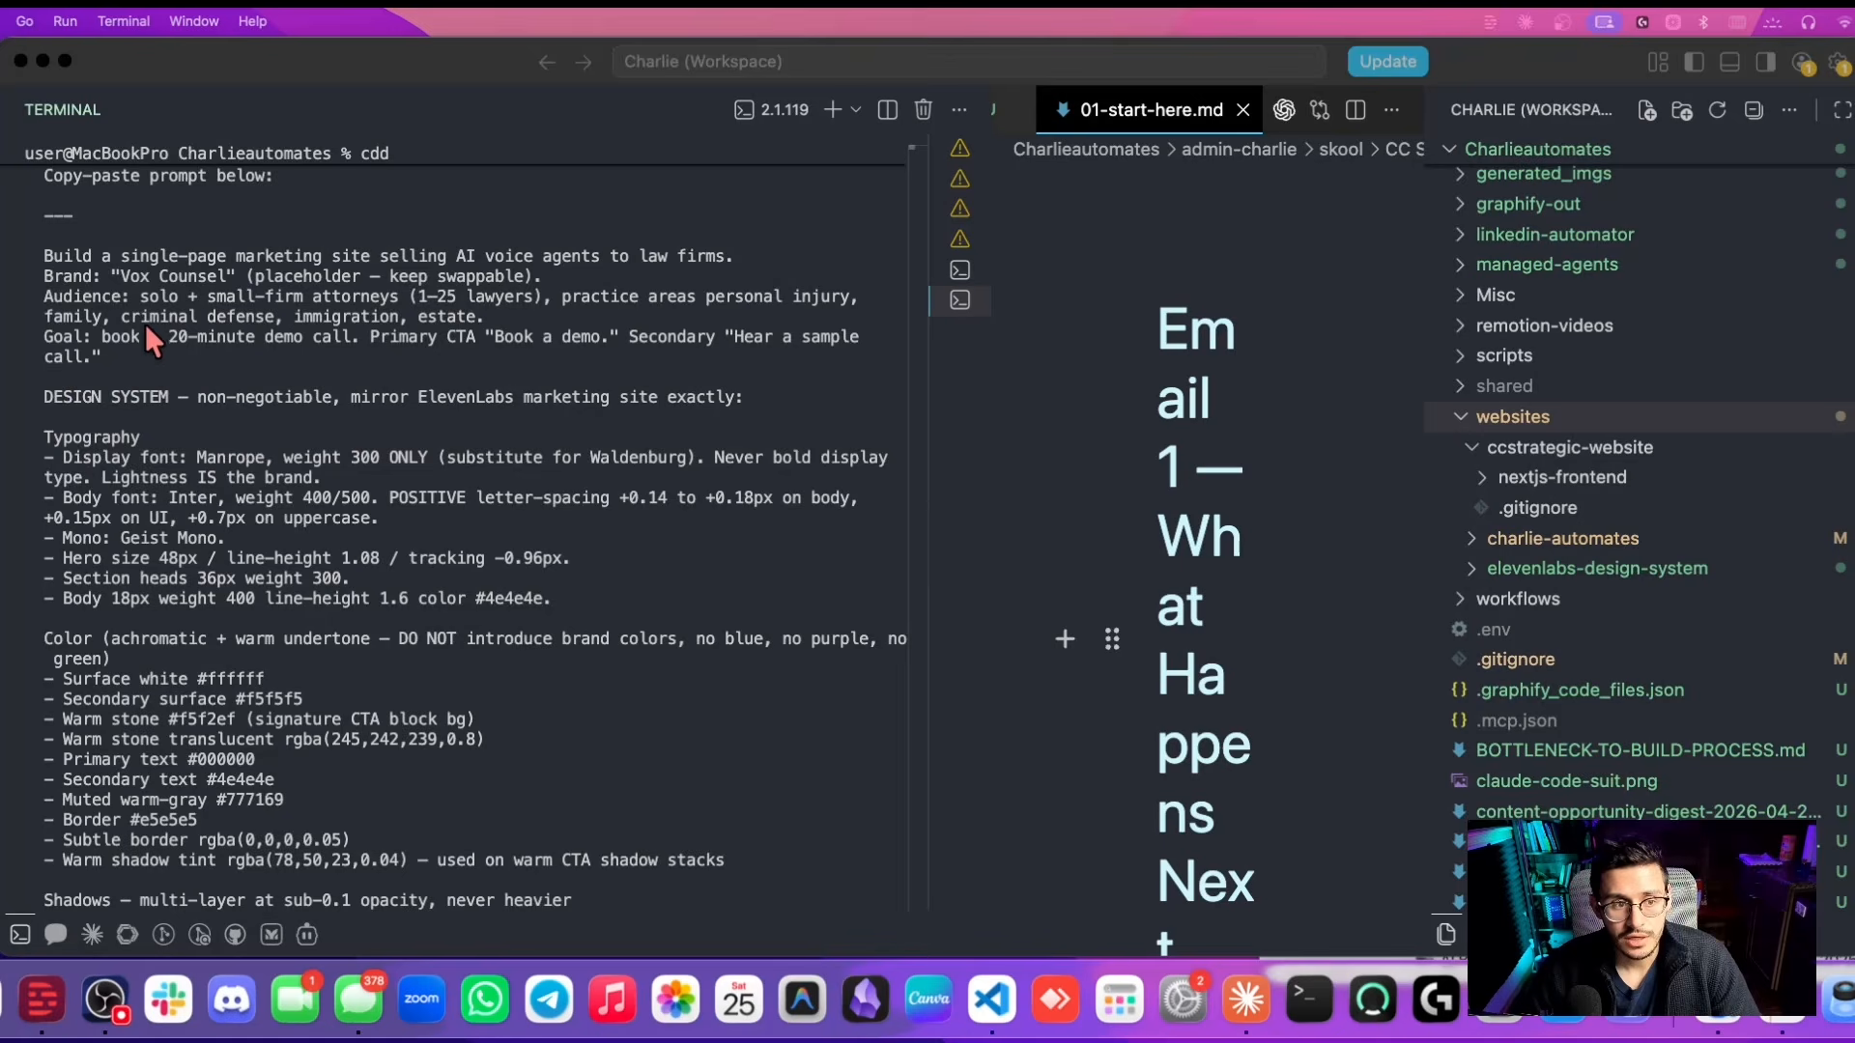
# Copy the generated prompt and paste it into Claude Design's New Website chat.
pyautogui.scroll(-1, 320, 330)
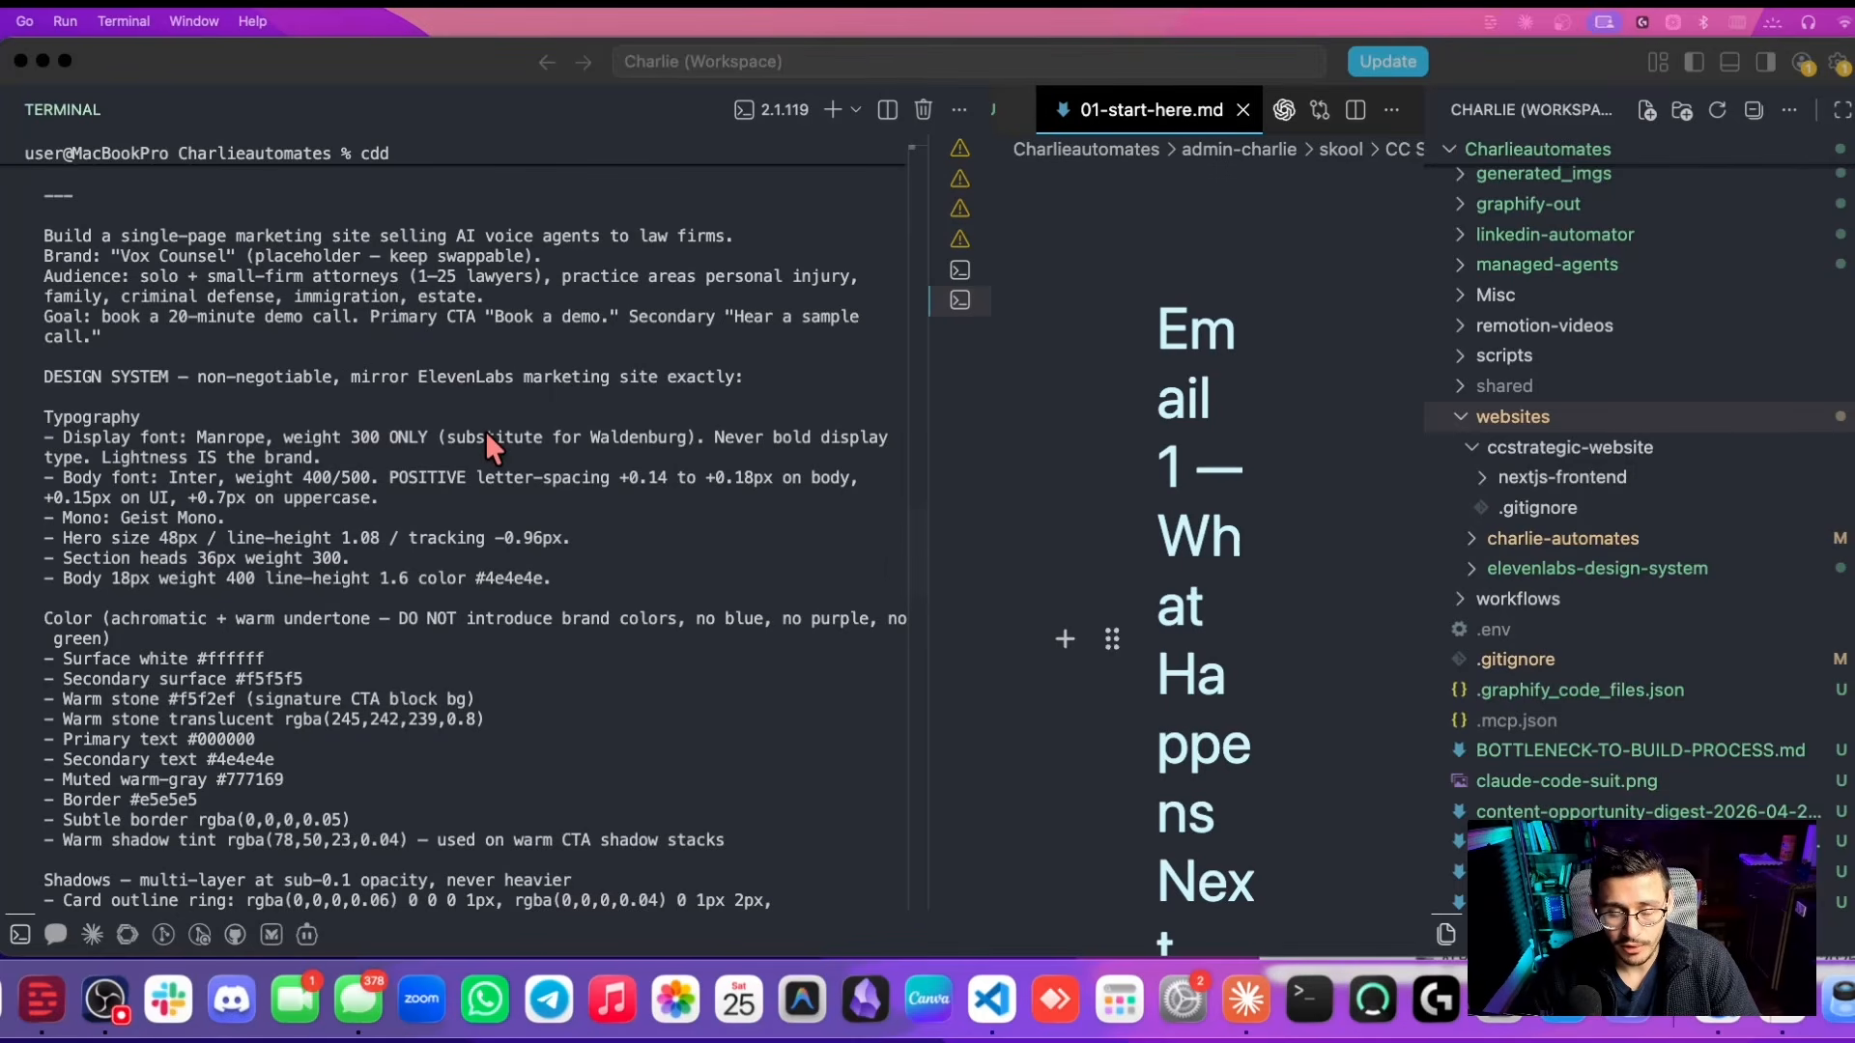
pyautogui.scroll(-3, 494, 450)
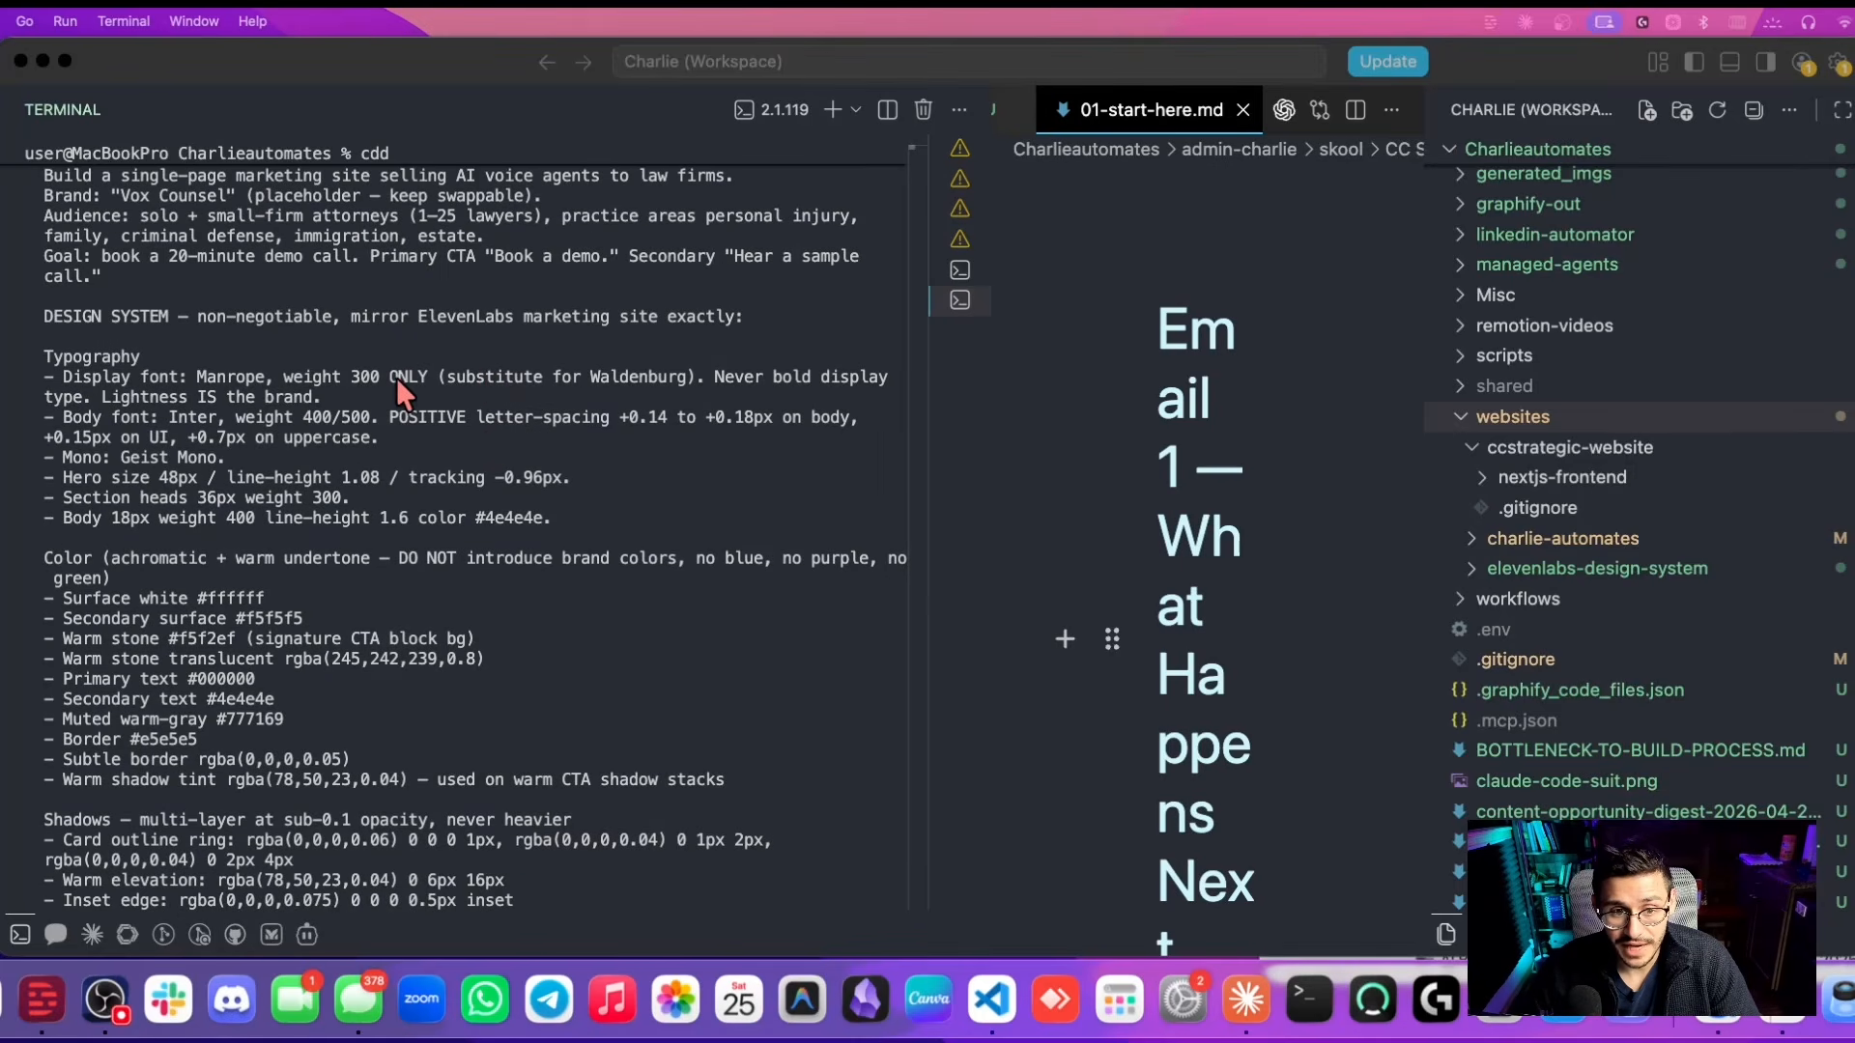
pyautogui.scroll(-6, 301, 412)
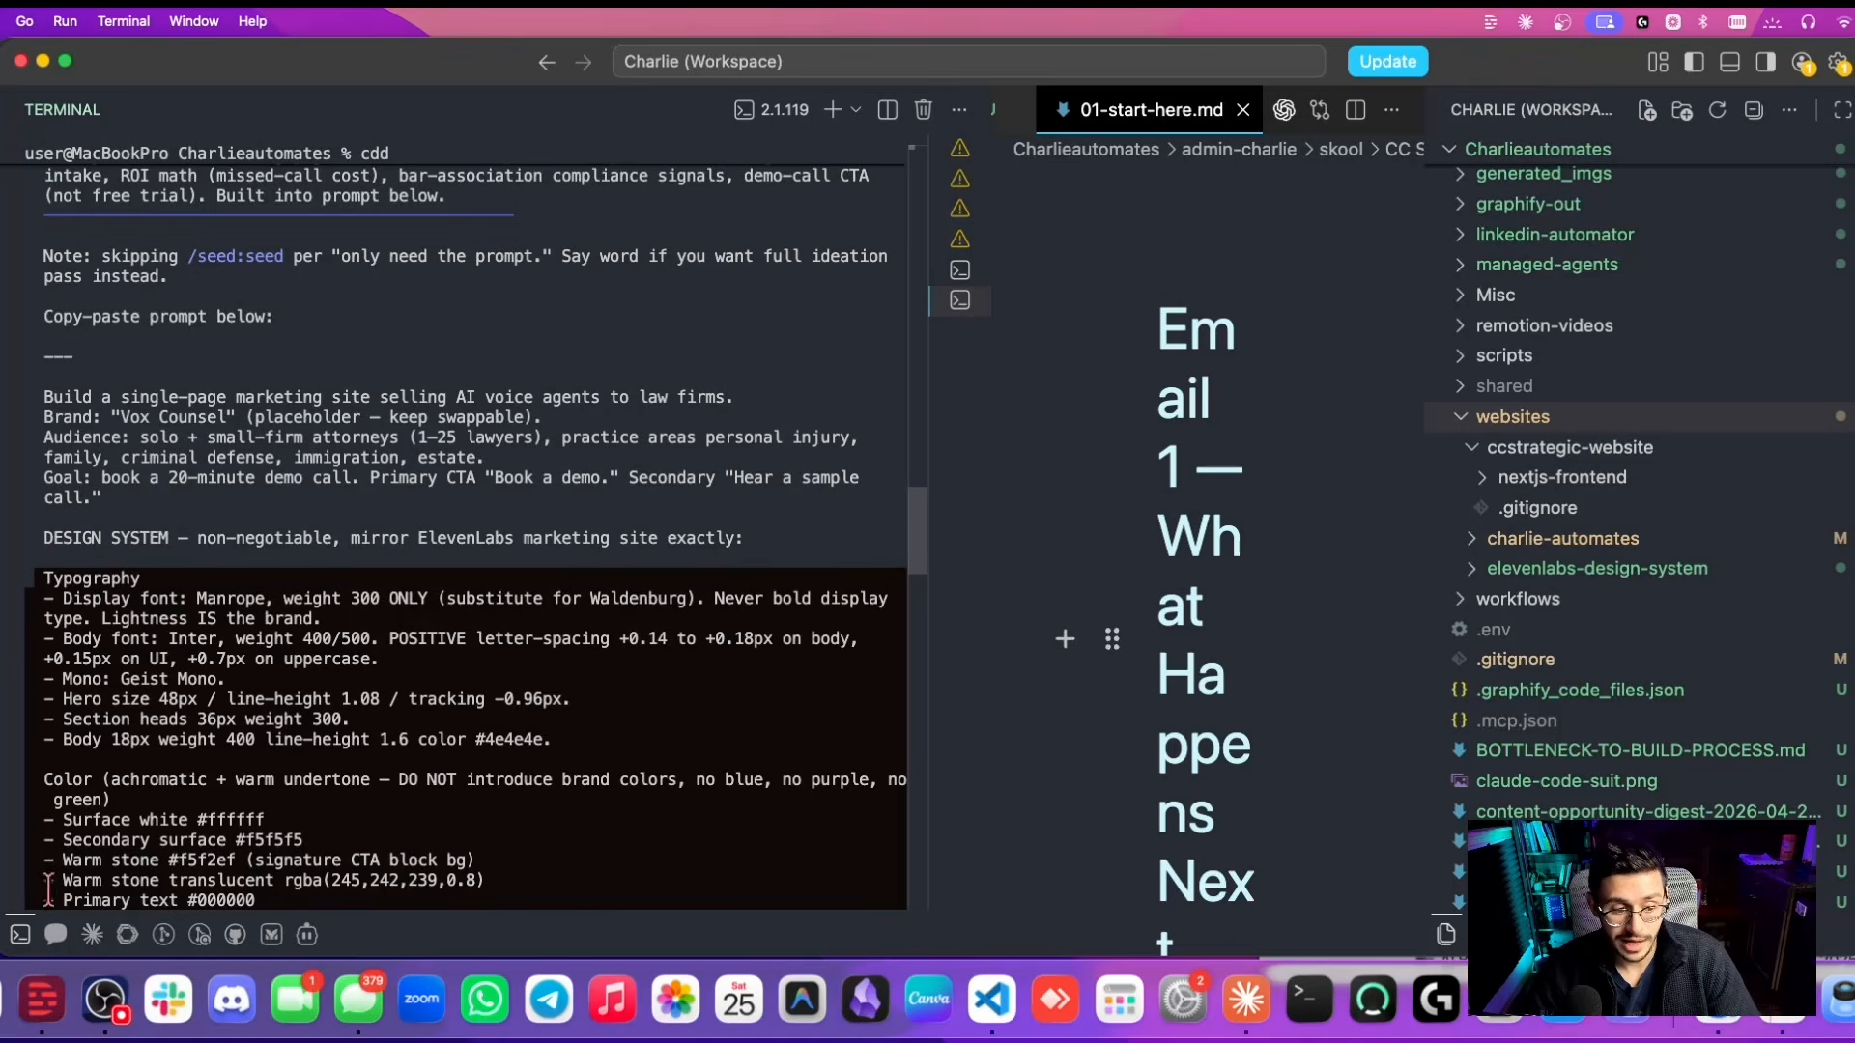
pyautogui.press('super+Tab')
pyautogui.press('super+v')
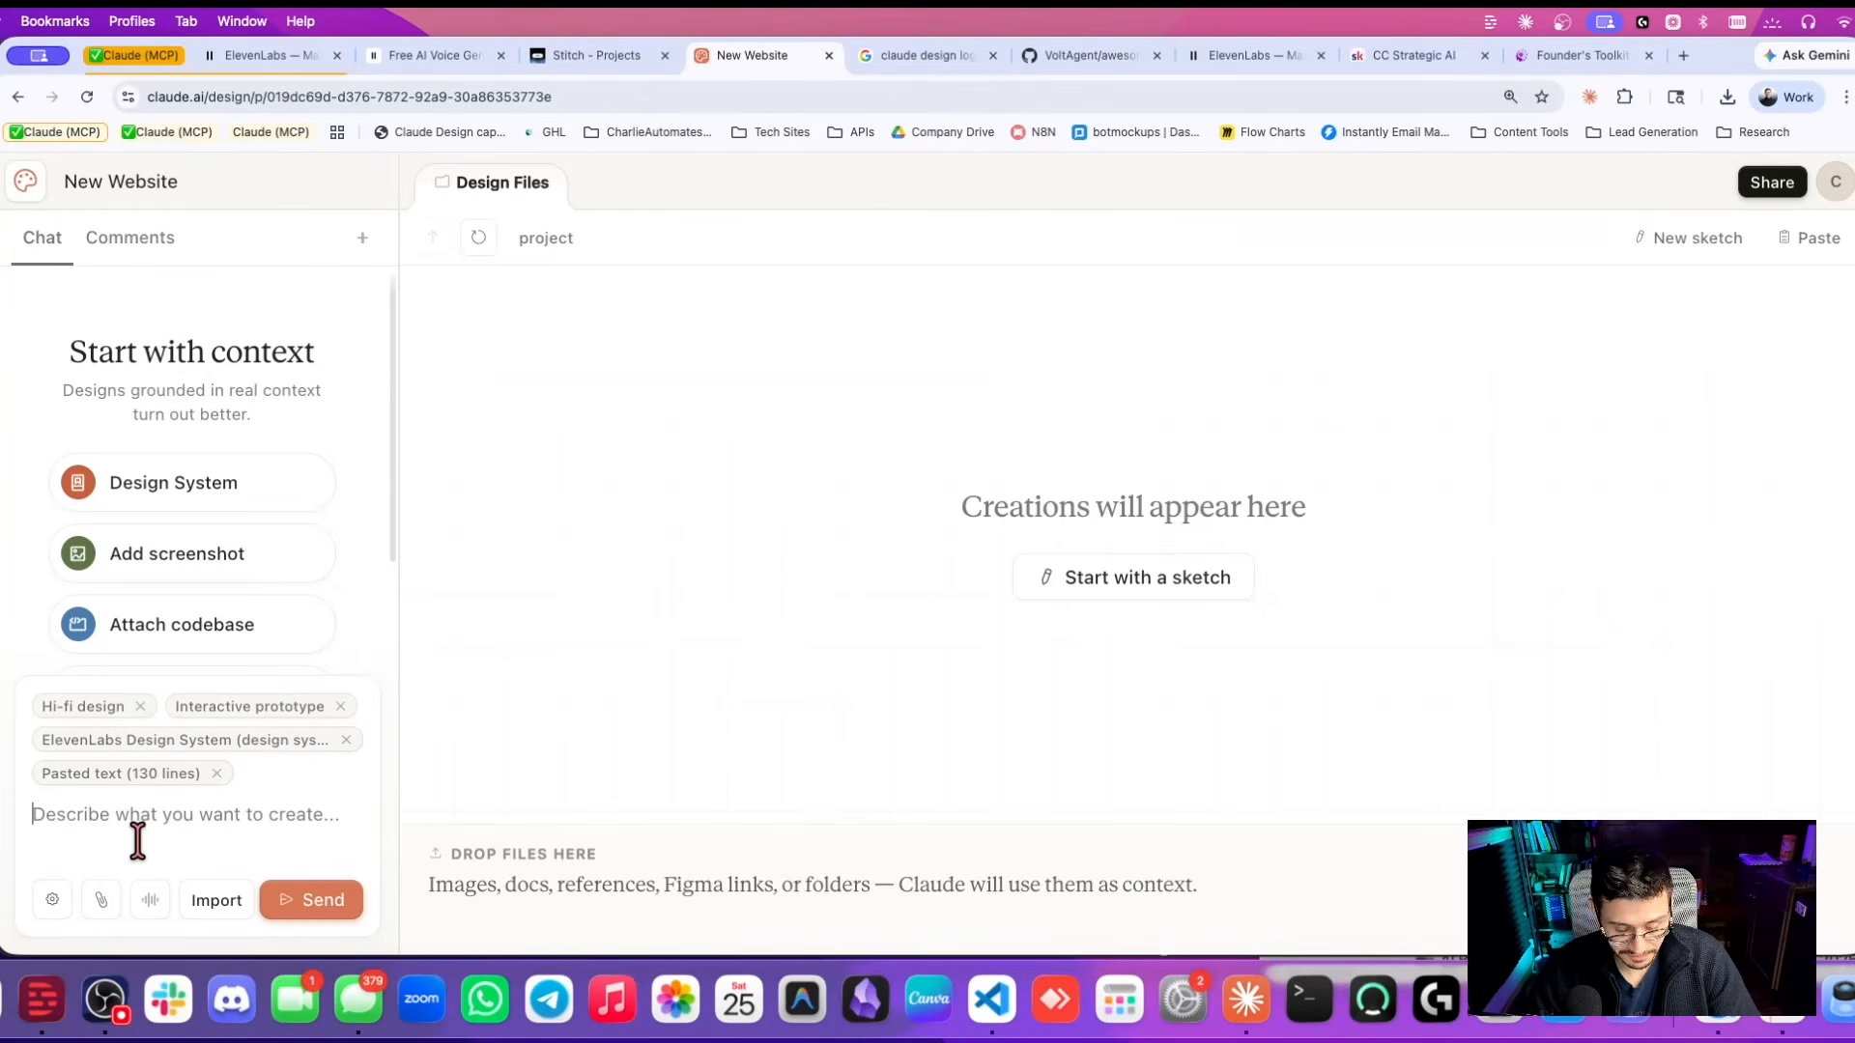
# Send the brief and review the generated VoxCounsel landing page.
pyautogui.click(309, 904)
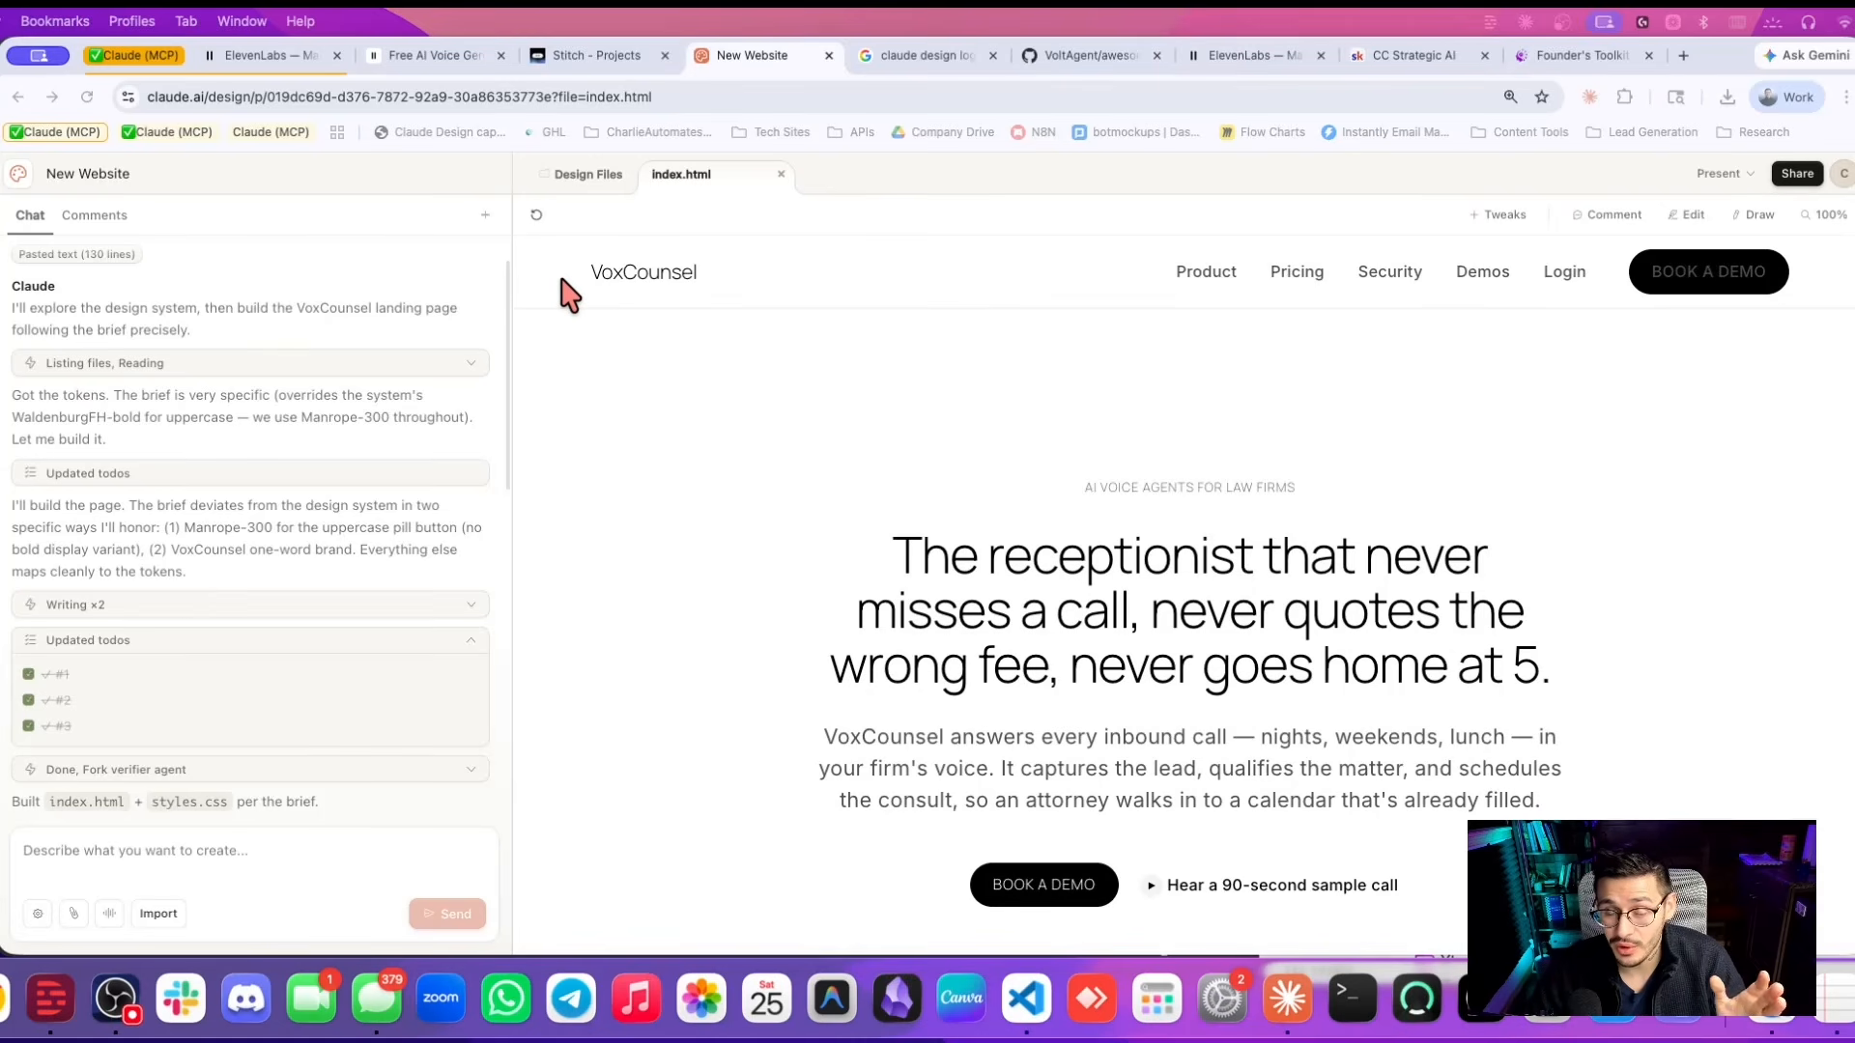
pyautogui.scroll(-1, 686, 301)
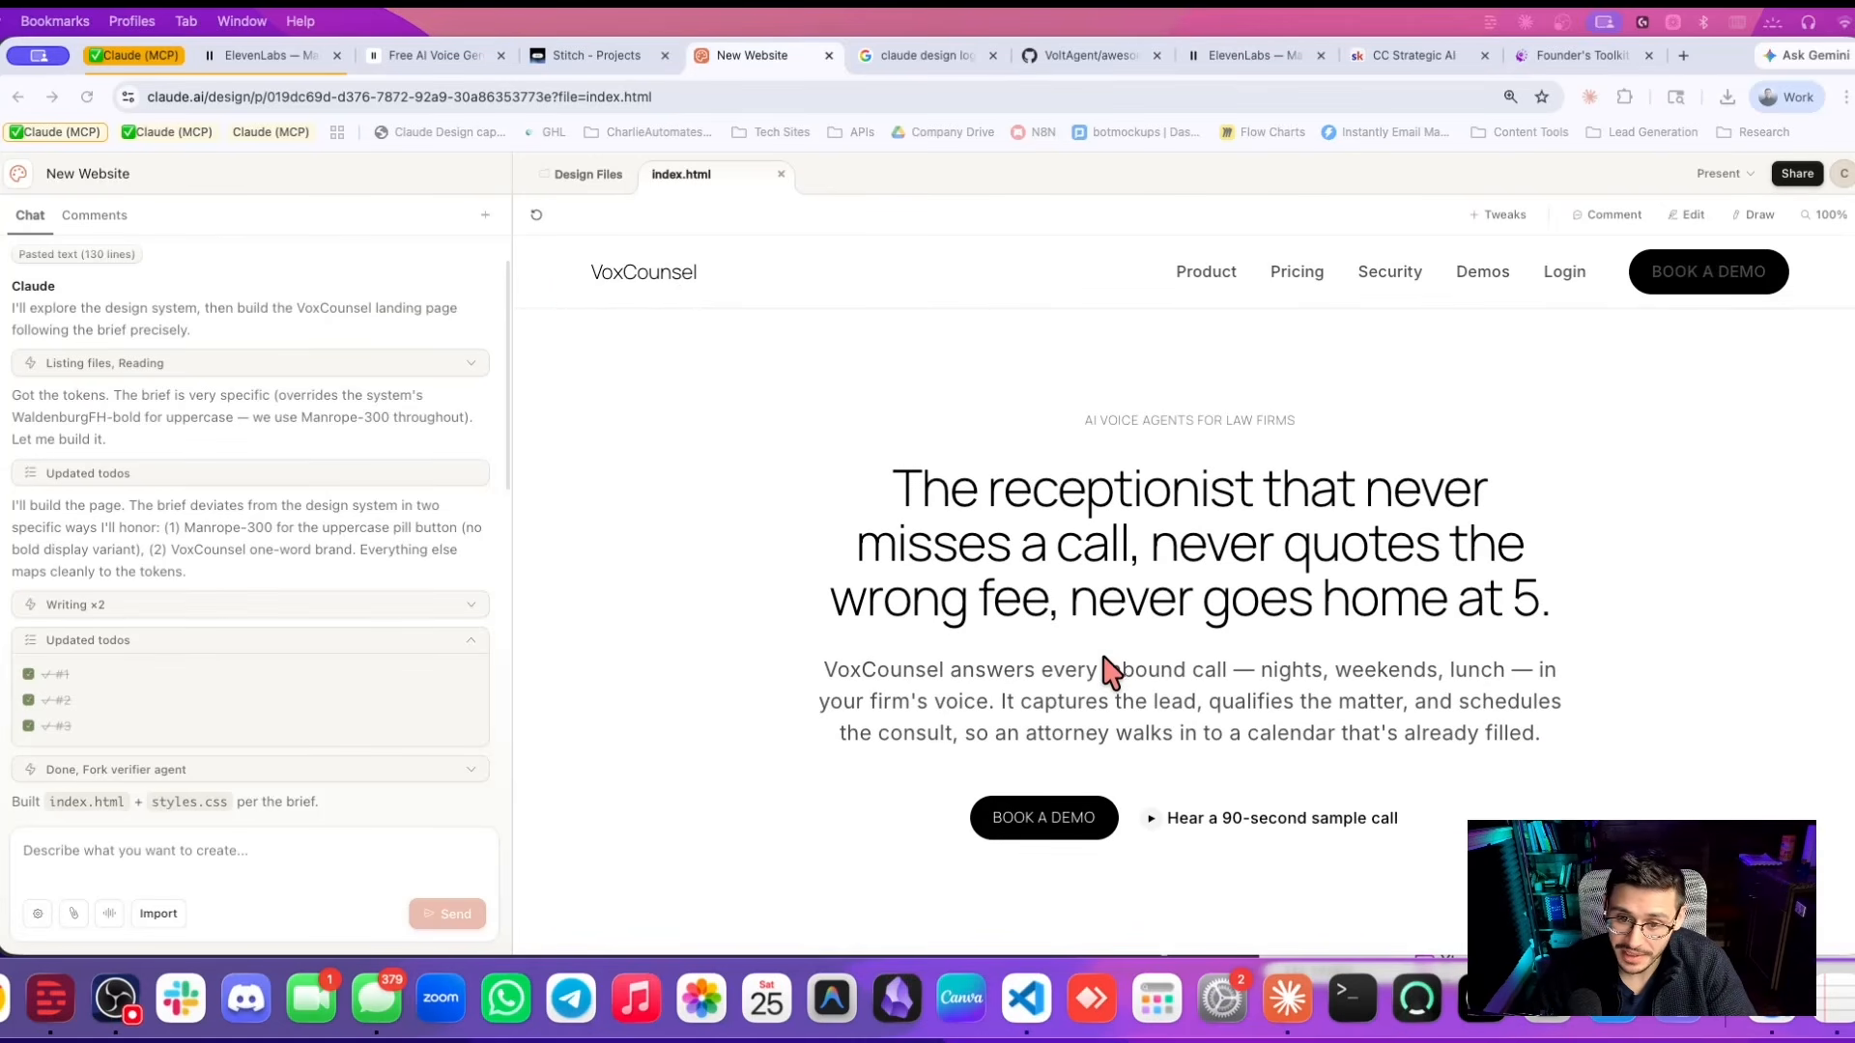
pyautogui.scroll(-1, 1104, 655)
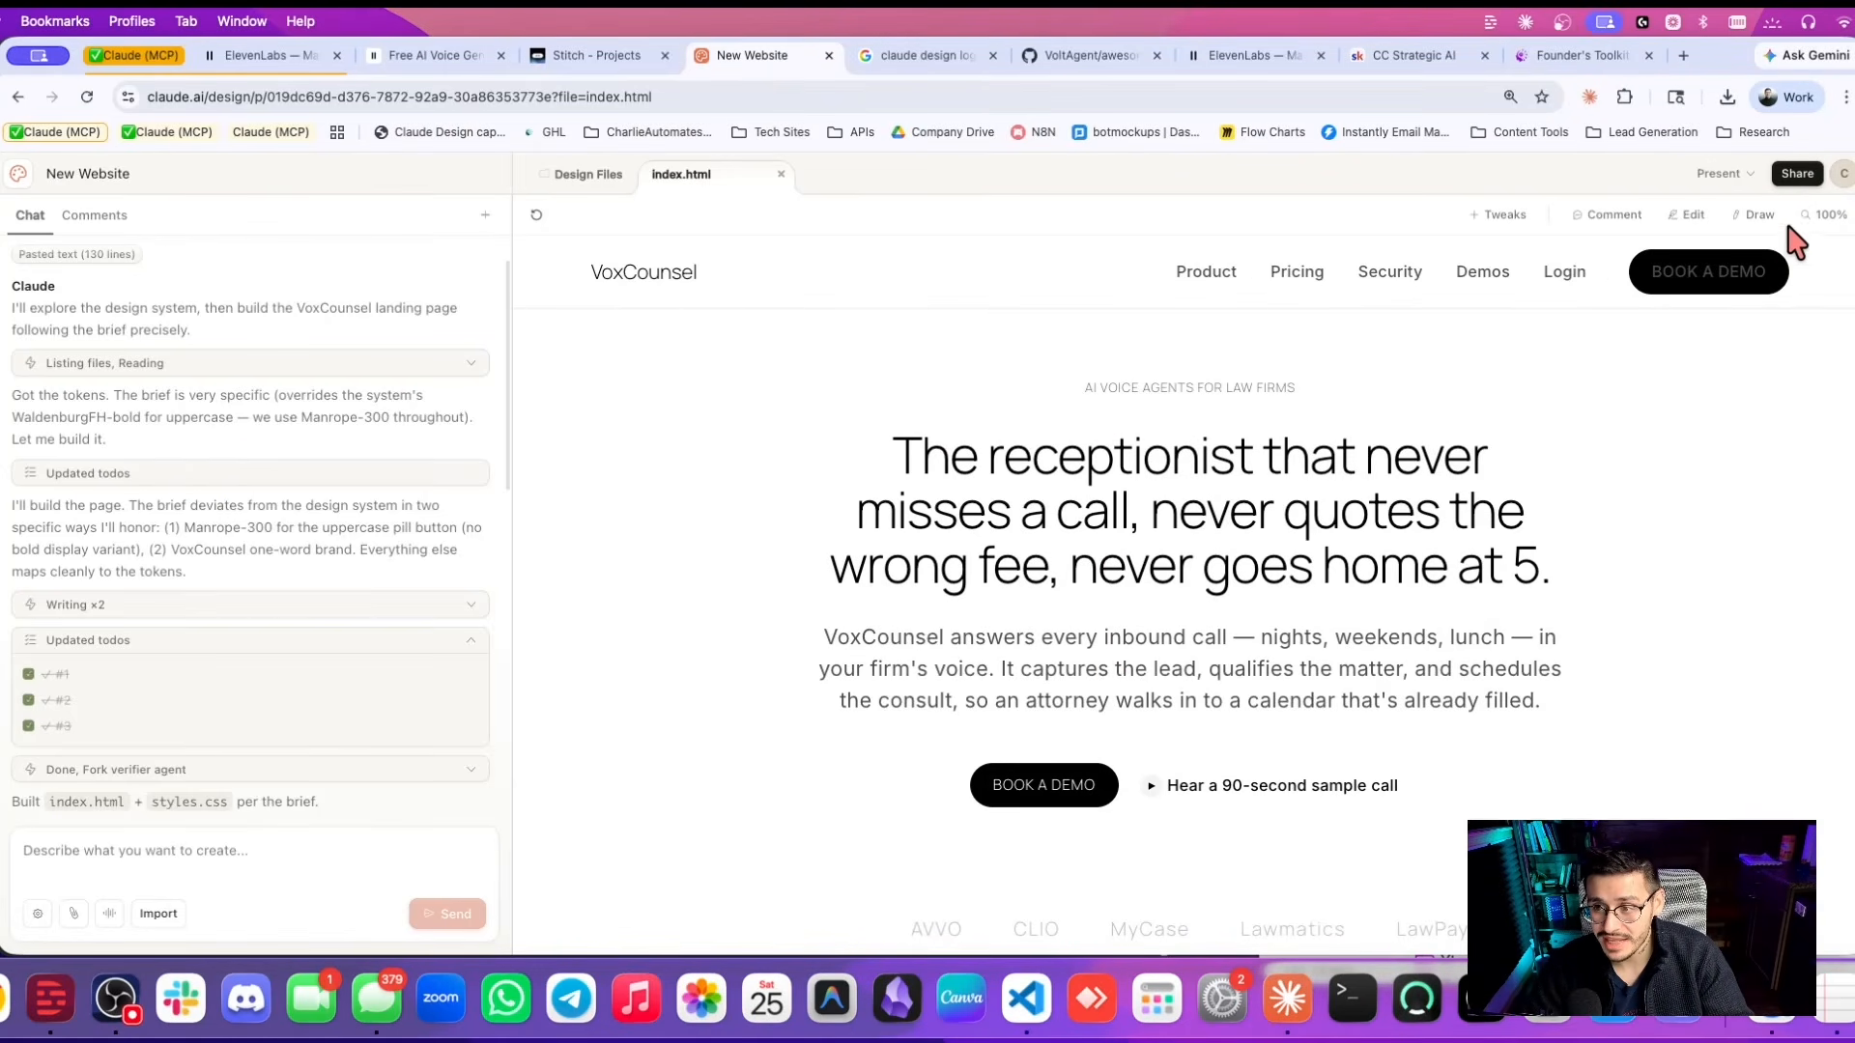
# Check the Share options, look over the rest of the page, and turn on Edit mode.
pyautogui.click(1797, 174)
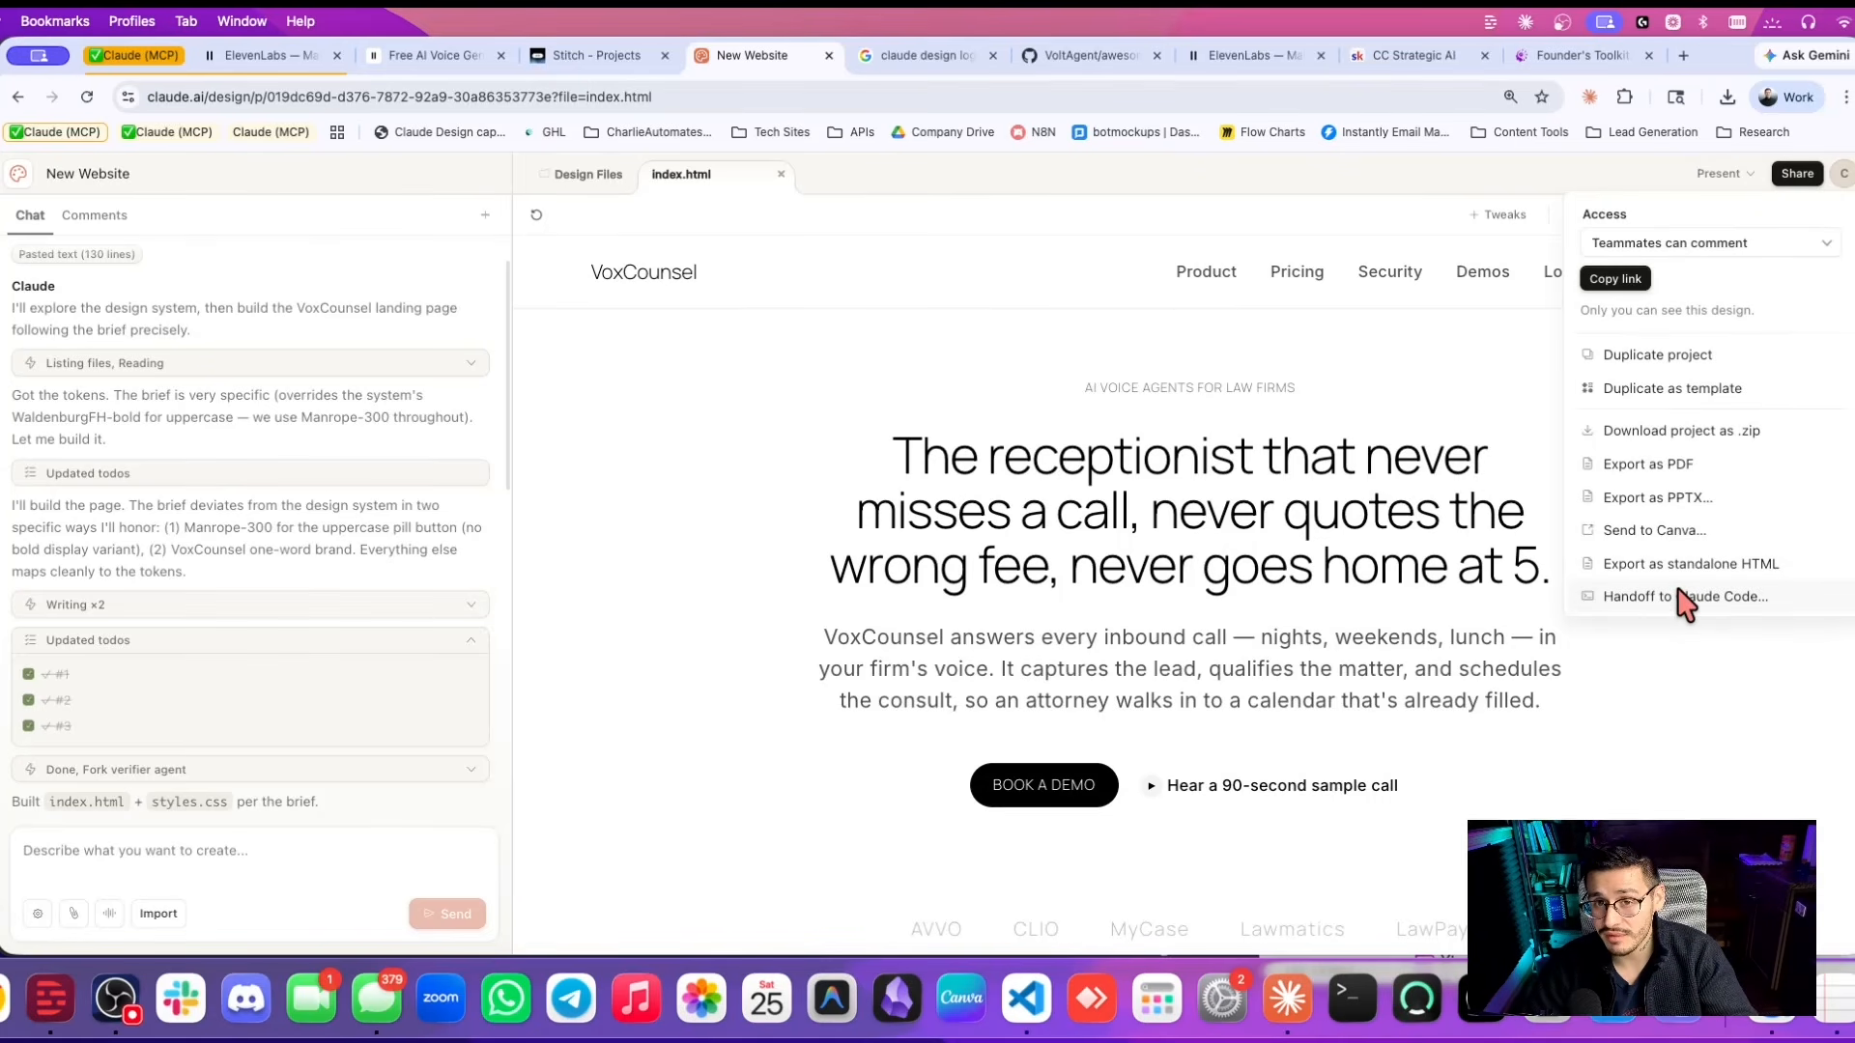
pyautogui.click(1158, 643)
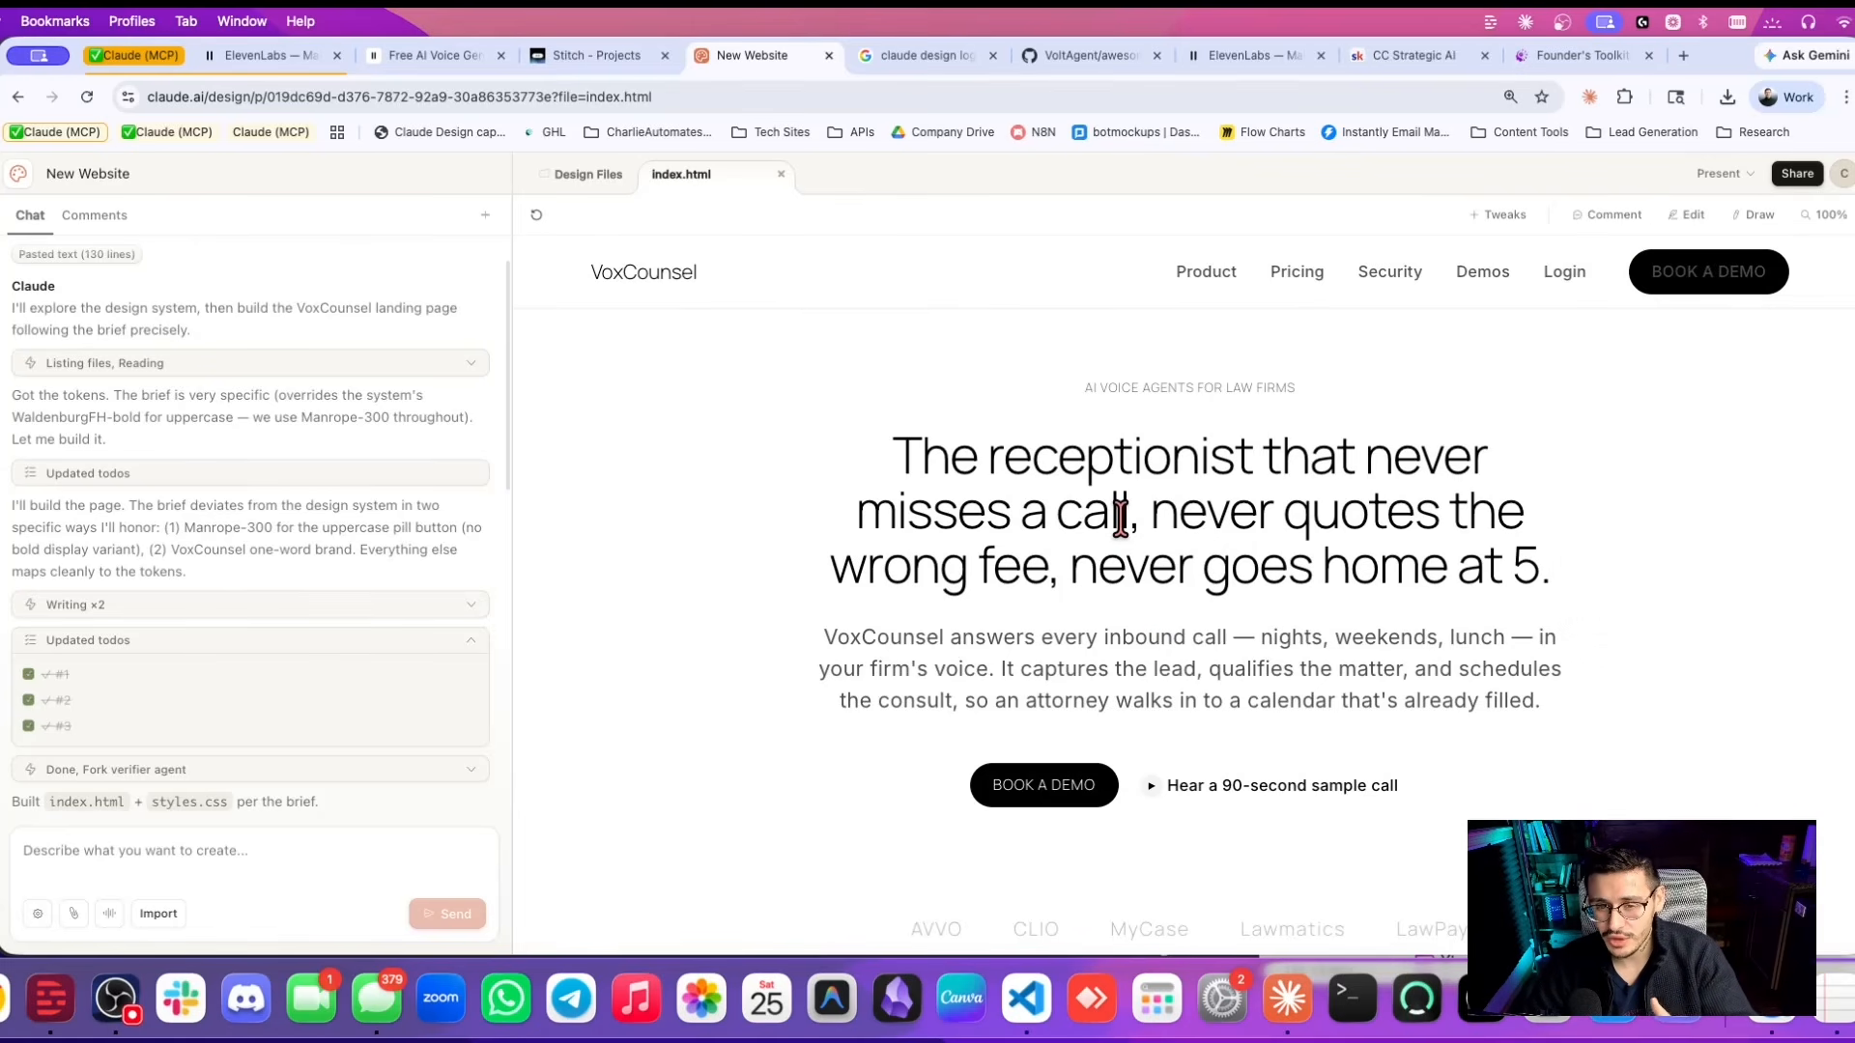
pyautogui.scroll(-3, 1032, 647)
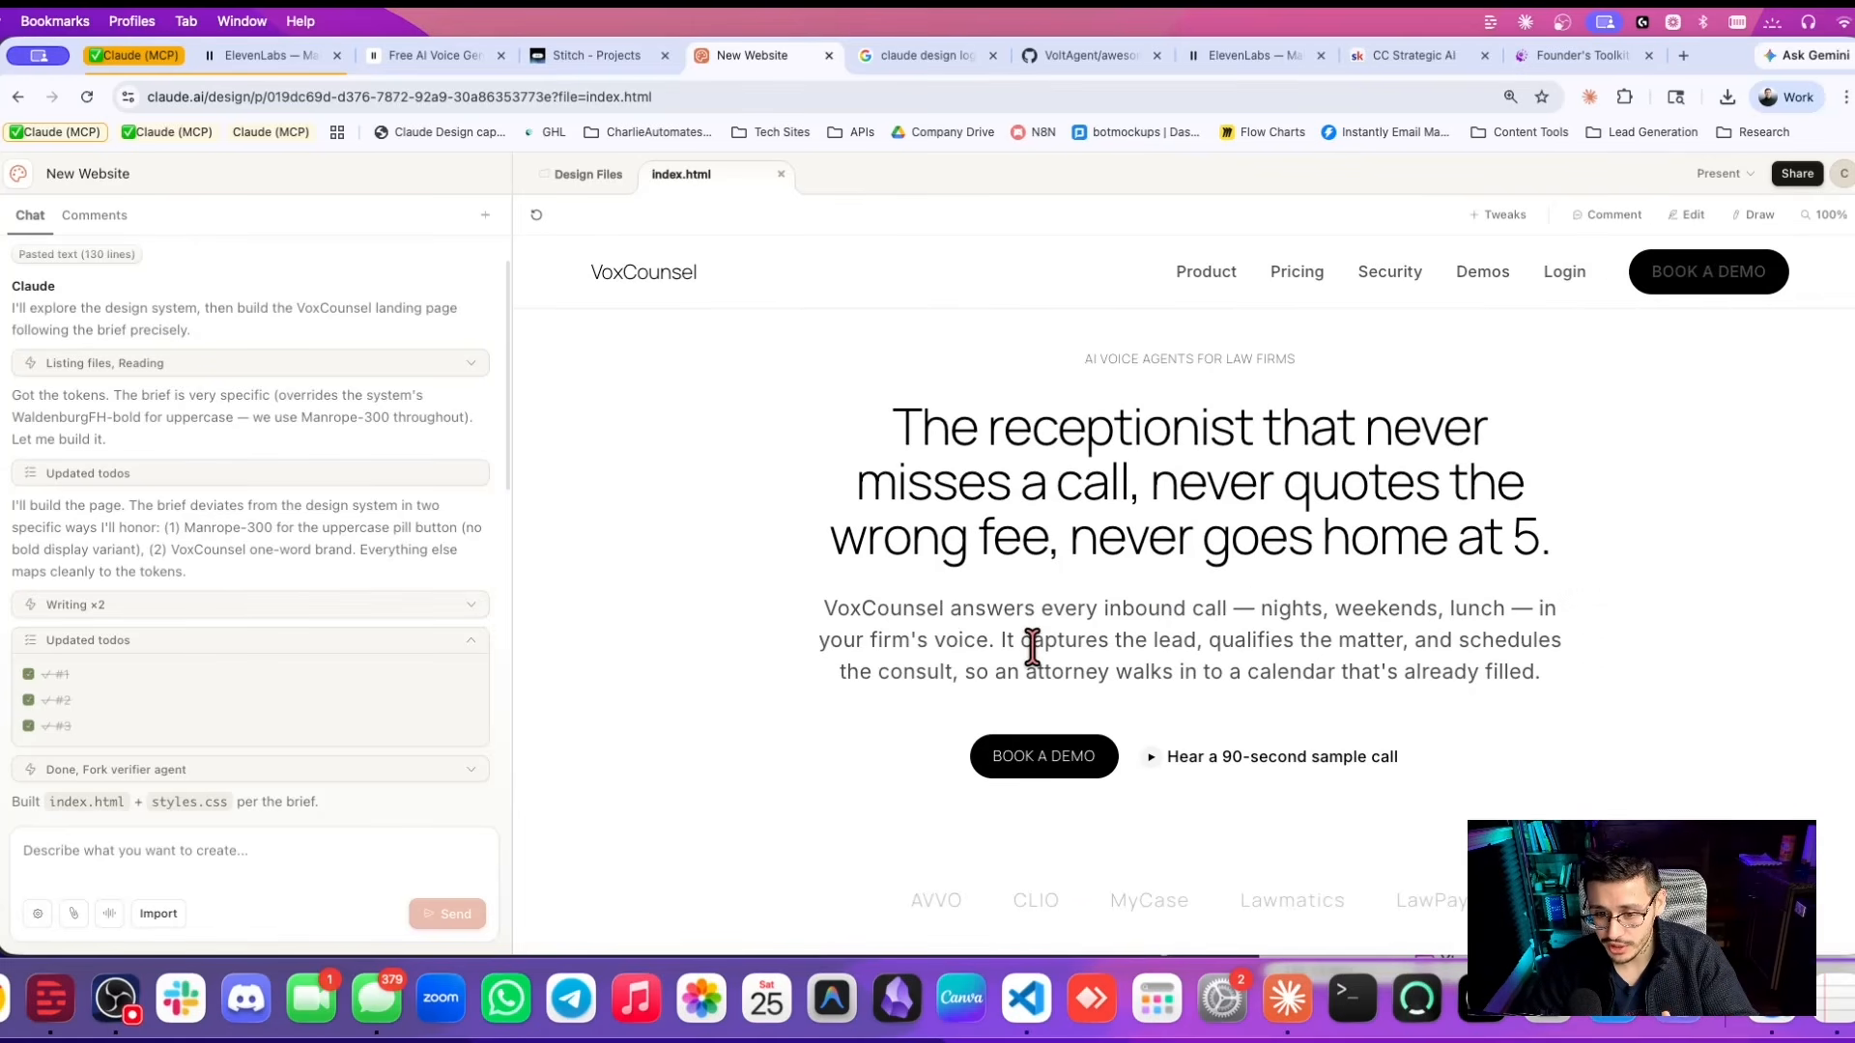
pyautogui.scroll(-3, 1035, 657)
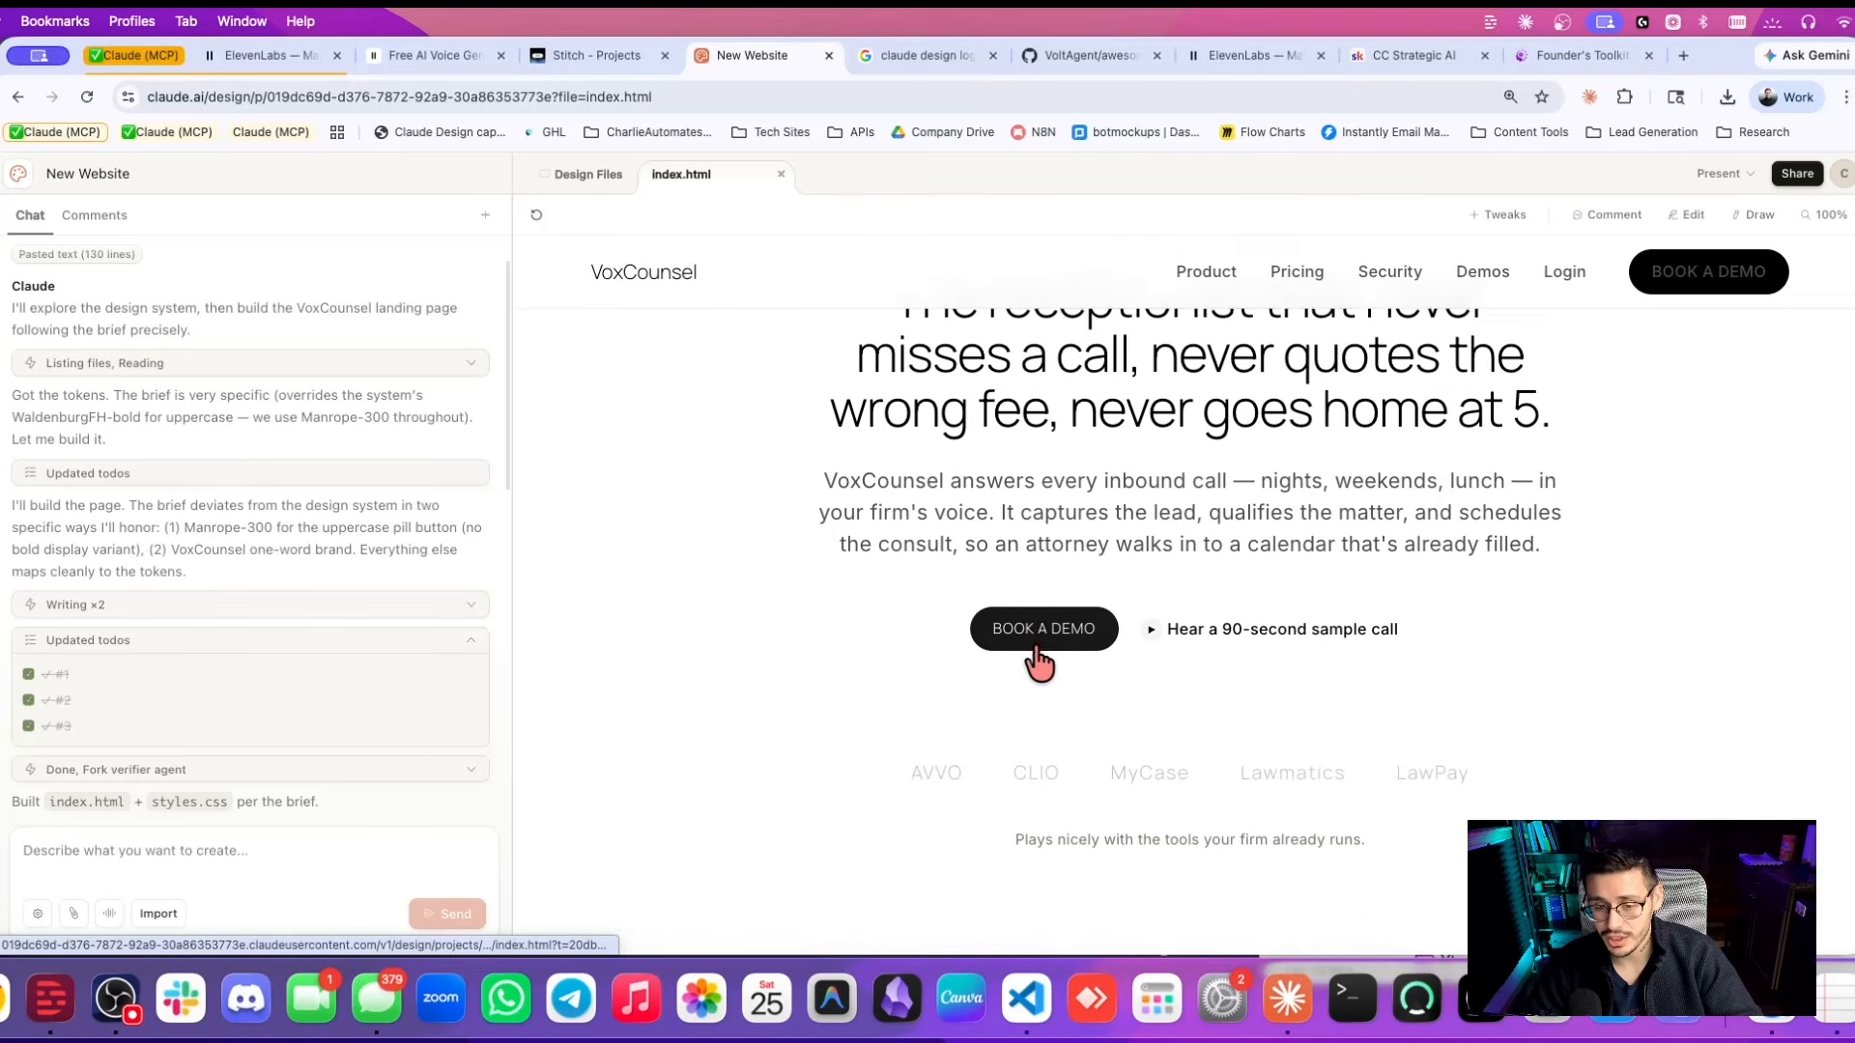
pyautogui.click(1688, 215)
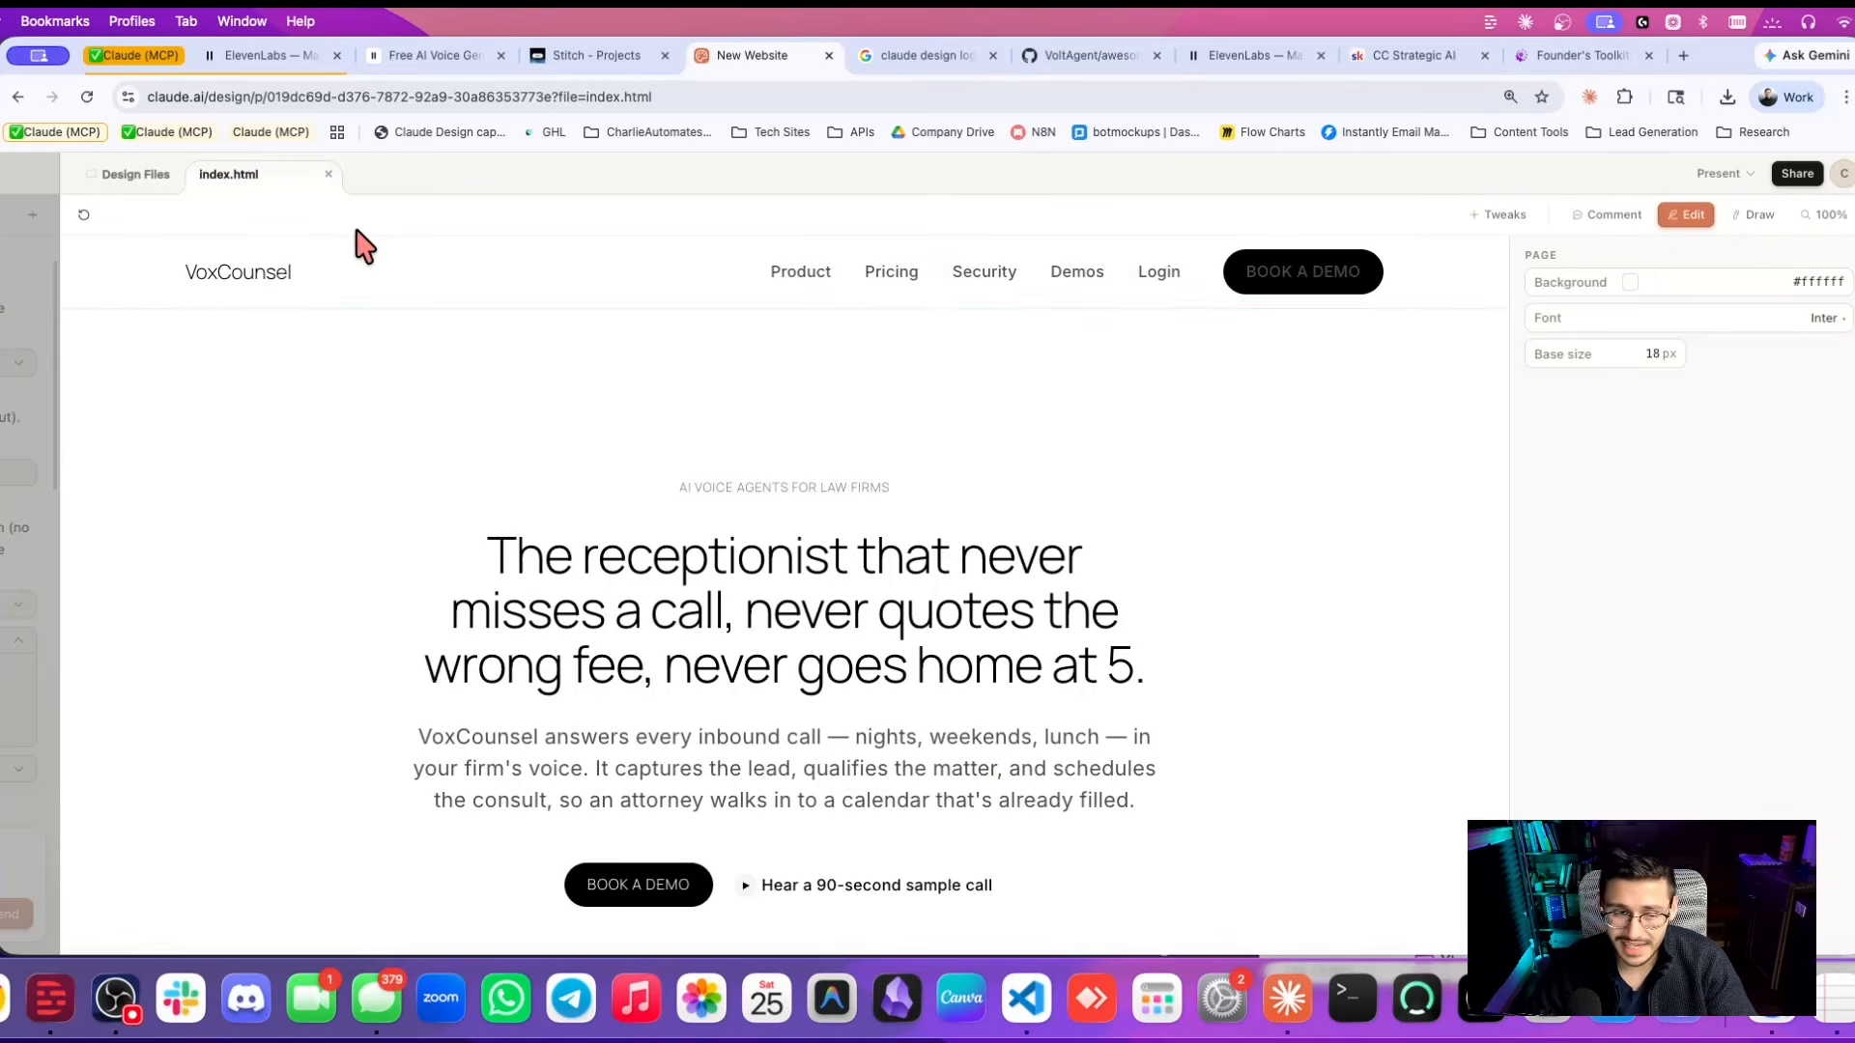
# Change the VoxCounsel logo text to 'Charlie Counsel', then switch to drawing mode.
pyautogui.click(213, 274)
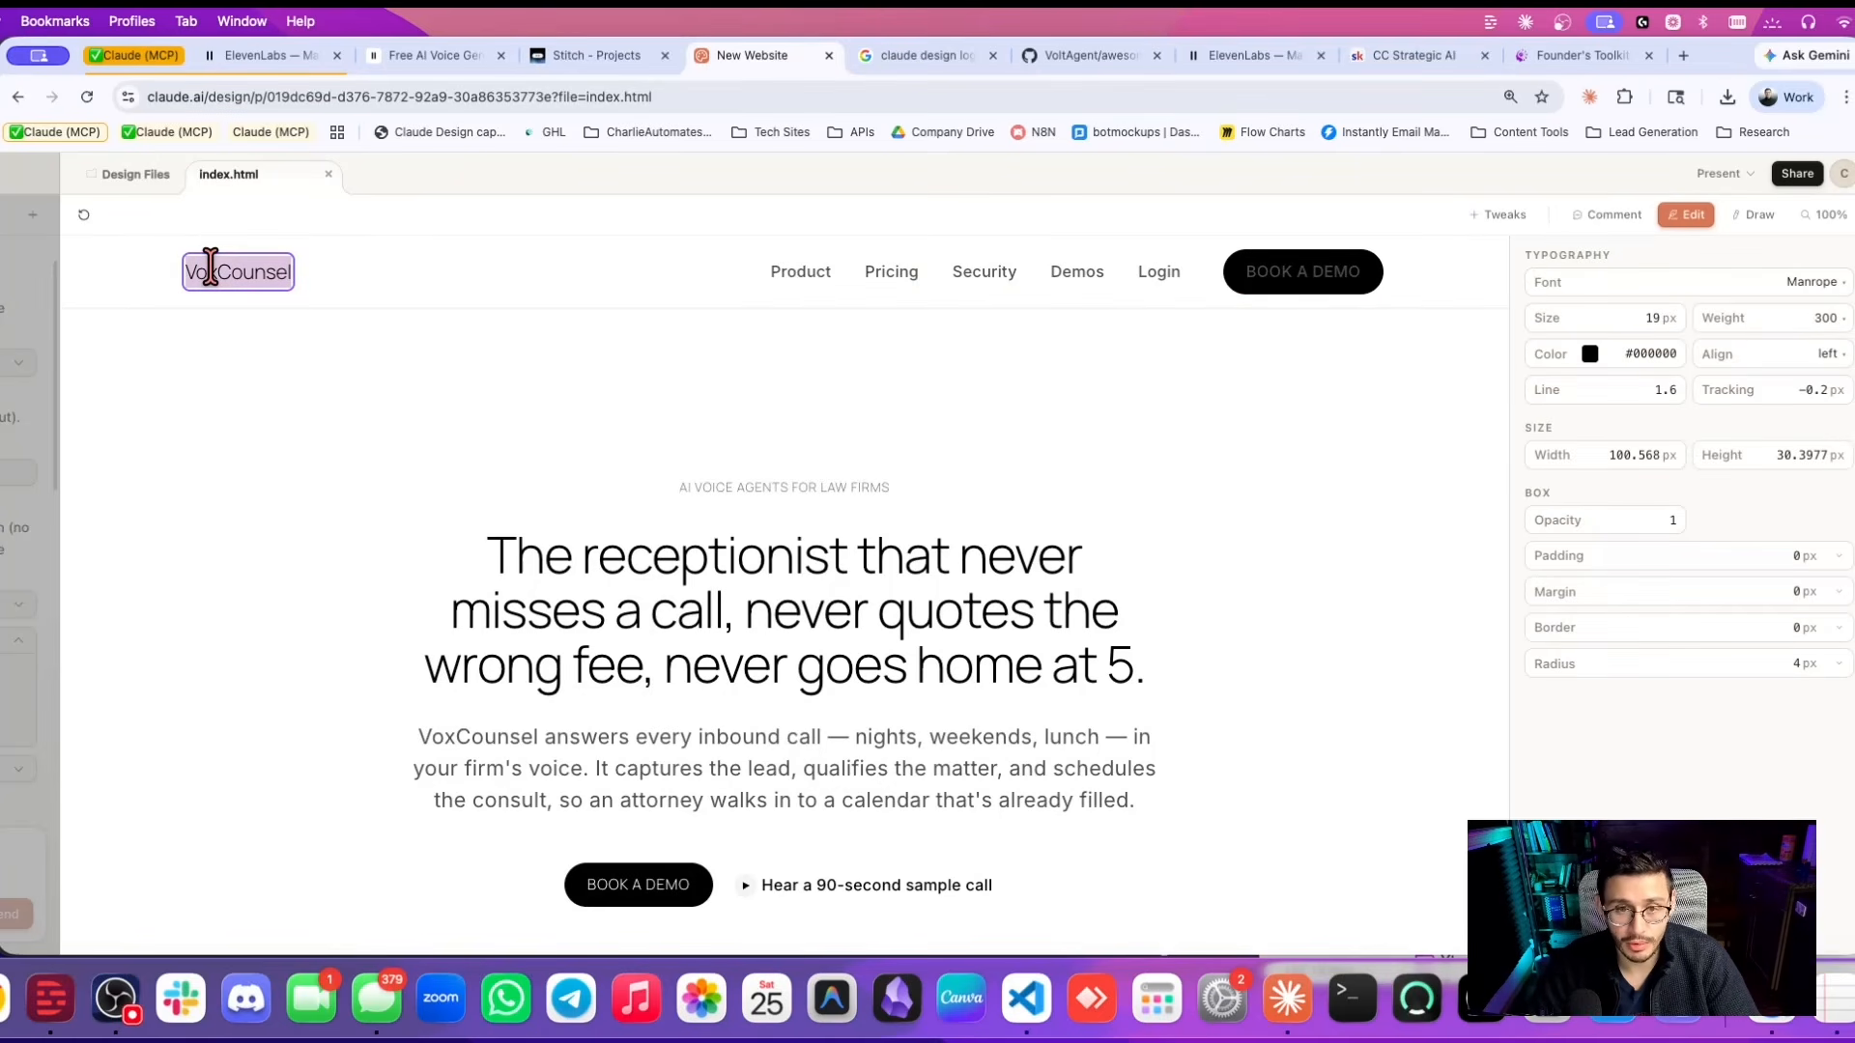
pyautogui.write('Charlie C')
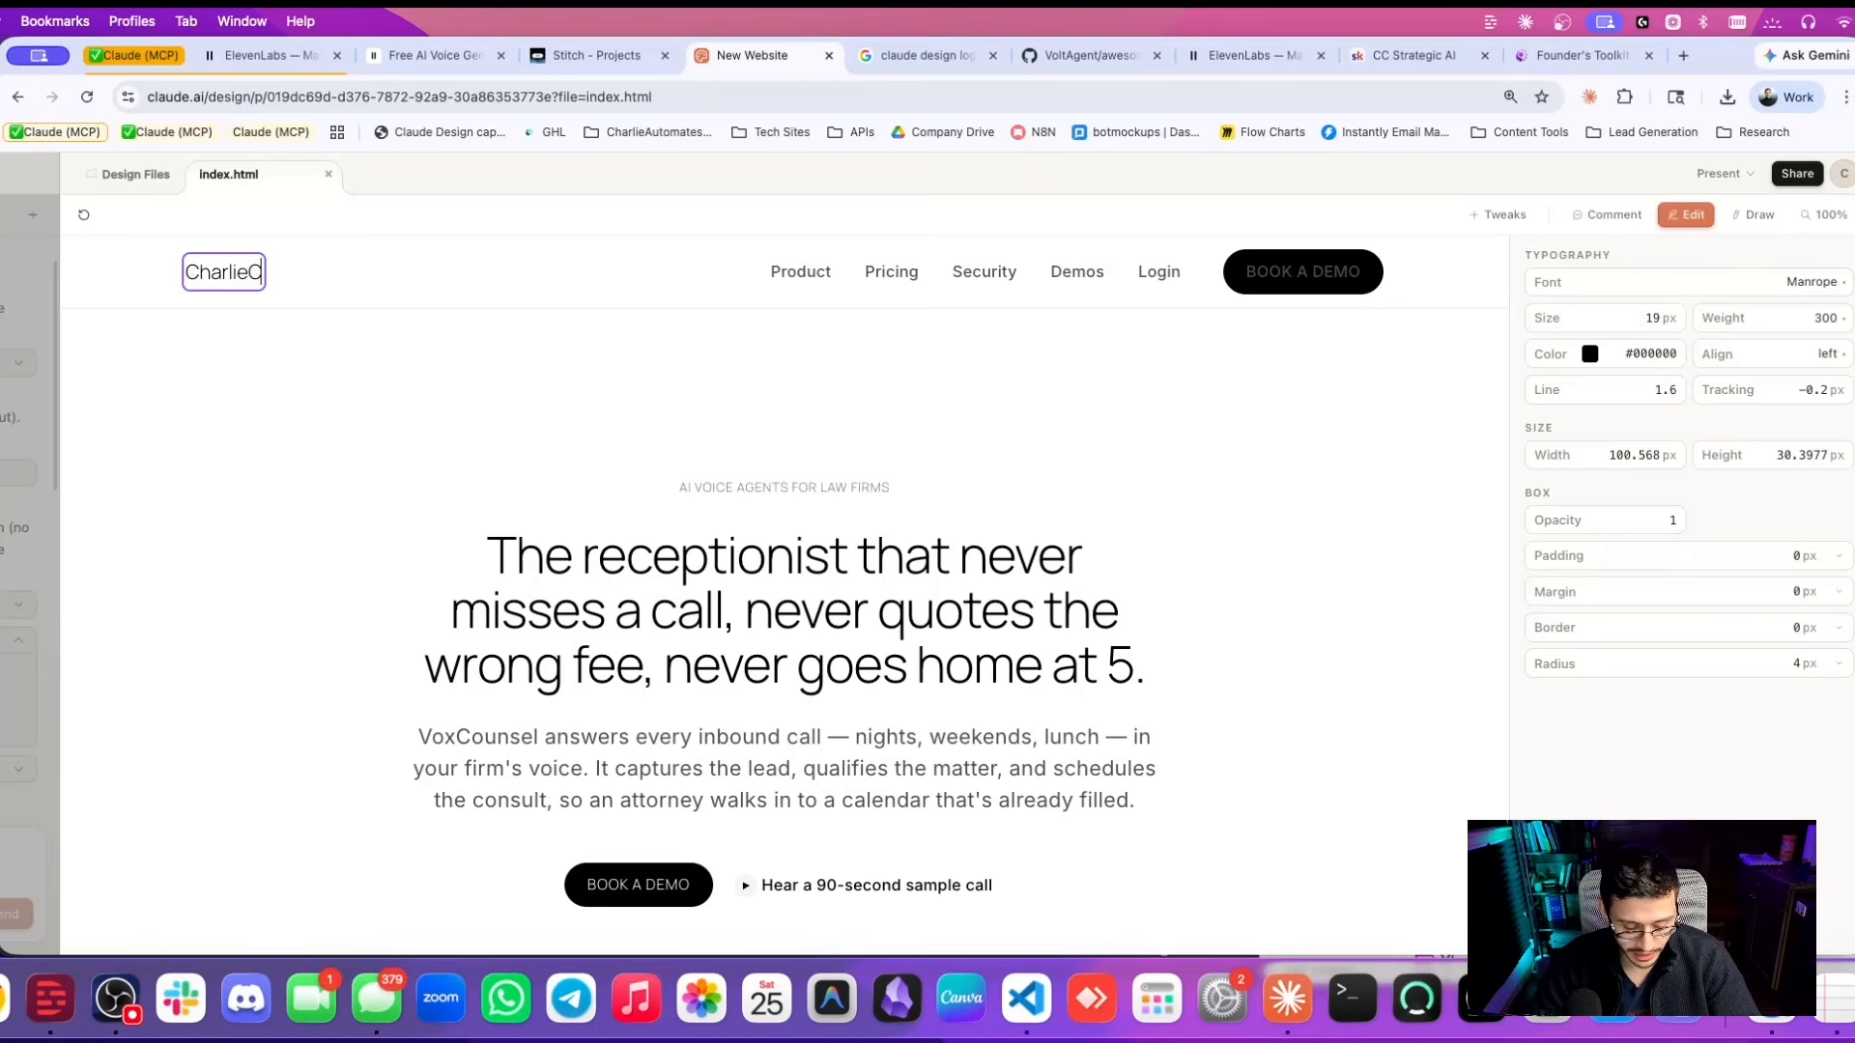
pyautogui.write('ounsel')
pyautogui.click(741, 373)
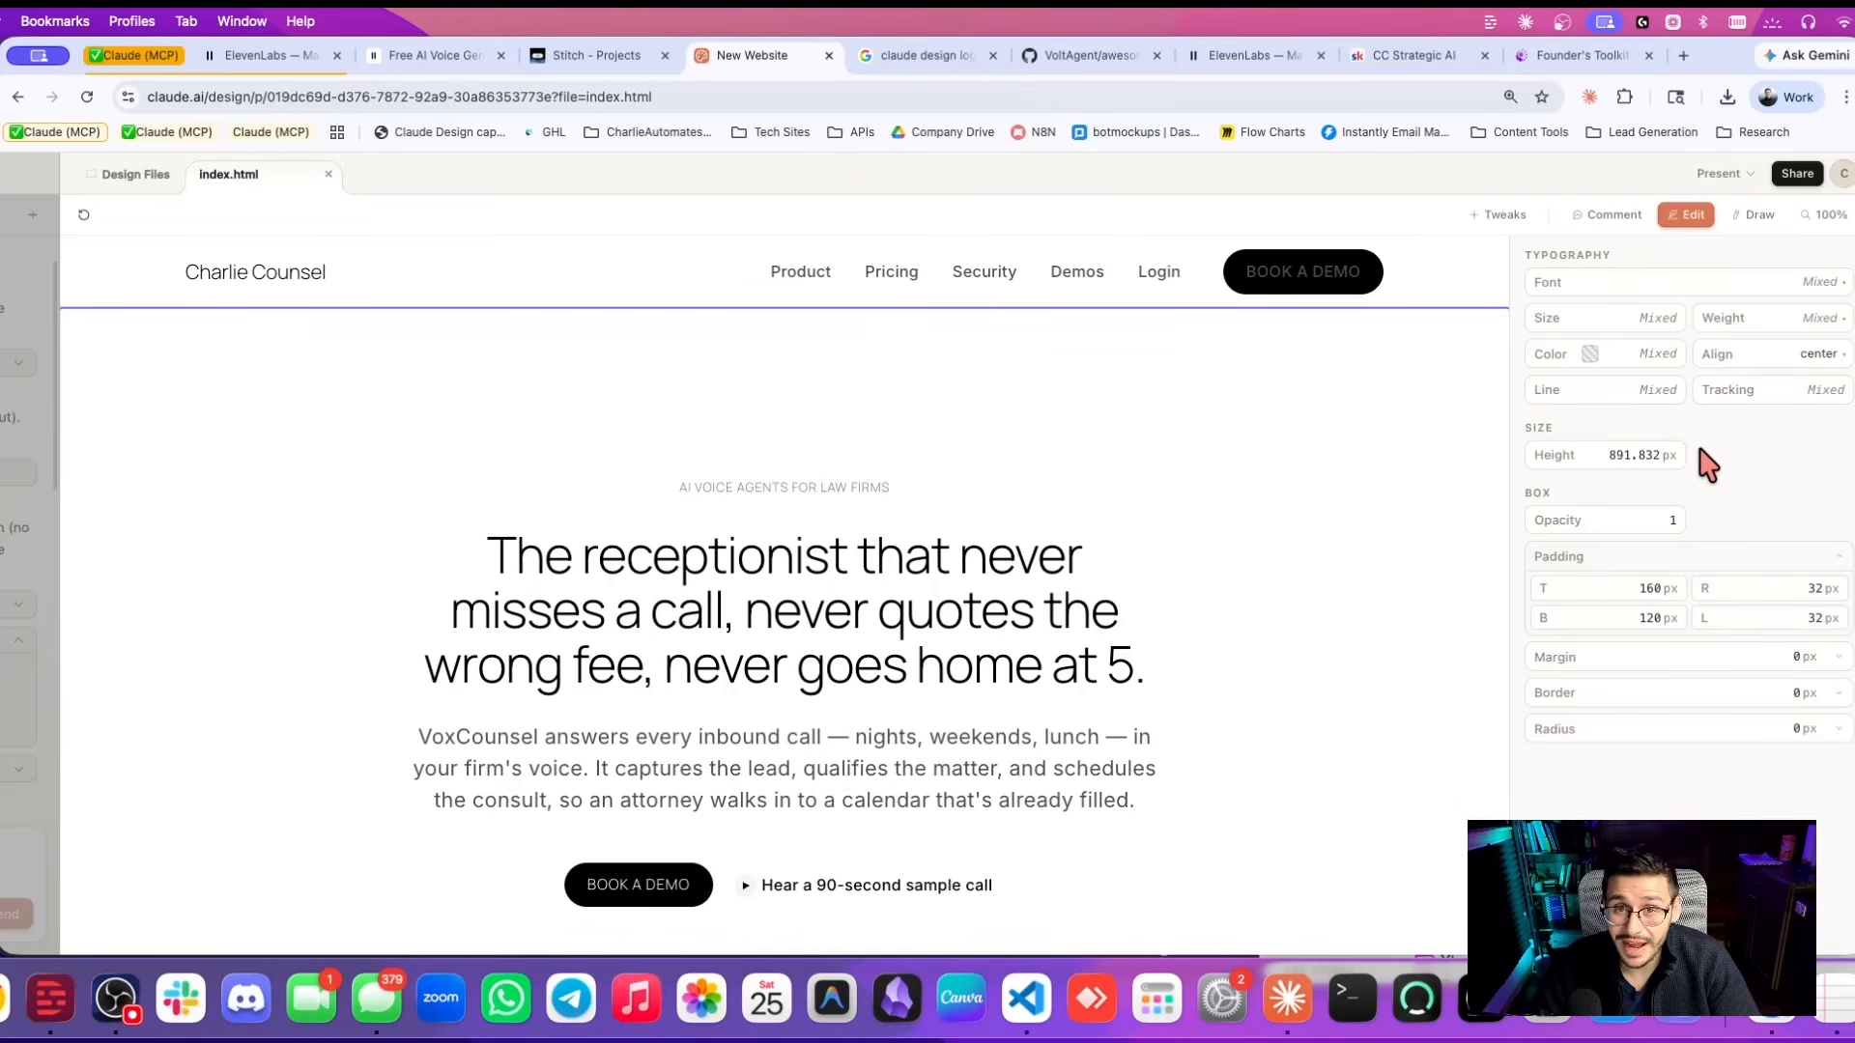
pyautogui.click(1754, 214)
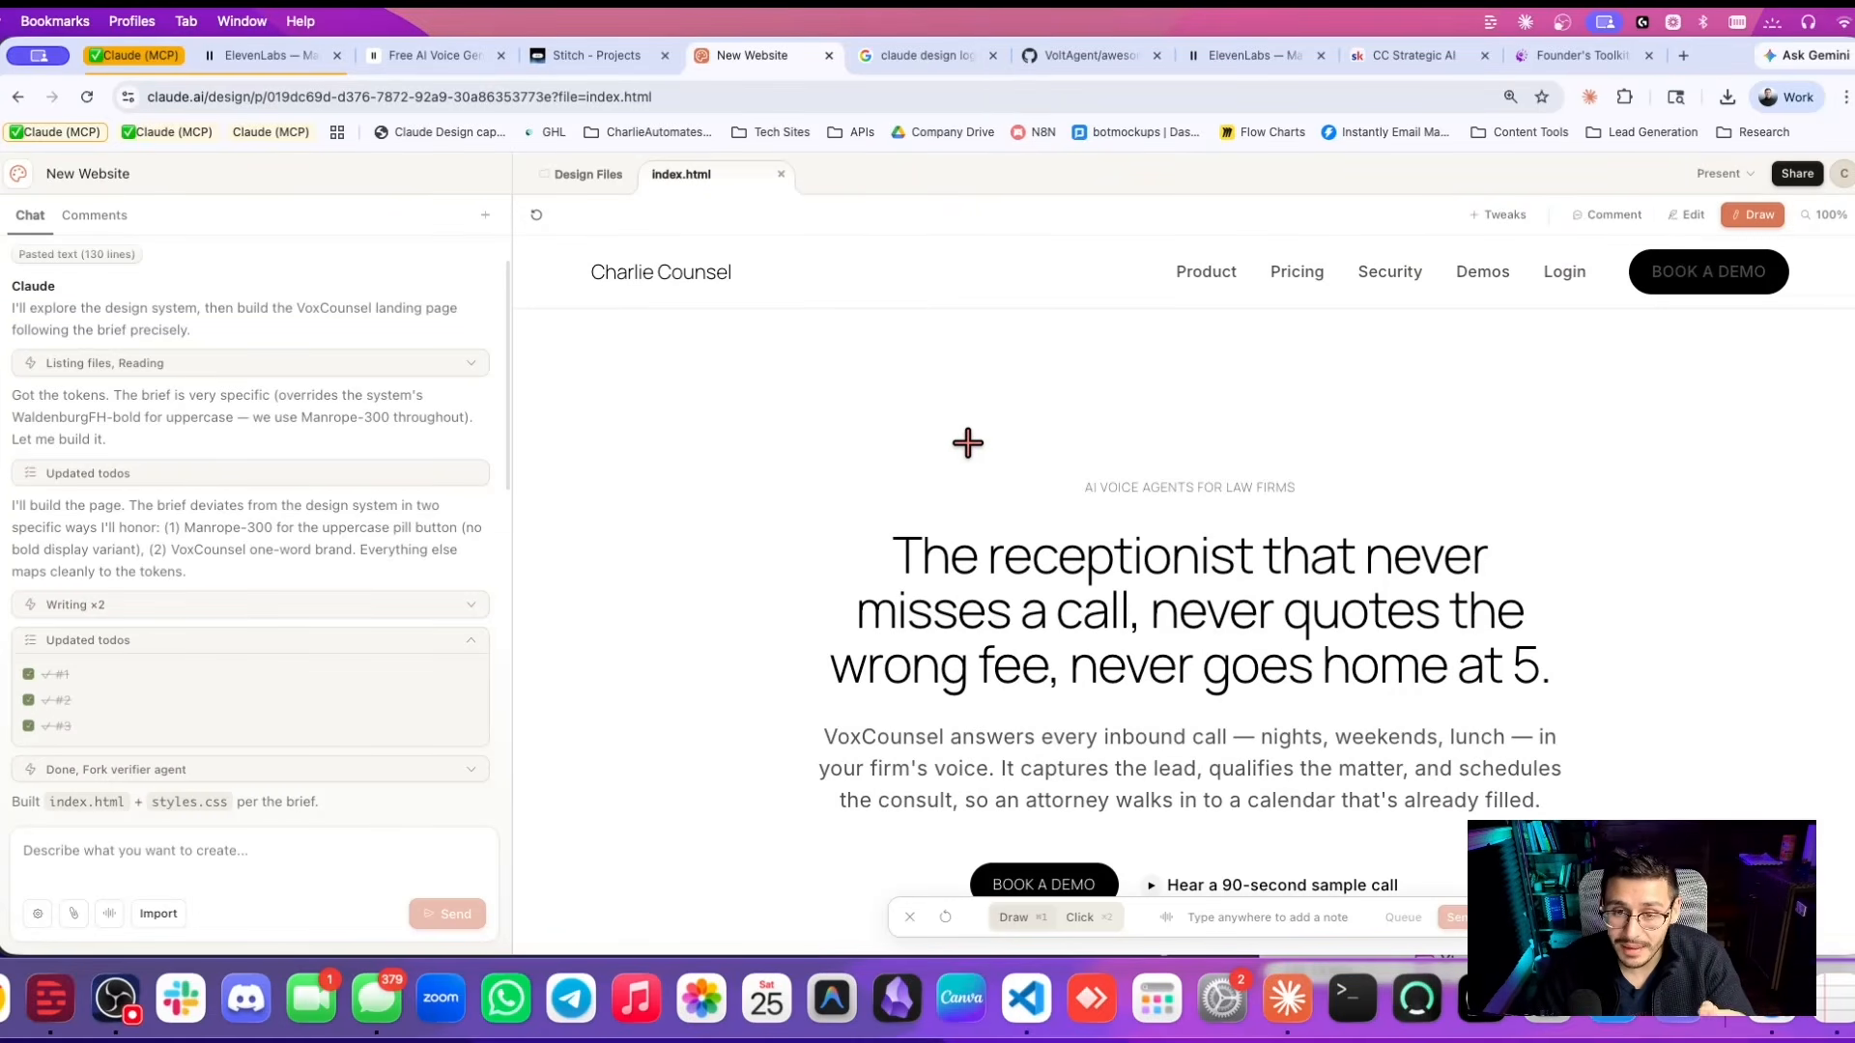
# Sketch an arrow above the hero heading, then clear the drawing.
pyautogui.moveTo(969, 448)
pyautogui.mouseDown()
pyautogui.moveTo(1139, 351)
pyautogui.moveTo(1111, 351)
pyautogui.moveTo(1142, 353)
pyautogui.moveTo(1130, 379)
pyautogui.mouseUp()
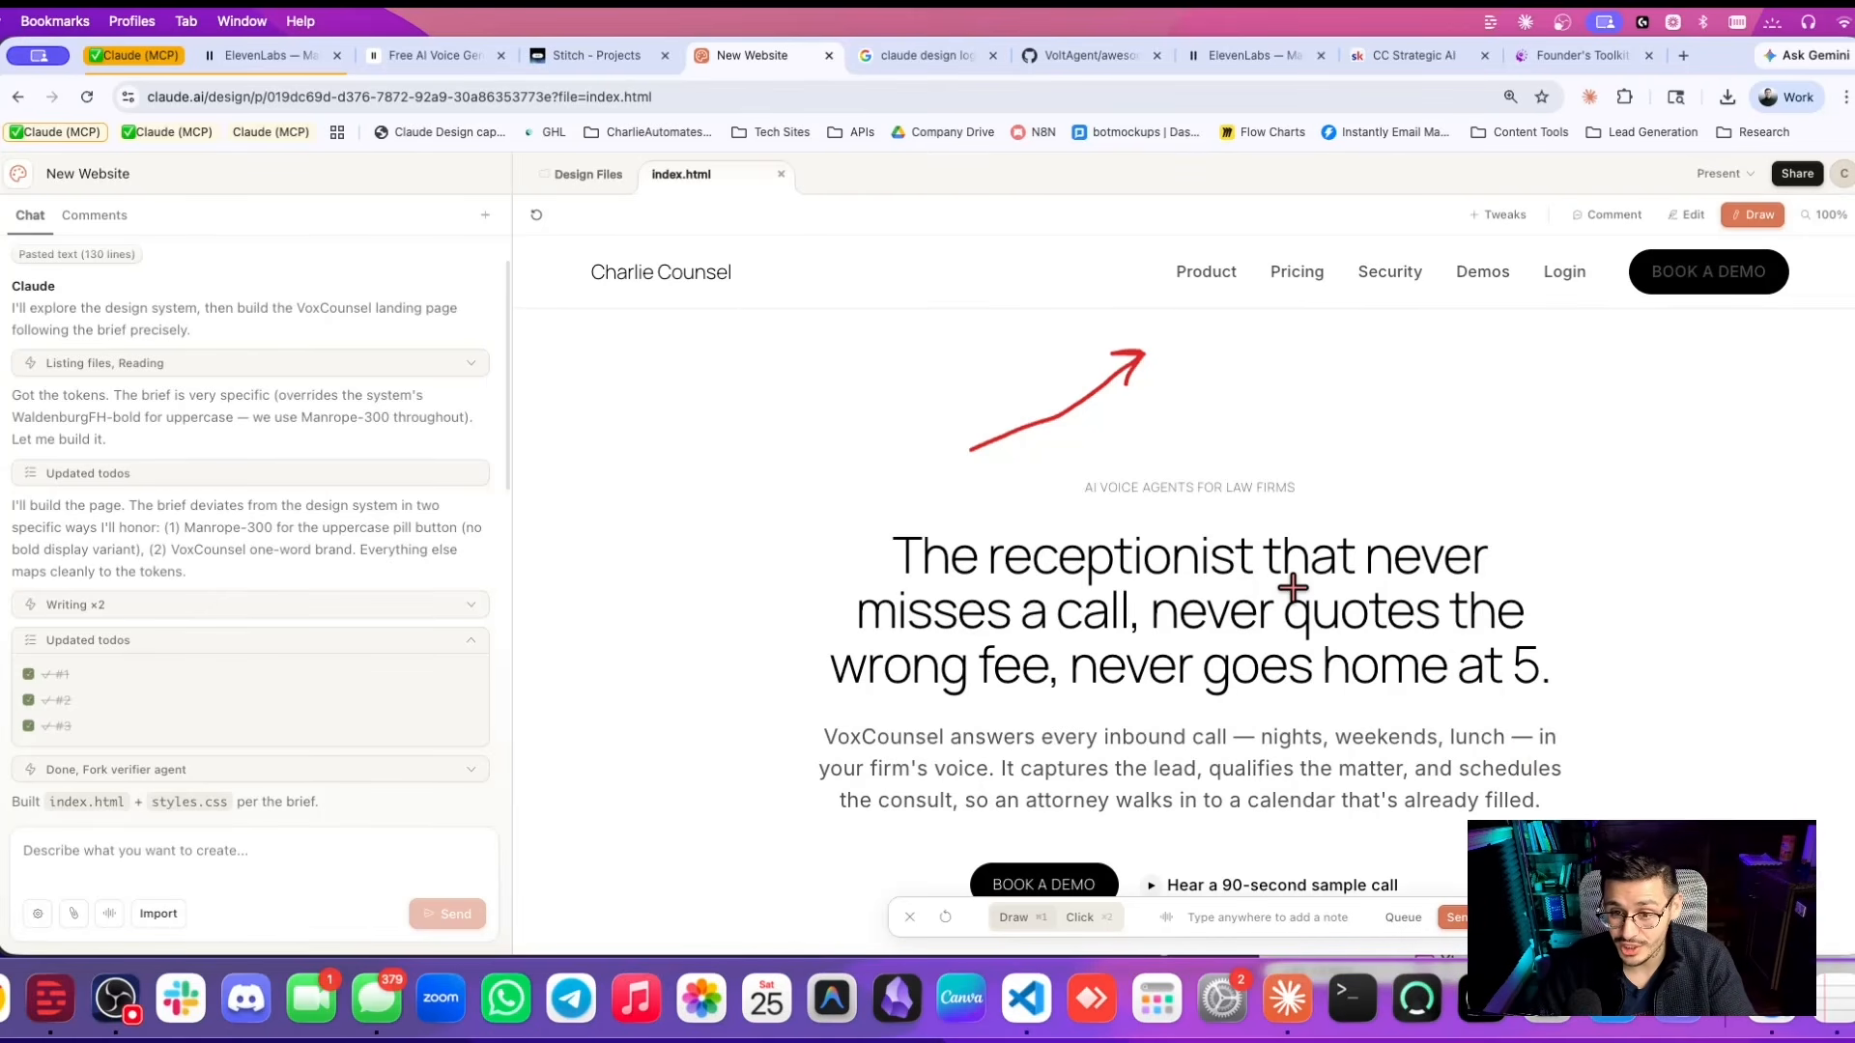
pyautogui.click(1755, 218)
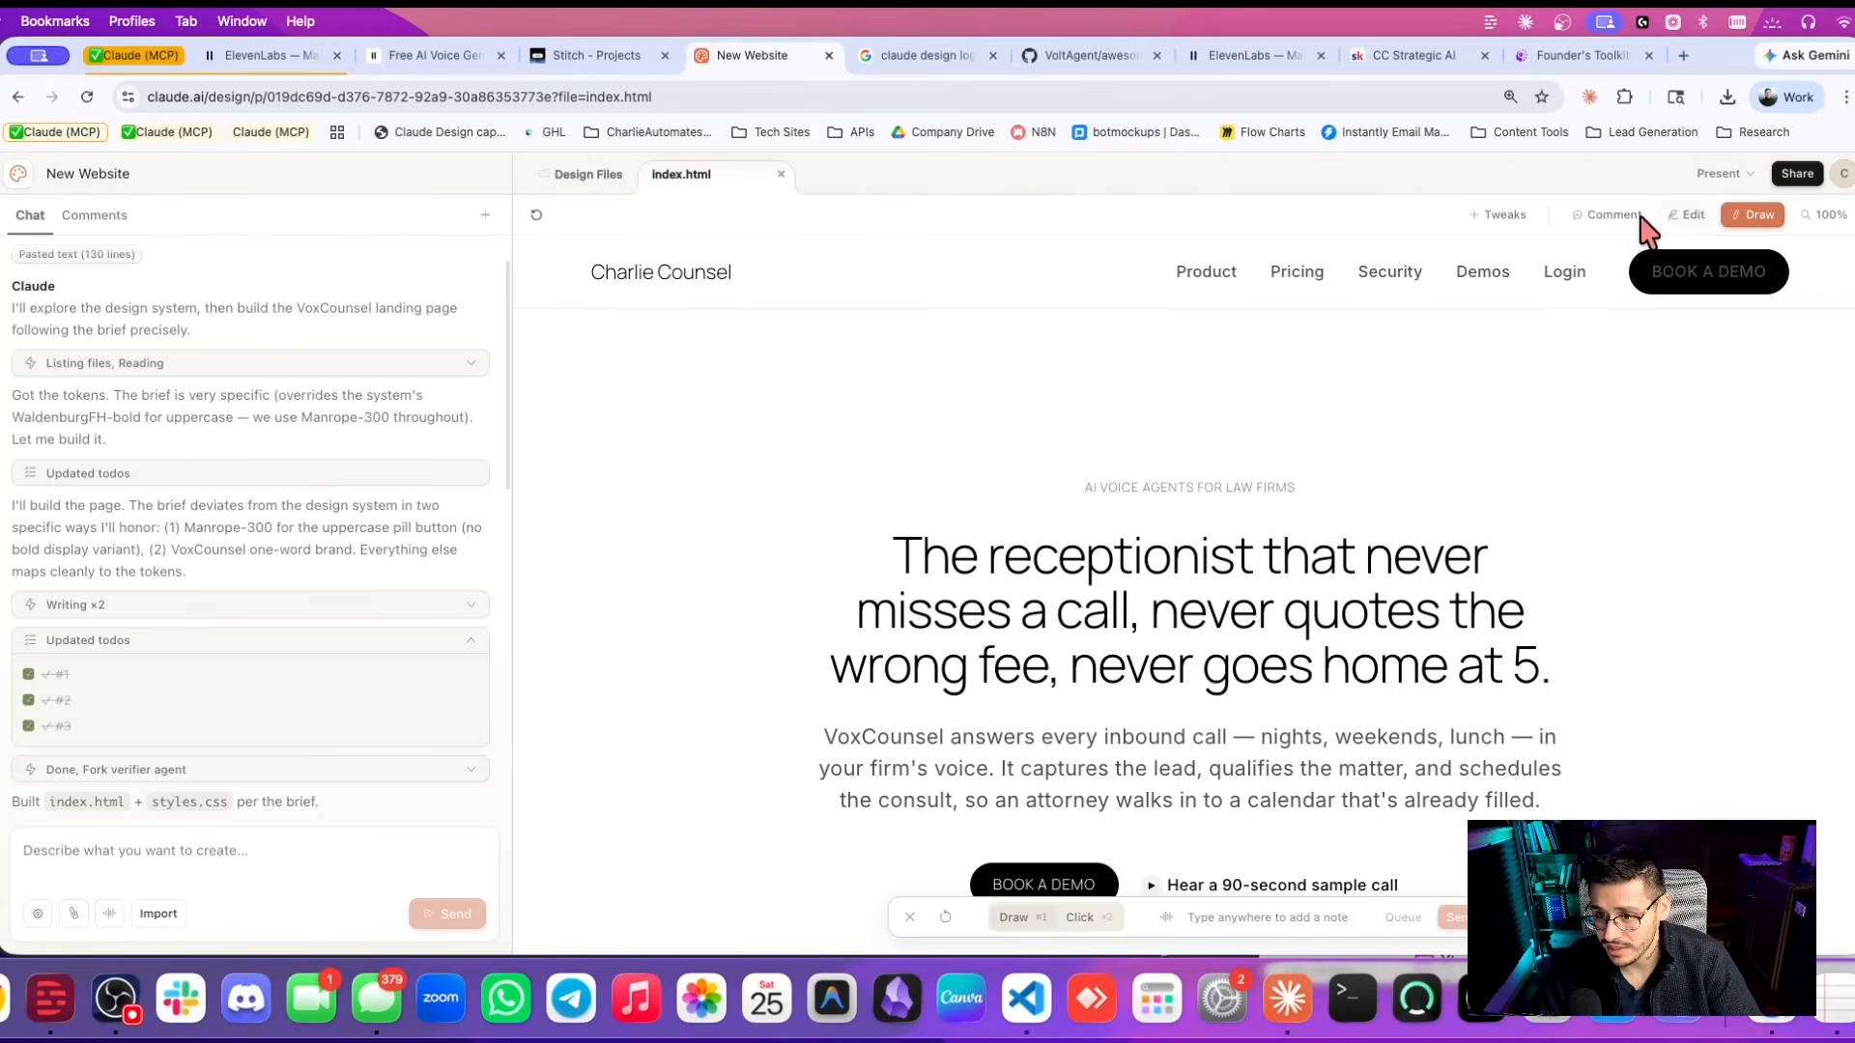
pyautogui.click(1497, 216)
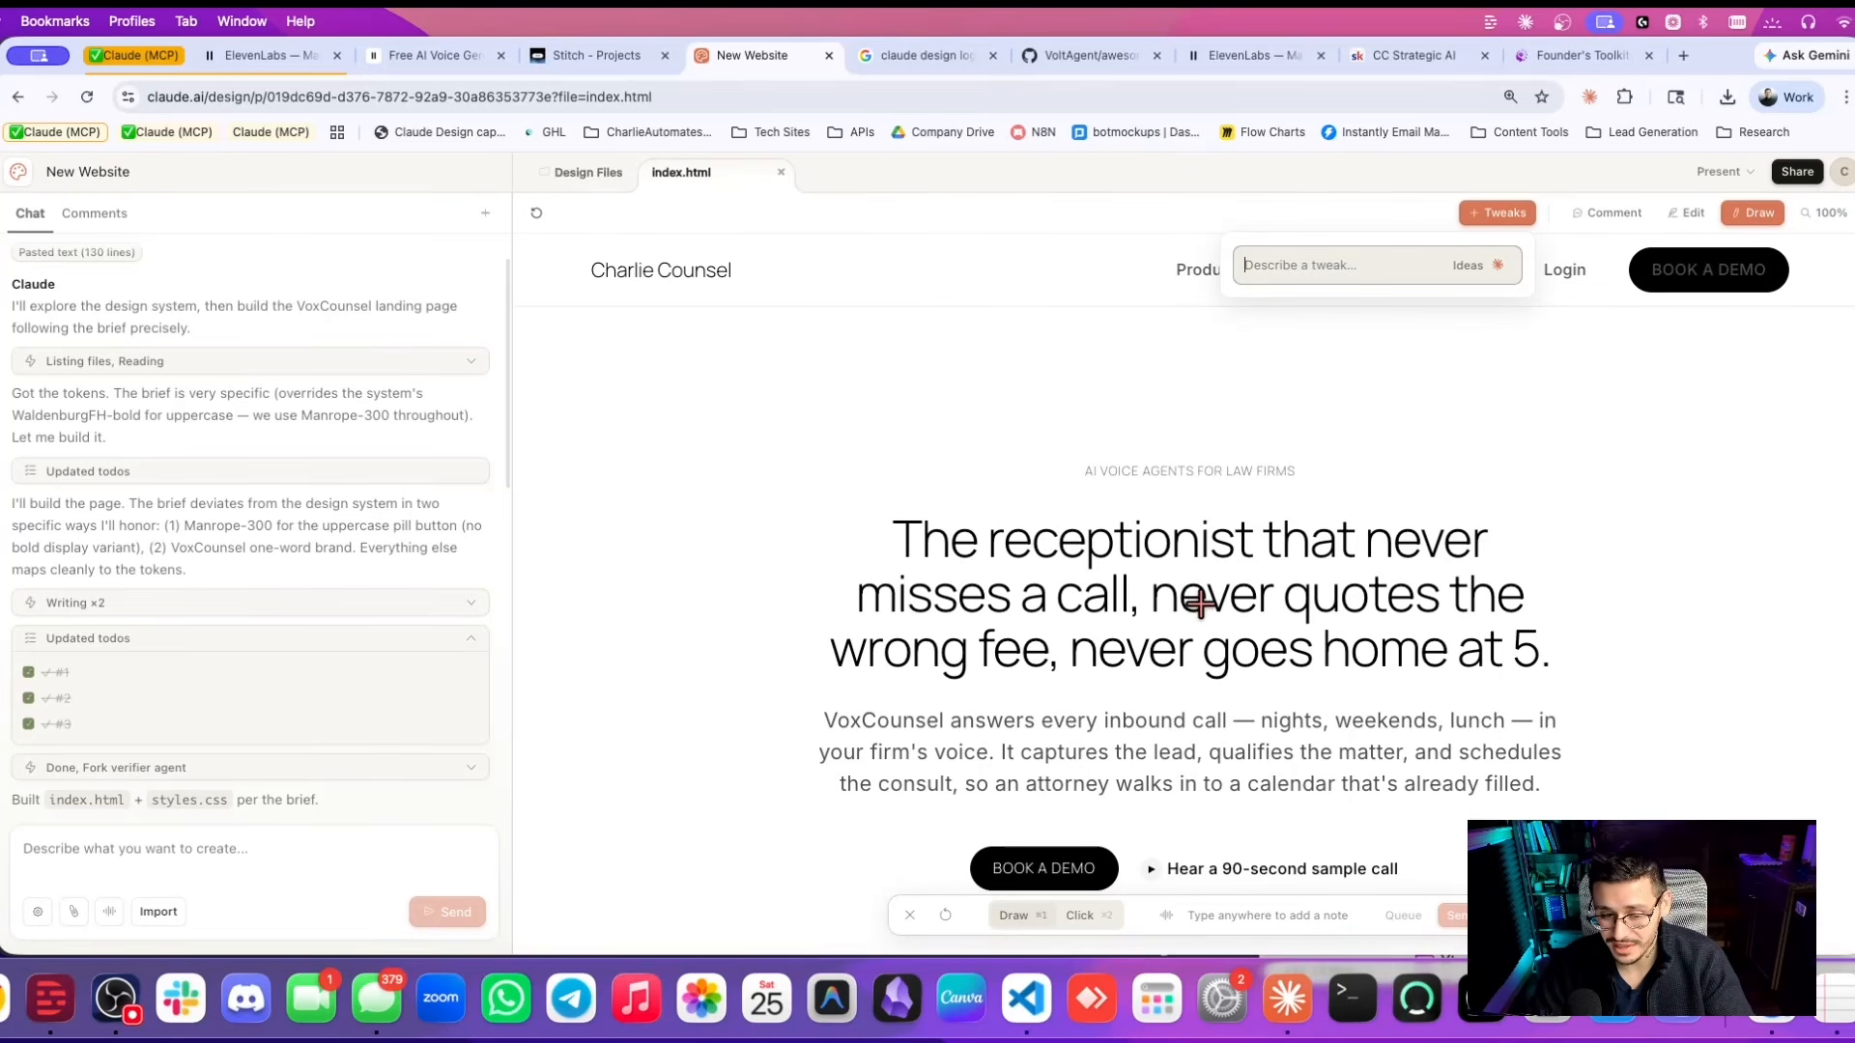
# Circle the AI VOICE AGENTS FOR LAW FIRMS line with the note 'Hey lets move this up a little bit' and send.
pyautogui.scroll(-2, 1167, 603)
pyautogui.scroll(1, 1167, 603)
pyautogui.moveTo(1067, 414)
pyautogui.mouseDown()
pyautogui.moveTo(1256, 403)
pyautogui.moveTo(1331, 437)
pyautogui.moveTo(1301, 470)
pyautogui.moveTo(1187, 487)
pyautogui.moveTo(1085, 483)
pyautogui.moveTo(1044, 440)
pyautogui.mouseUp()
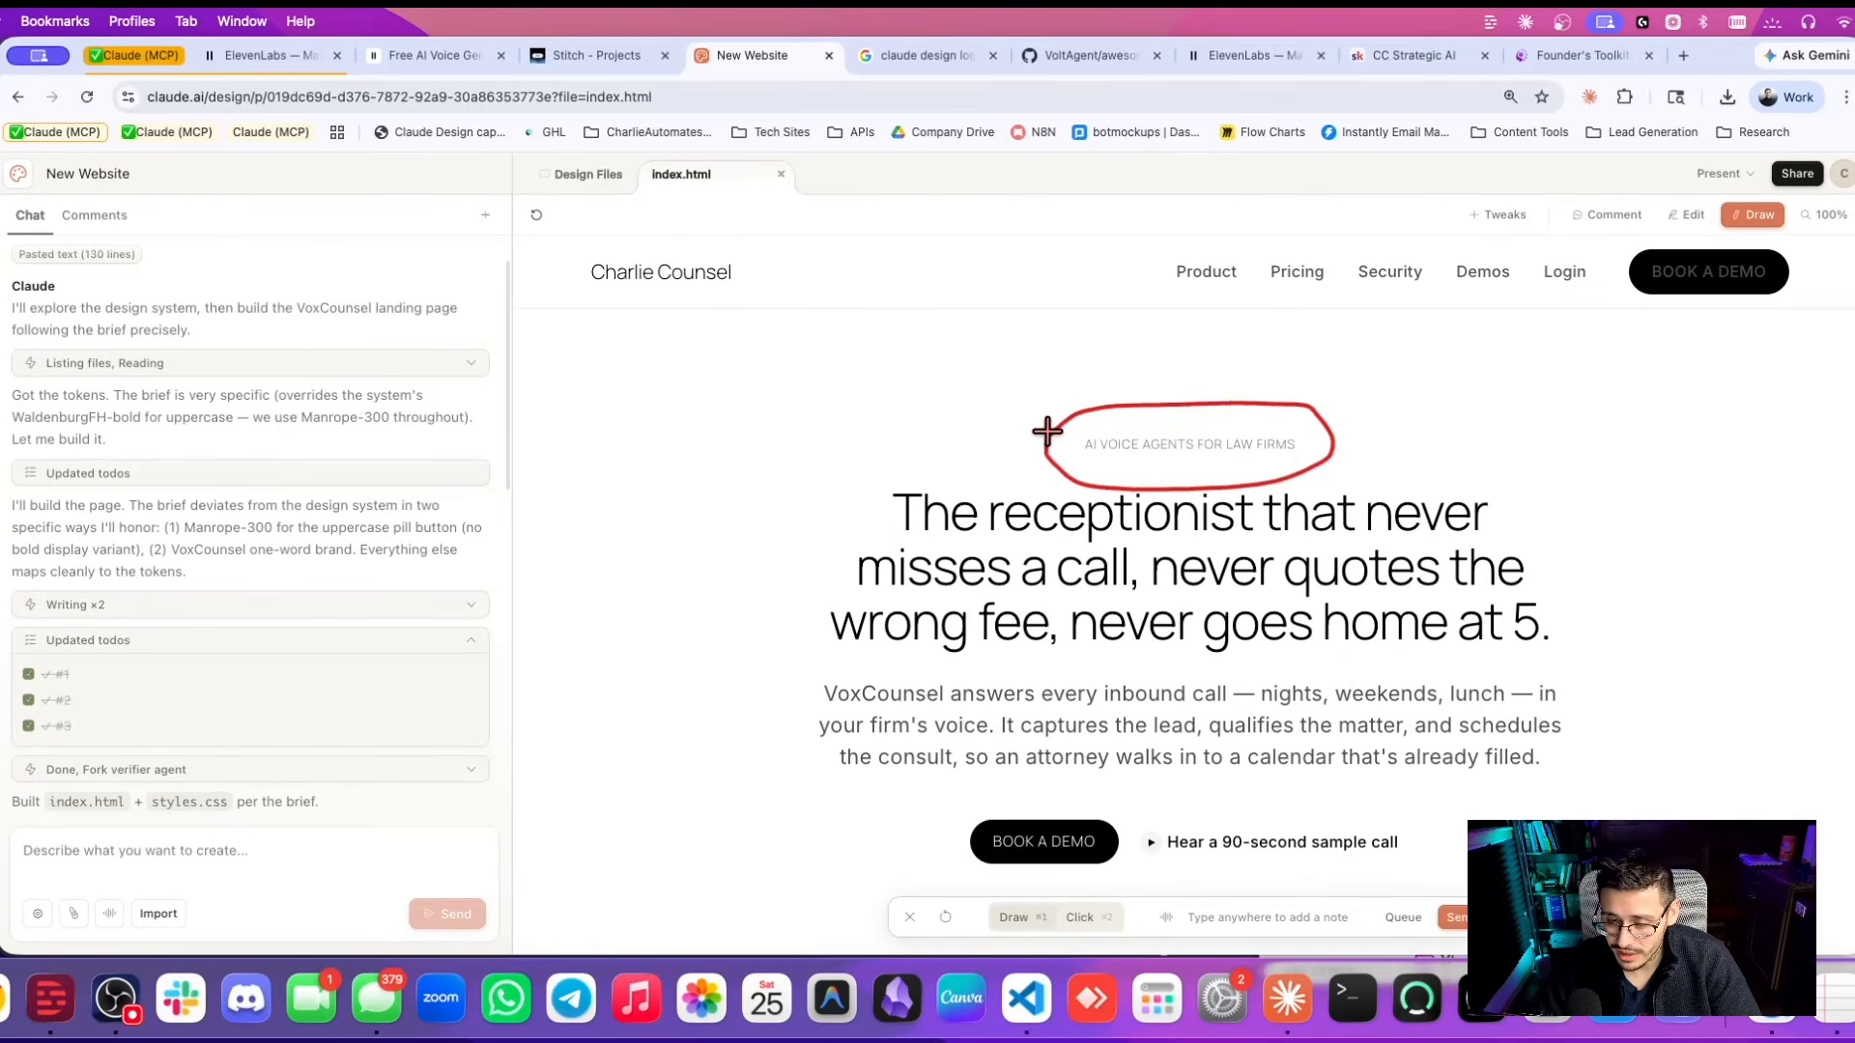
pyautogui.click(880, 405)
pyautogui.write('fe')
pyautogui.press('BackSpace')
pyautogui.press('BackSpace')
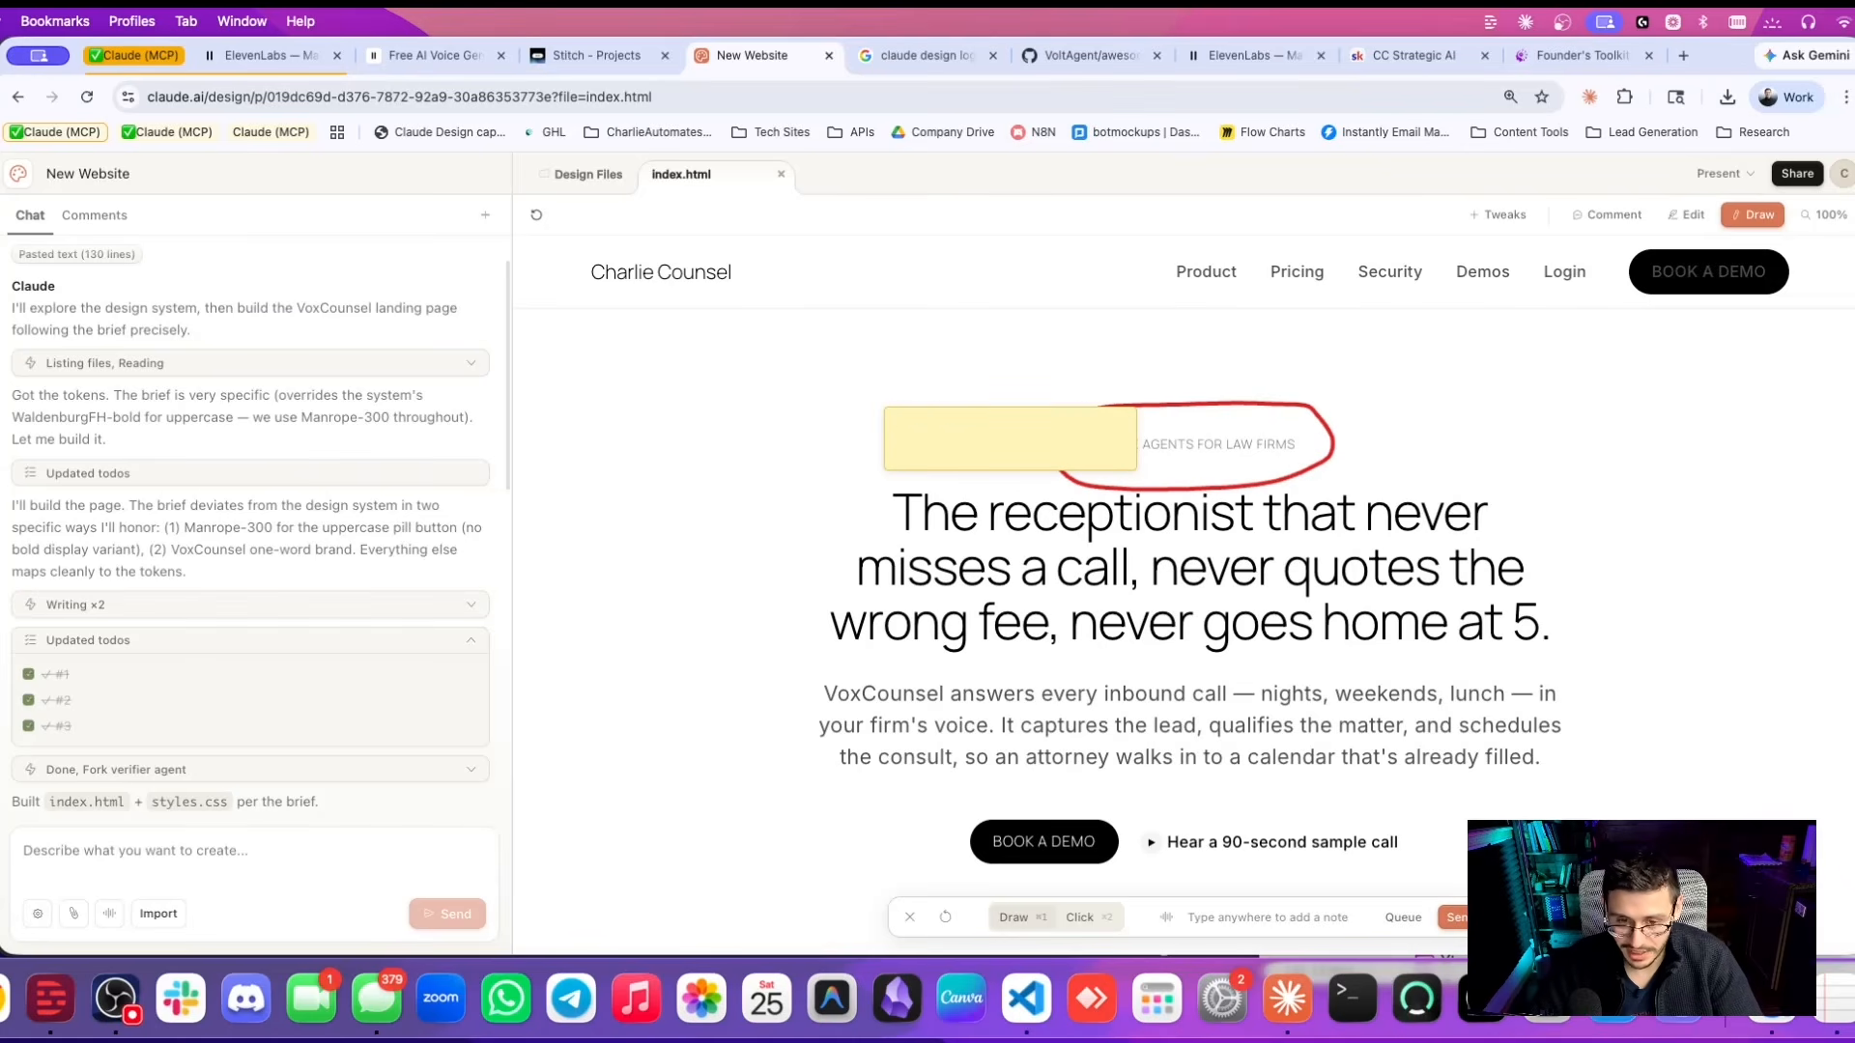
pyautogui.write('Hey lets move this up')
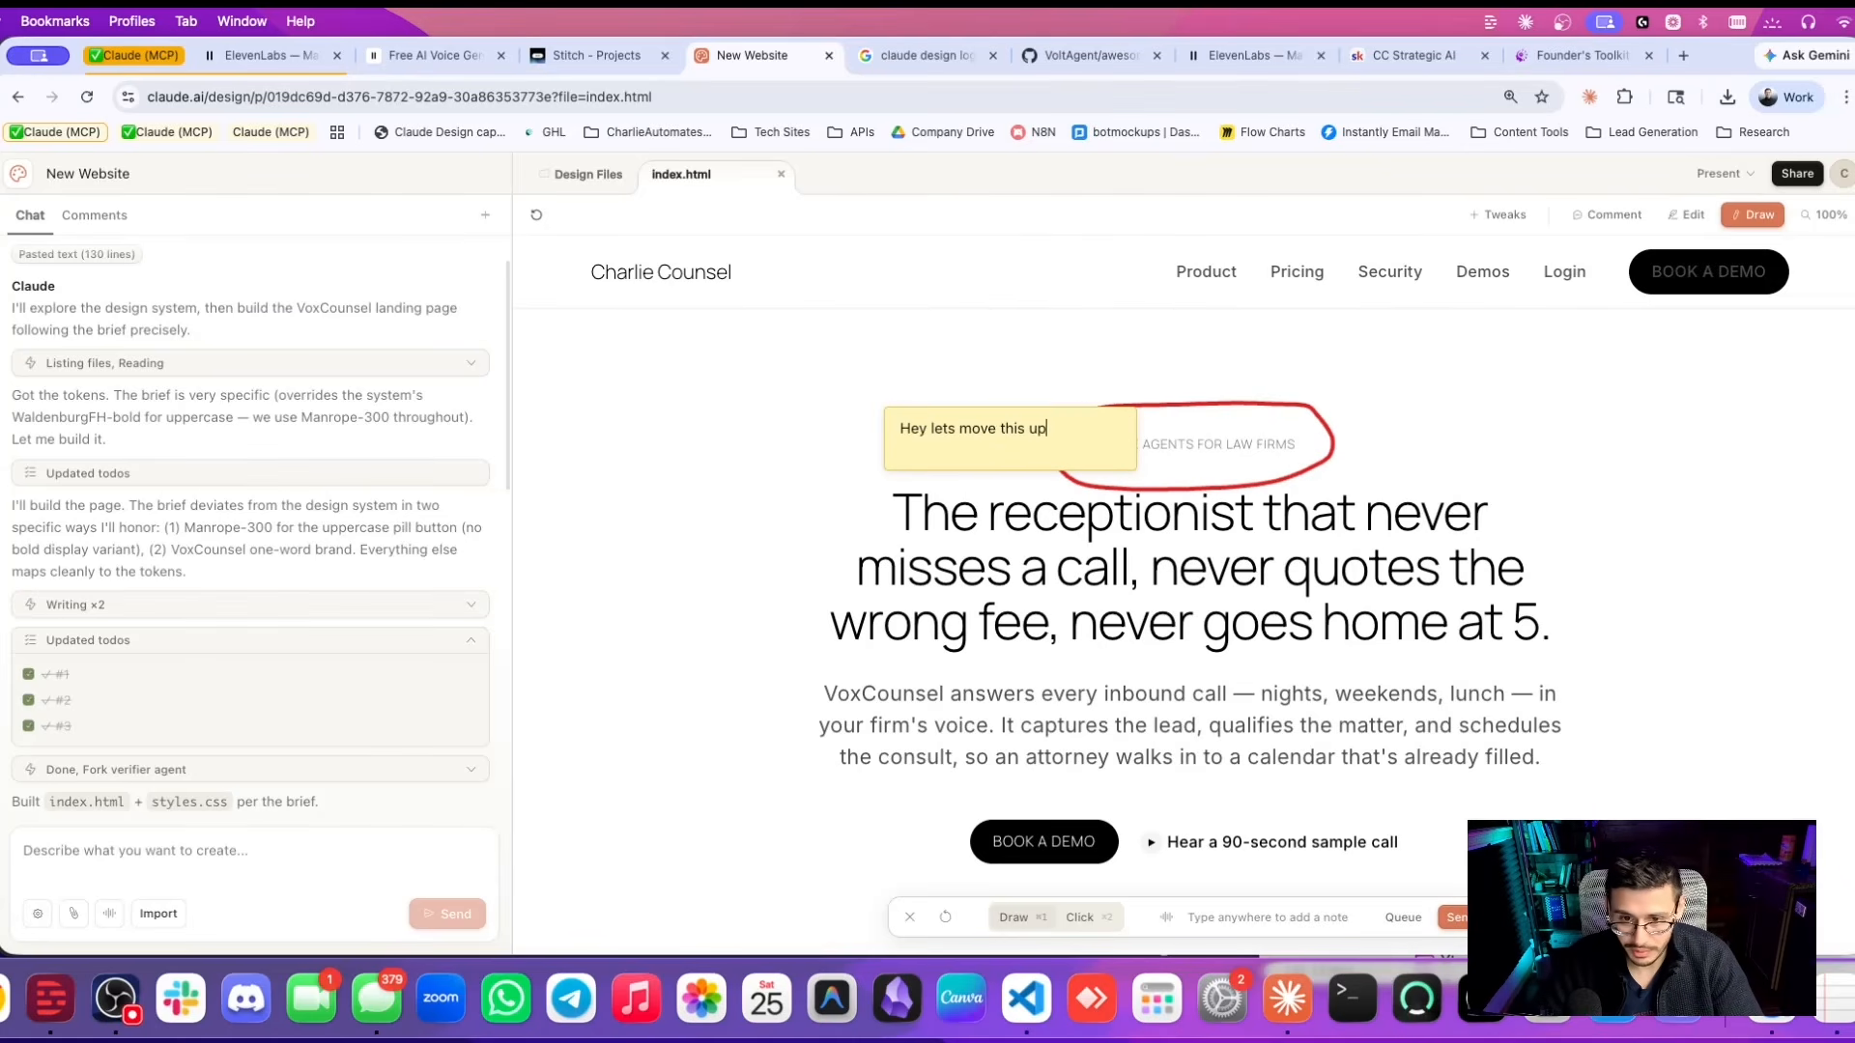
pyautogui.write('a little bit')
pyautogui.click(1463, 923)
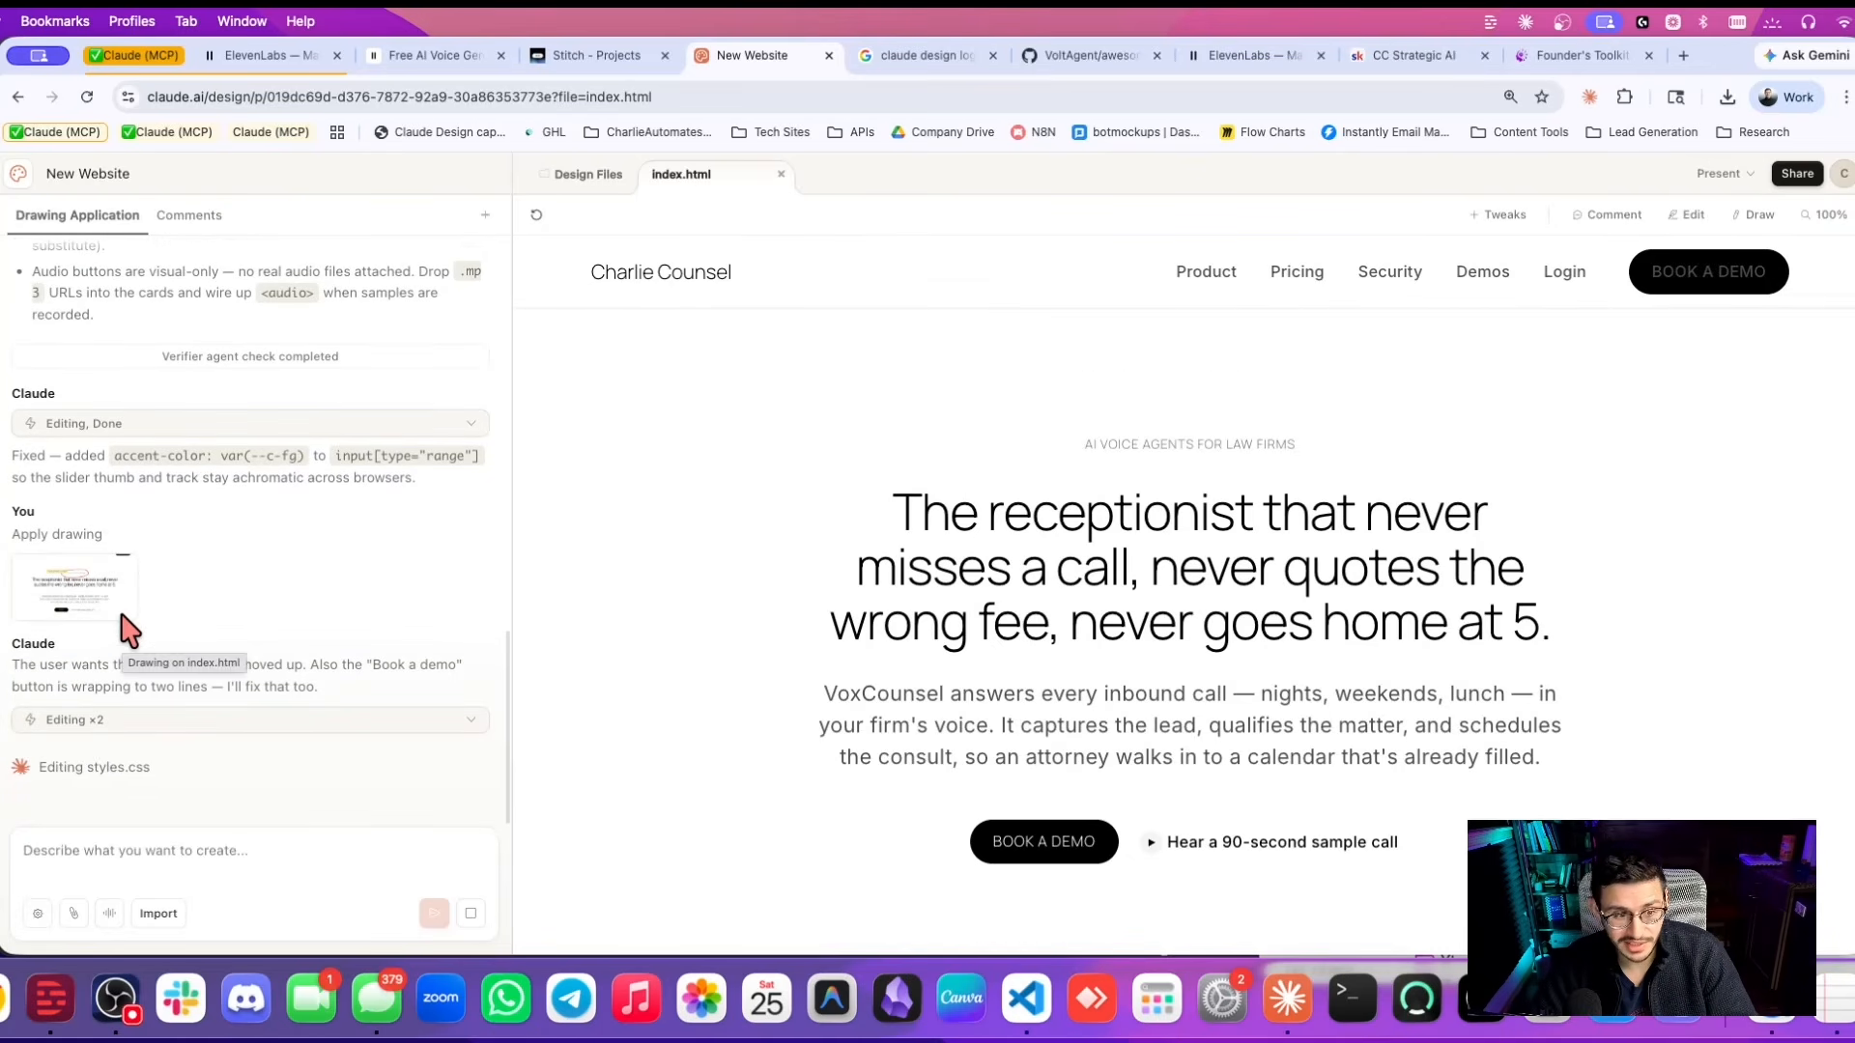
# Scroll through the revised page to check the hero now sits higher.
pyautogui.scroll(-5, 799, 551)
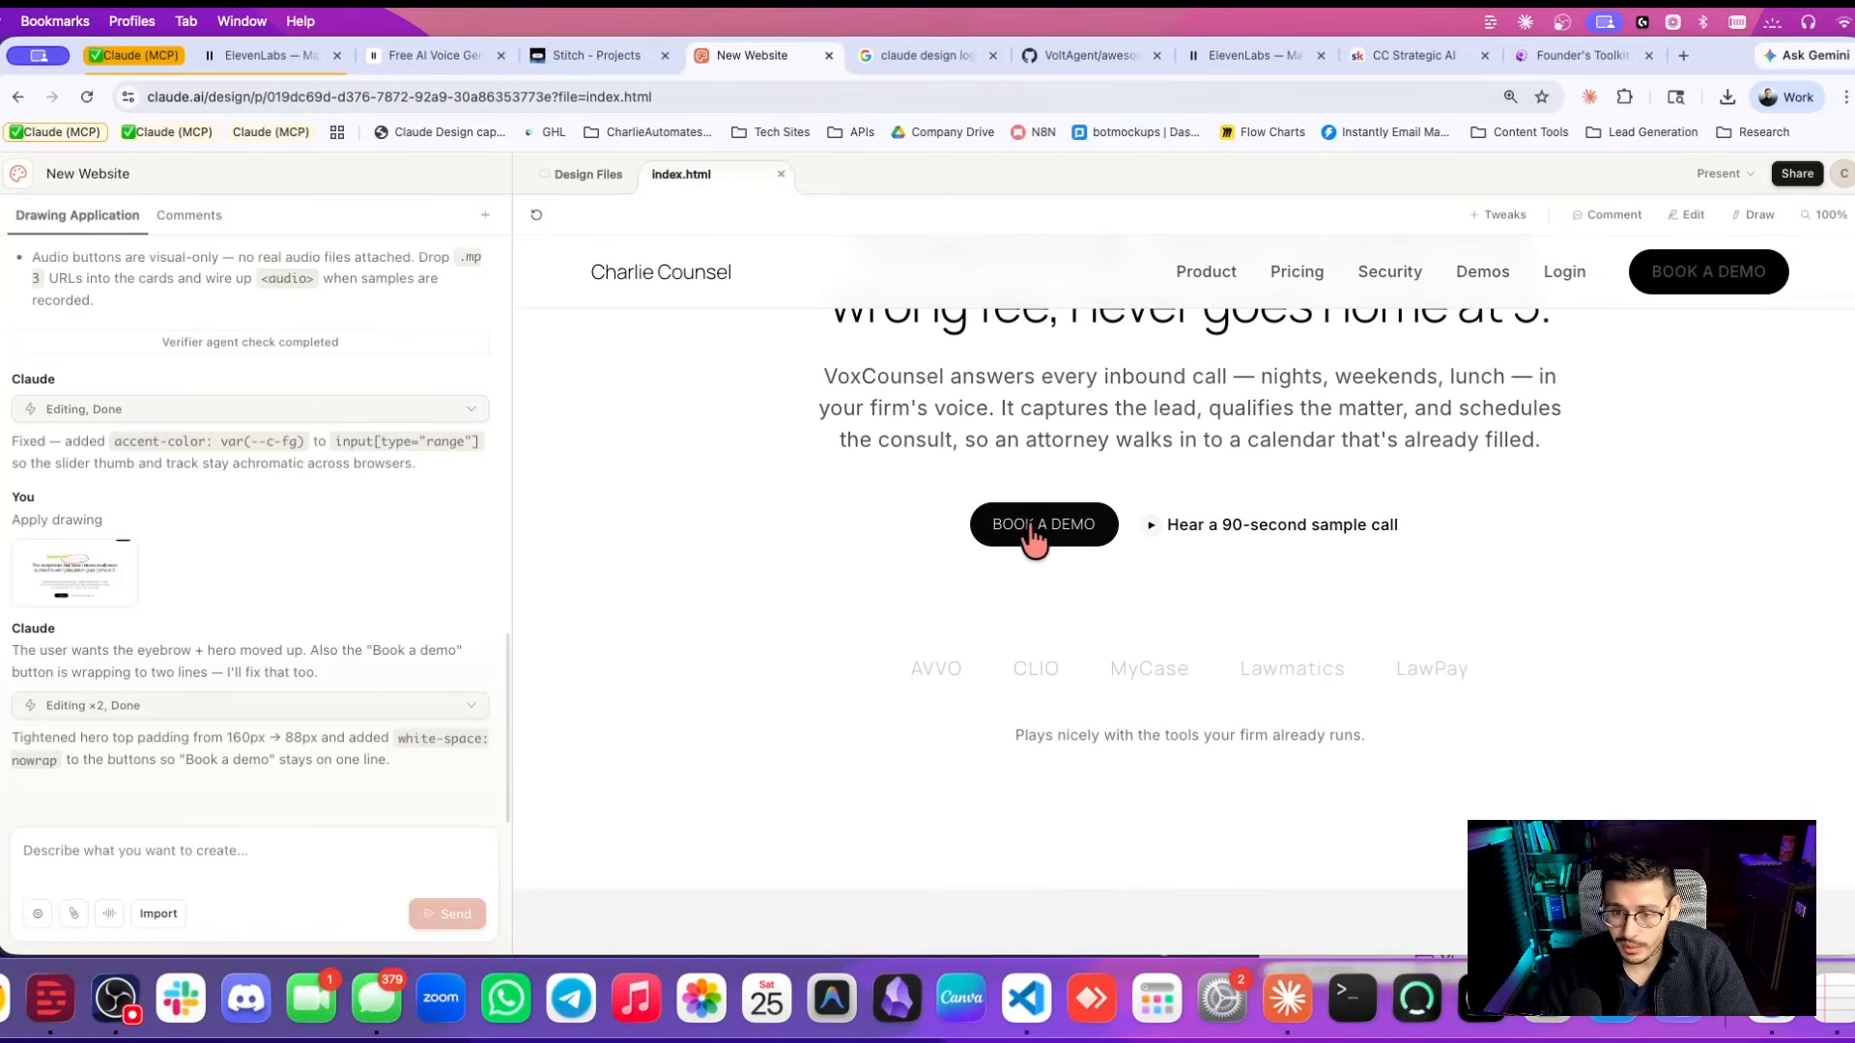
pyautogui.scroll(-3, 1067, 541)
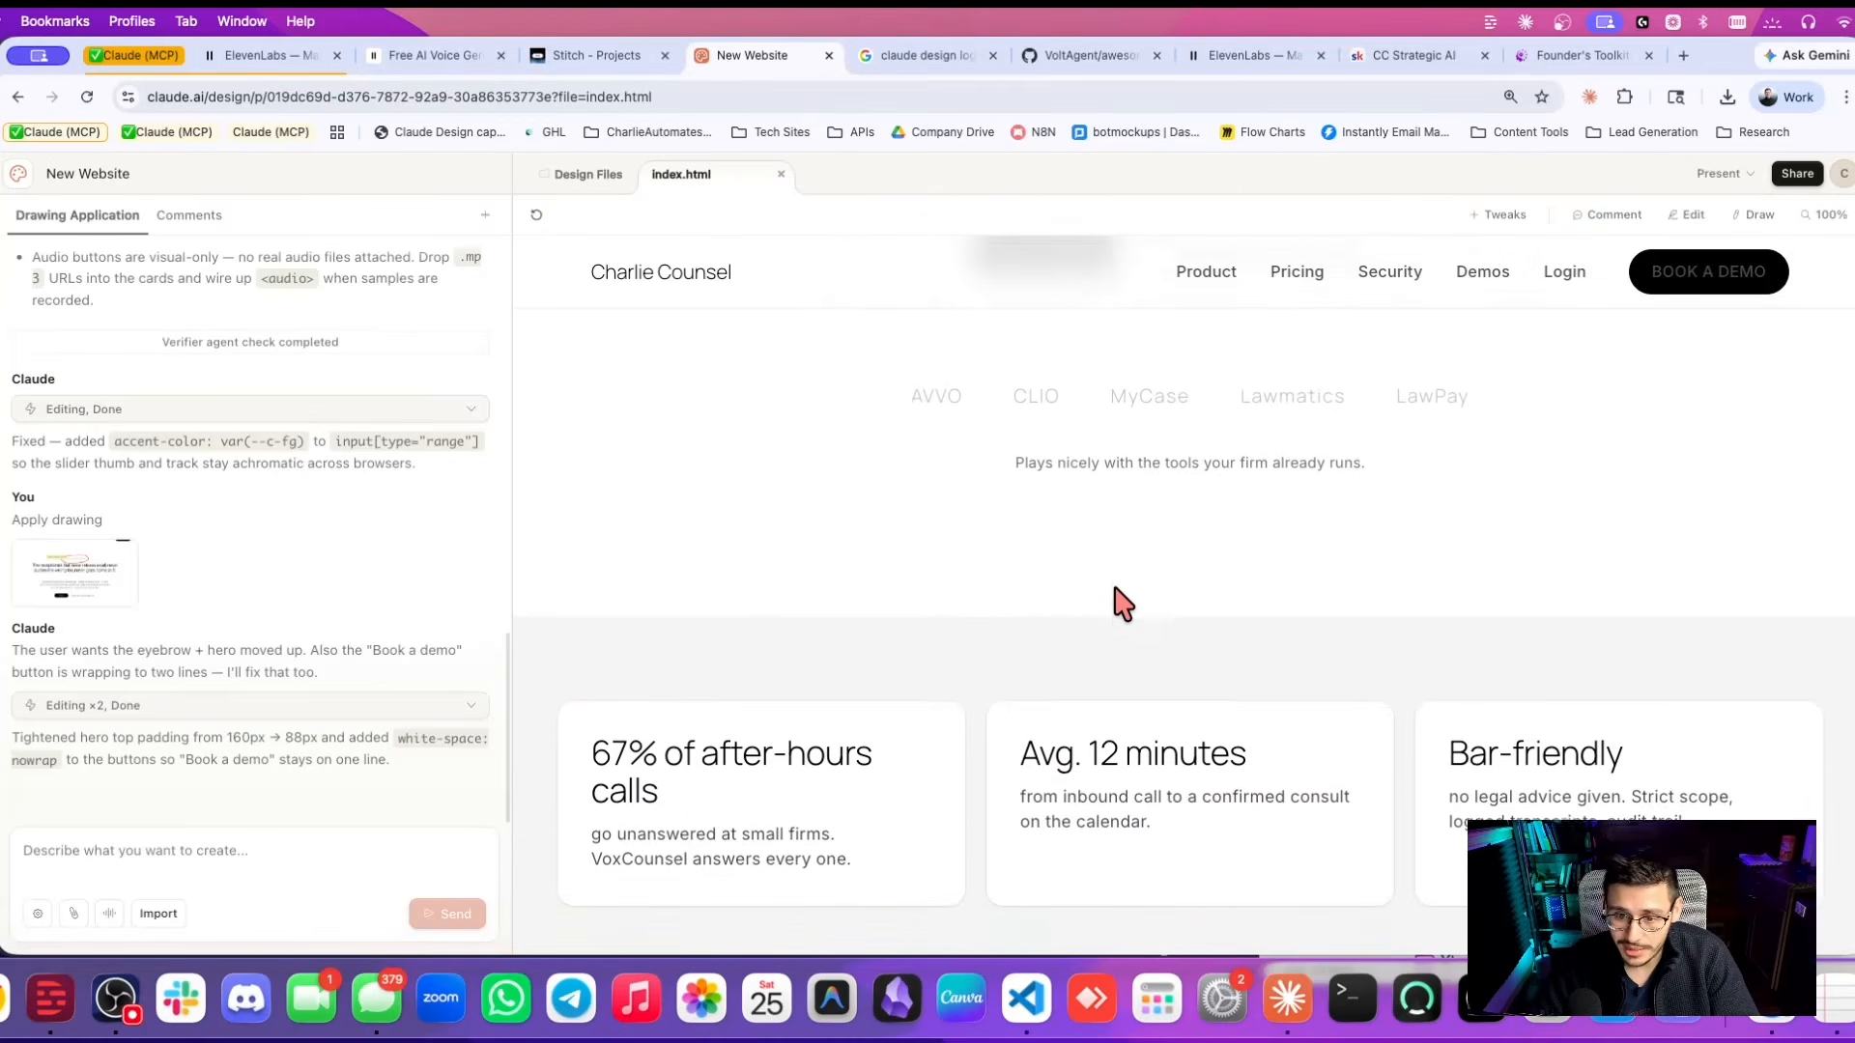
pyautogui.scroll(-5, 1120, 604)
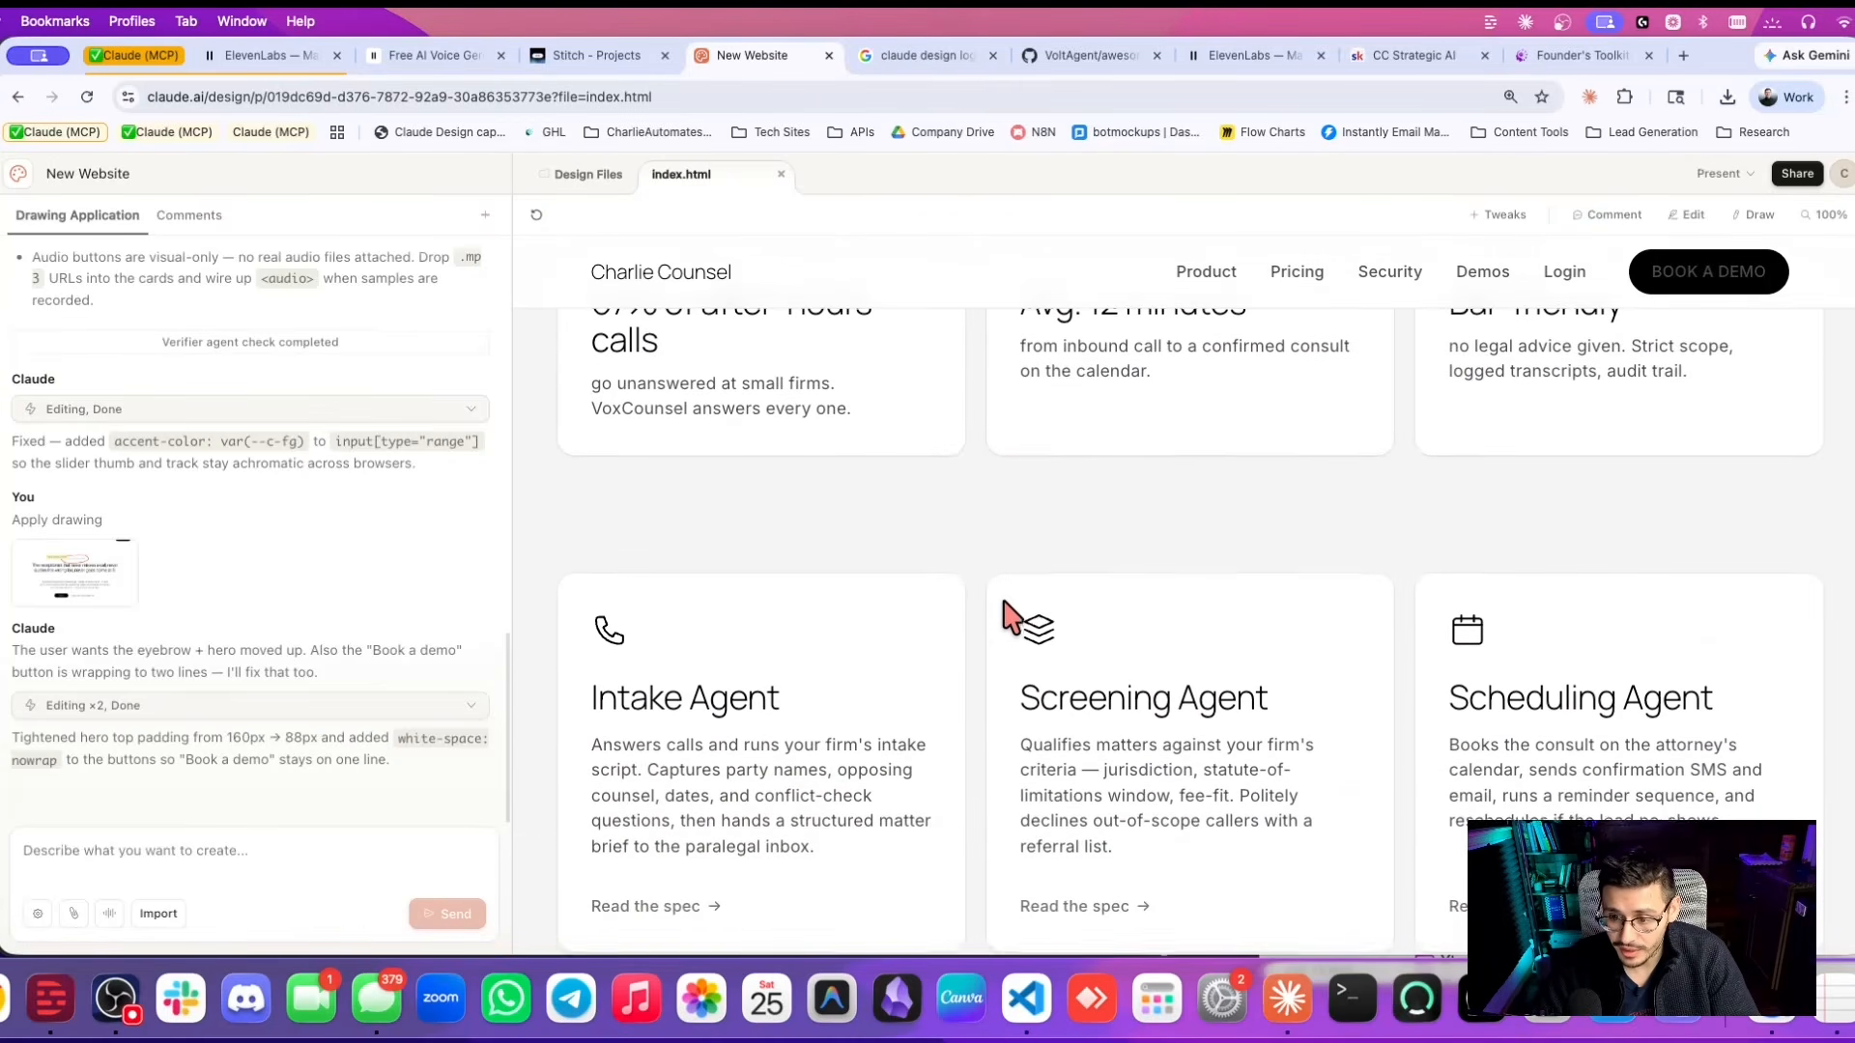
pyautogui.scroll(-2, 1005, 616)
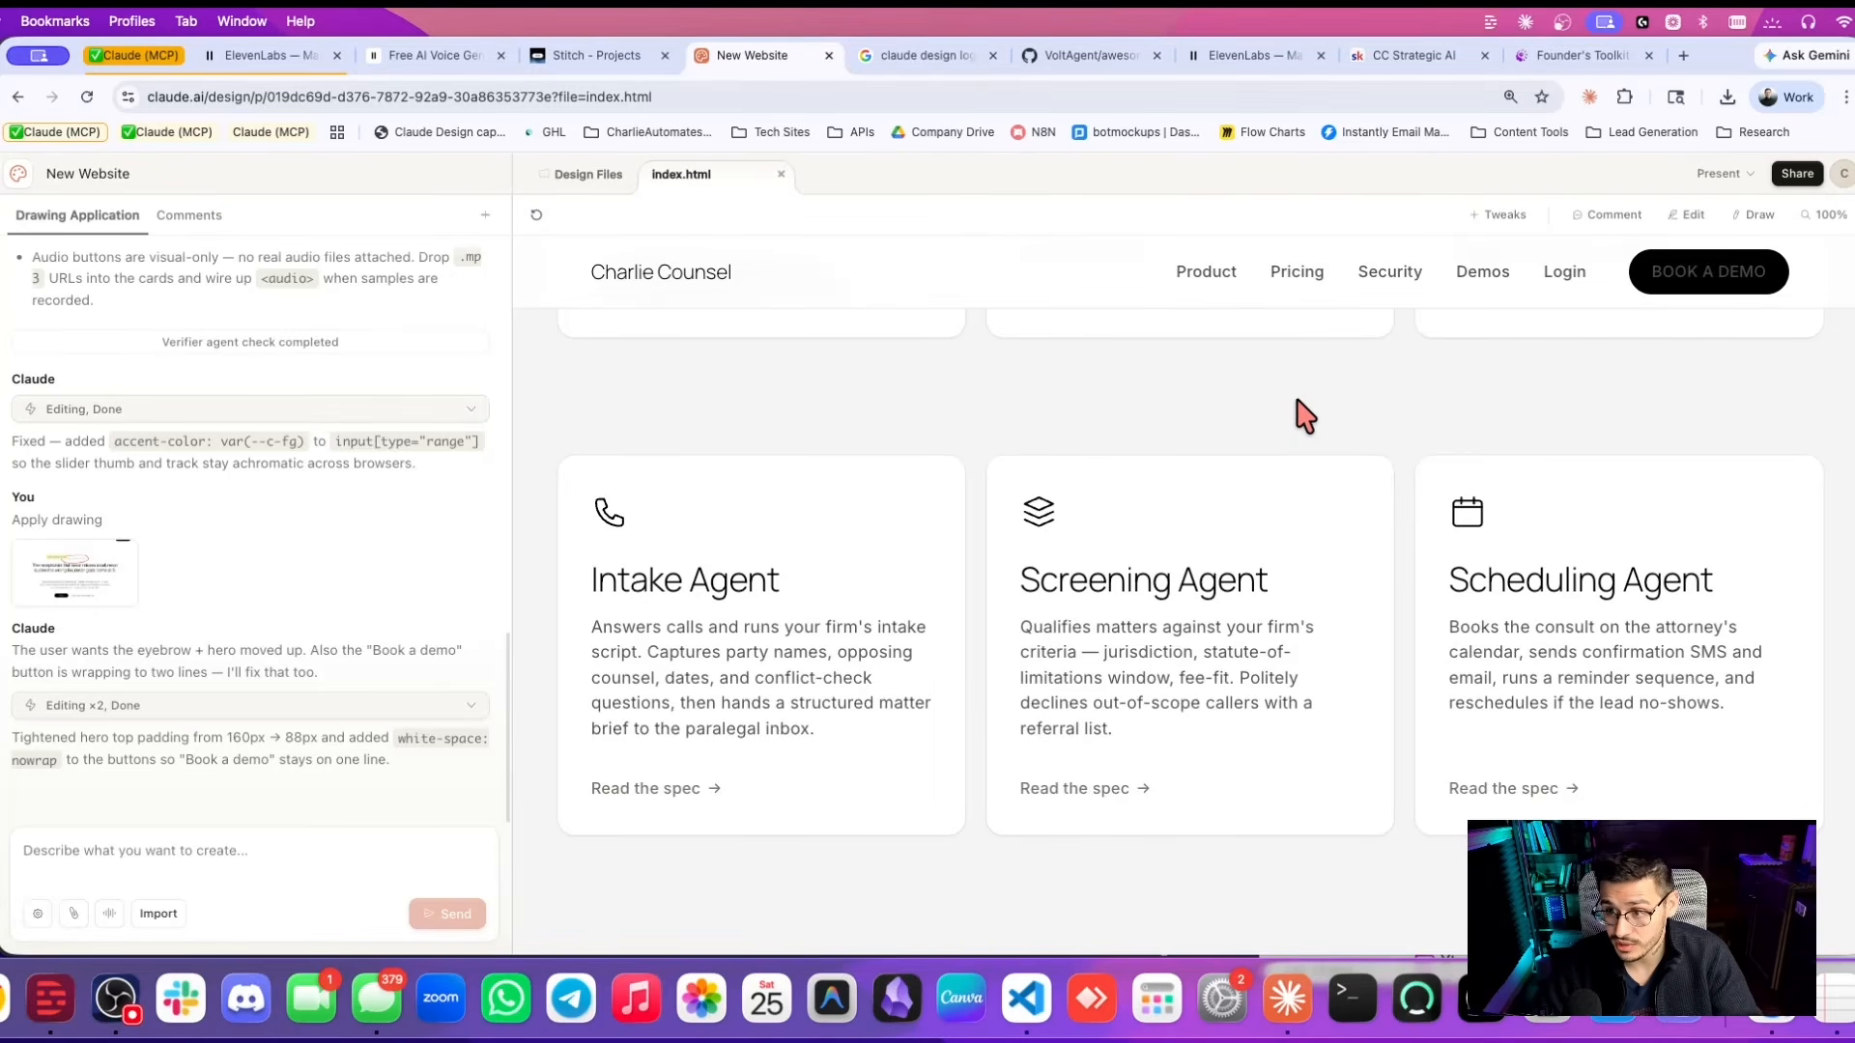
# Copy the Handoff to Claude Code command from the Share menu.
pyautogui.click(1797, 174)
pyautogui.click(1686, 597)
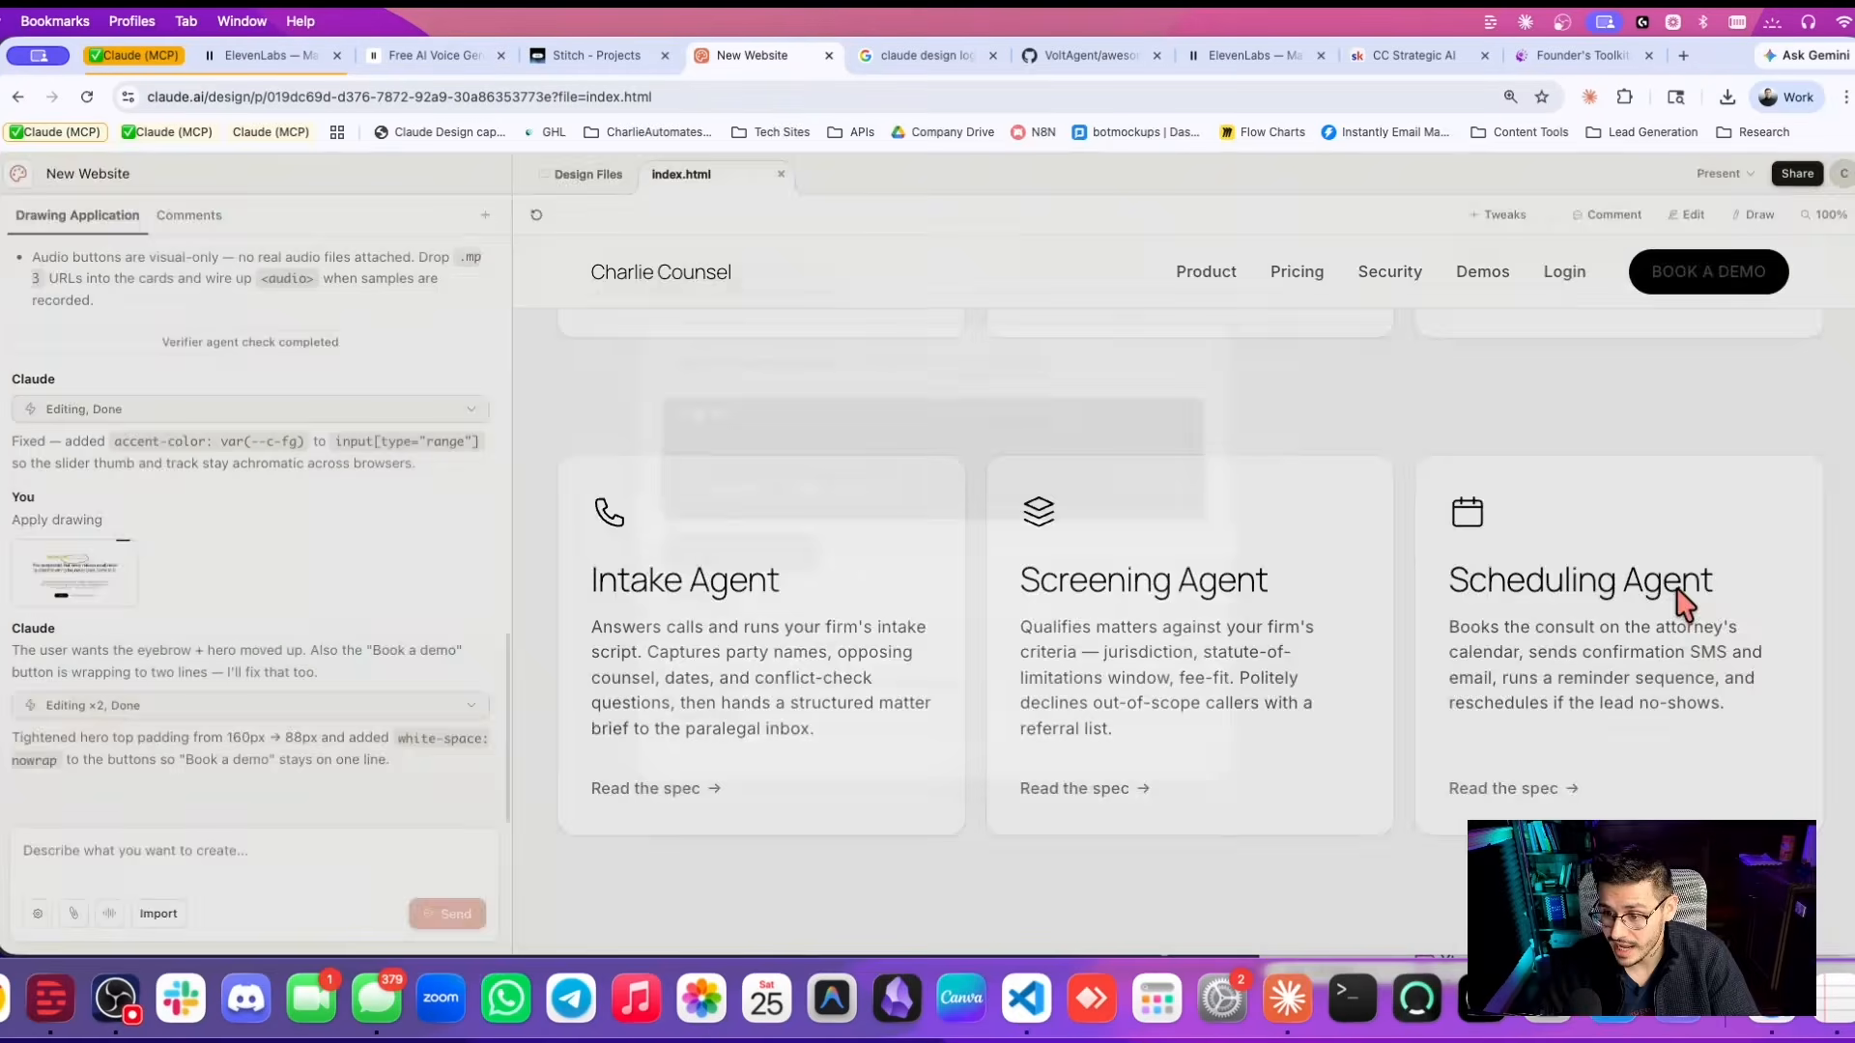
pyautogui.click(732, 573)
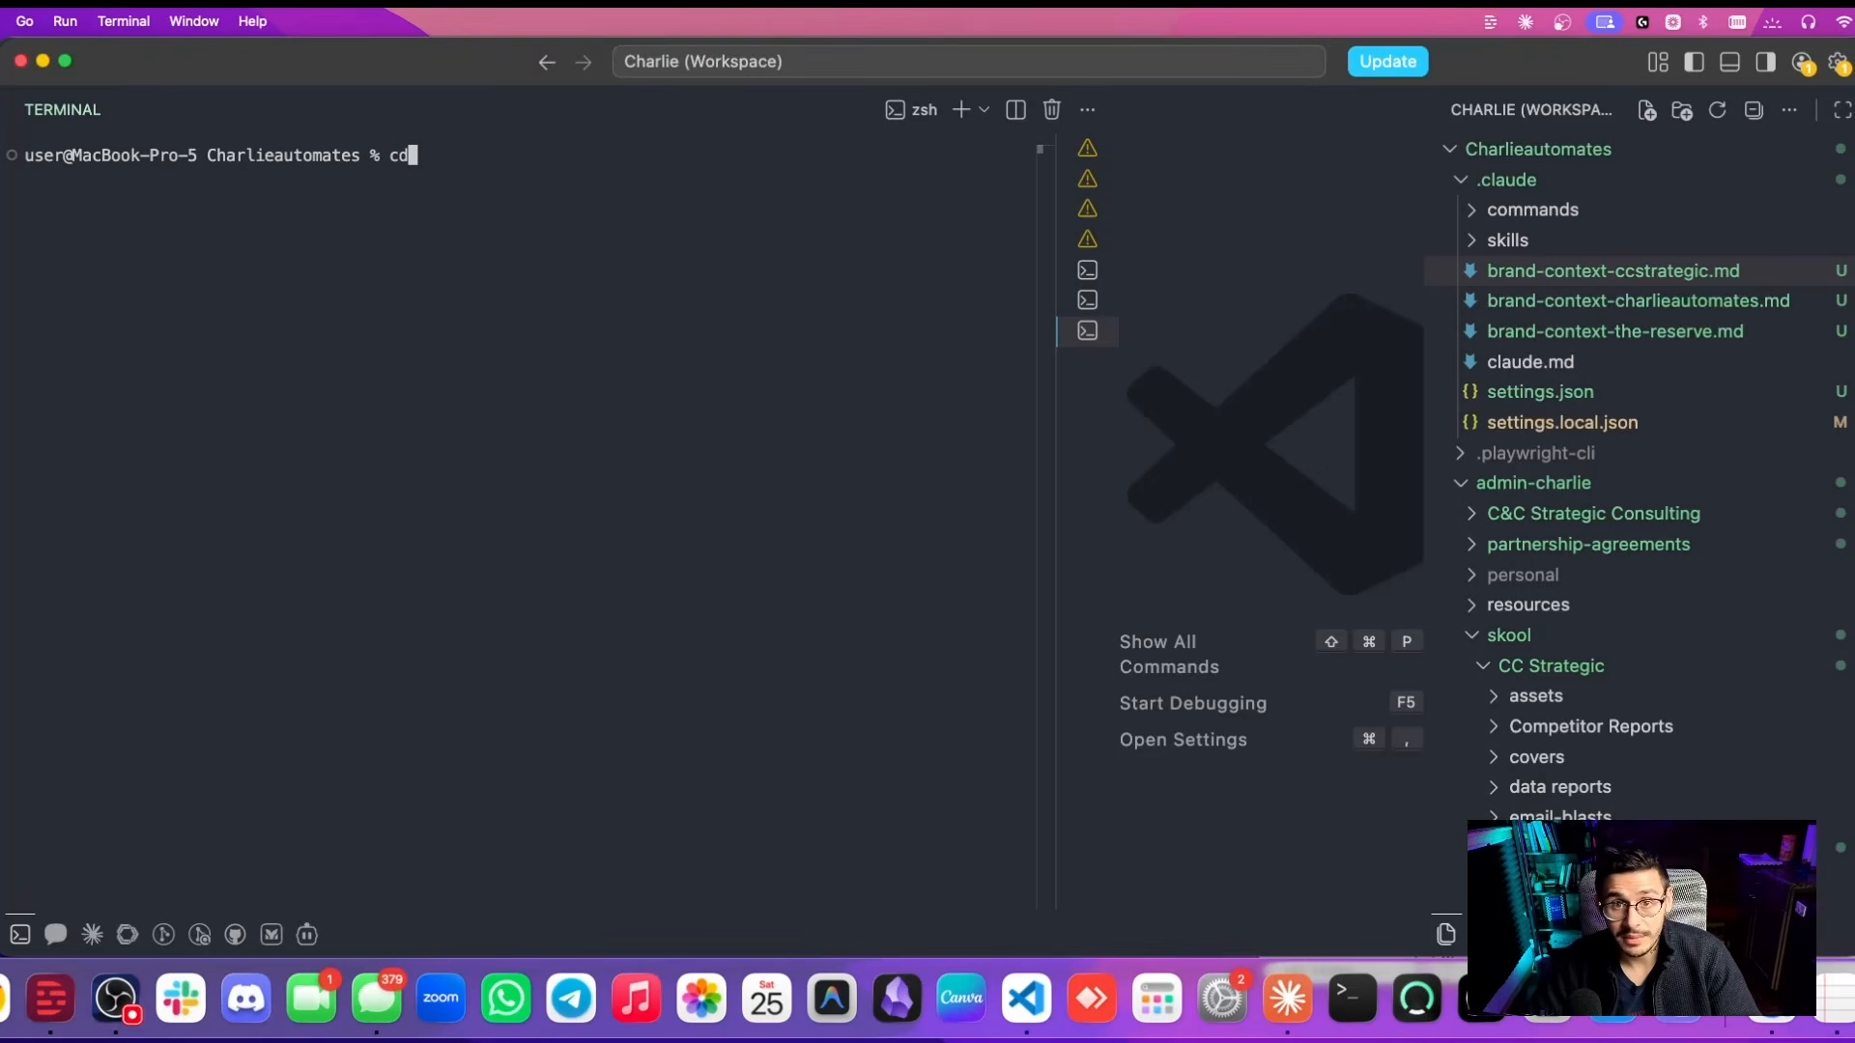
# Launch Claude Code and paste the design handoff prompt for the charlie counsel folder.
pyautogui.write('dd')
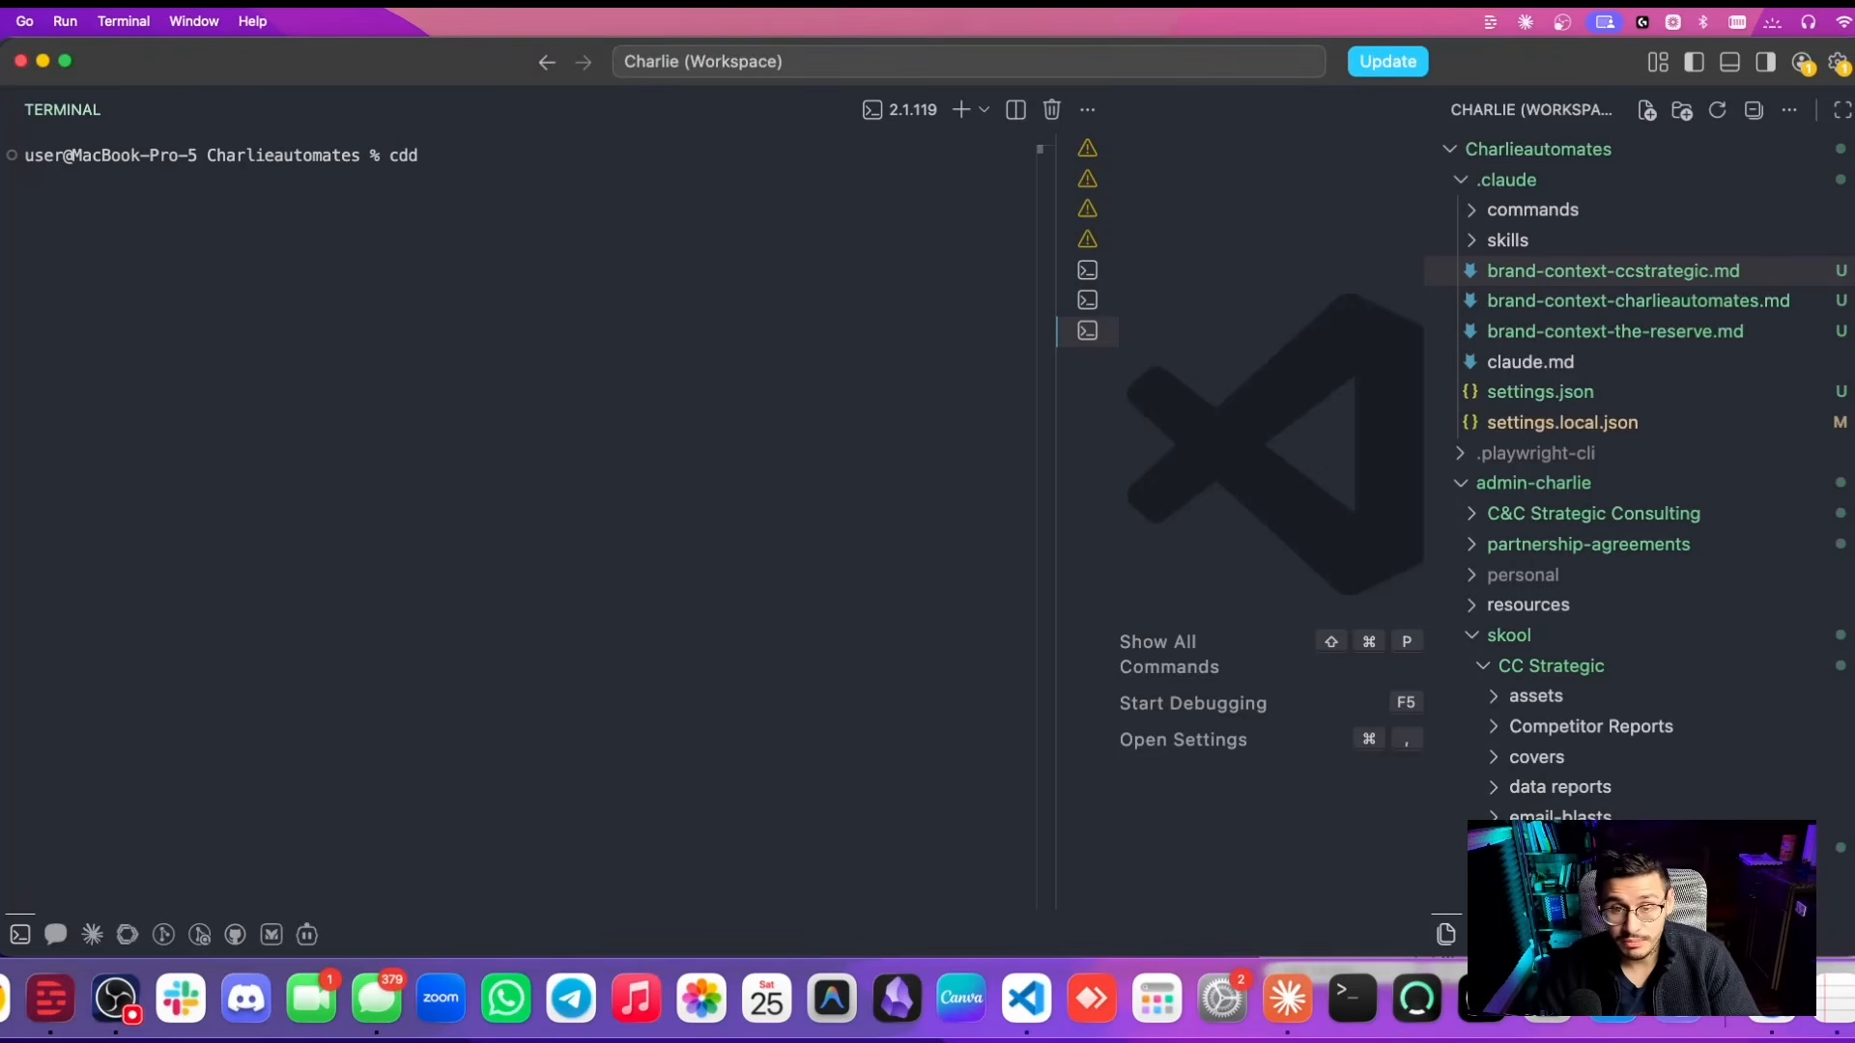
pyautogui.press('Return')
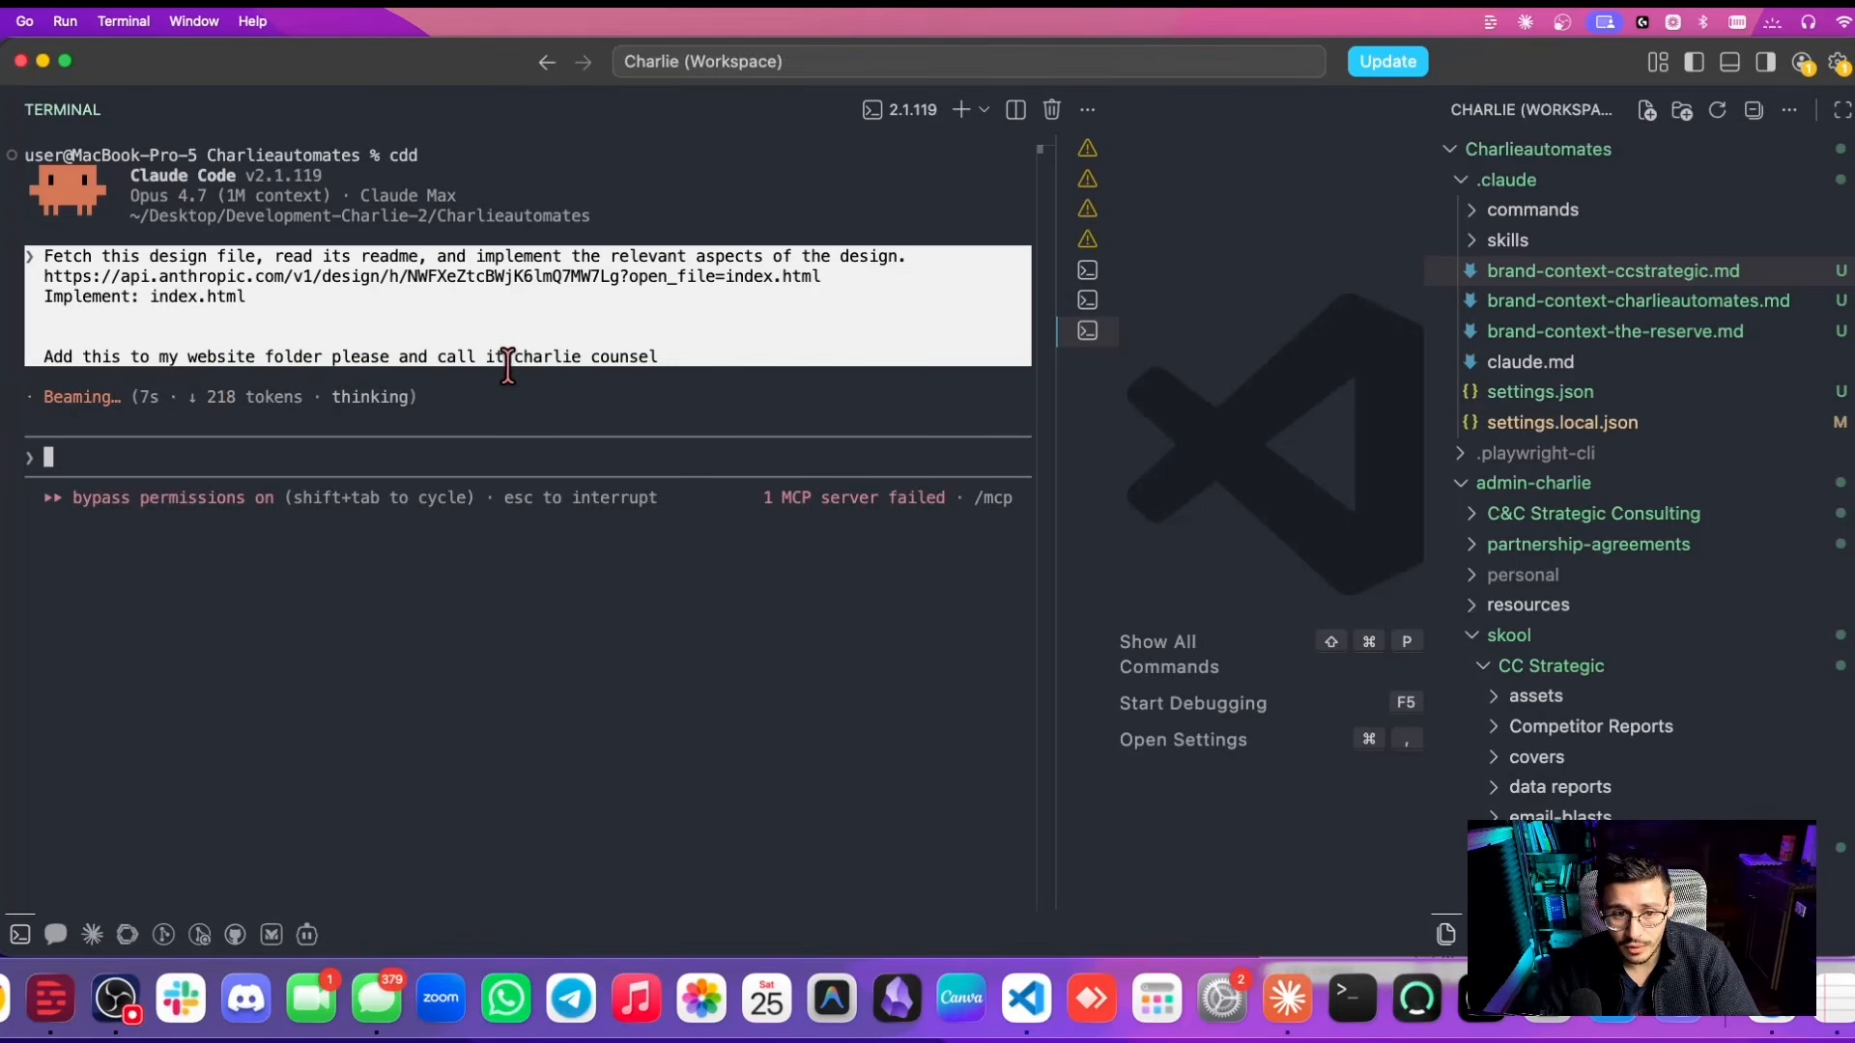
# Create a 'design systems' folder in websites and move the ElevenLabs design system into it.
pyautogui.rightClick(1512, 536)
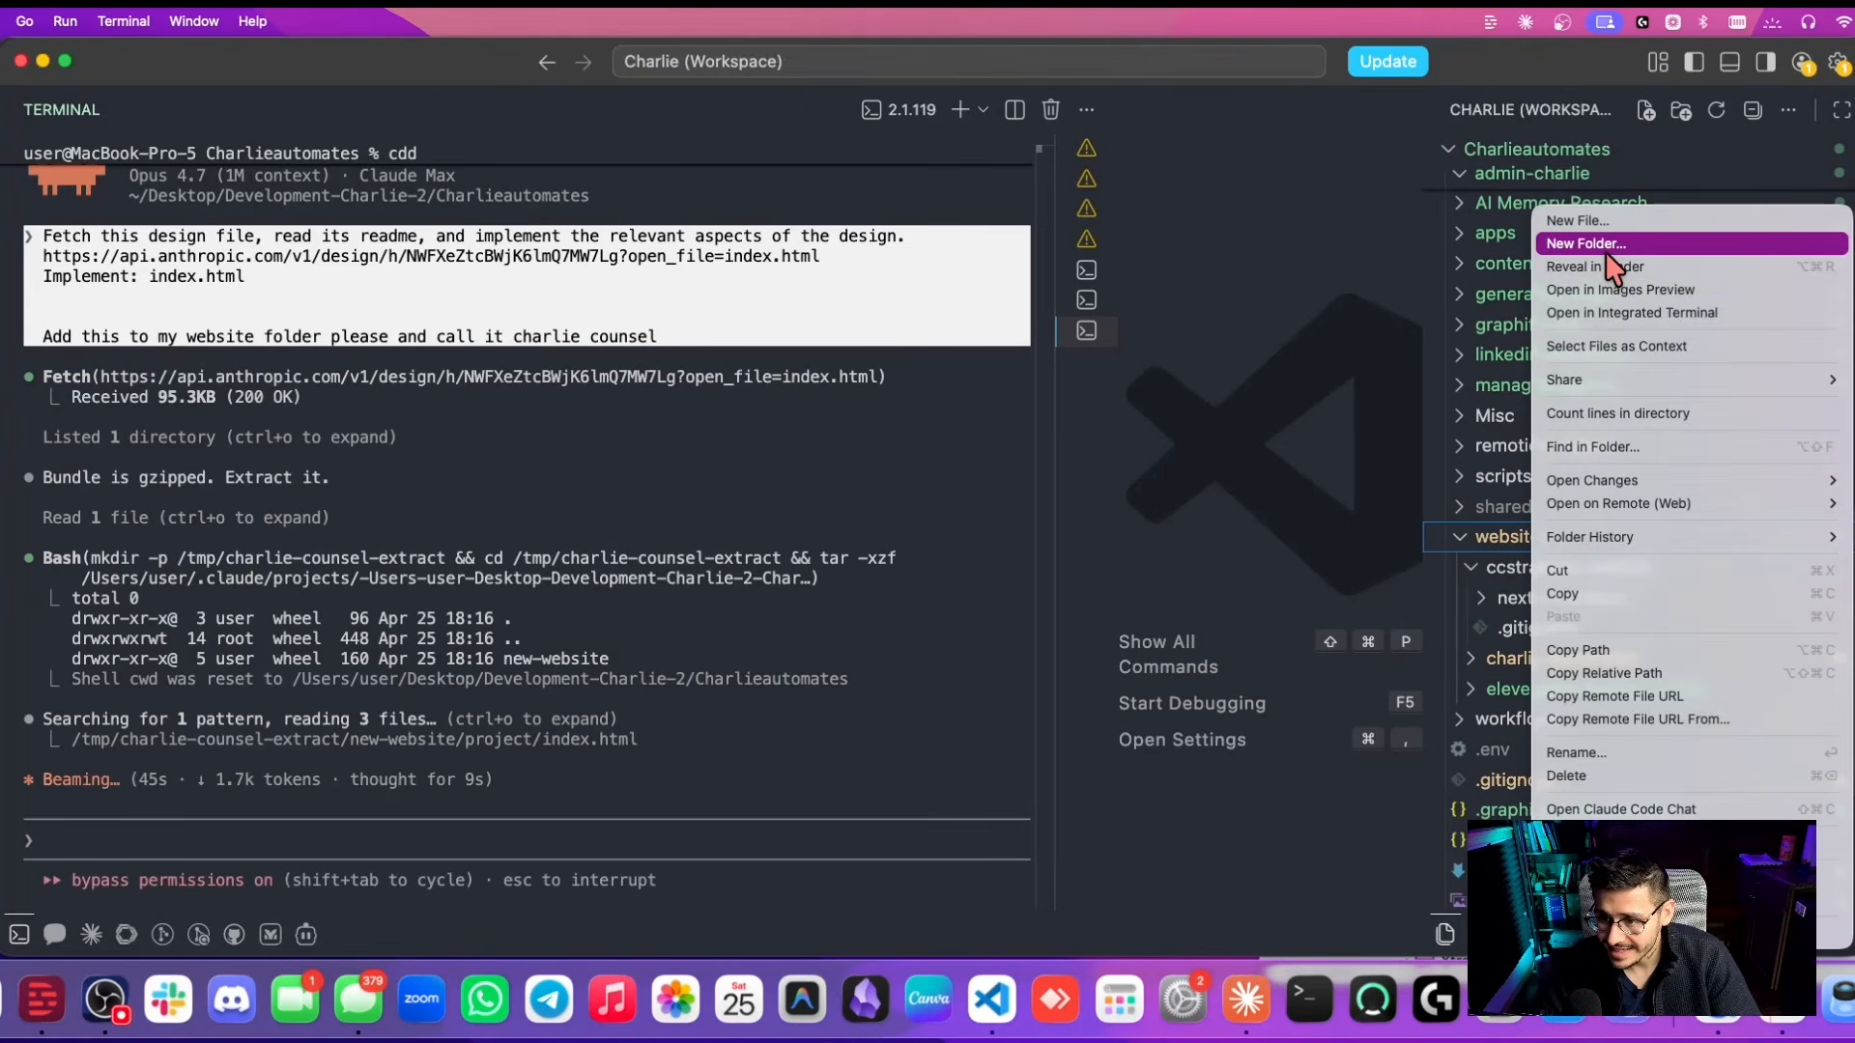
pyautogui.click(1610, 497)
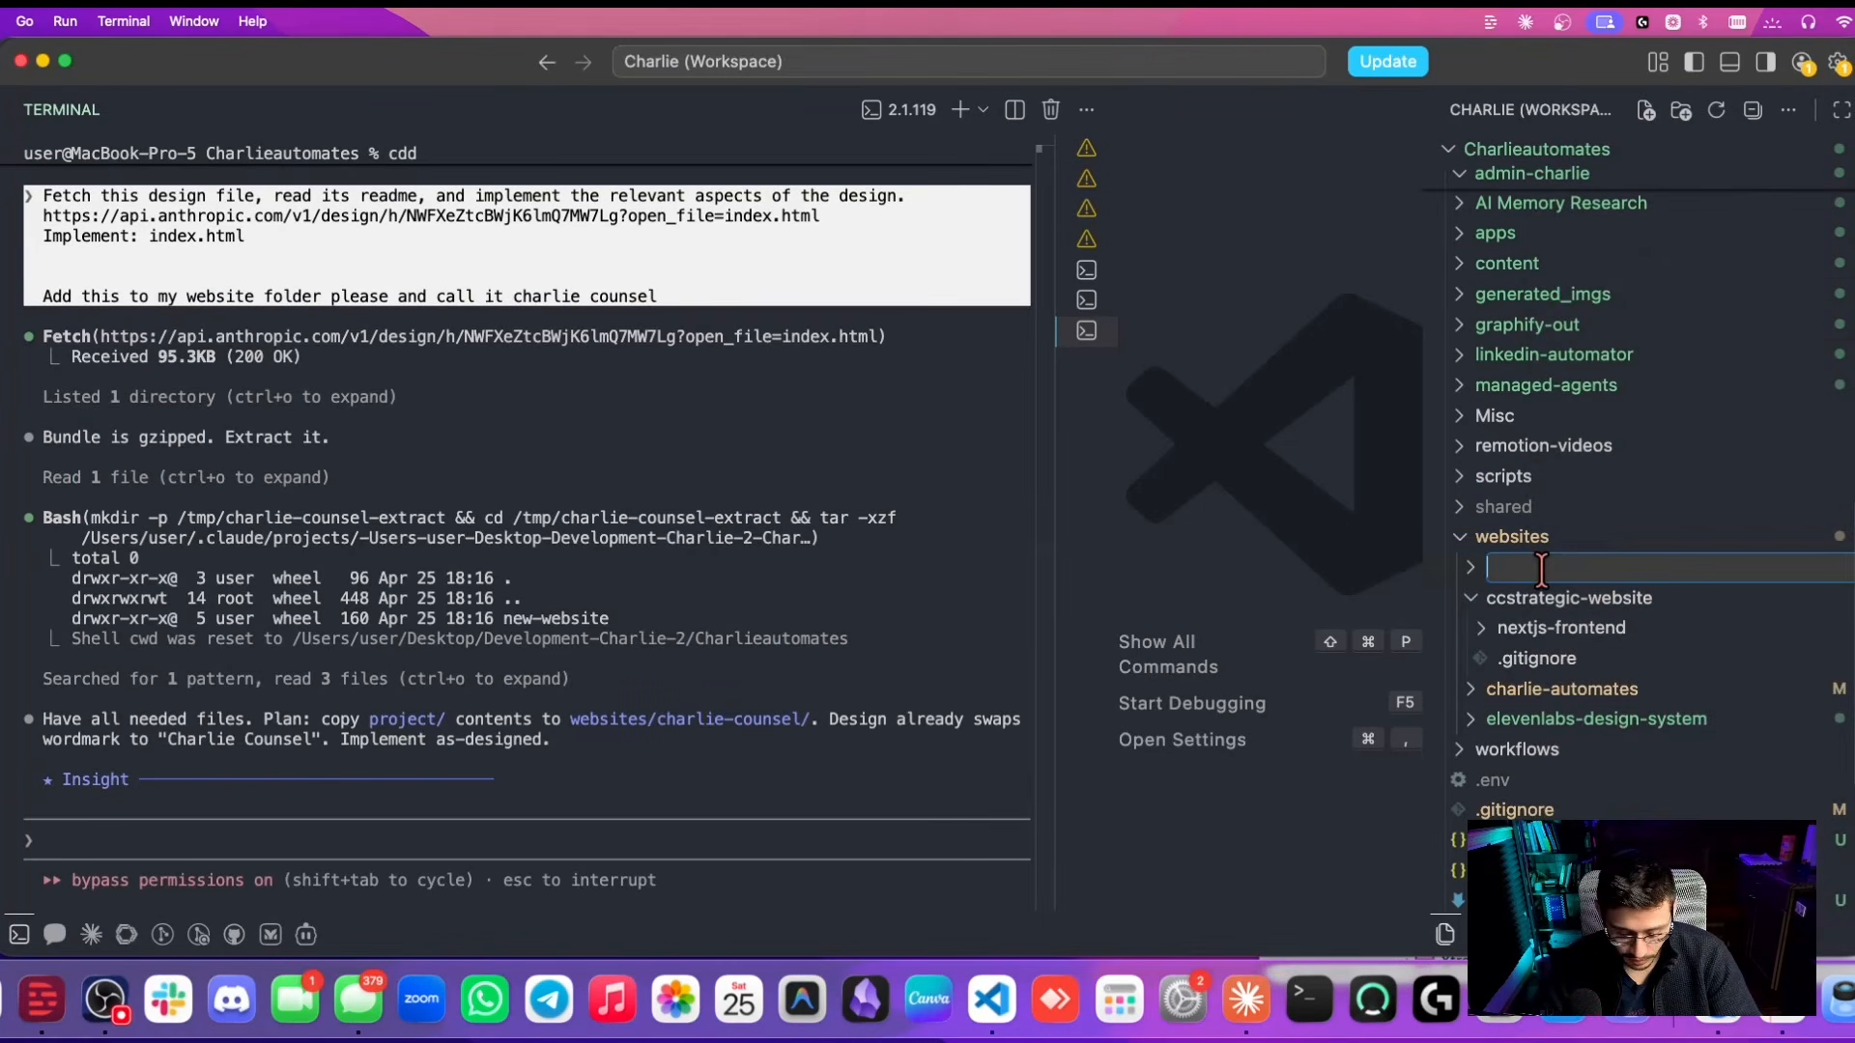
pyautogui.write('design ')
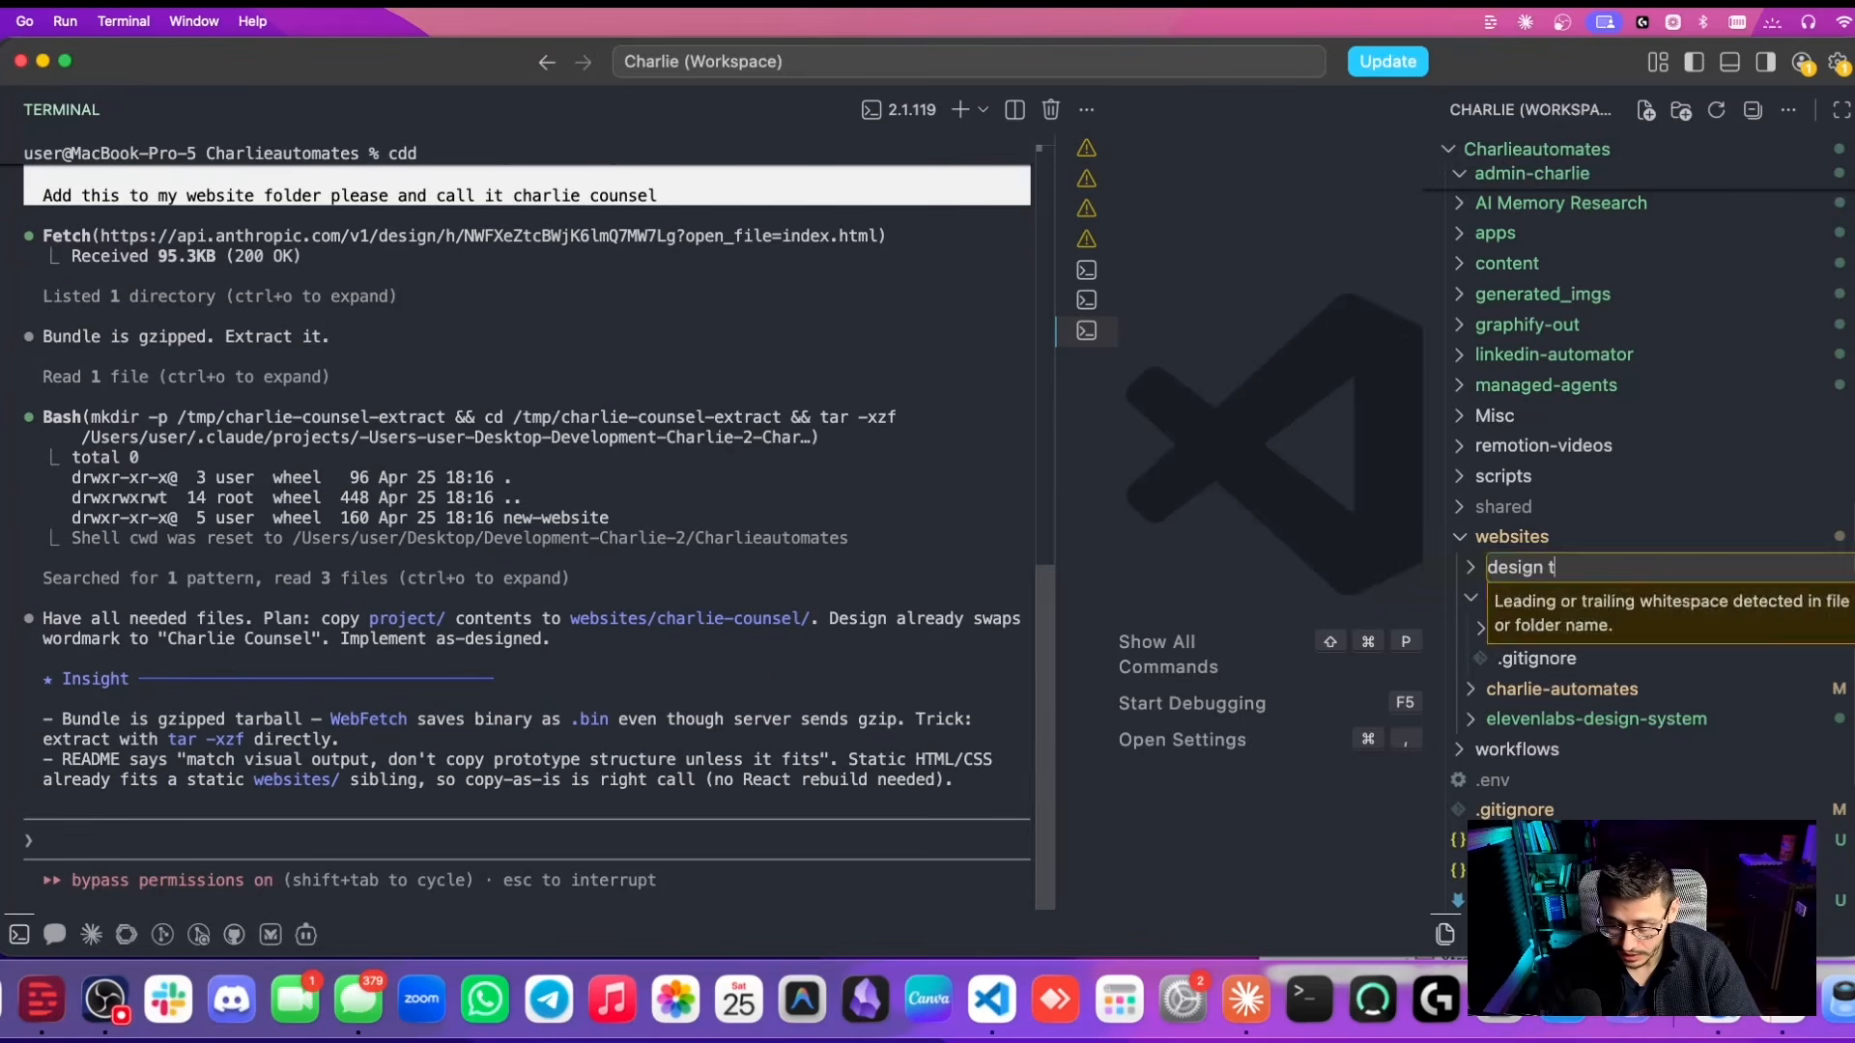
pyautogui.write('systems')
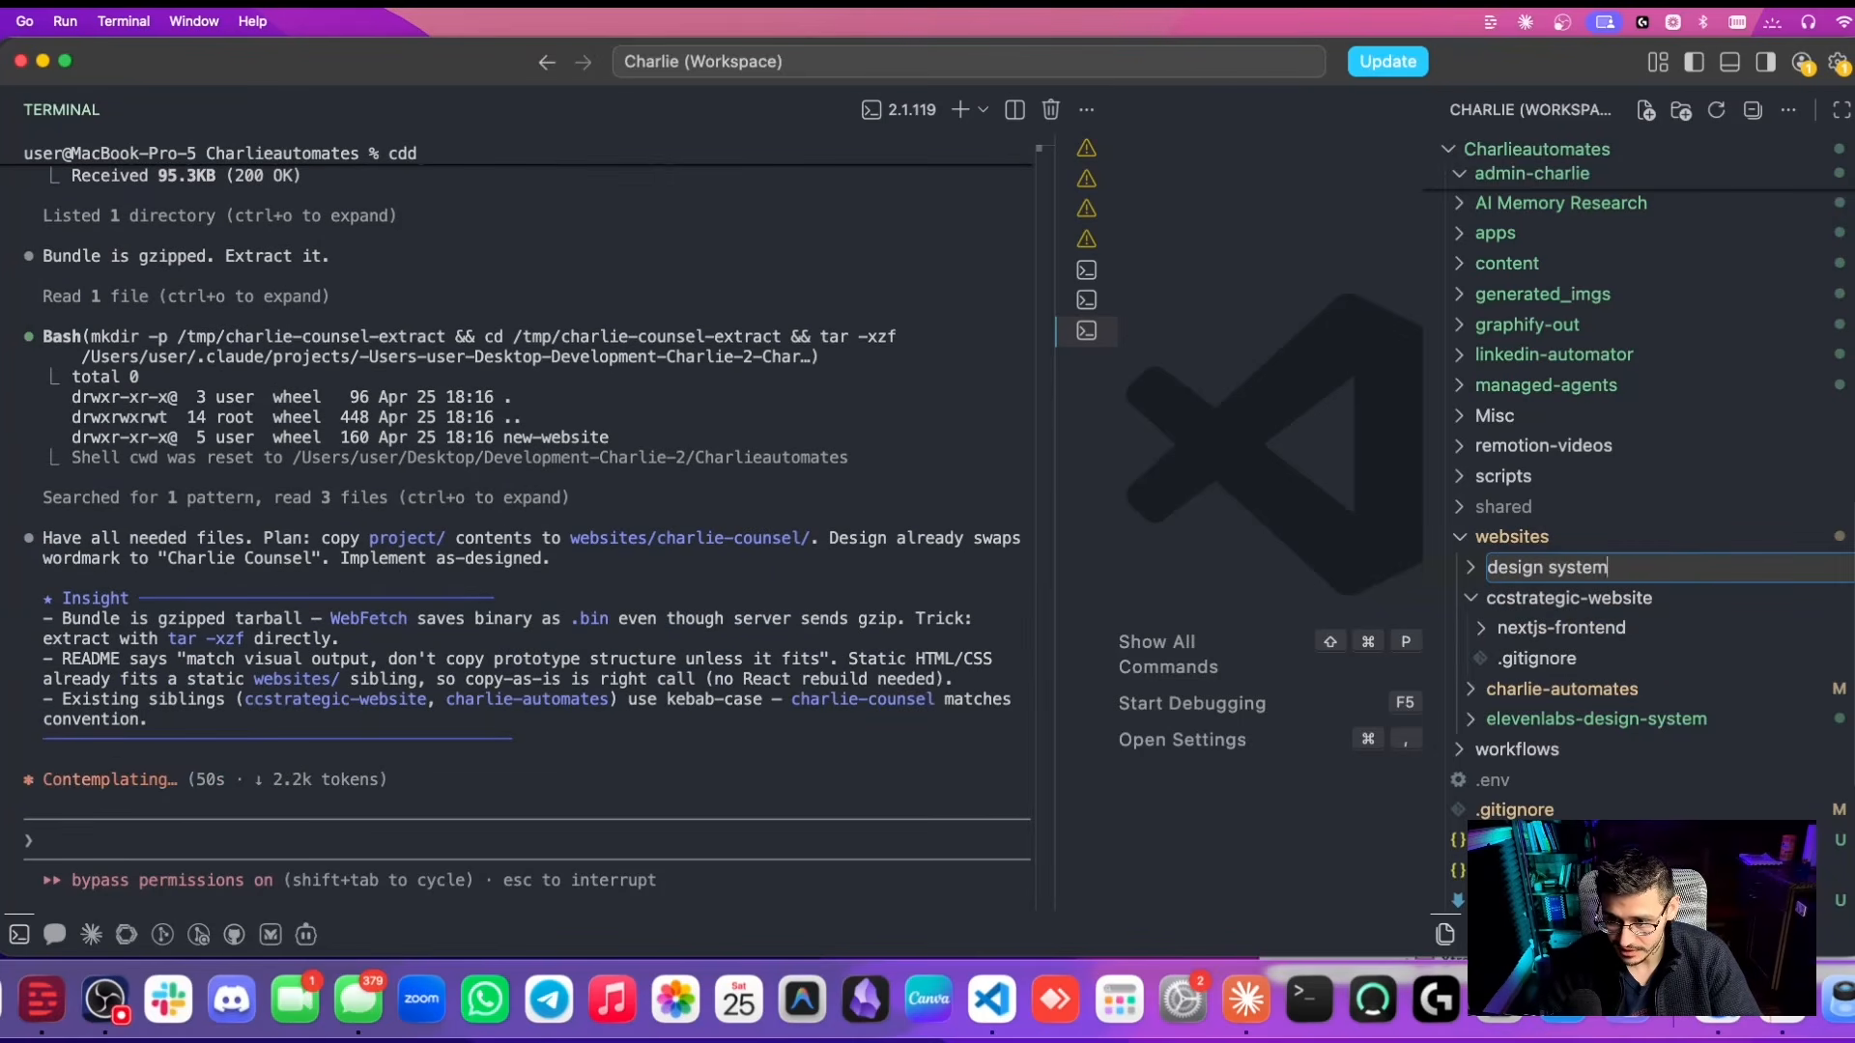
pyautogui.press('Return')
pyautogui.moveTo(1585, 749)
pyautogui.mouseDown()
pyautogui.moveTo(1620, 744)
pyautogui.moveTo(1603, 728)
pyautogui.mouseUp()
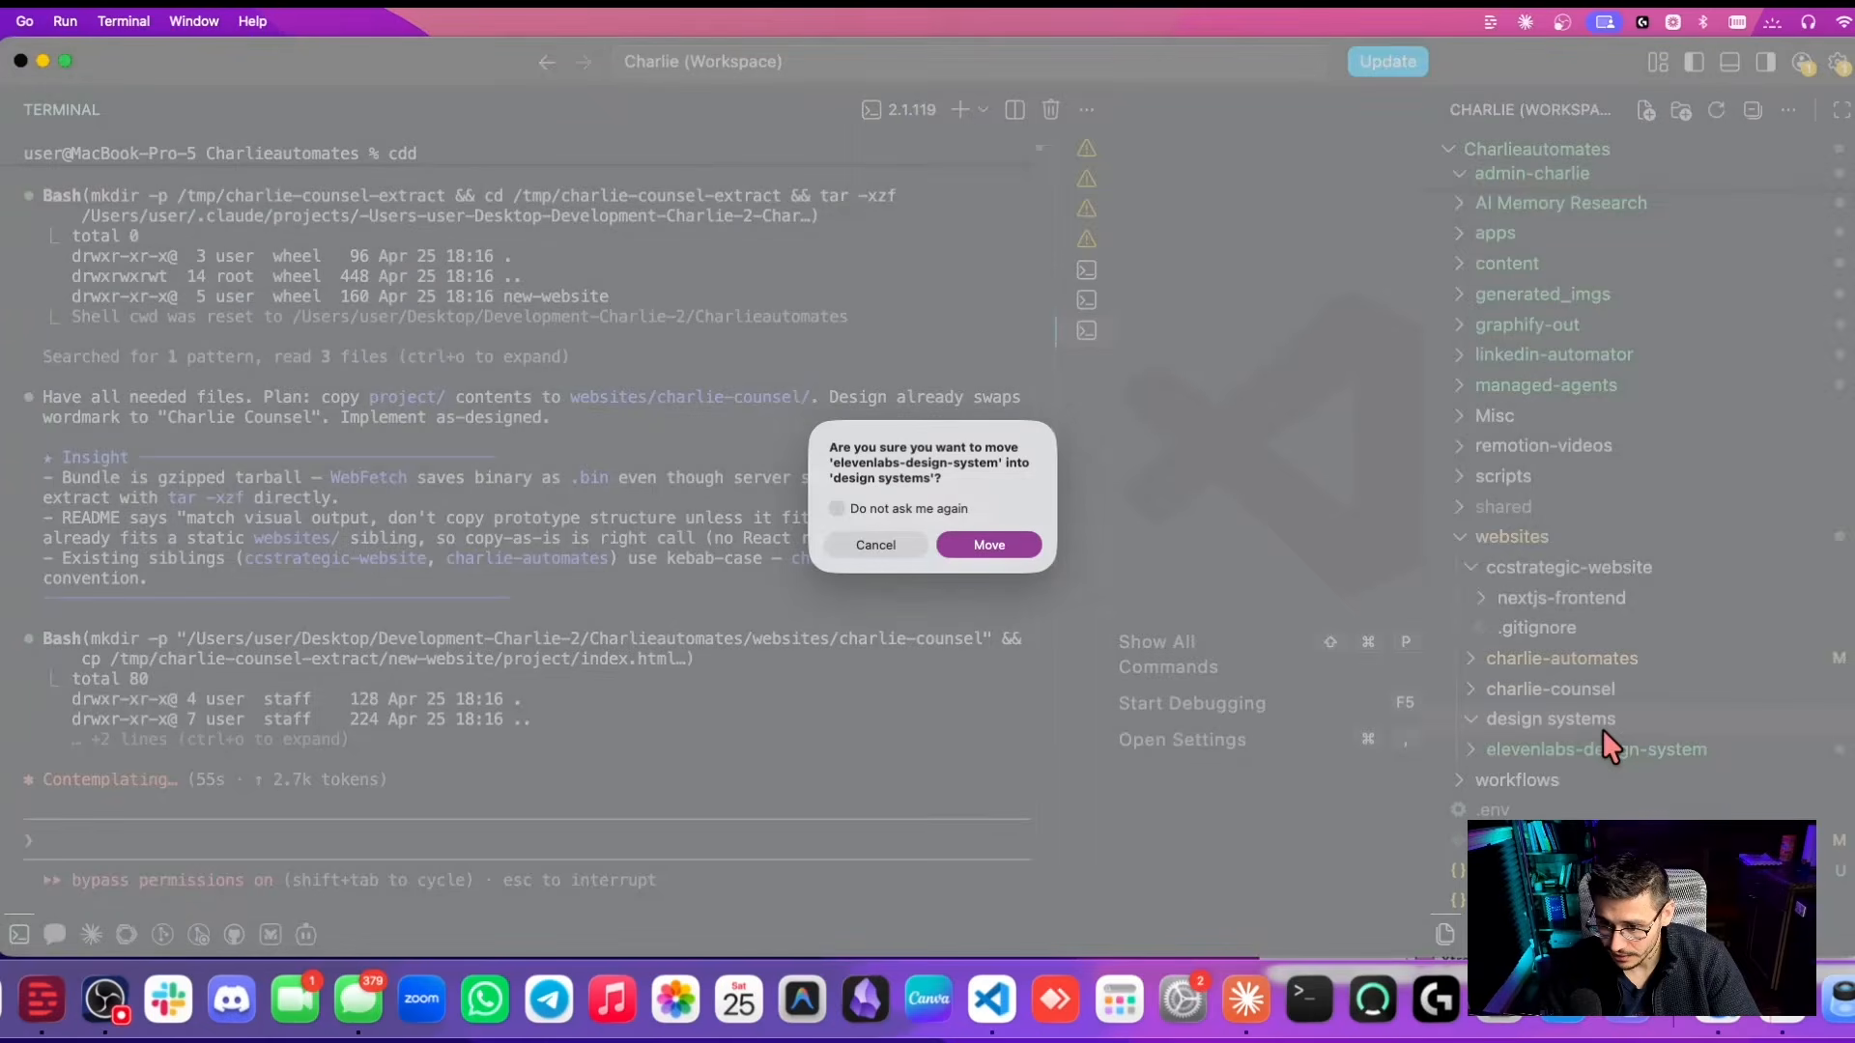
pyautogui.press('Return')
pyautogui.click(1496, 580)
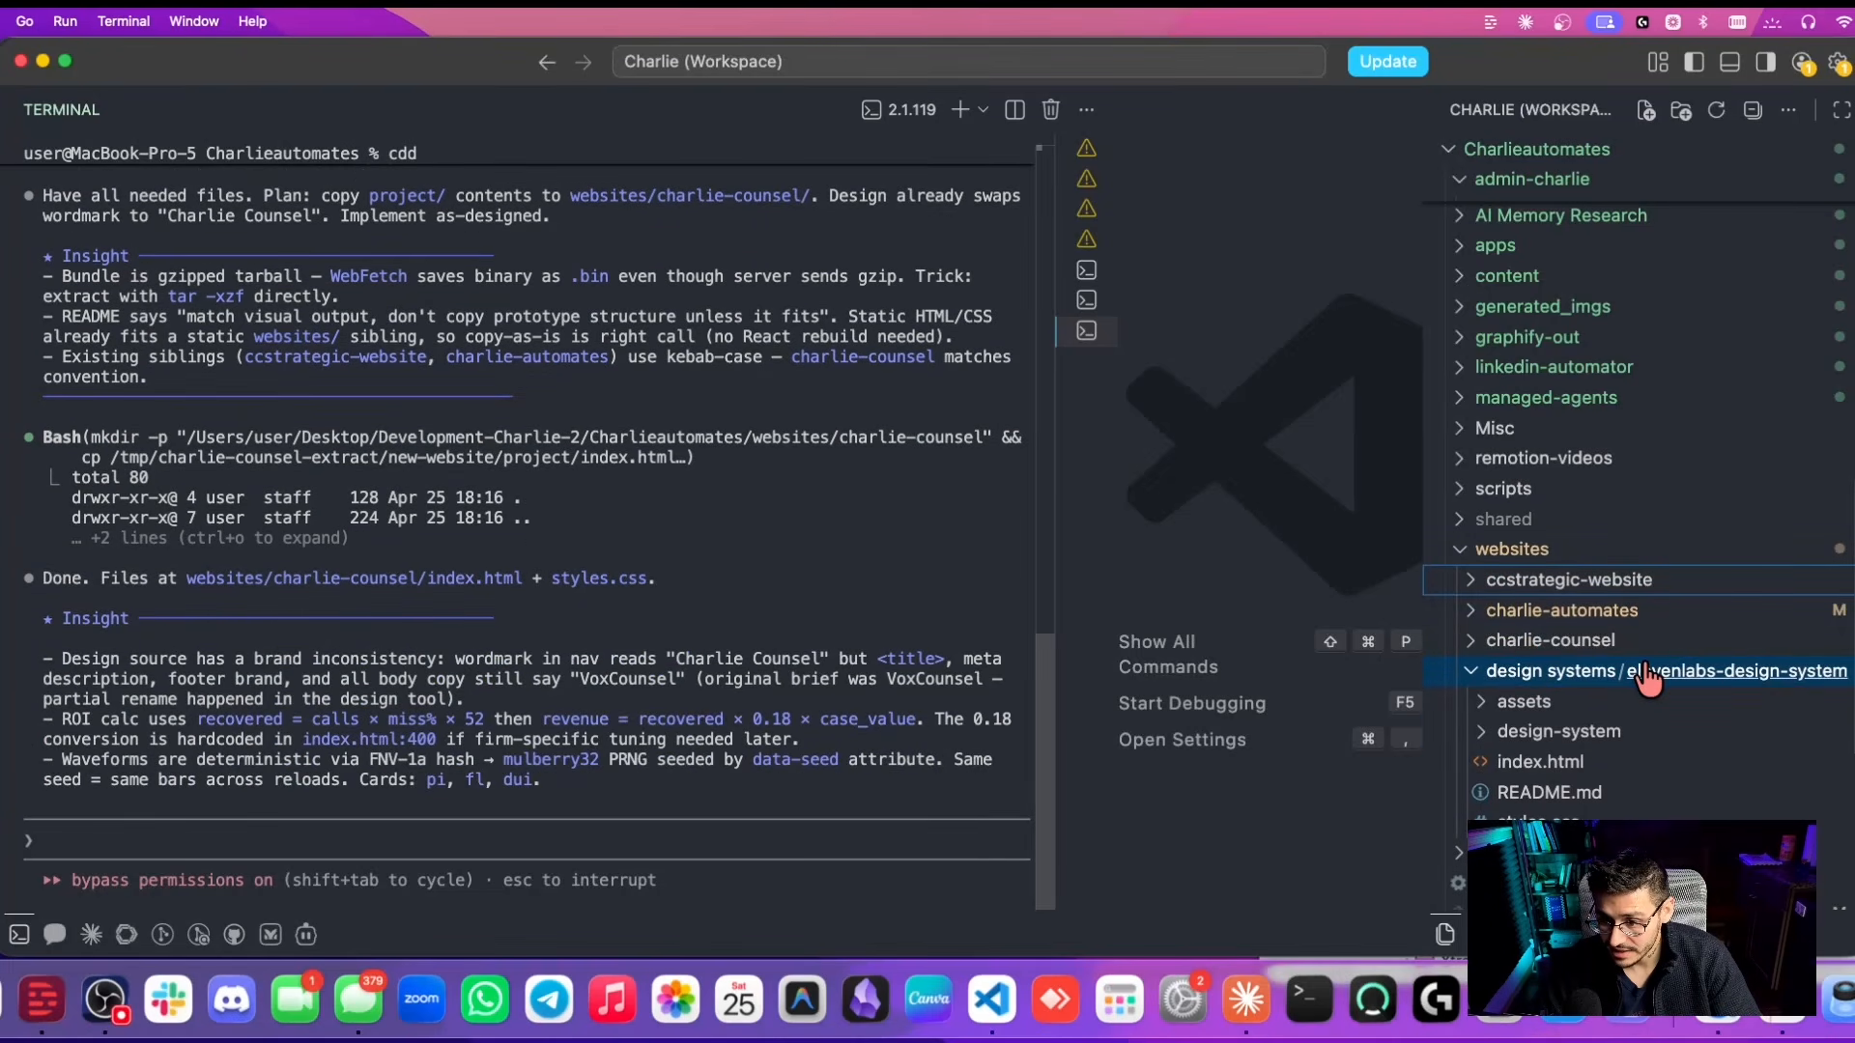
pyautogui.moveTo(1703, 683)
pyautogui.mouseDown()
pyautogui.moveTo(1284, 522)
pyautogui.moveTo(815, 588)
pyautogui.moveTo(1704, 683)
pyautogui.mouseUp()
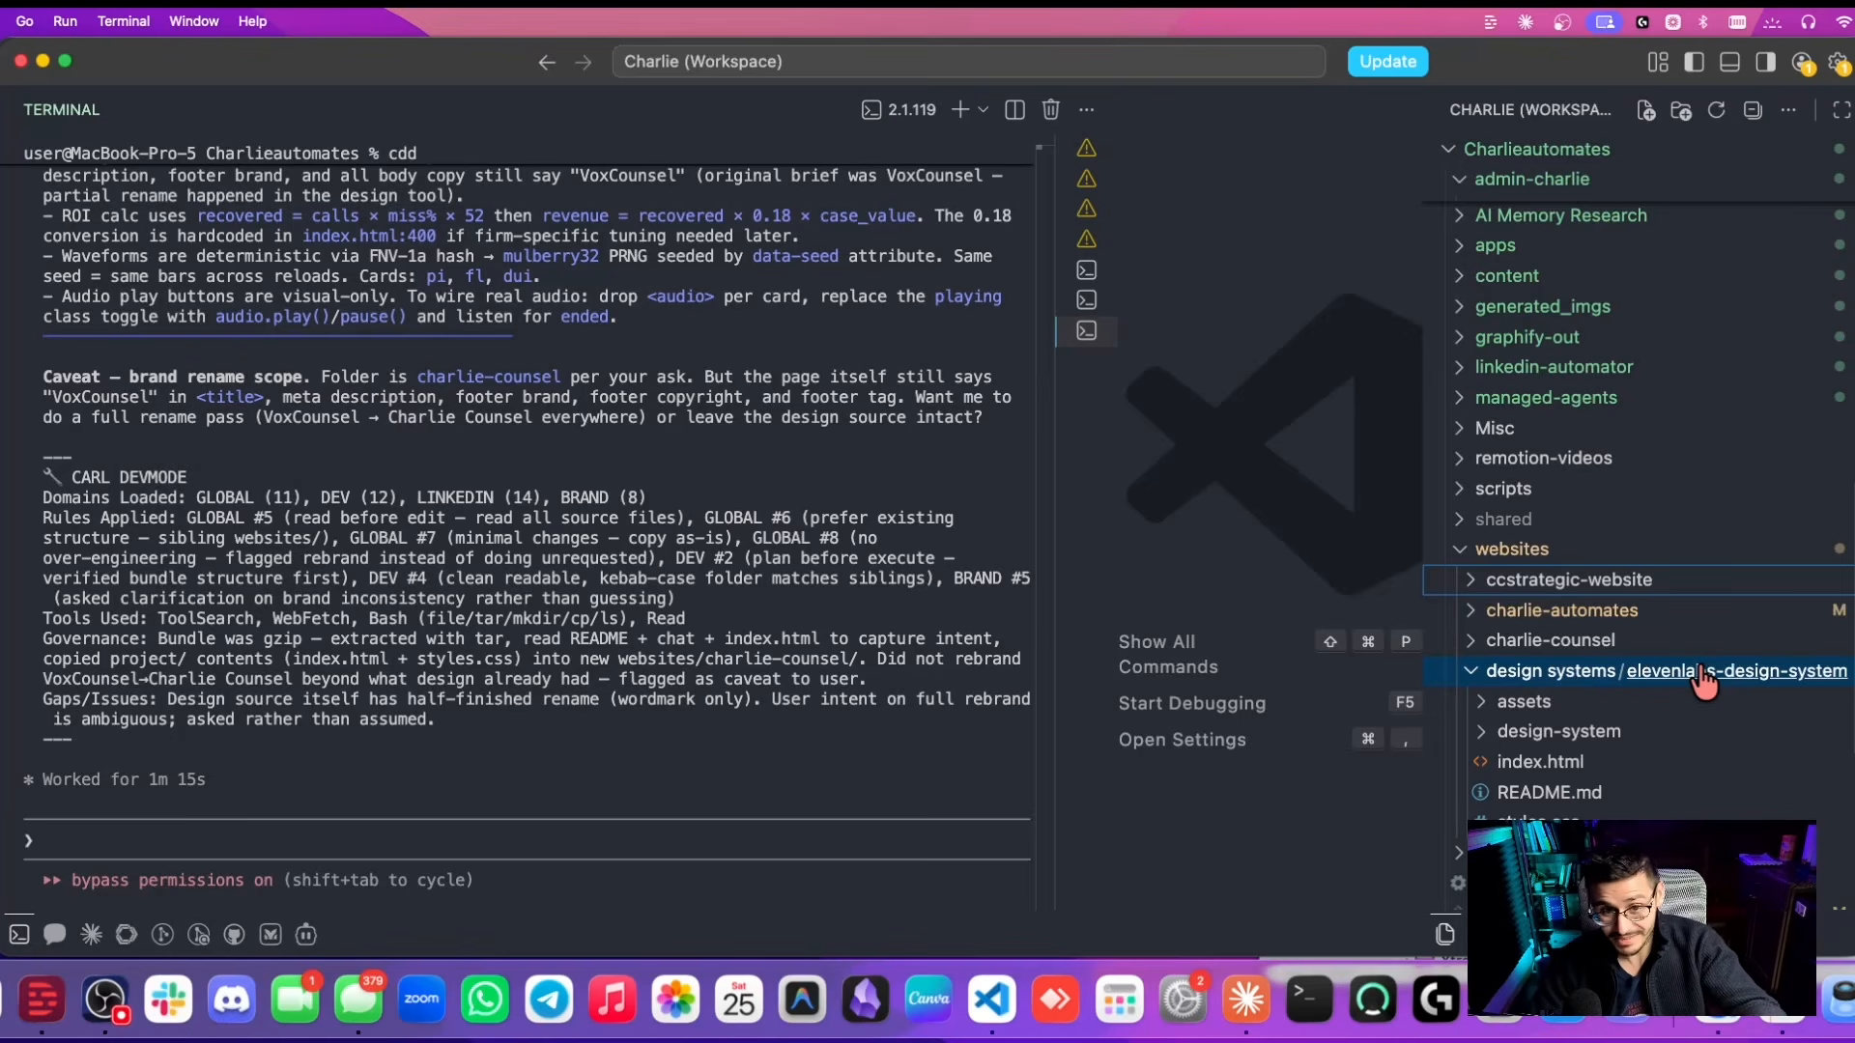
pyautogui.scroll(-3, 1702, 682)
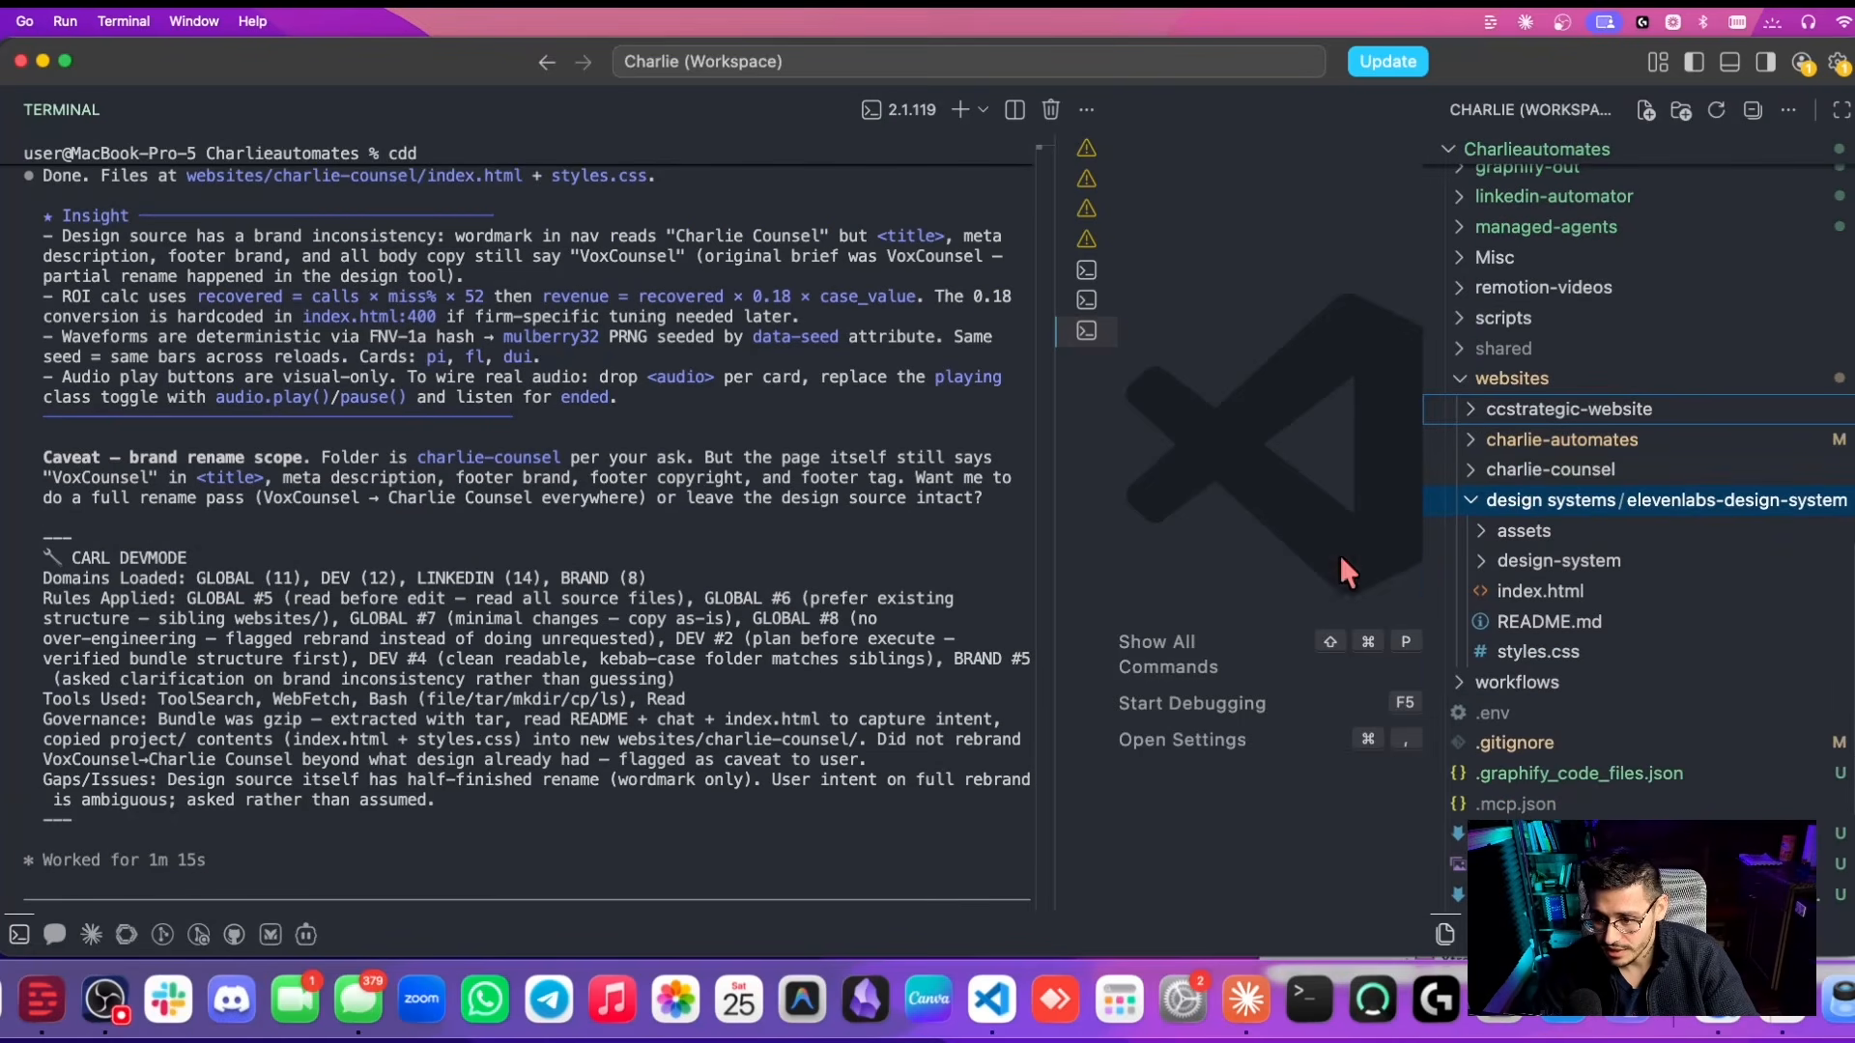
pyautogui.click(474, 838)
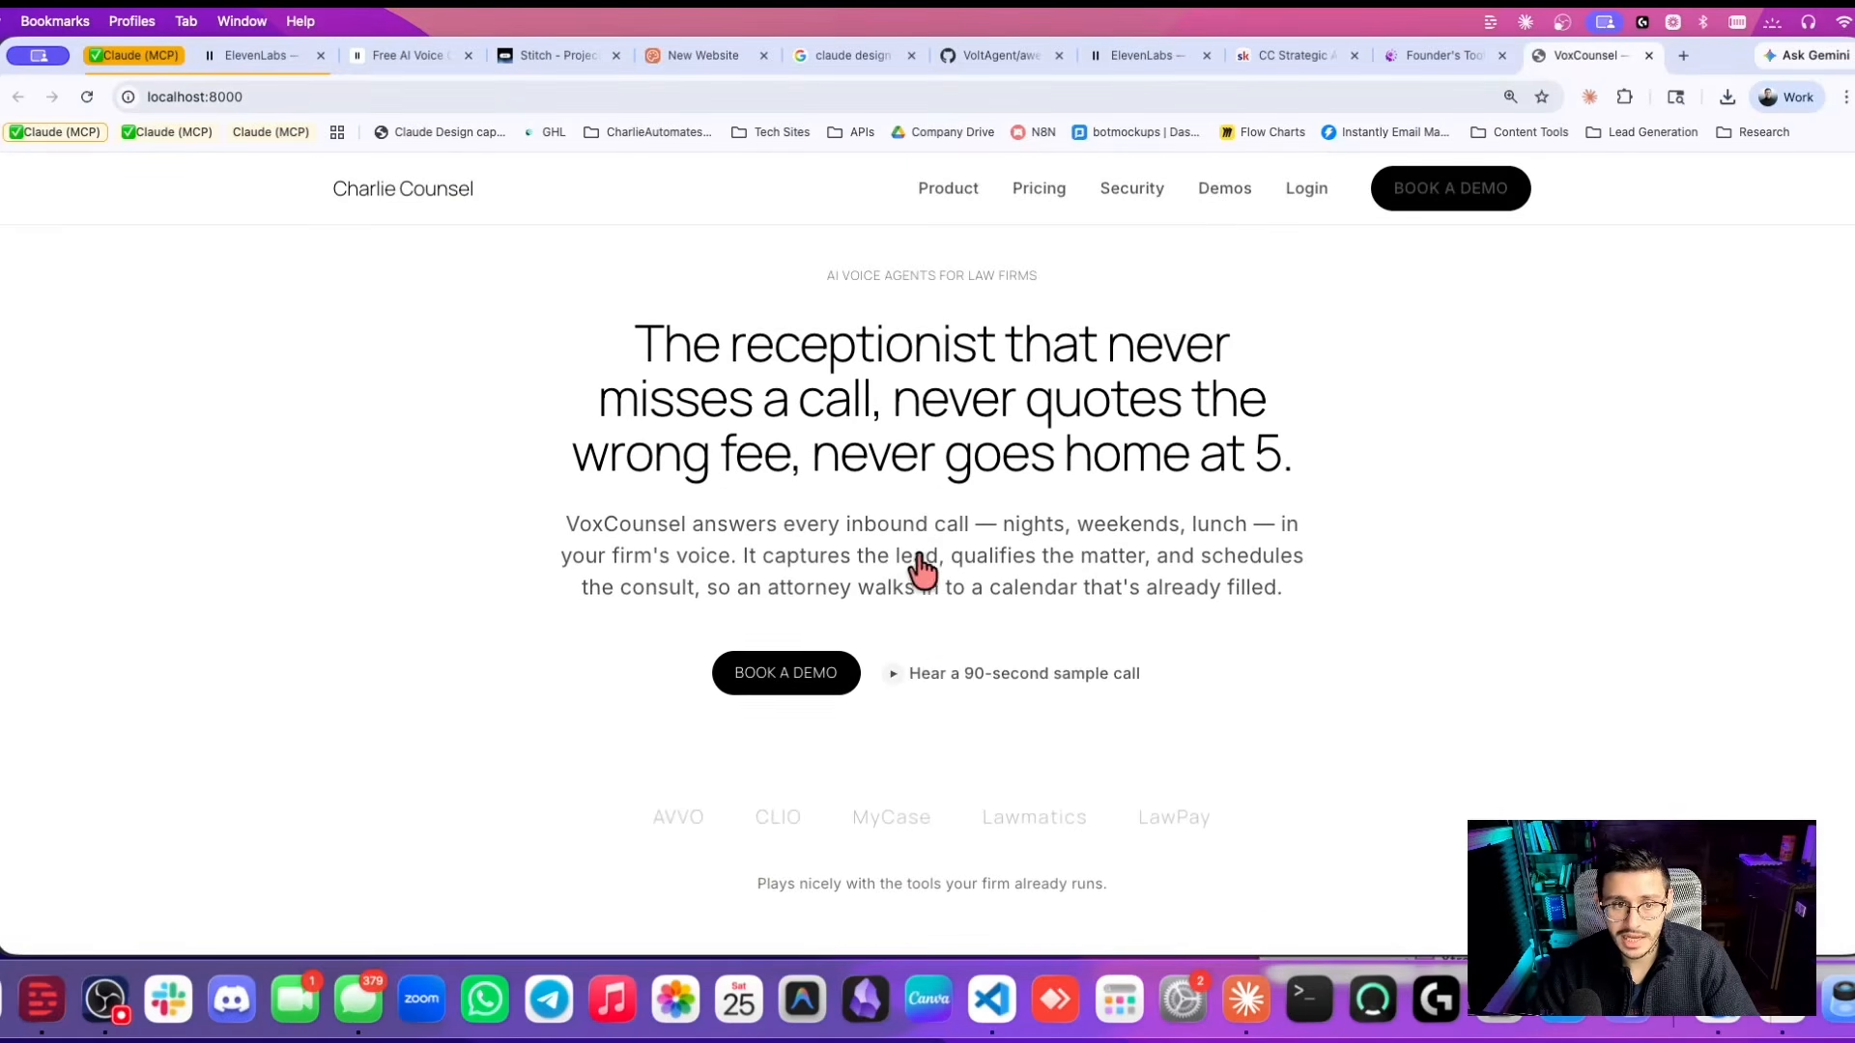
# On localhost:8000, set the ROI calculator to a $23,500 case value and 225 inbound calls.
pyautogui.scroll(-10, 615, 386)
pyautogui.scroll(-10, 623, 397)
pyautogui.moveTo(1208, 521)
pyautogui.mouseDown()
pyautogui.moveTo(1027, 544)
pyautogui.moveTo(1262, 526)
pyautogui.moveTo(1194, 529)
pyautogui.mouseUp()
pyautogui.moveTo(1062, 439); pyautogui.dragTo(1193, 455)
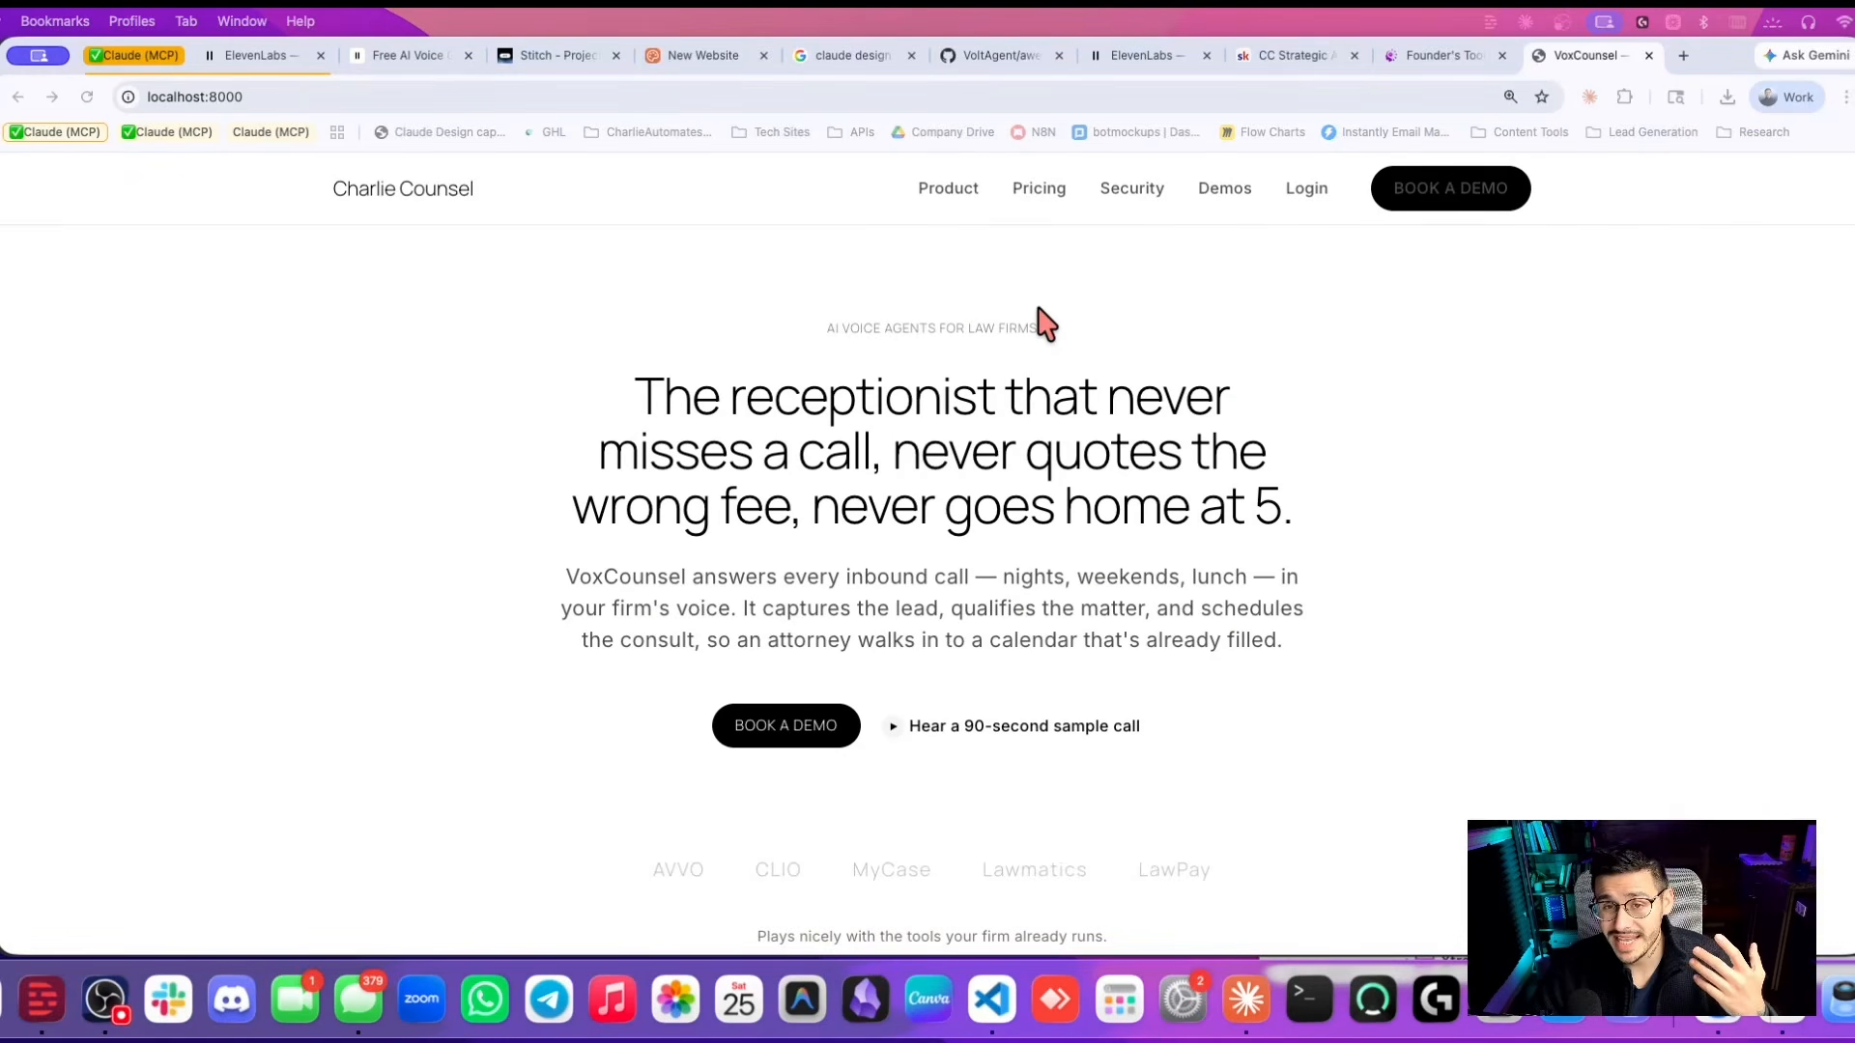
pyautogui.scroll(-1, 1046, 324)
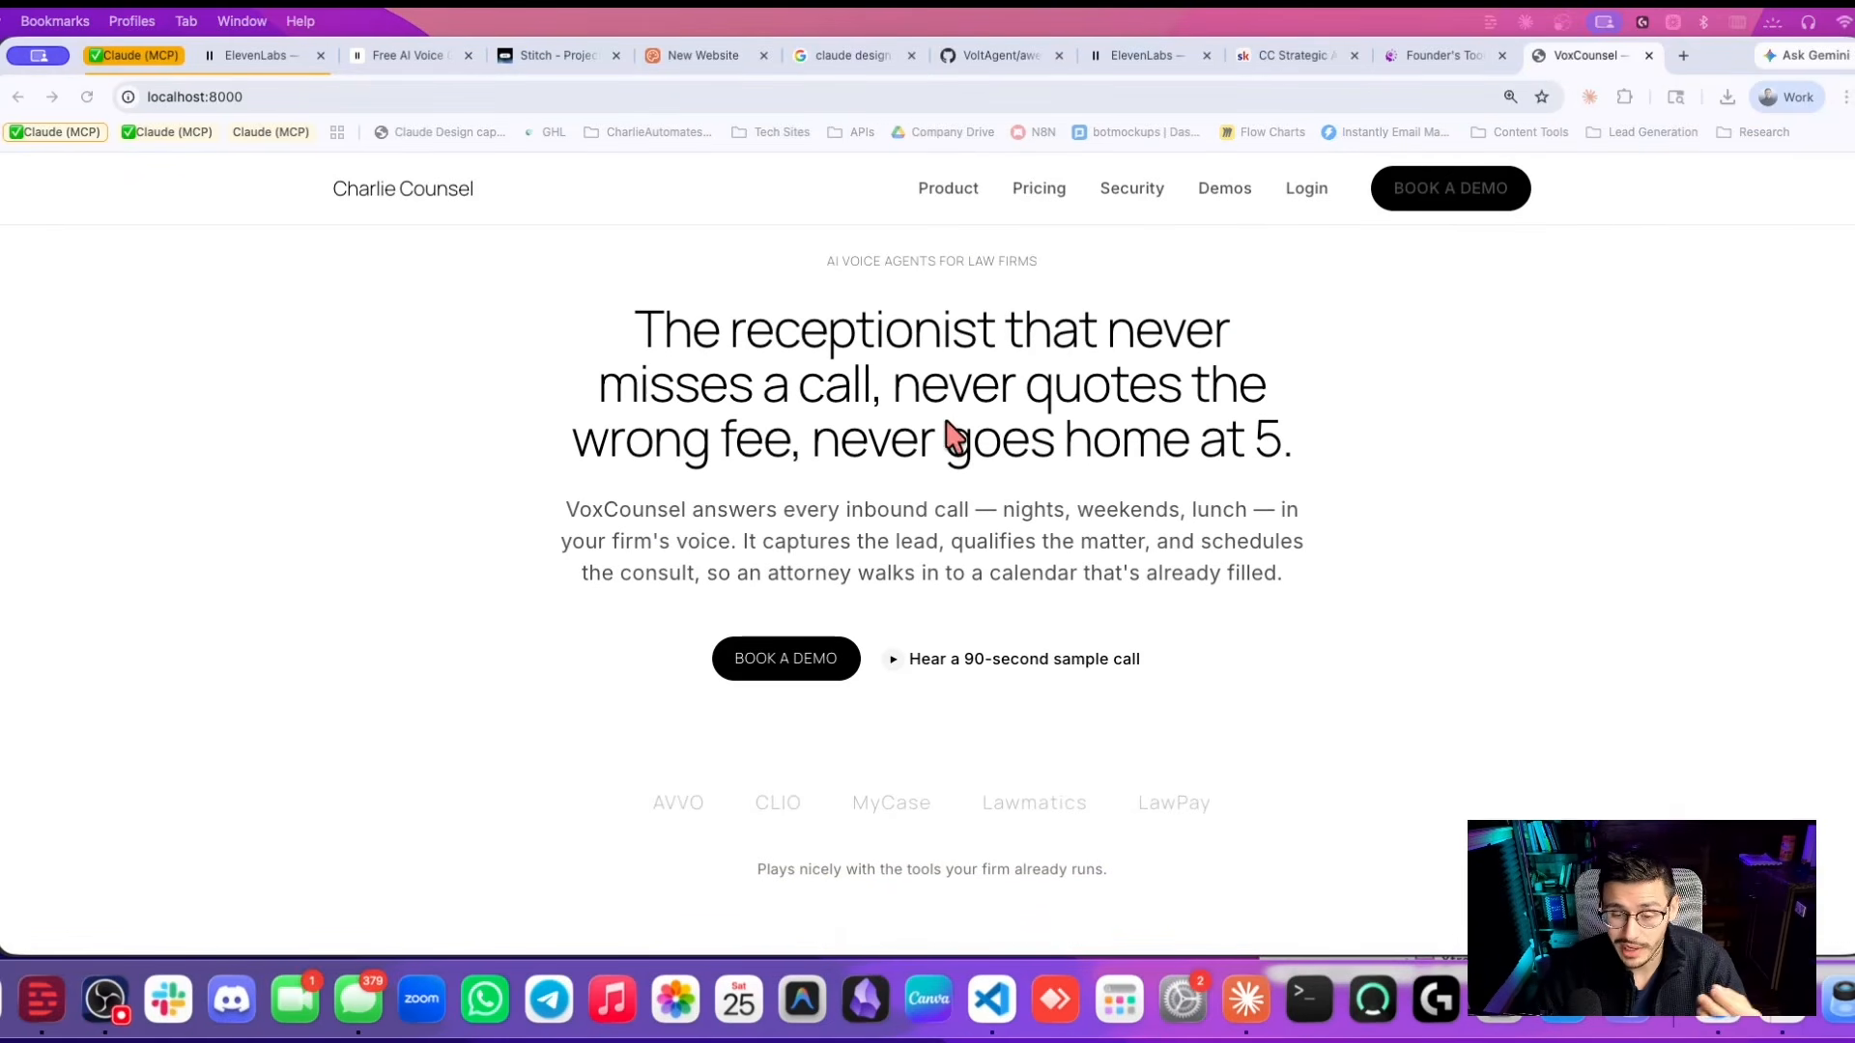
pyautogui.click(1005, 1022)
pyautogui.scroll(-5, 676, 604)
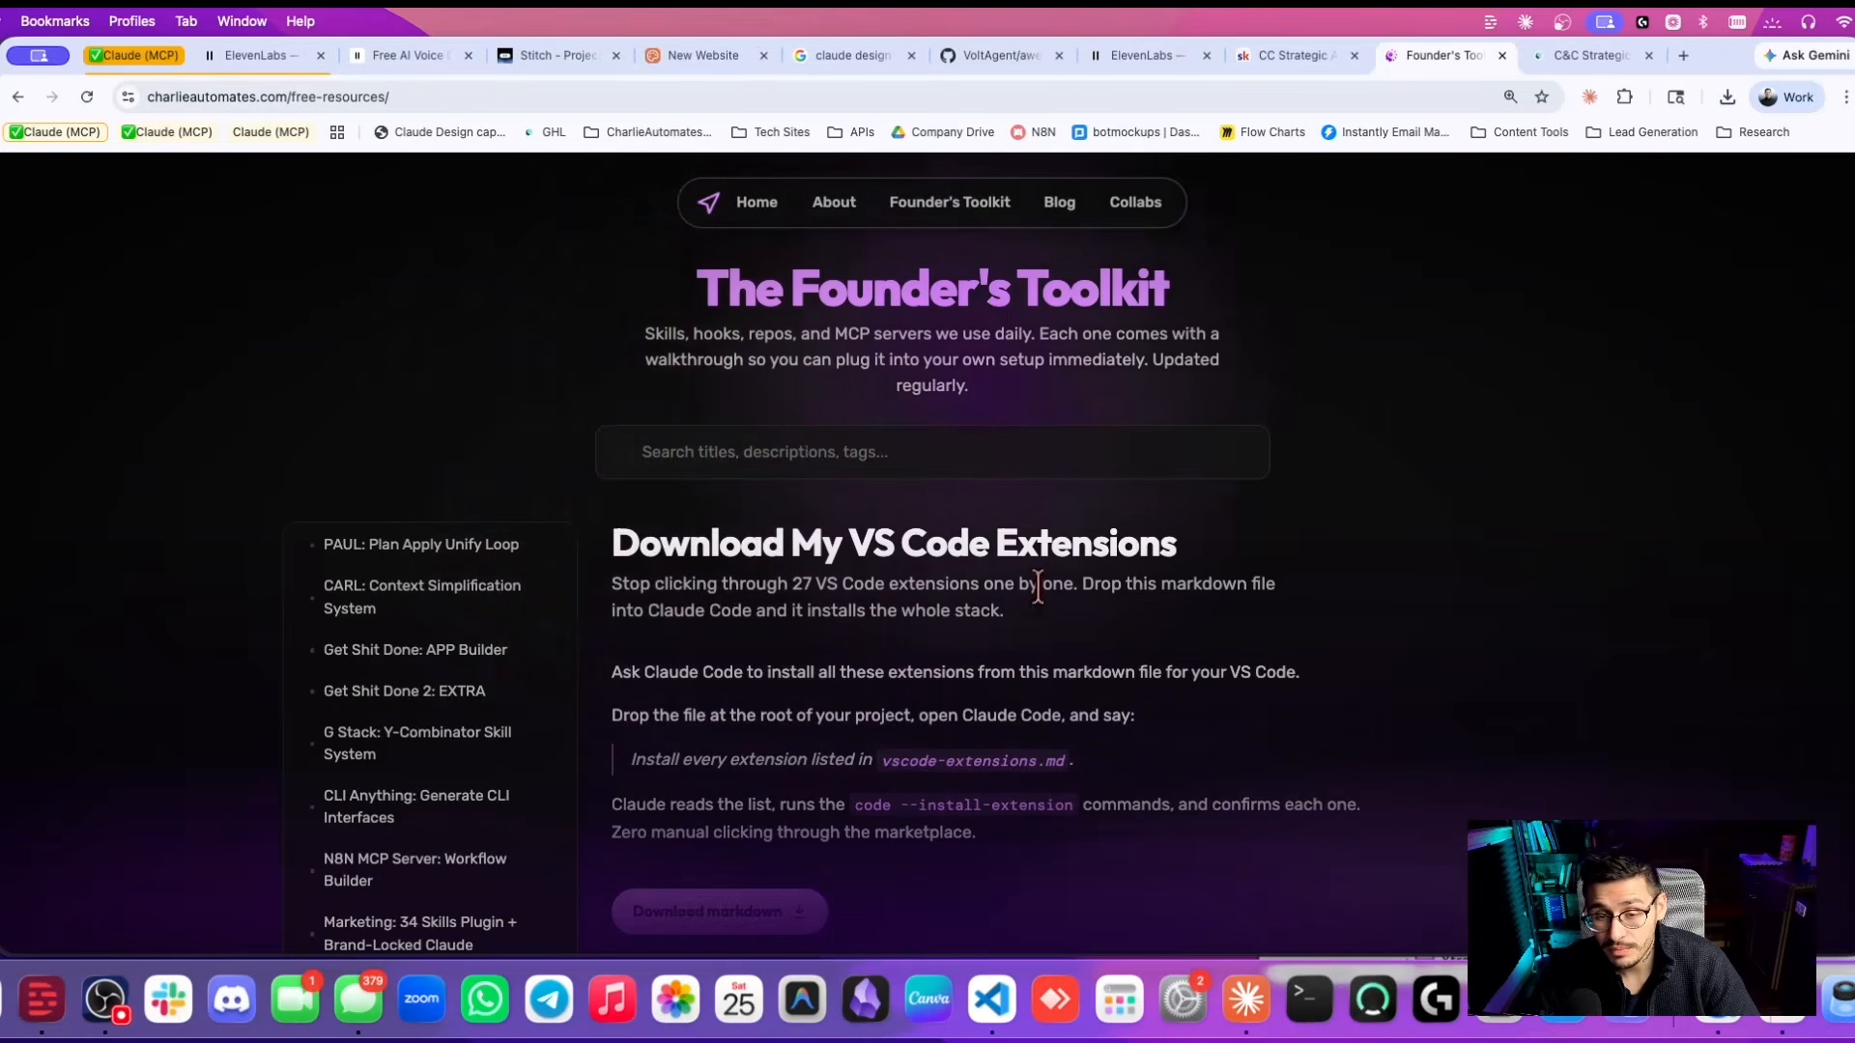
# Scroll the Founder's Toolkit resources, then show the 'Charlie Automates Toolkit optin' workflow in C&C Strategic.
pyautogui.scroll(-3, 551, 571)
pyautogui.scroll(-2, 881, 663)
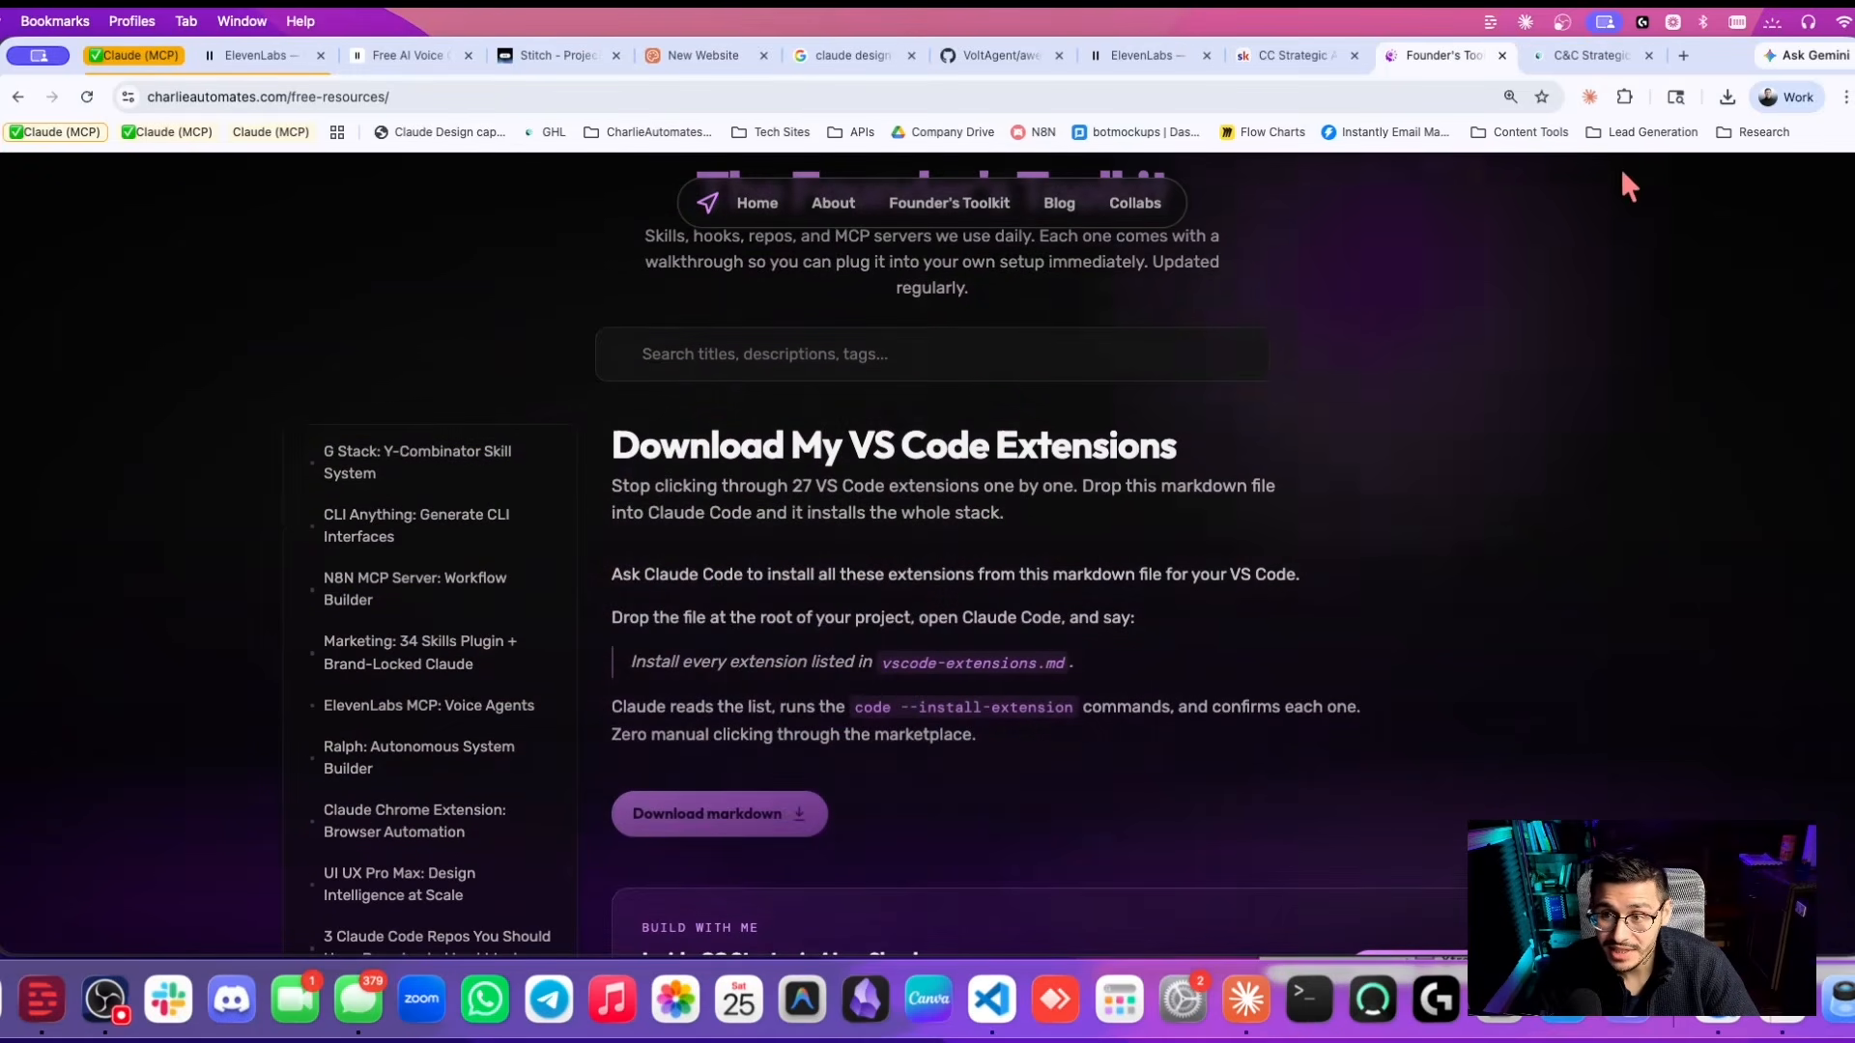
pyautogui.click(1592, 55)
pyautogui.scroll(-1, 1015, 705)
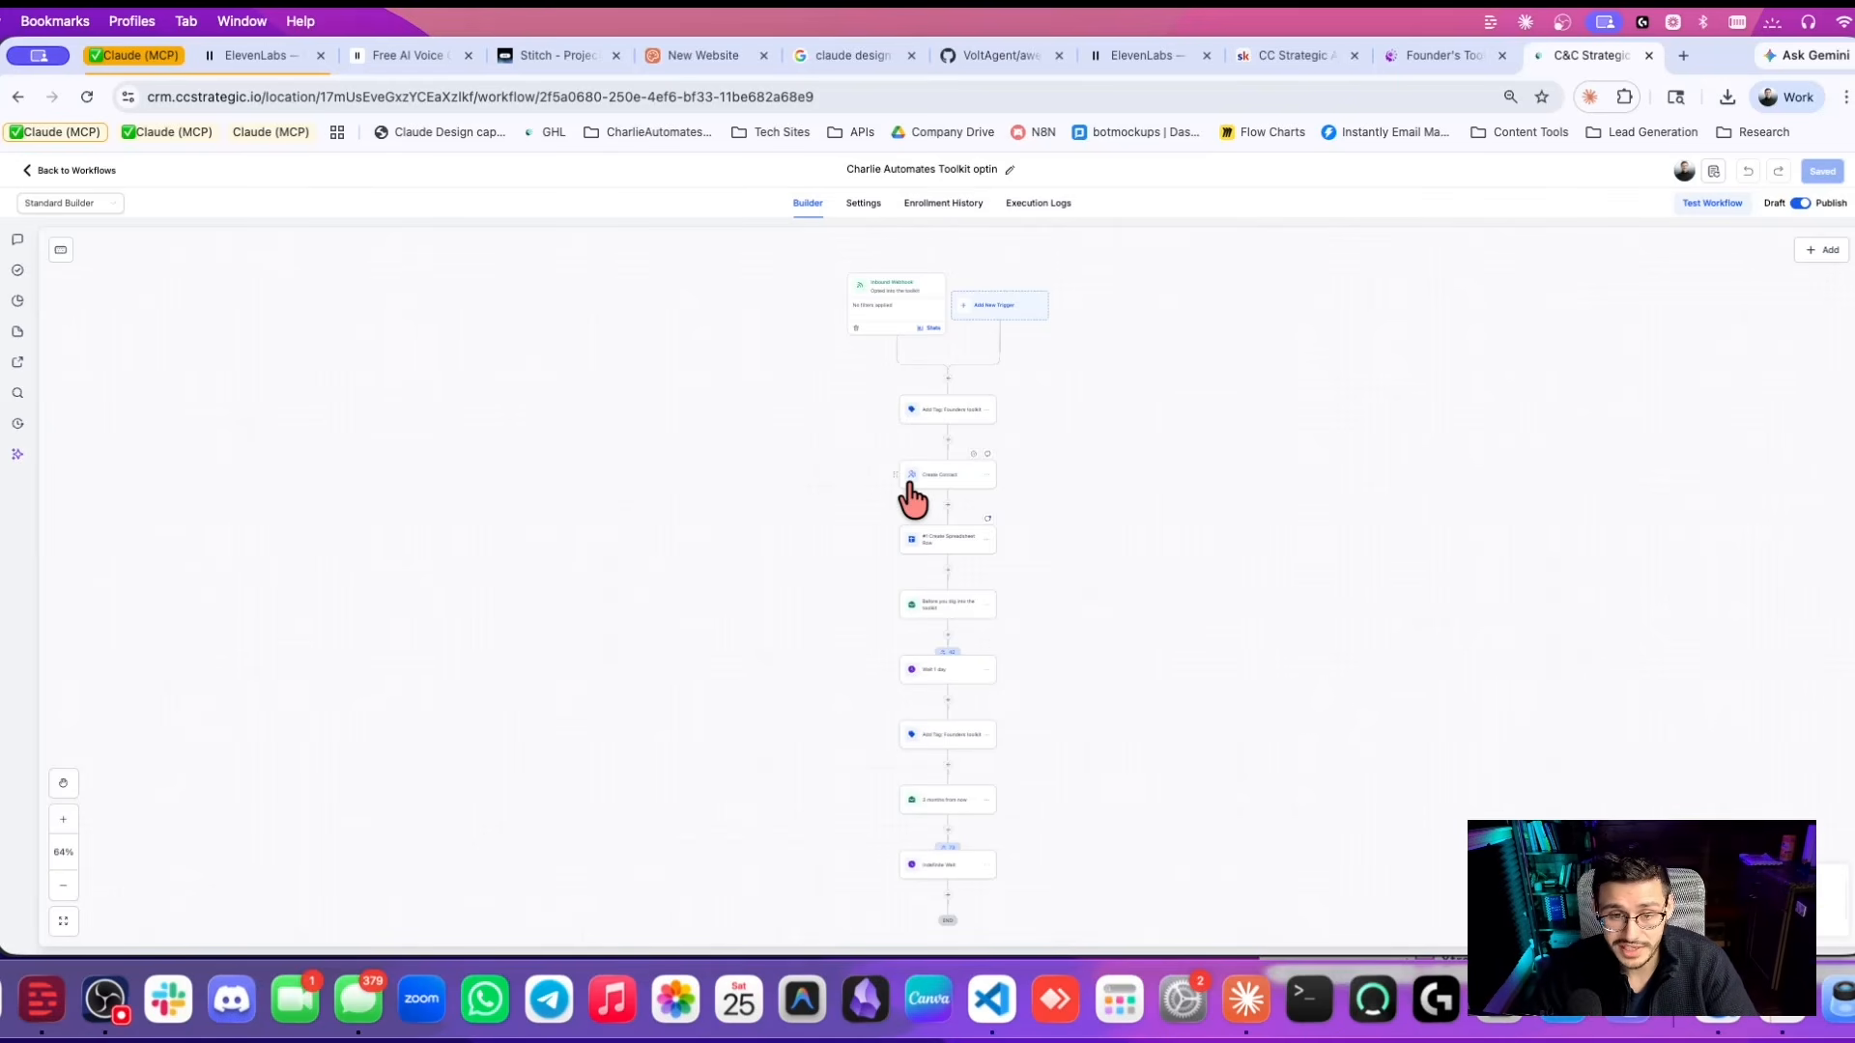
# Scroll through the workflow folders, conversations and the Opportunities pipeline stages sideways.
pyautogui.scroll(-1, 910, 484)
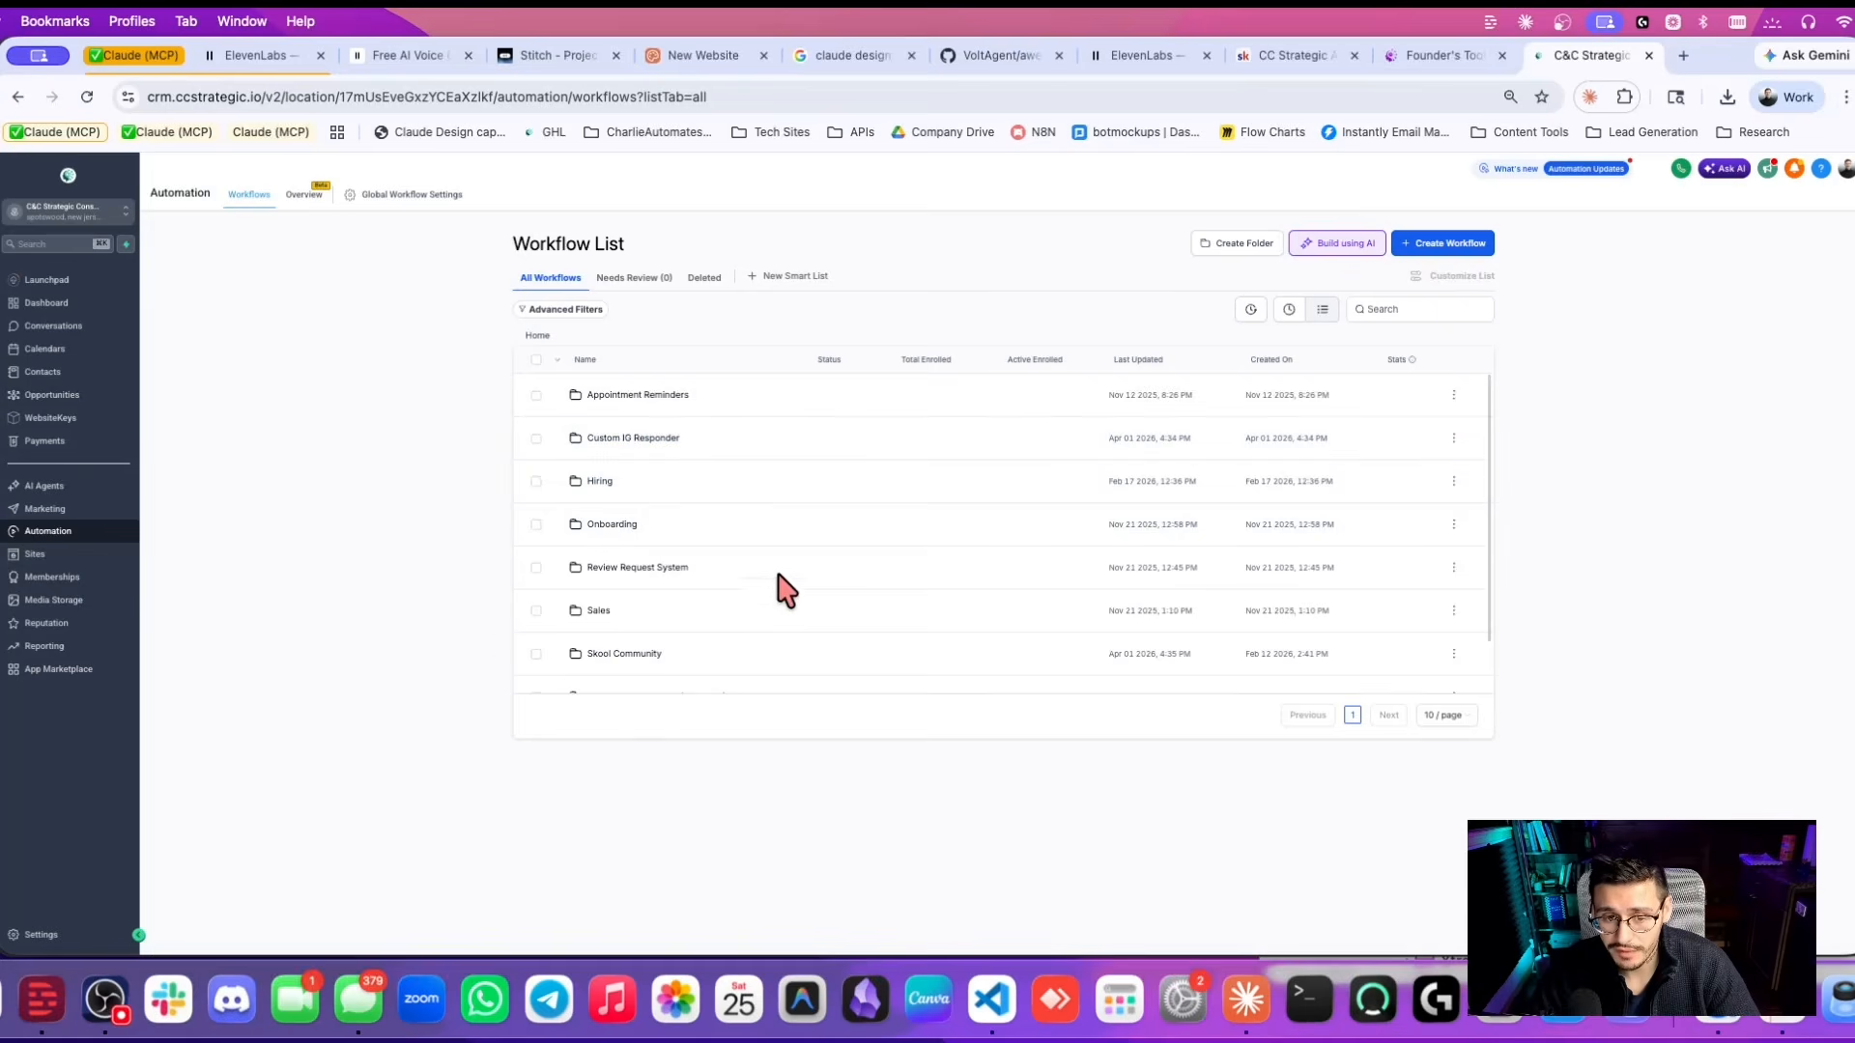
pyautogui.scroll(-2, 766, 599)
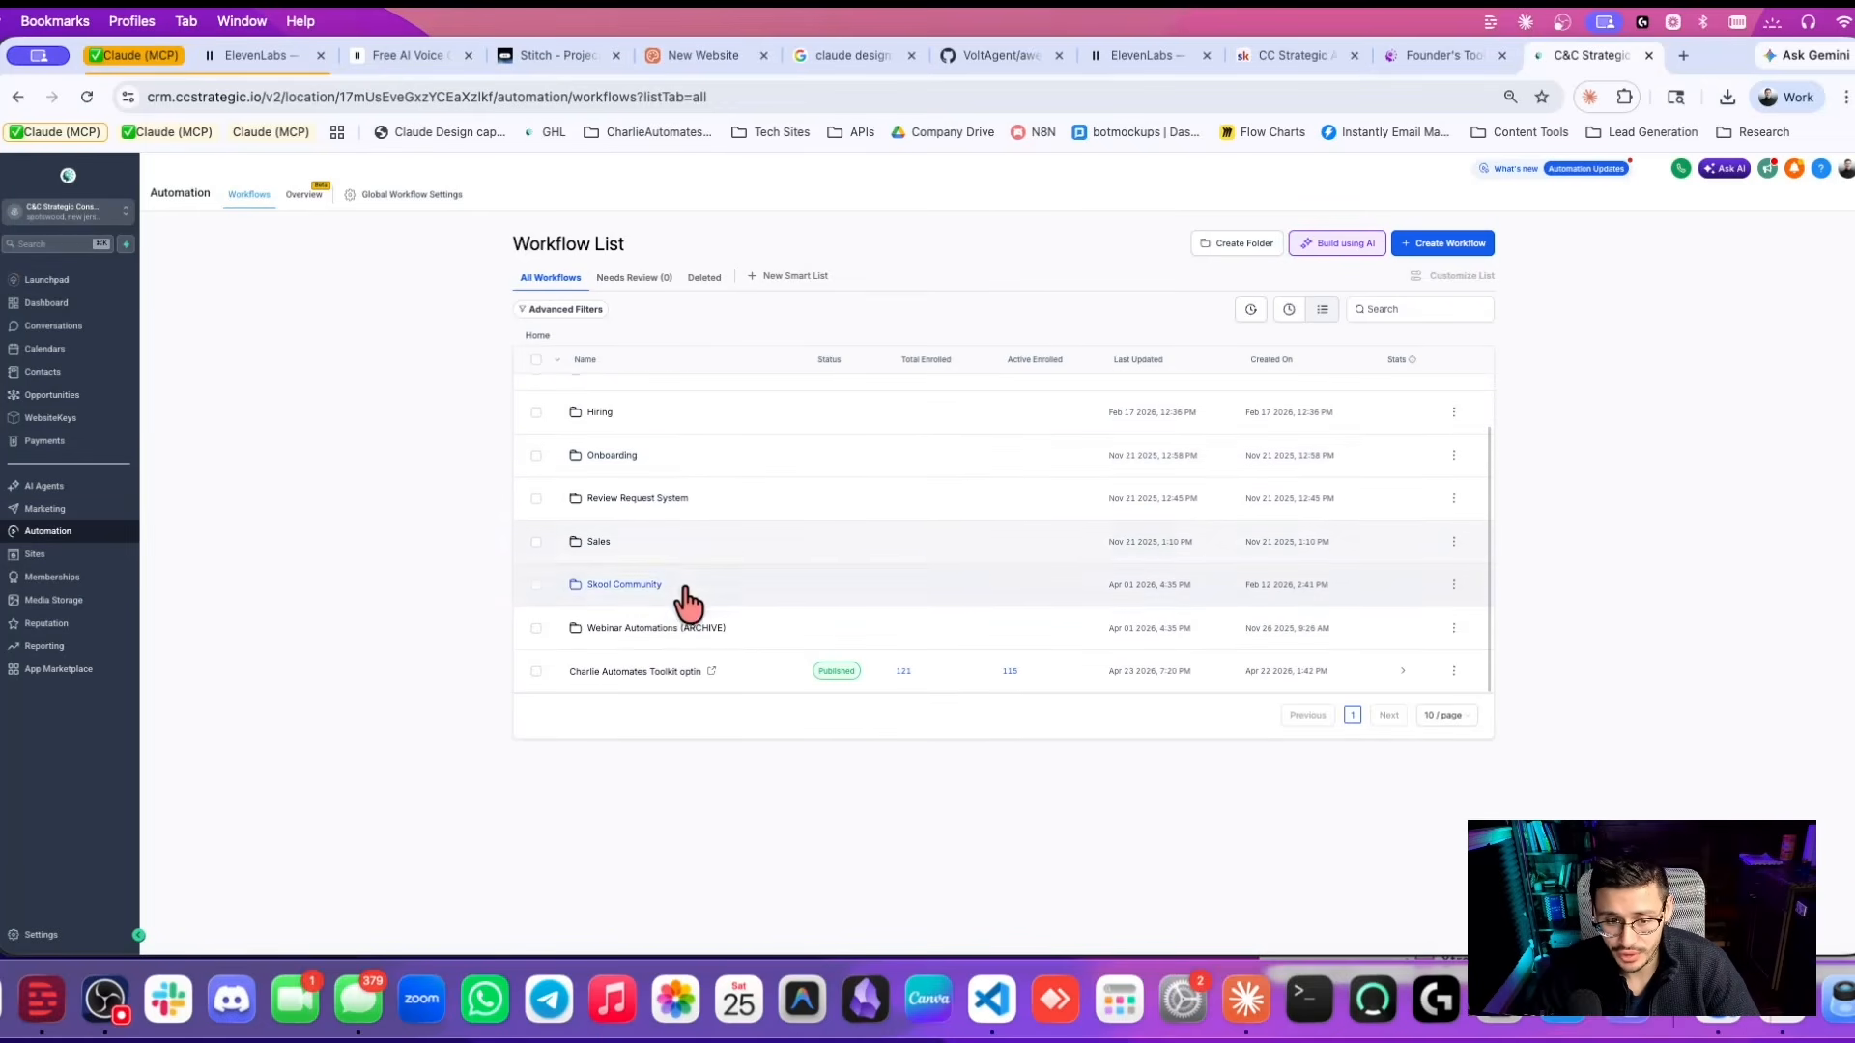
pyautogui.scroll(3, 629, 526)
pyautogui.scroll(-3, 609, 415)
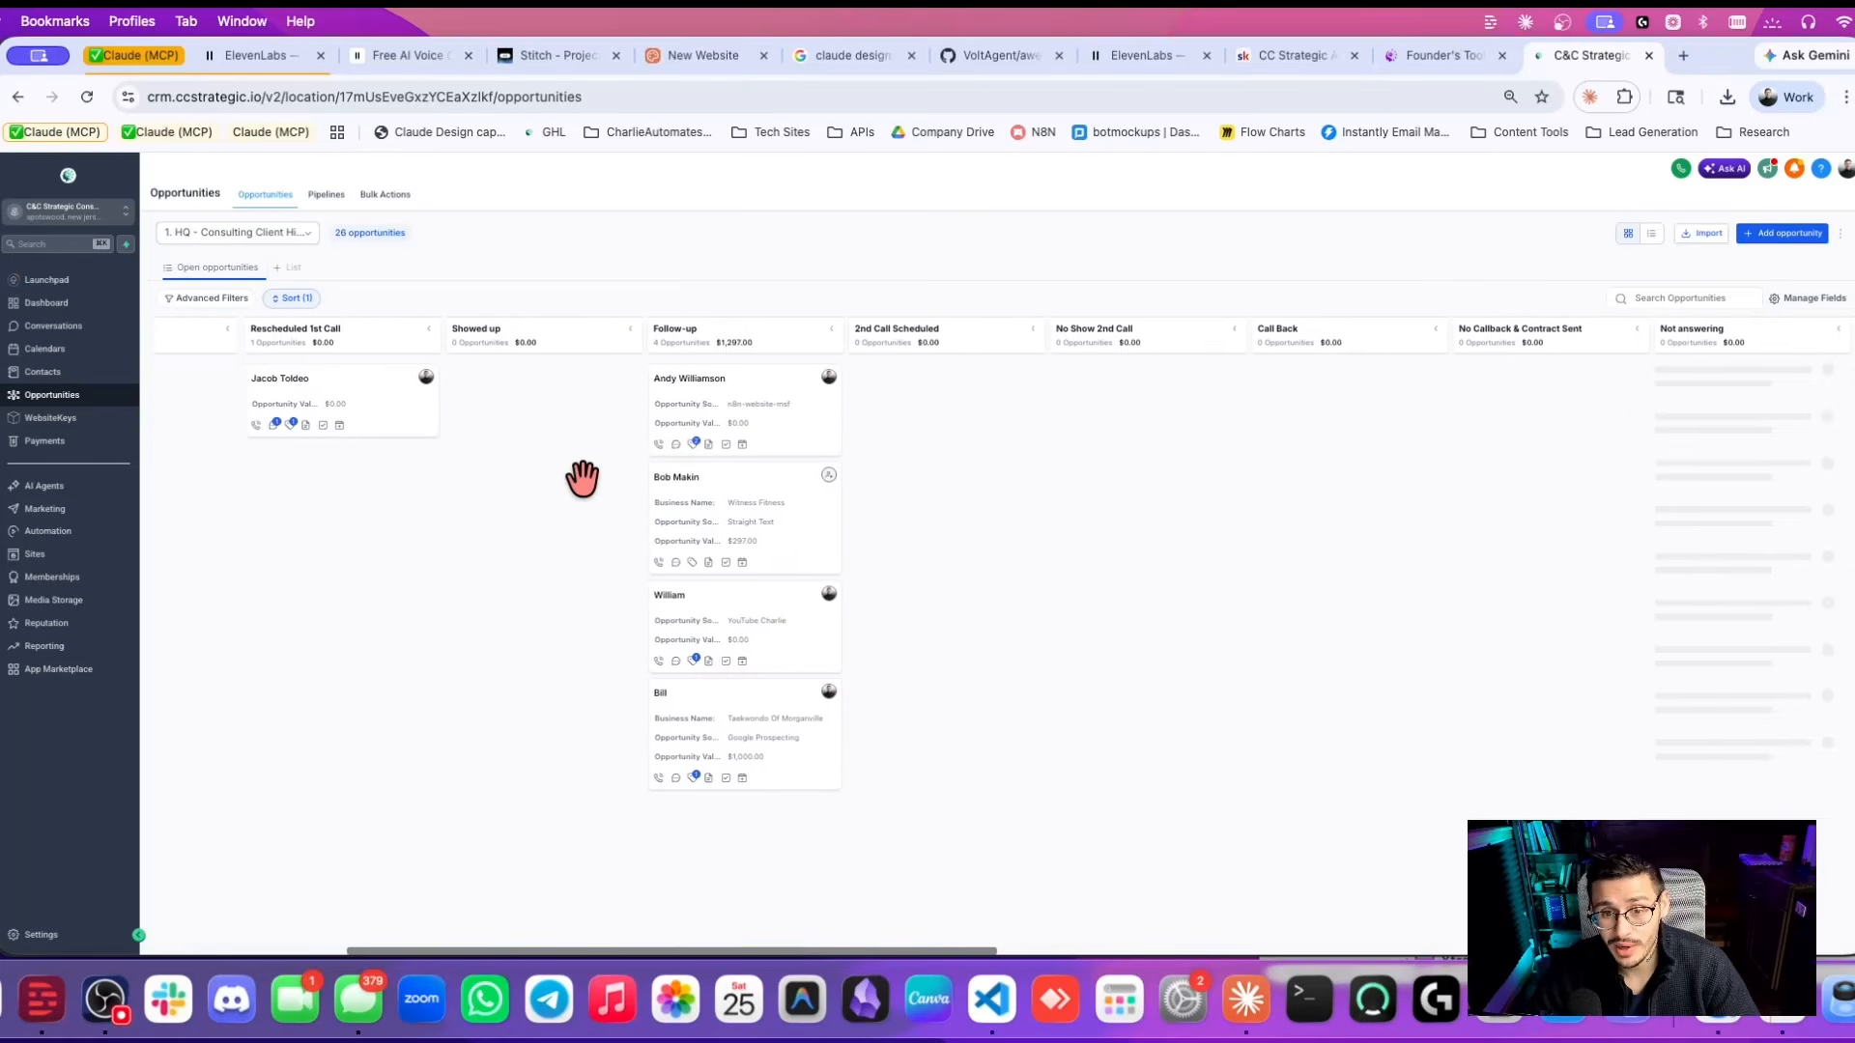
pyautogui.hscroll(5, 584, 476)
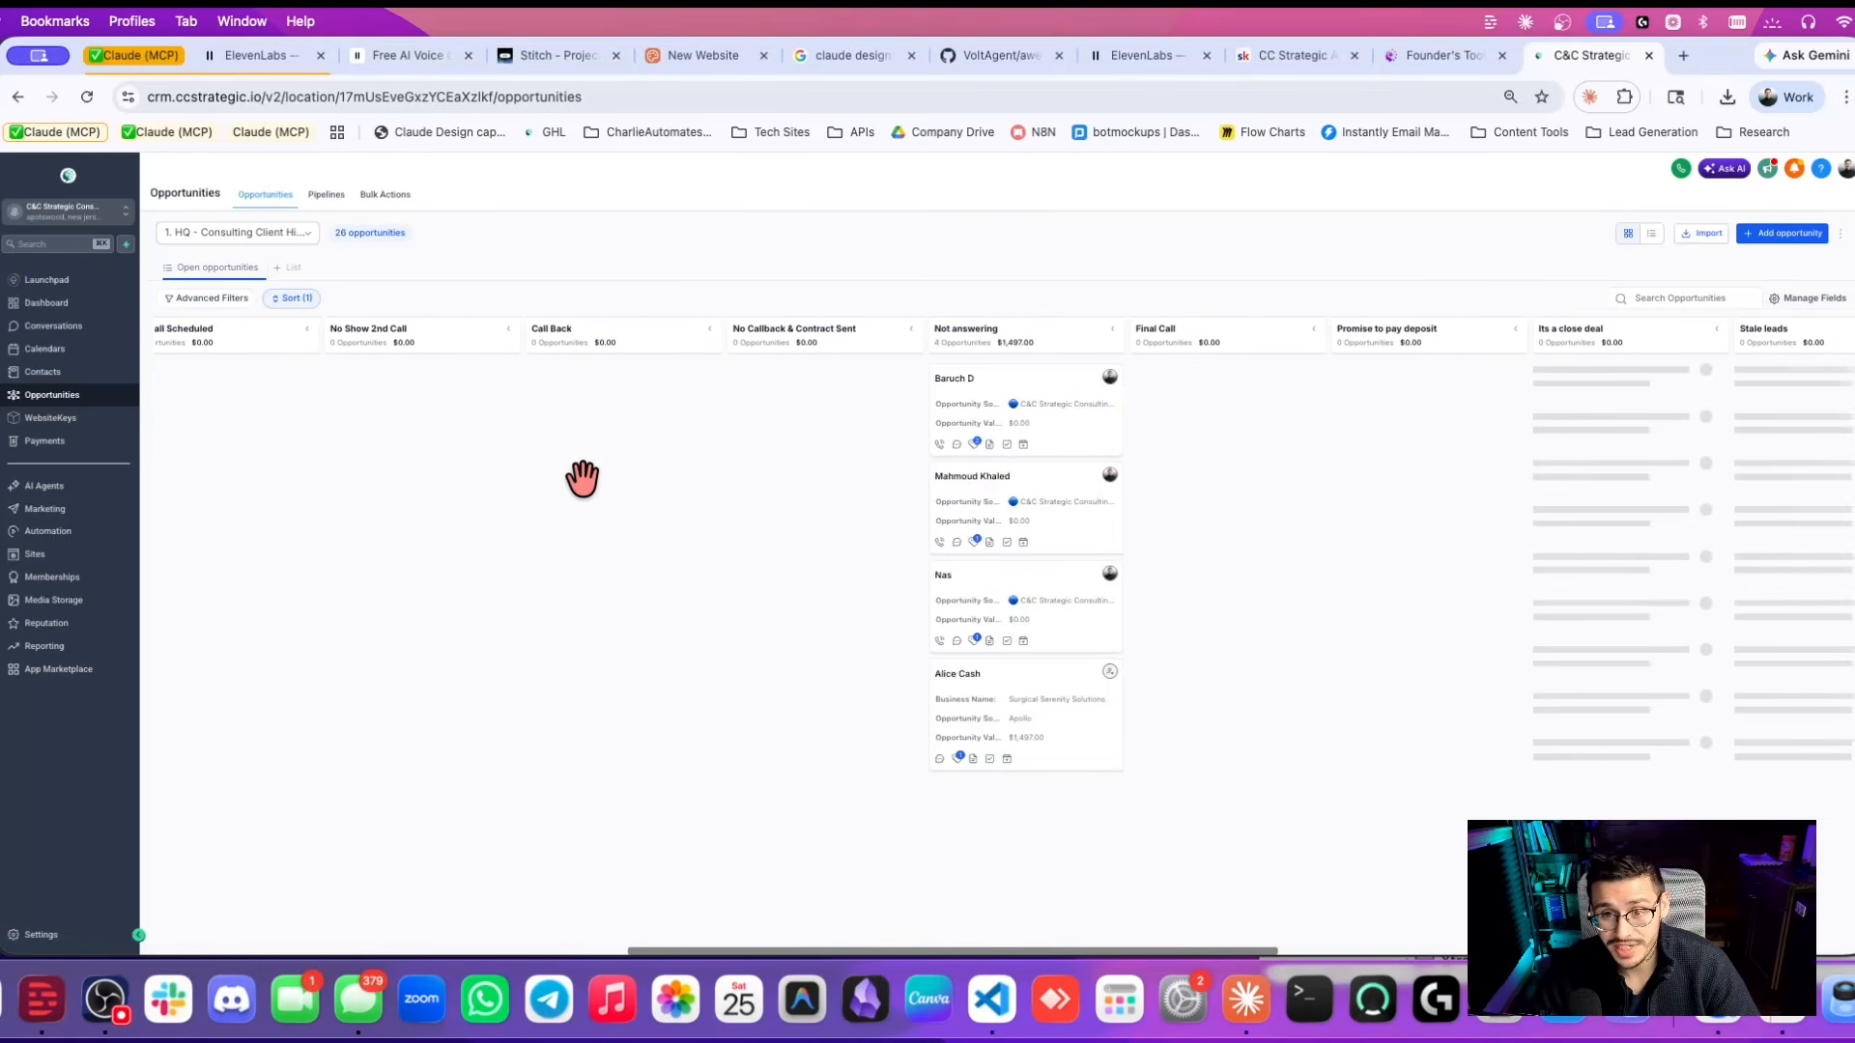
pyautogui.hscroll(8, 584, 477)
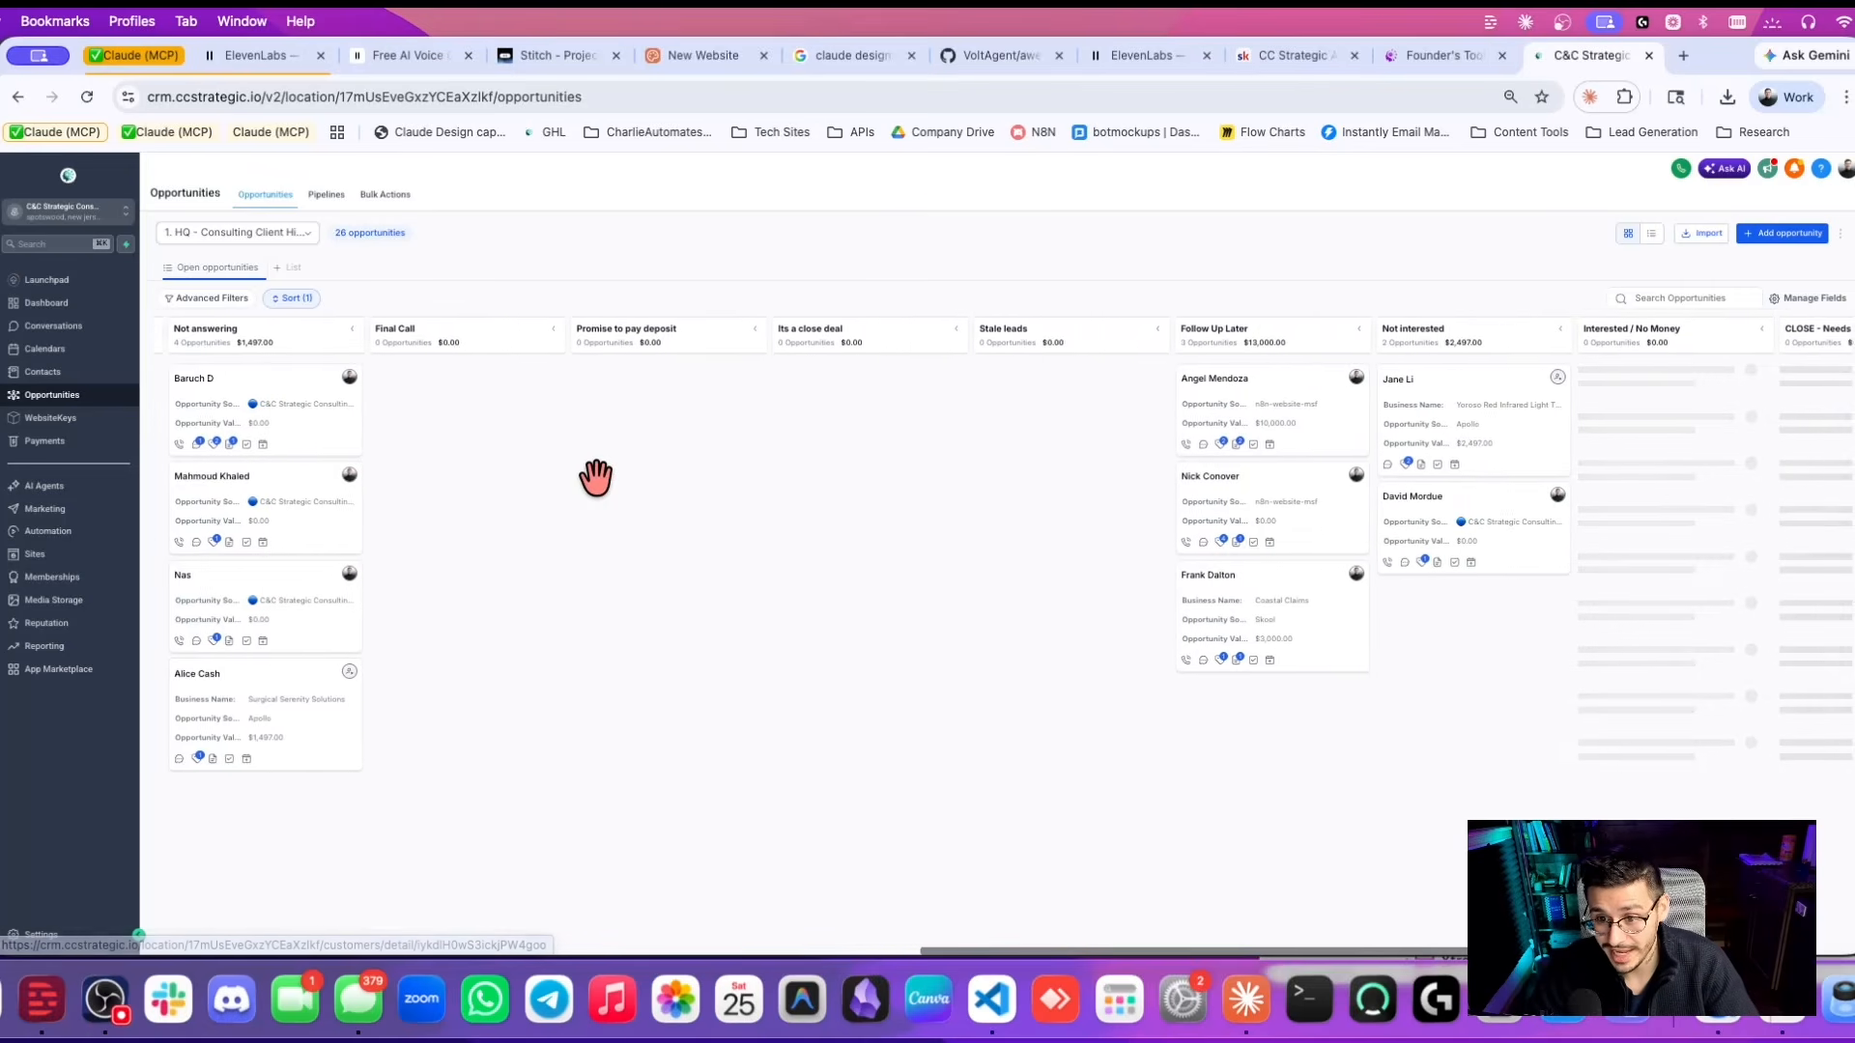
pyautogui.hscroll(2, 592, 473)
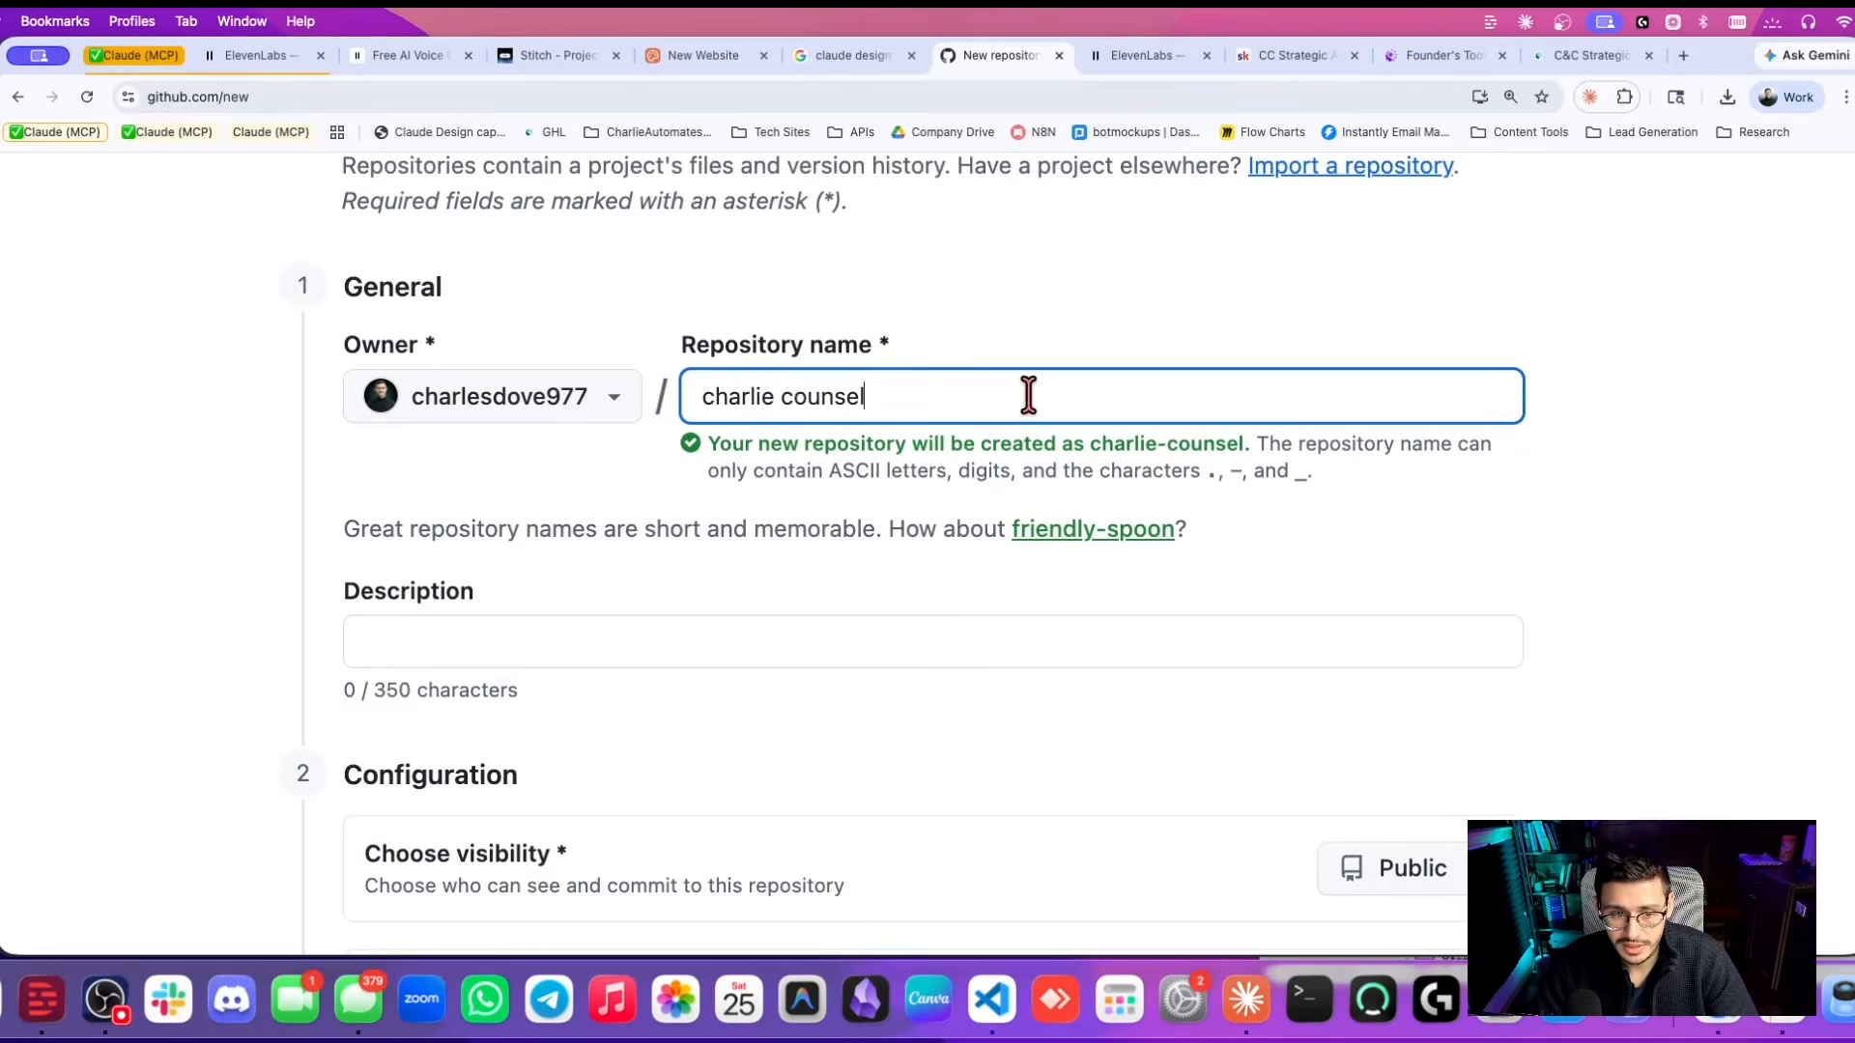
# Create a private GitHub repository named charlie-counsel.
pyautogui.scroll(-1, 811, 558)
pyautogui.click(774, 580)
pyautogui.scroll(-5, 708, 415)
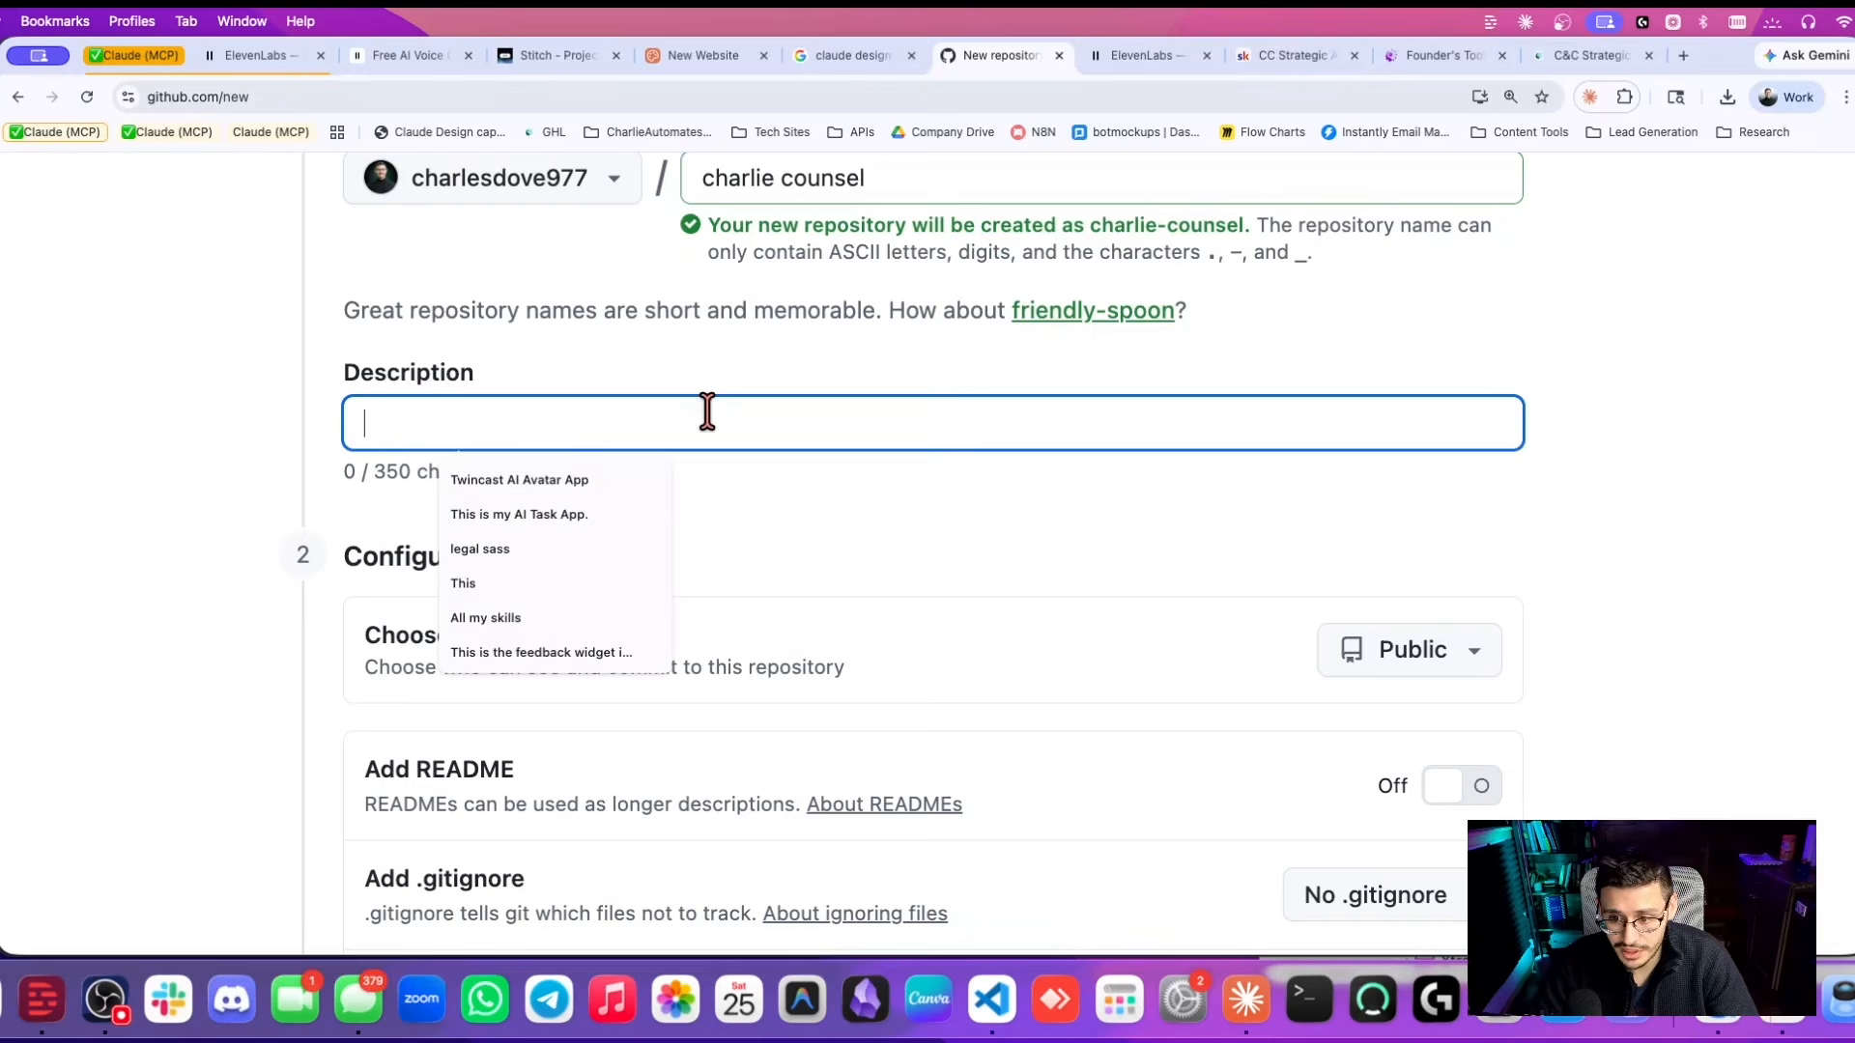
pyautogui.click(1449, 473)
pyautogui.click(1435, 642)
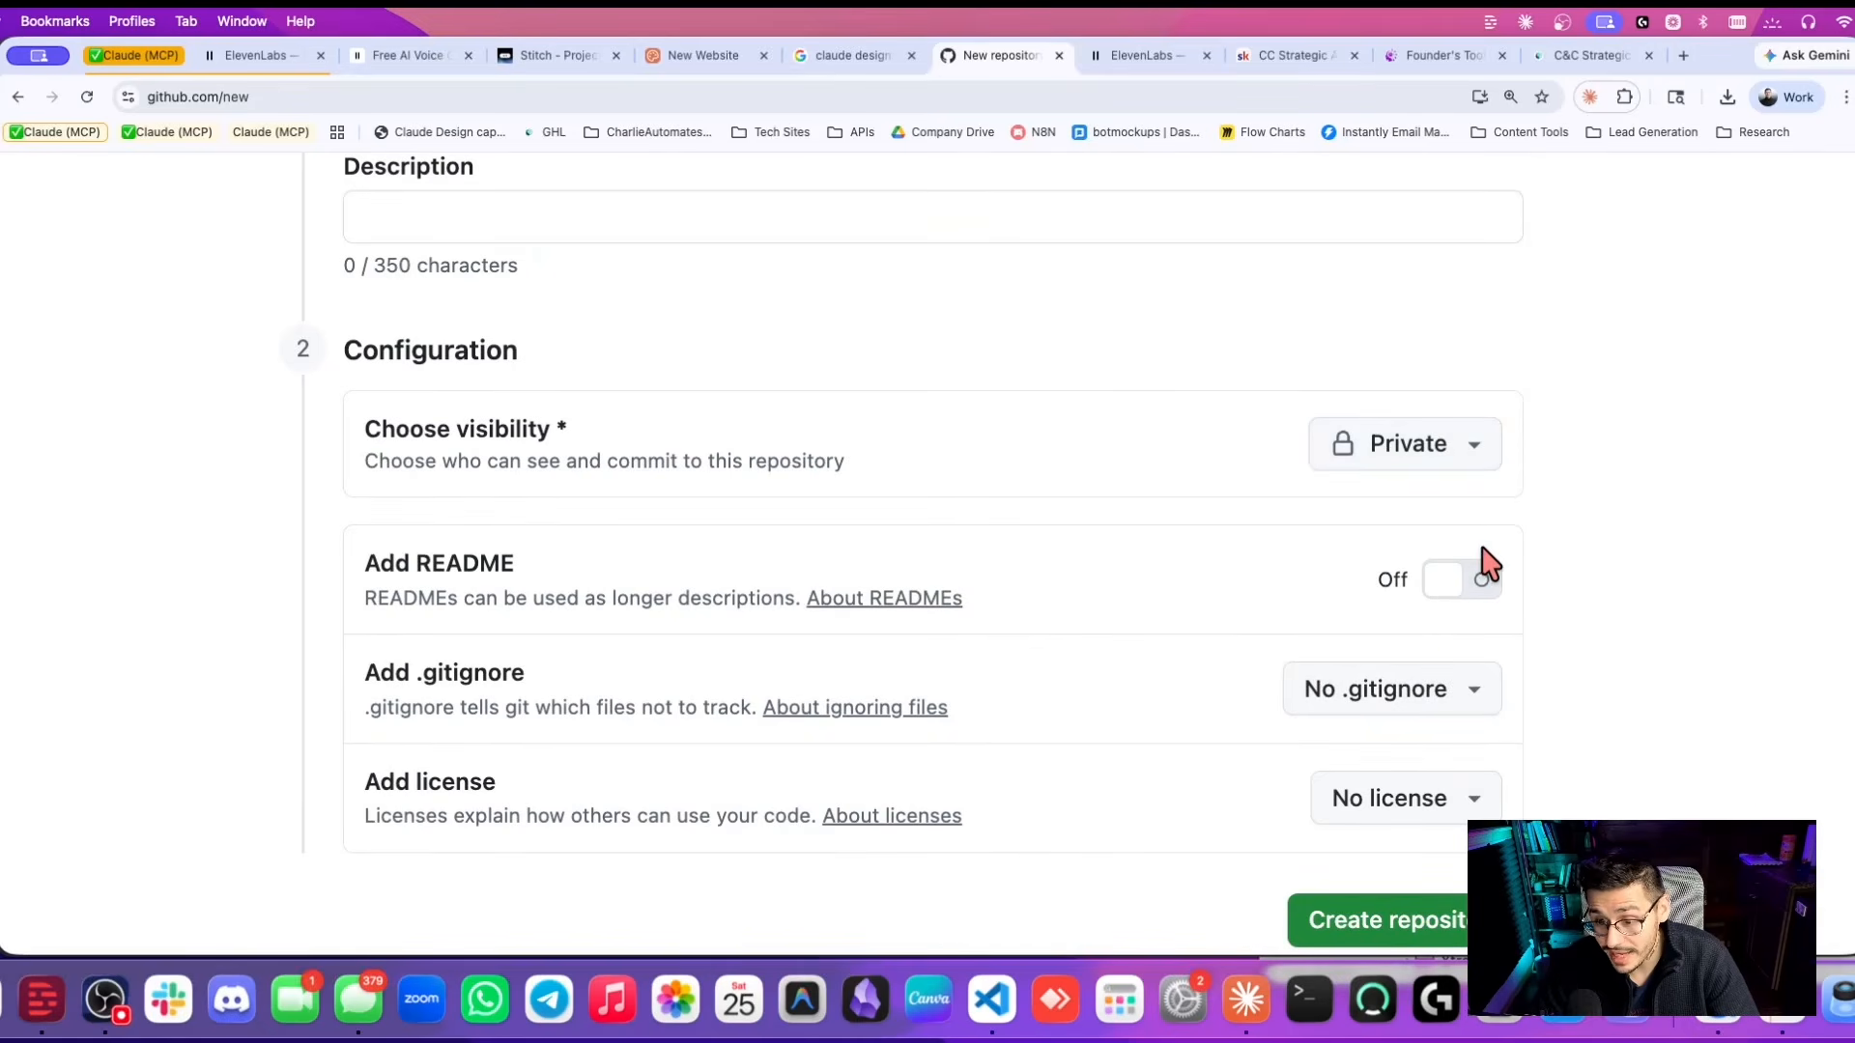
pyautogui.scroll(-2, 1512, 542)
pyautogui.click(1407, 725)
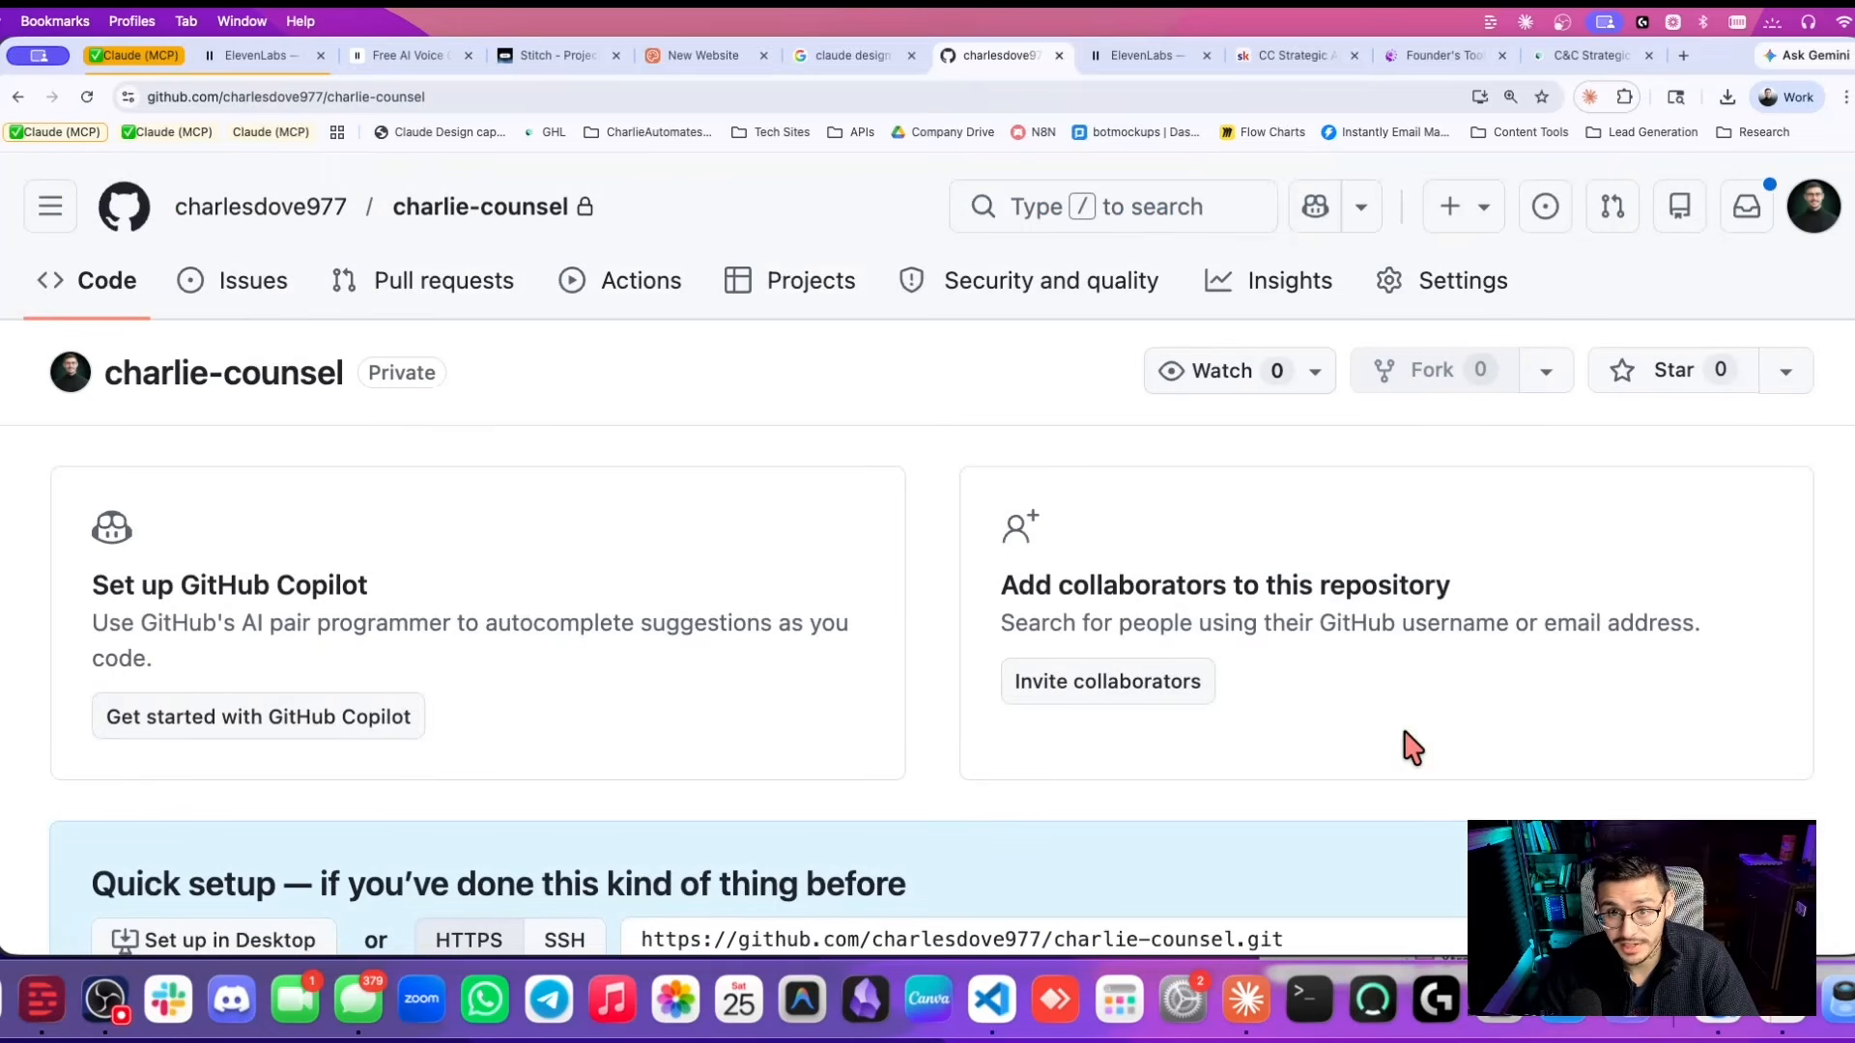
# Paste the new charlie-counsel repository URL into the Claude Code push request.
pyautogui.click(302, 97)
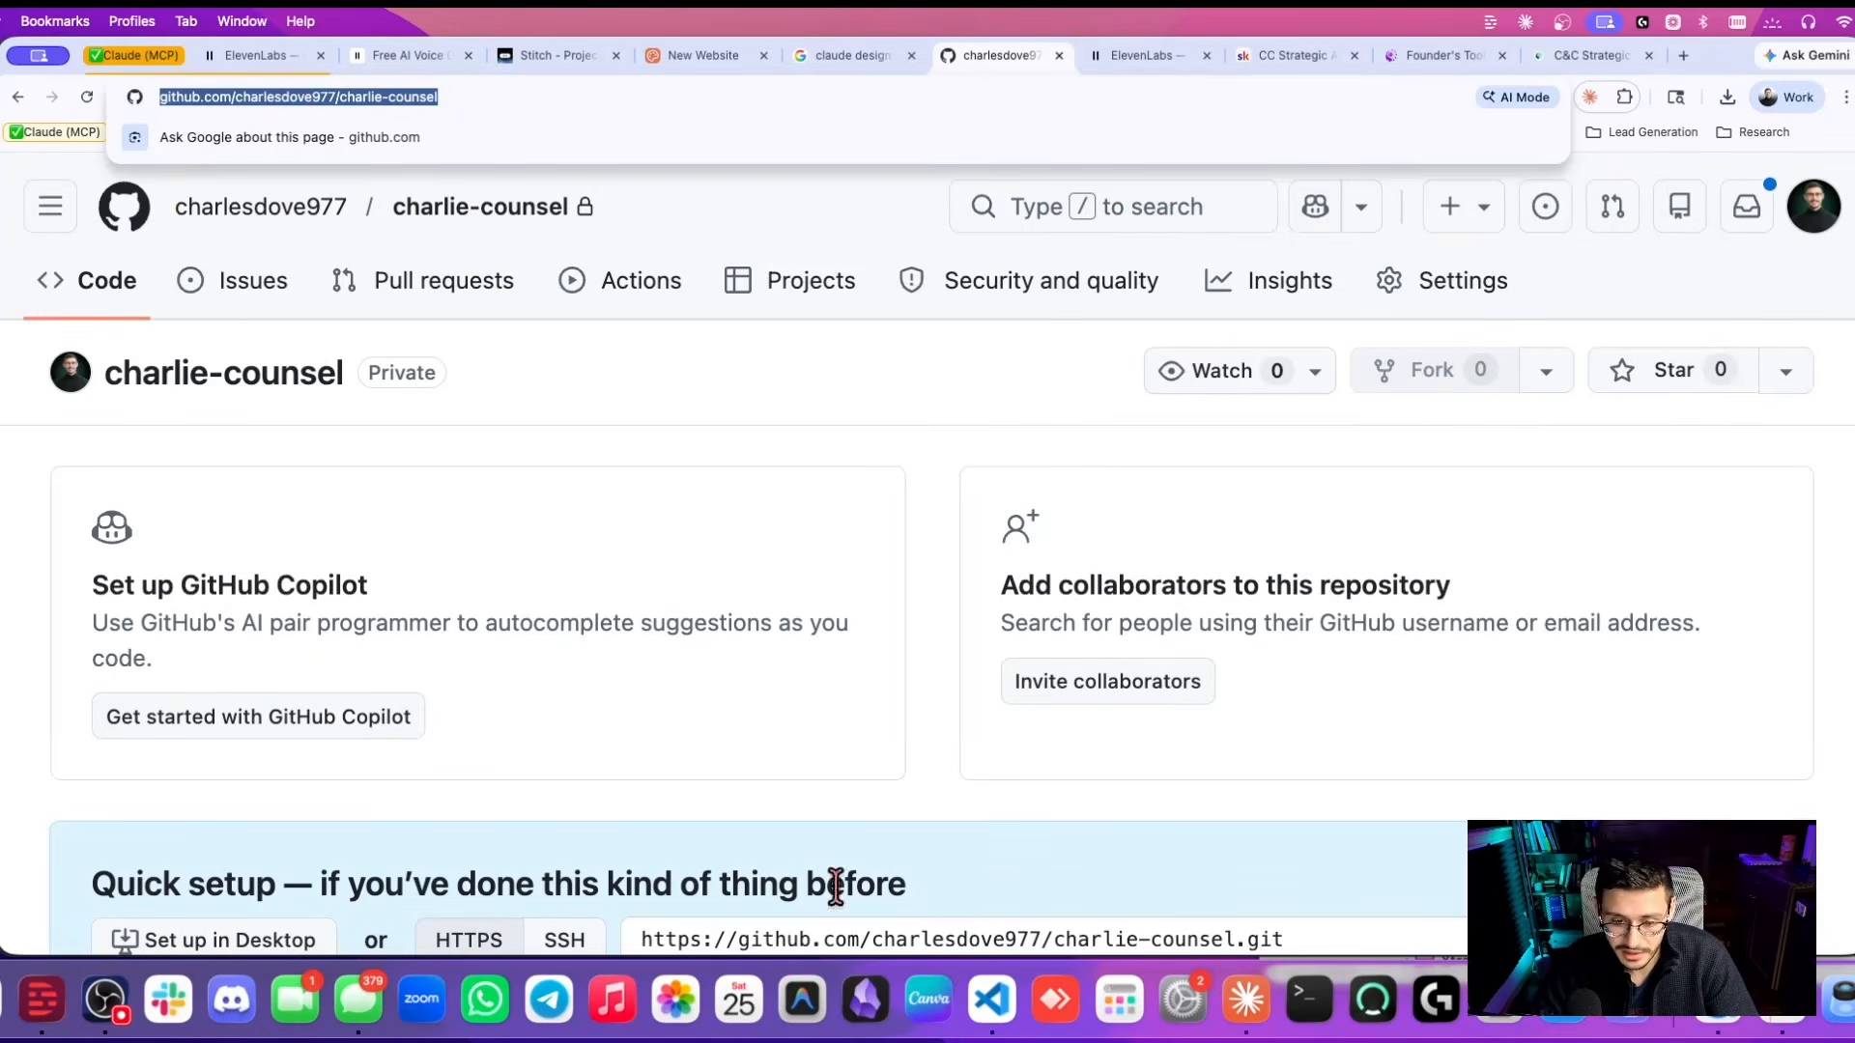
pyautogui.press('super+c')
pyautogui.press('super+Tab')
pyautogui.press('super+v')
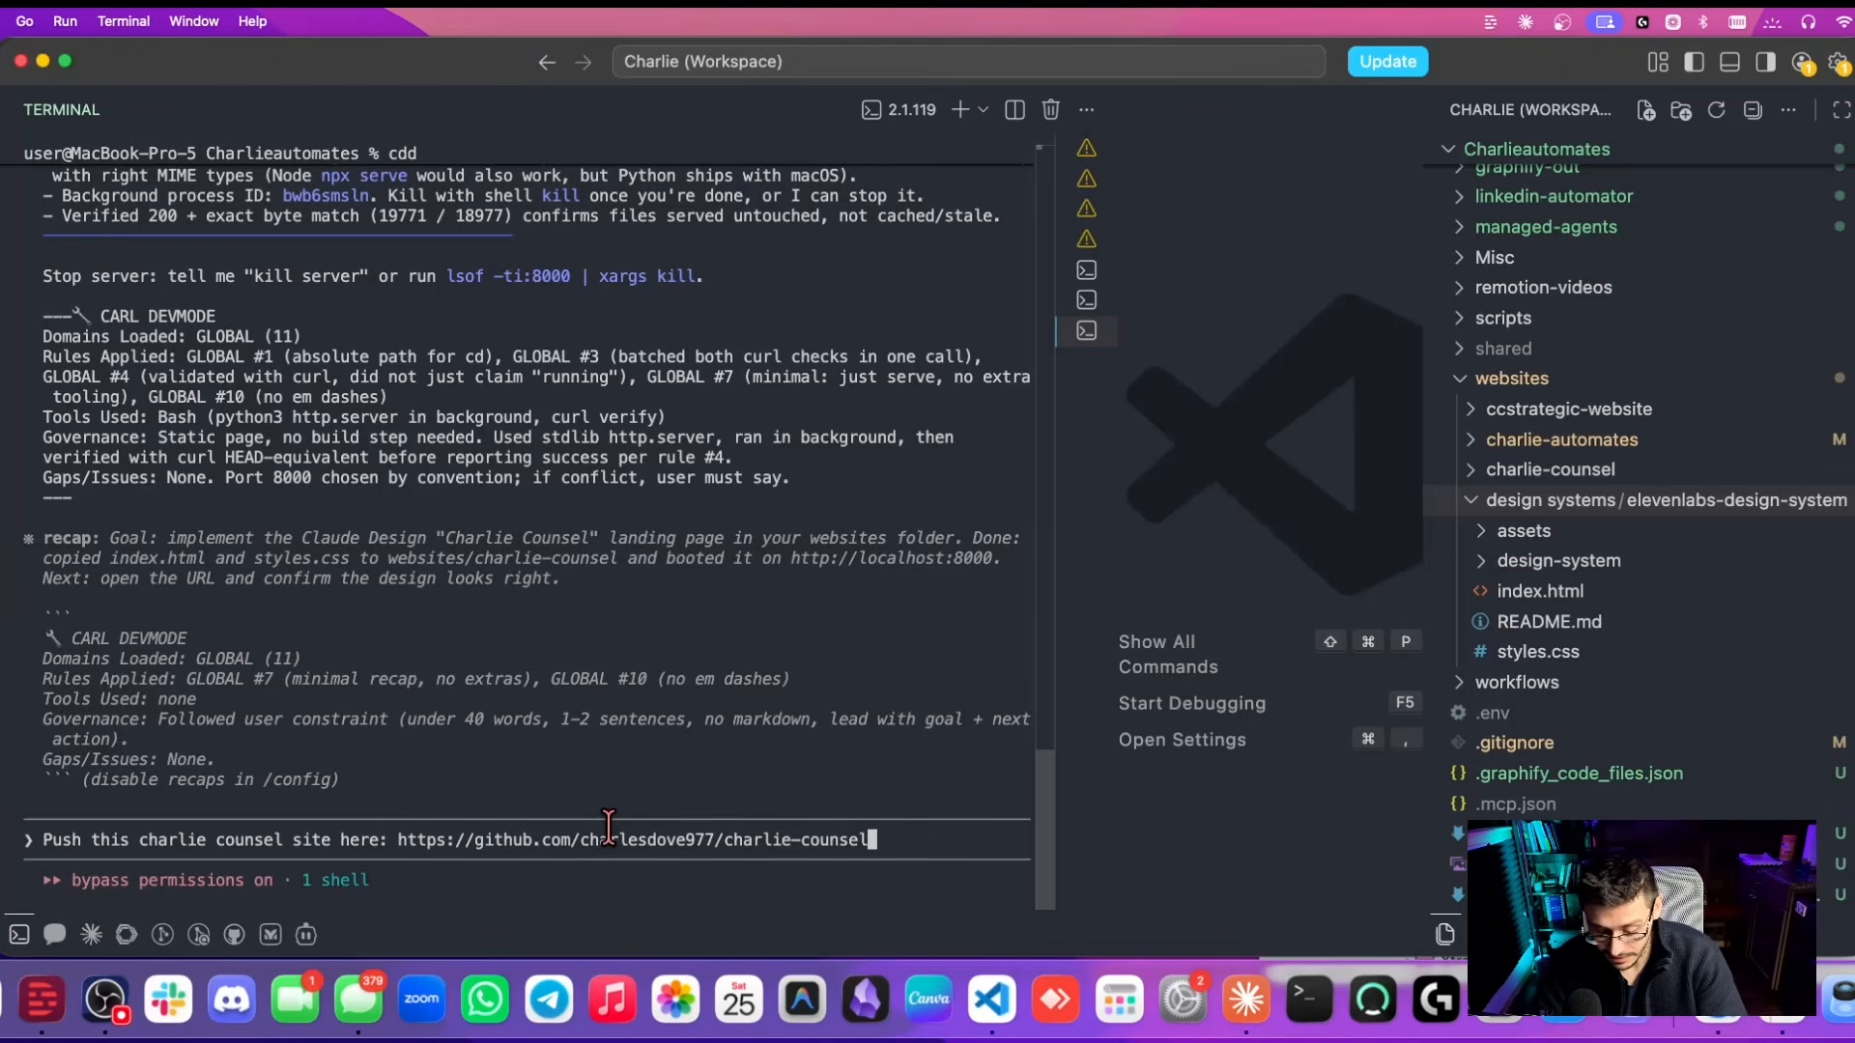
# Submit the push request in Claude Code, then open a blank Chrome tab.
pyautogui.press('Return')
pyautogui.press('super+Tab')
pyautogui.click(1683, 57)
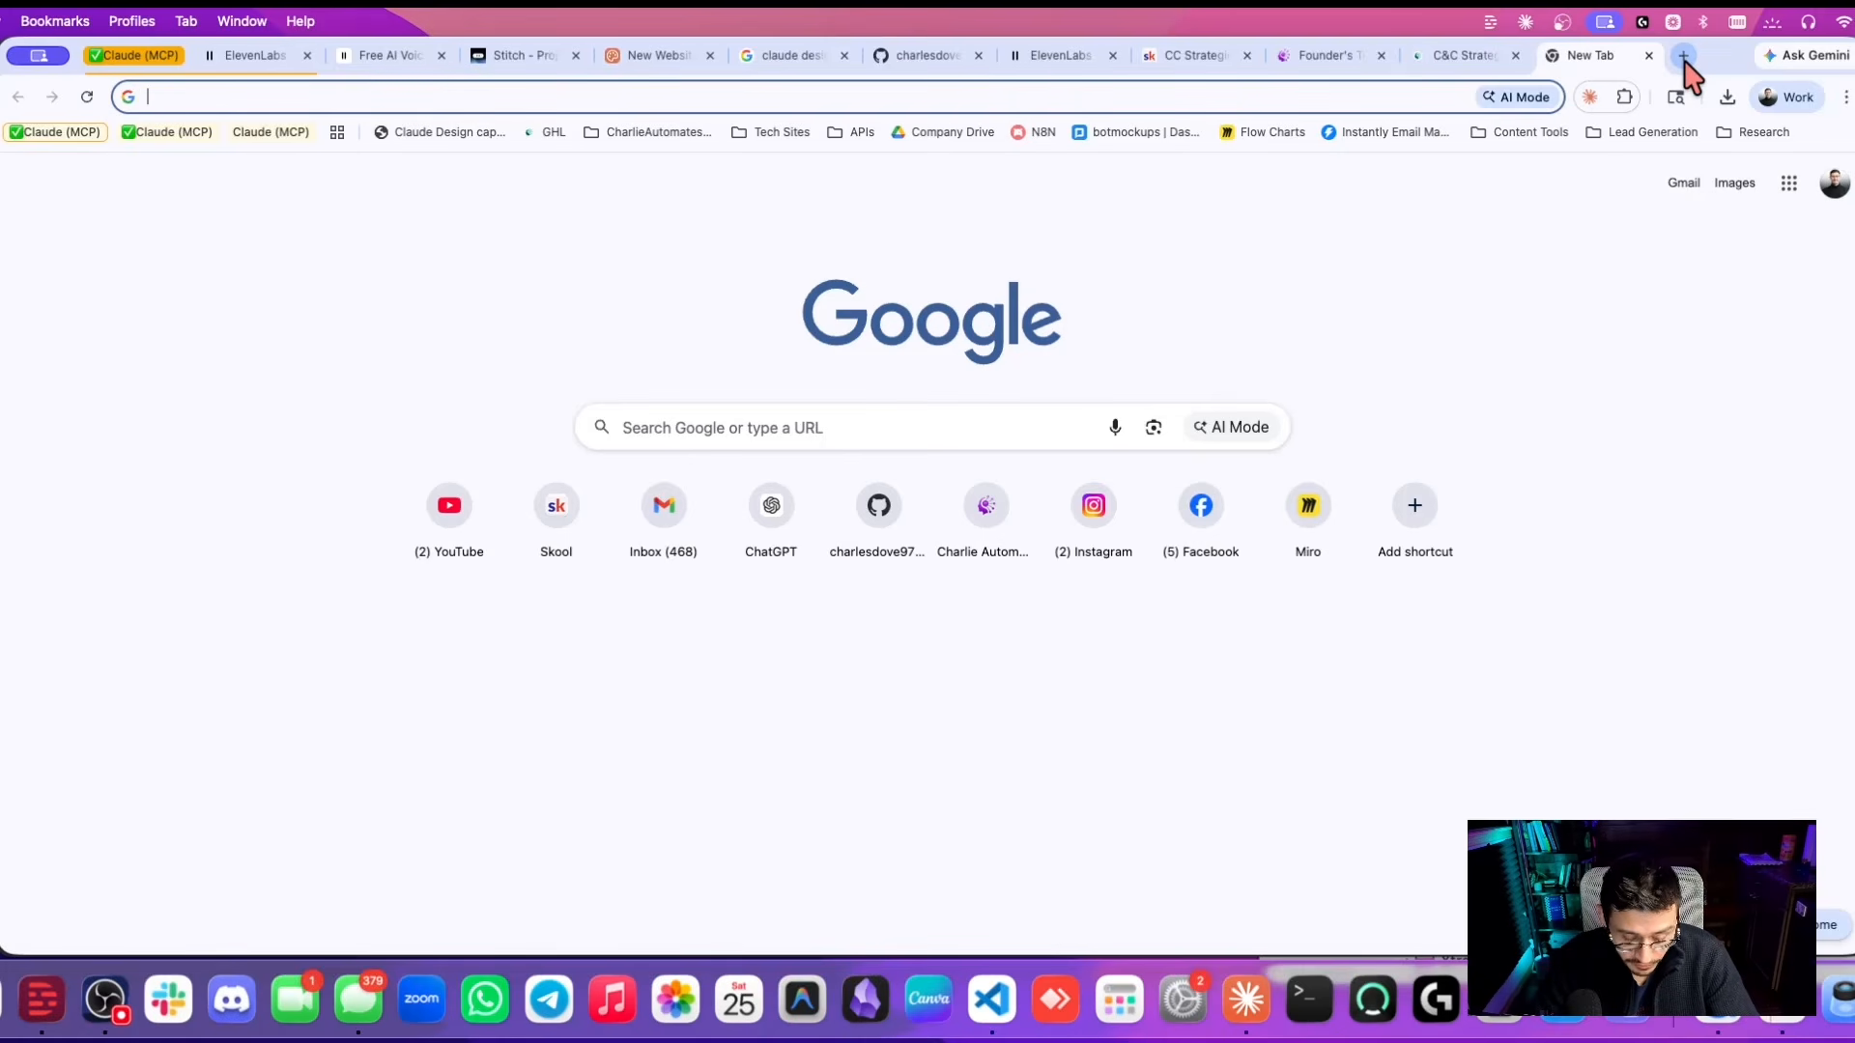
# Create a new Railway project deploying the charlie-counsel GitHub repository.
pyautogui.write('rai')
pyautogui.press('Return')
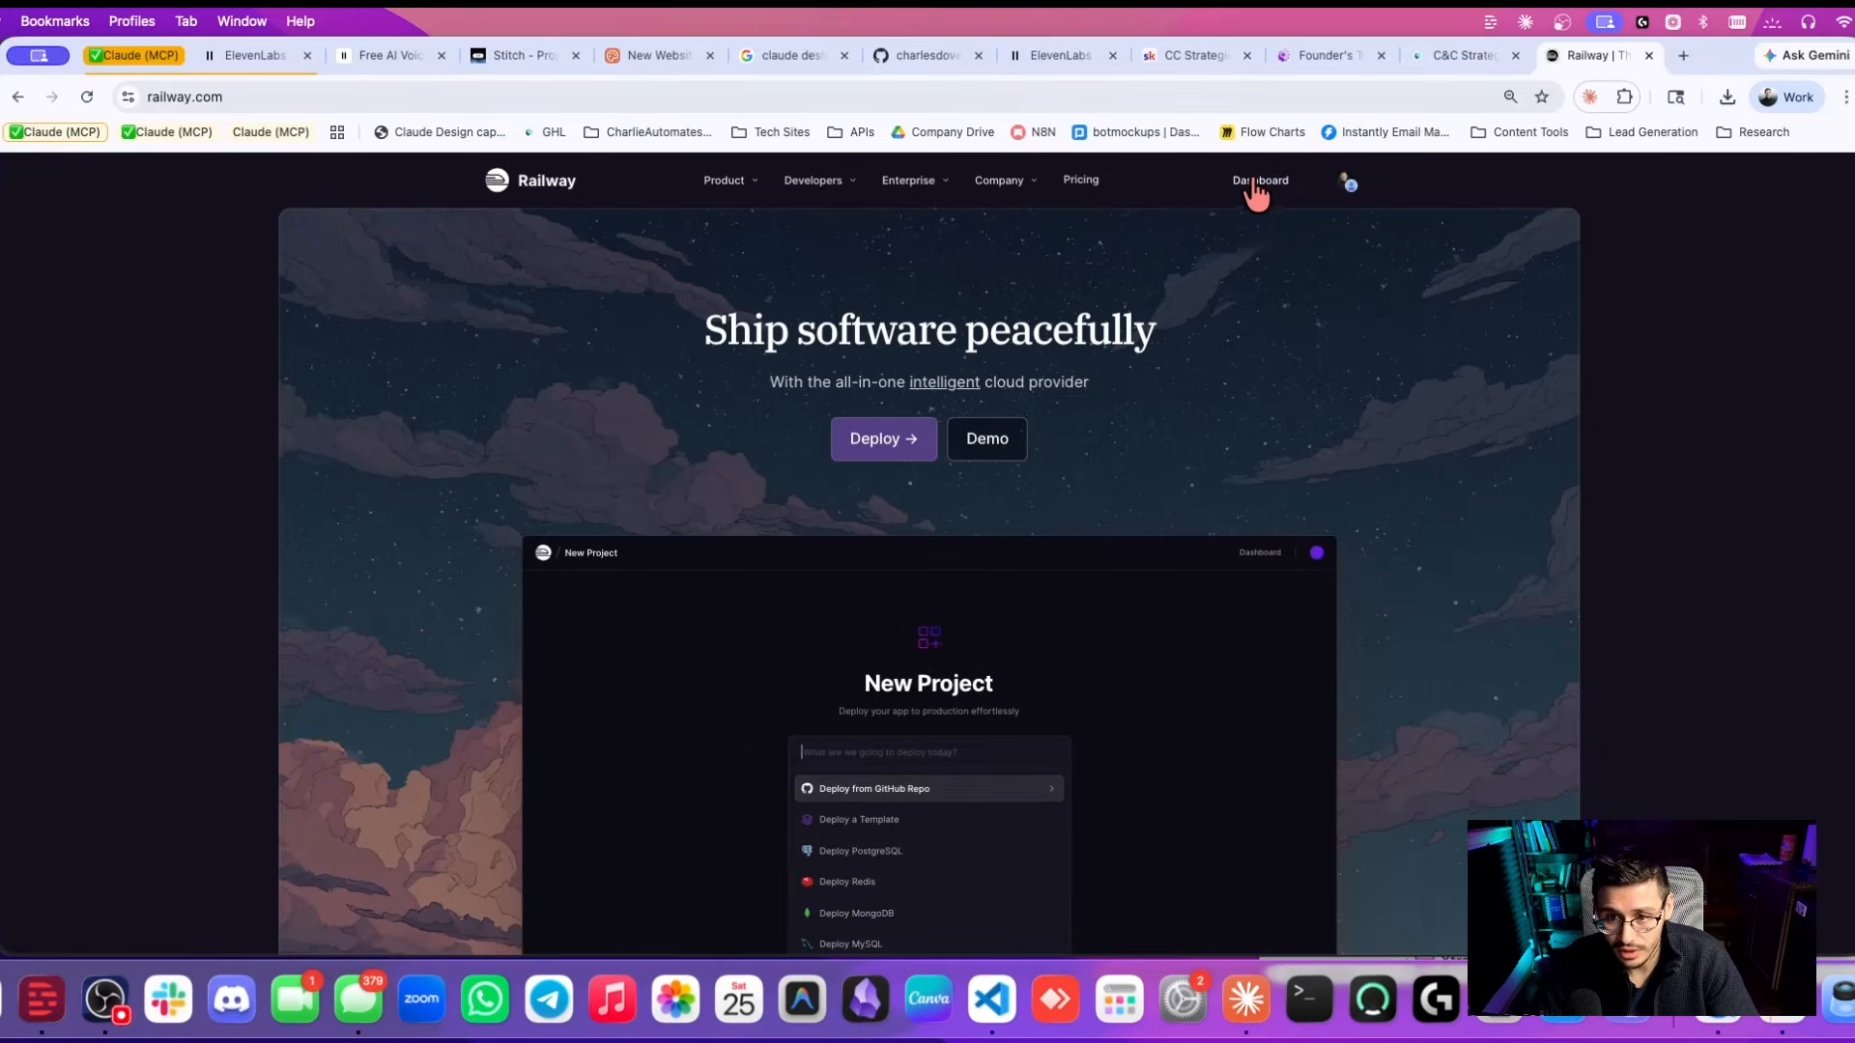
pyautogui.click(1258, 182)
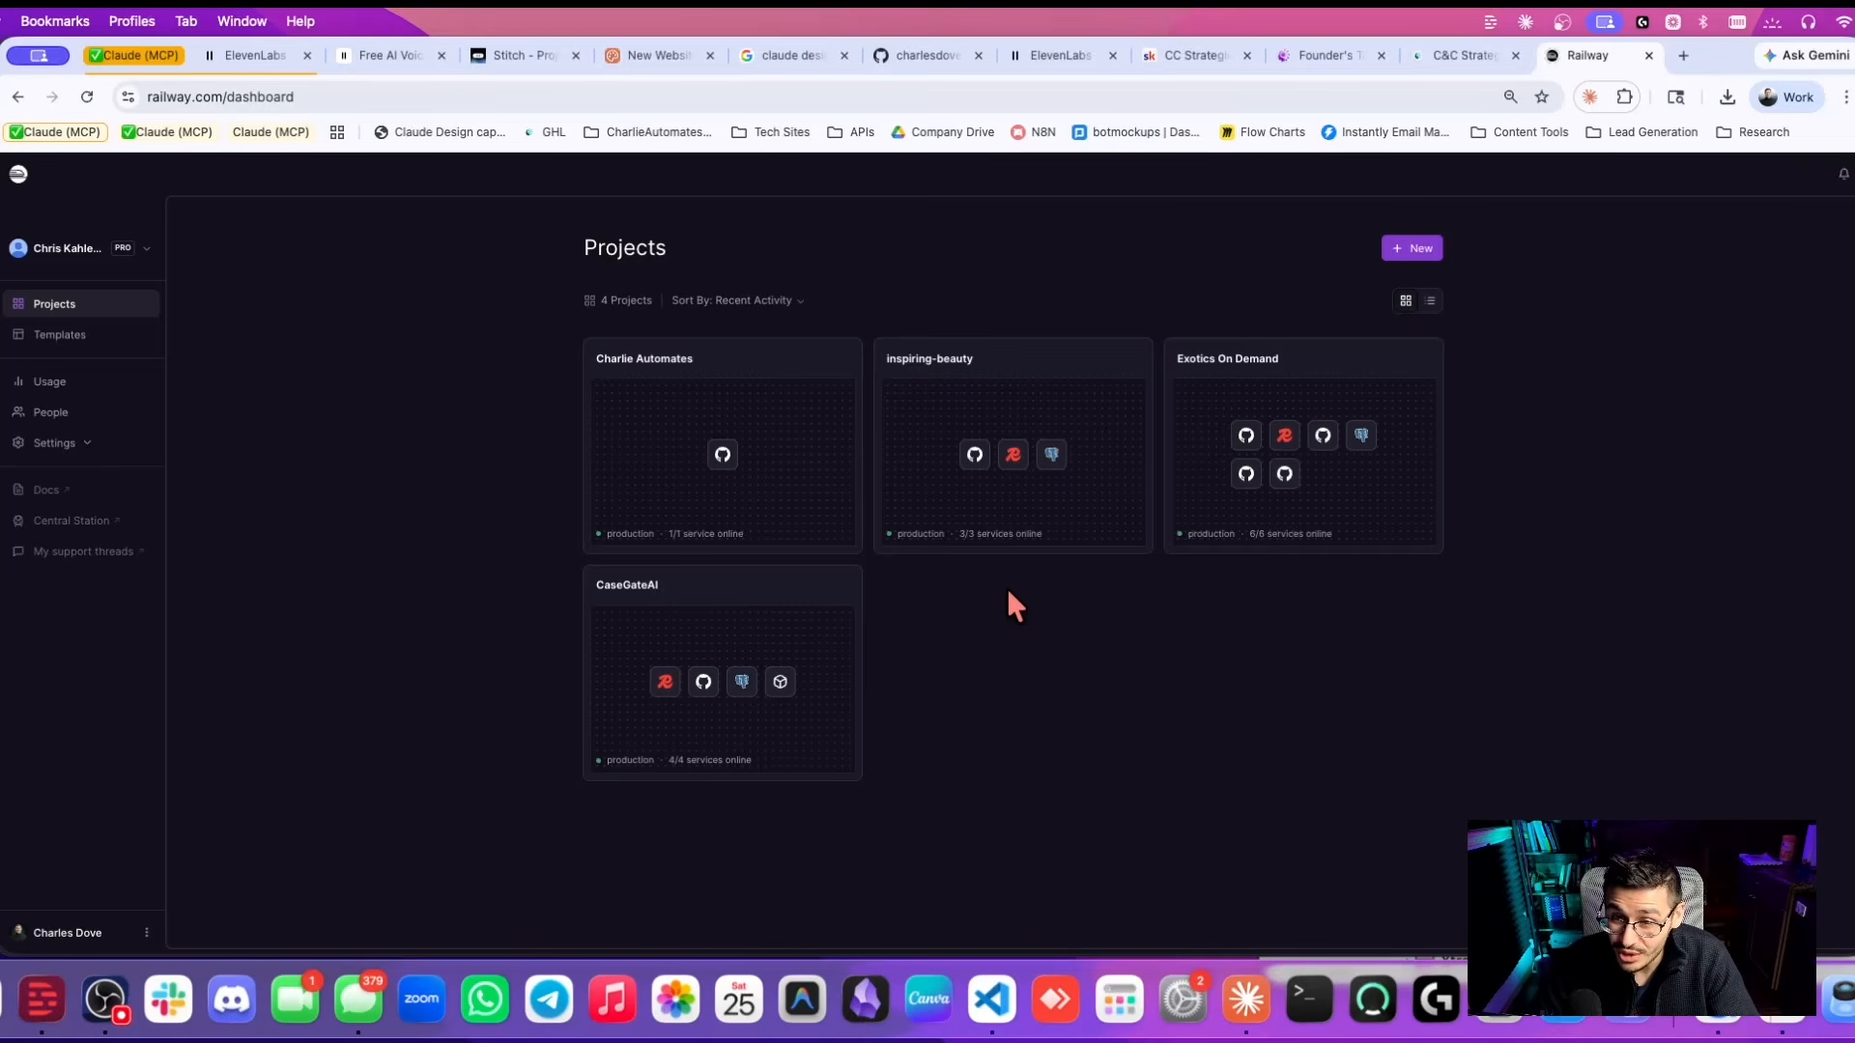
pyautogui.click(1412, 248)
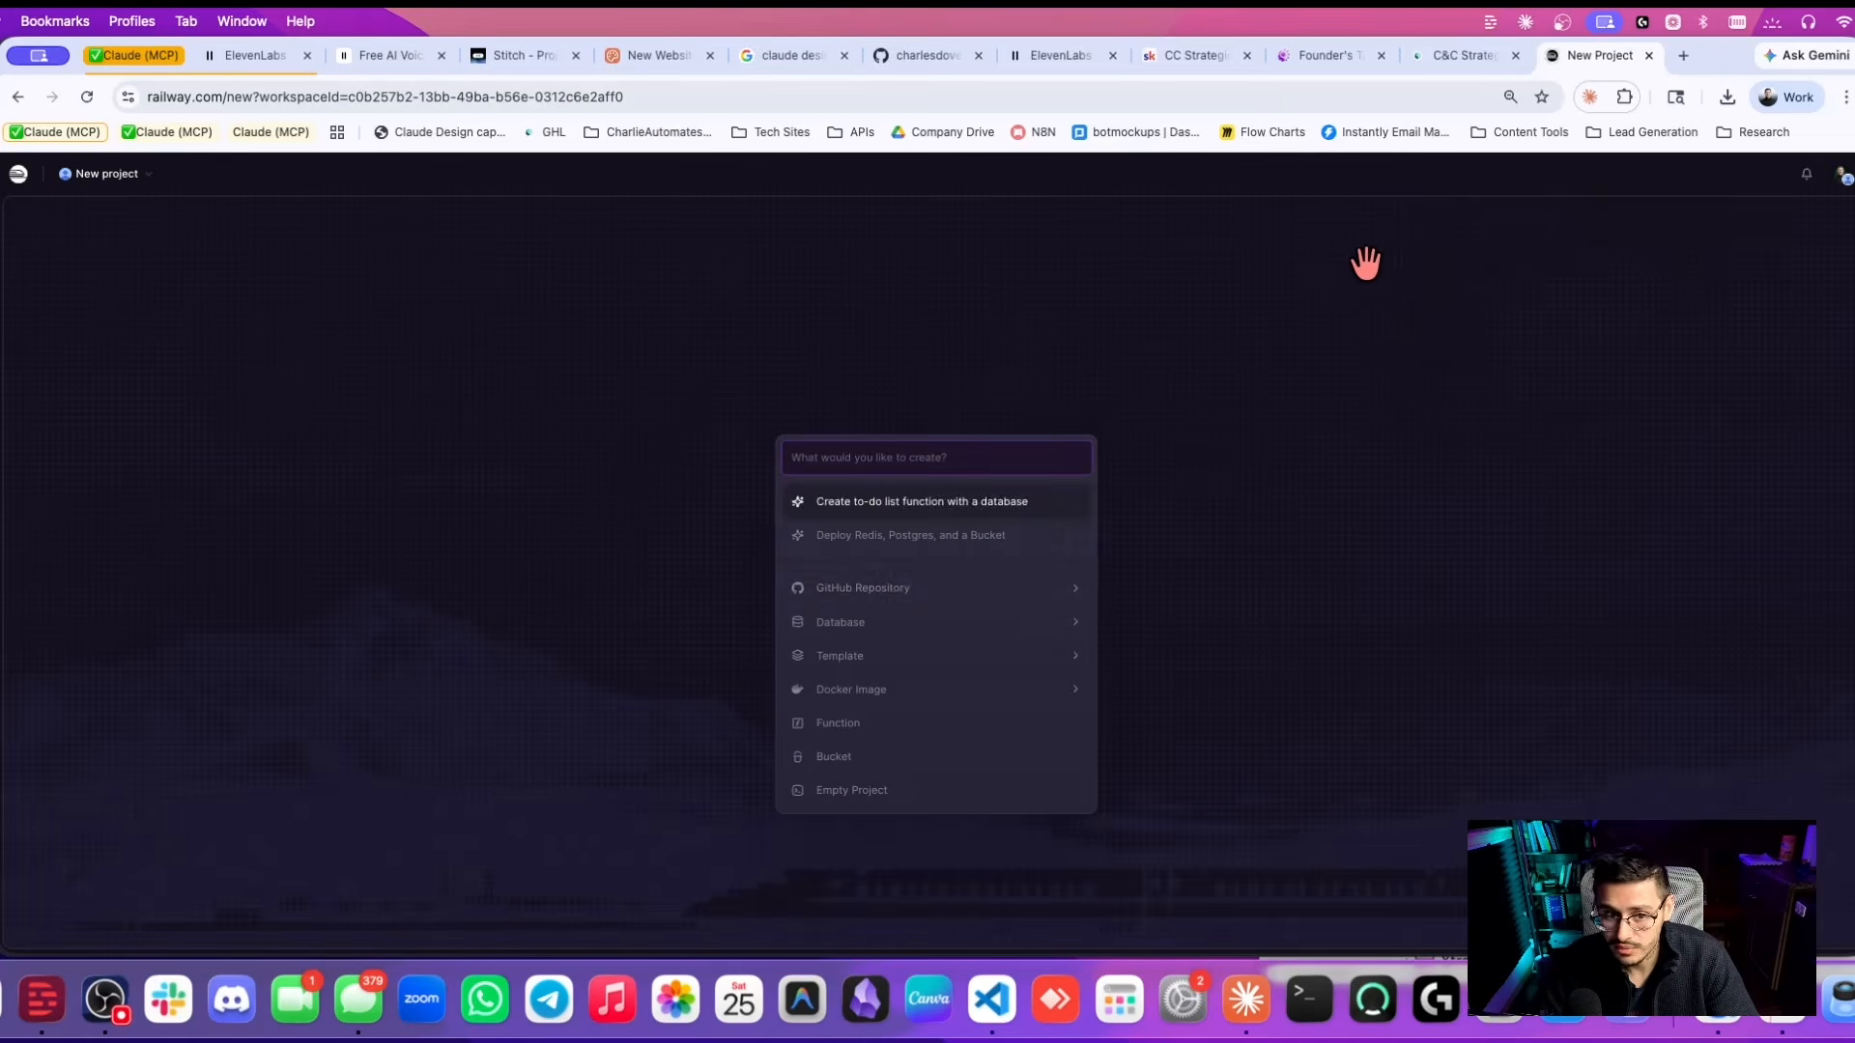
pyautogui.click(906, 585)
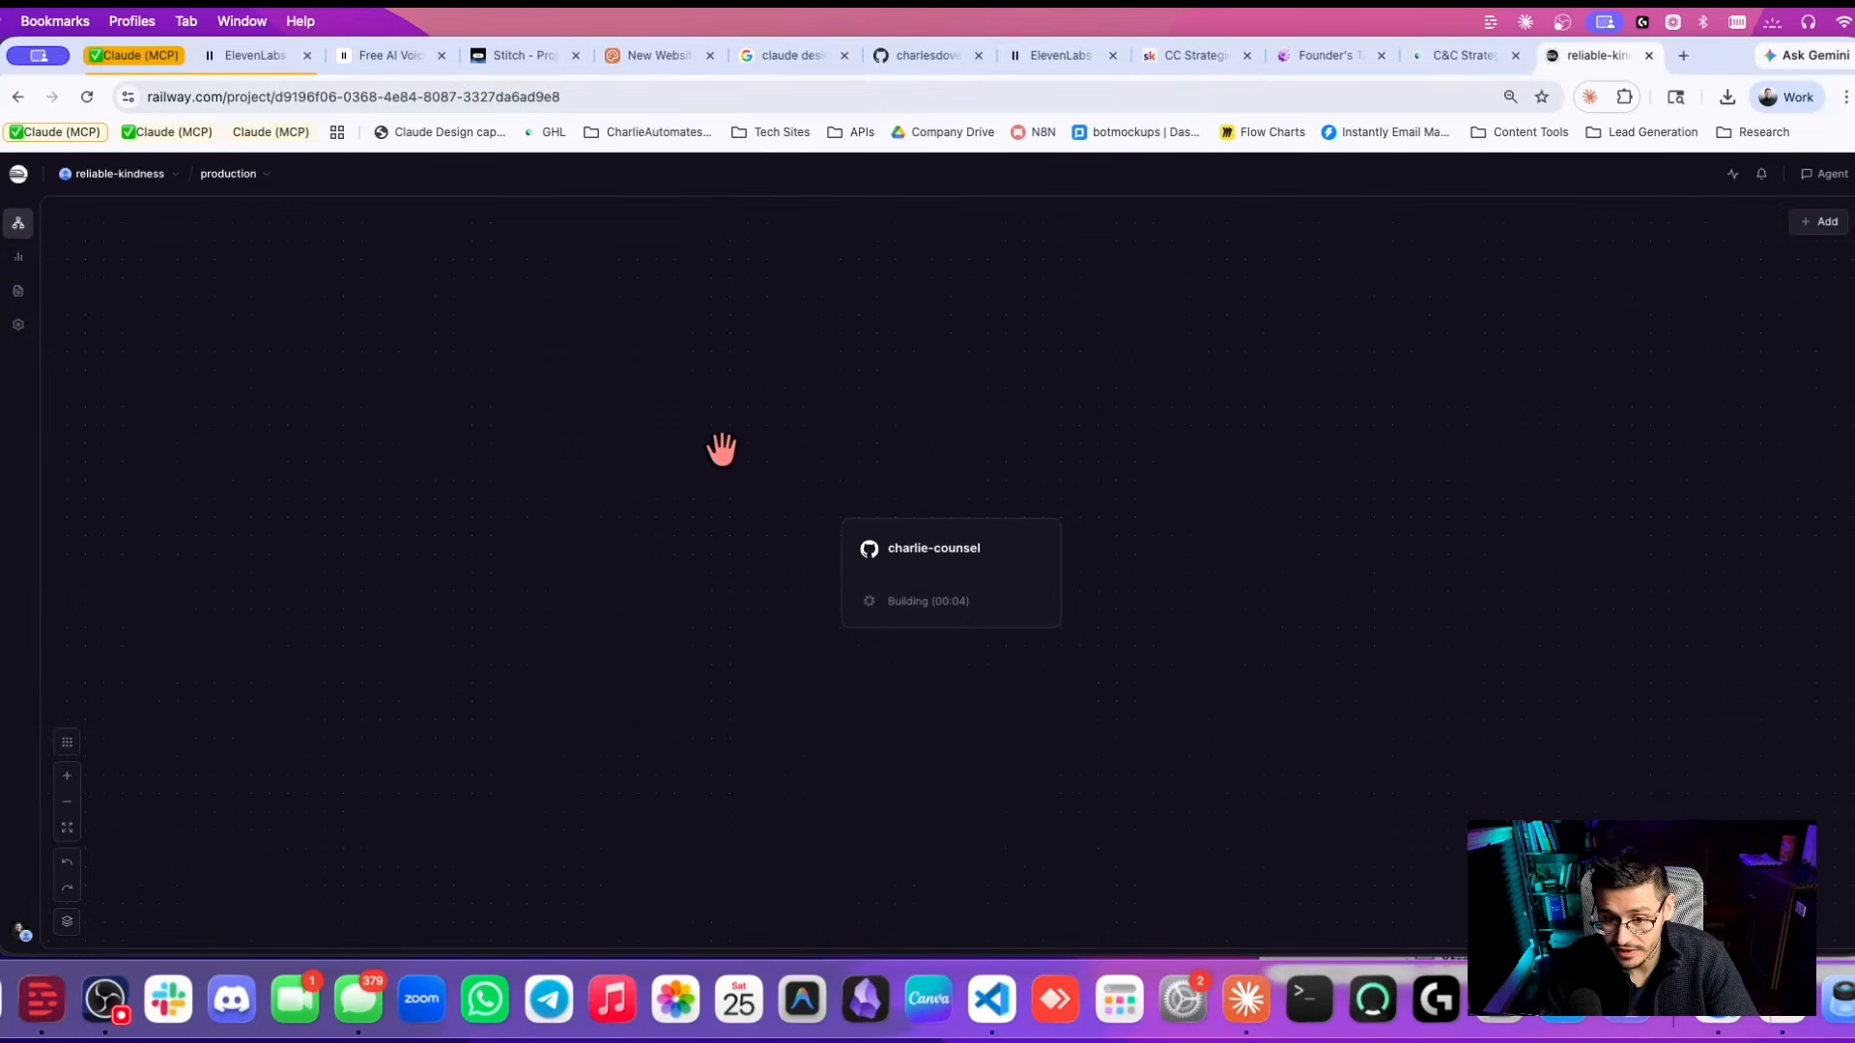
pyautogui.press('super+Tab')
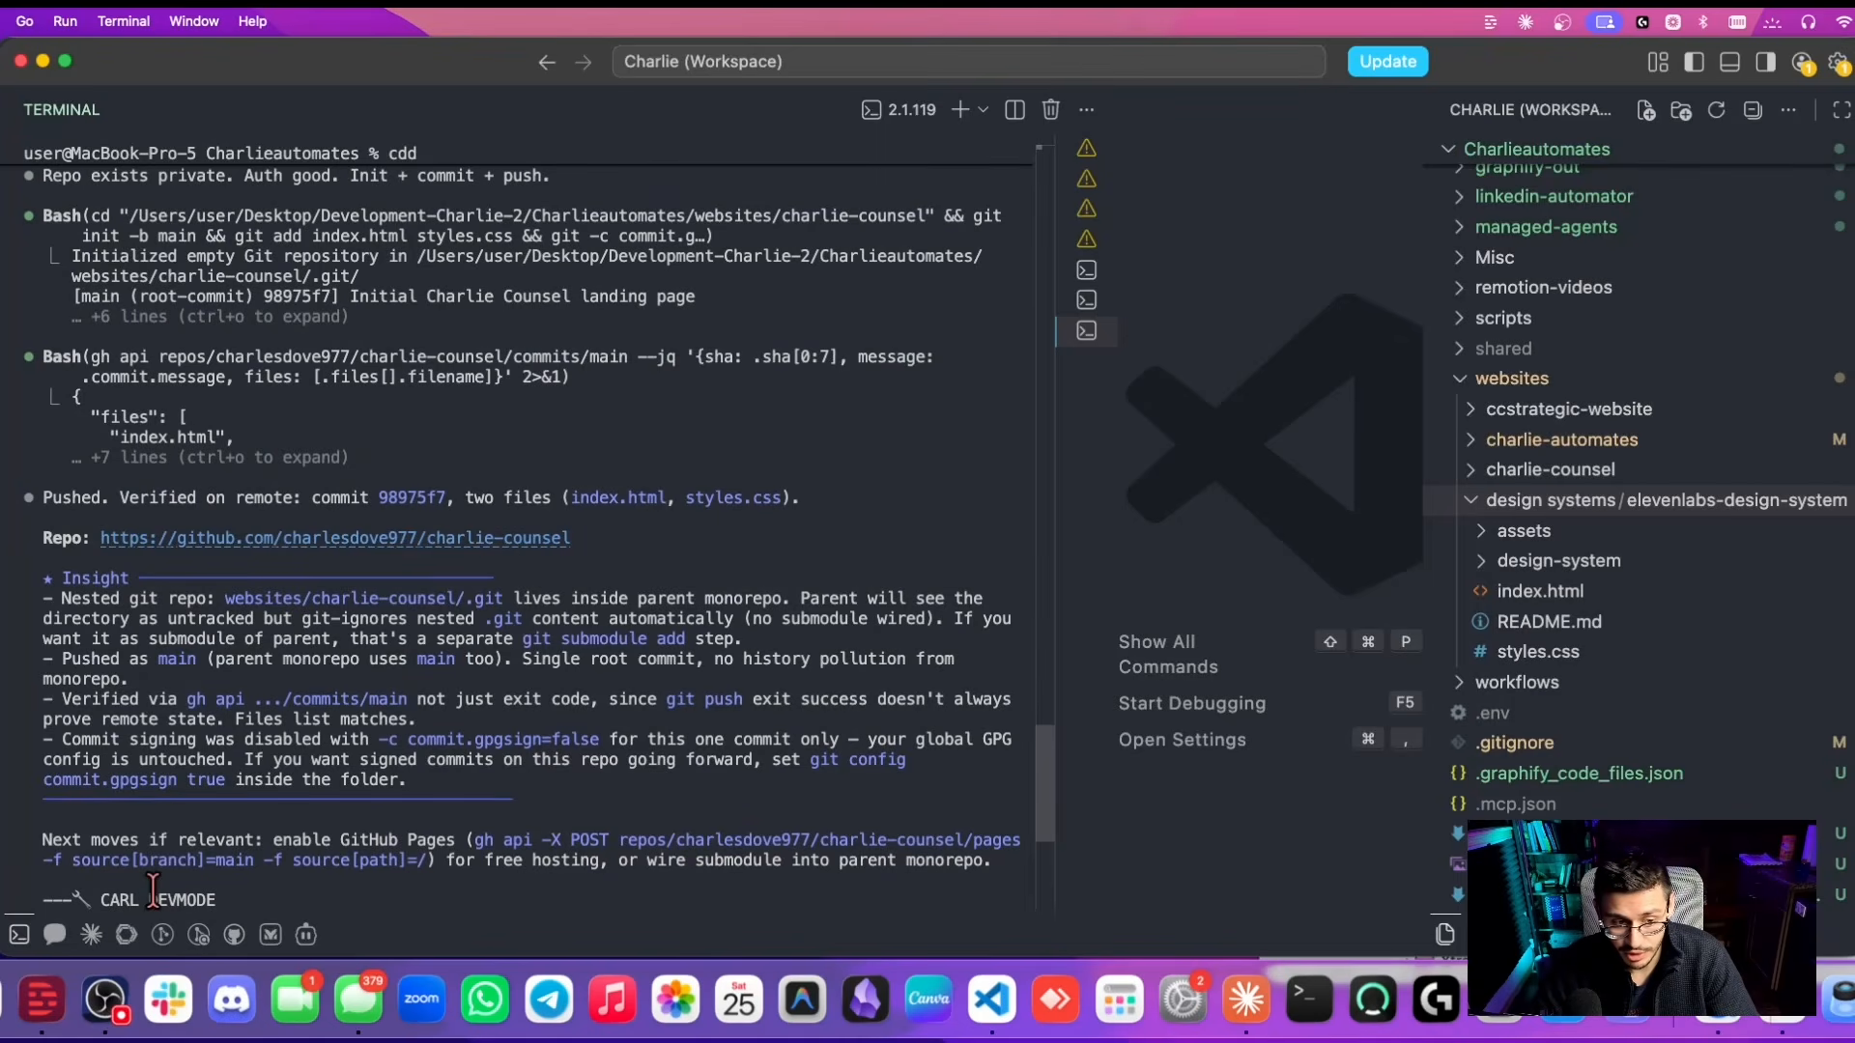
pyautogui.press('super+Tab')
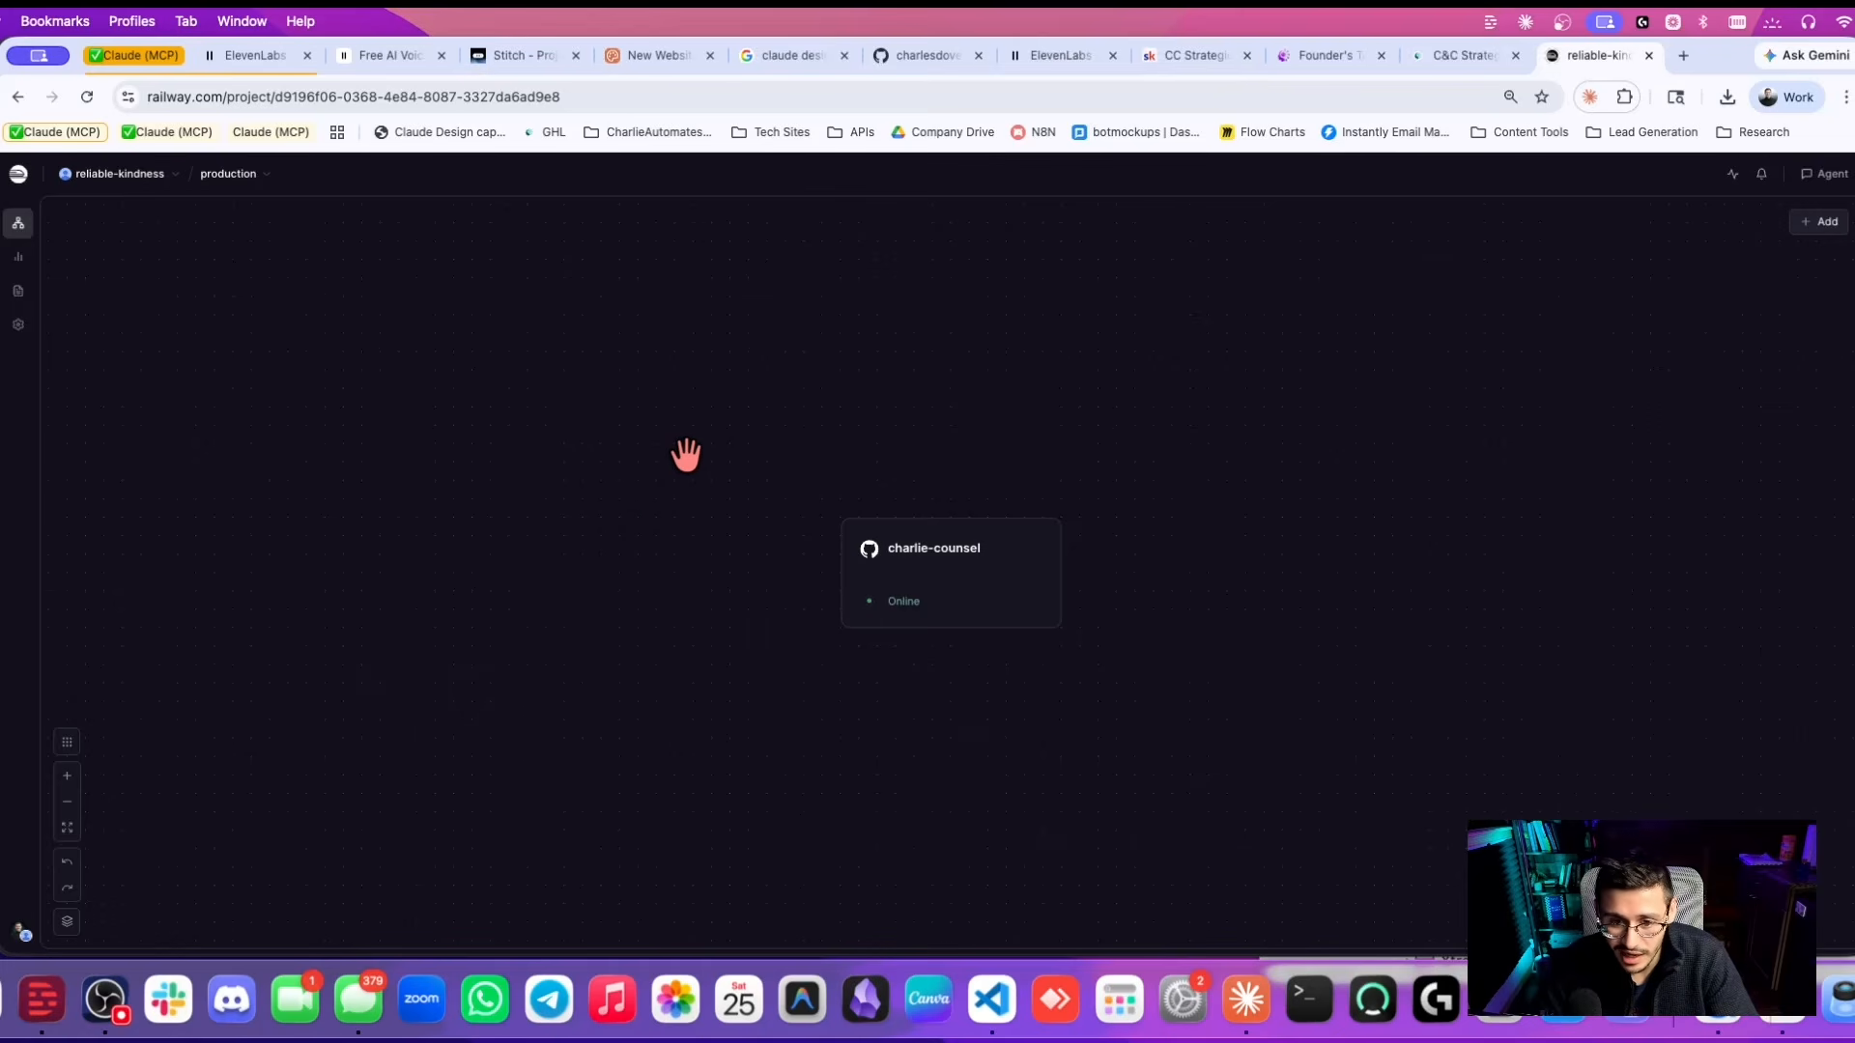
# Copy the charlie-counsel-production.up.railway.app public domain from the service settings.
pyautogui.click(931, 578)
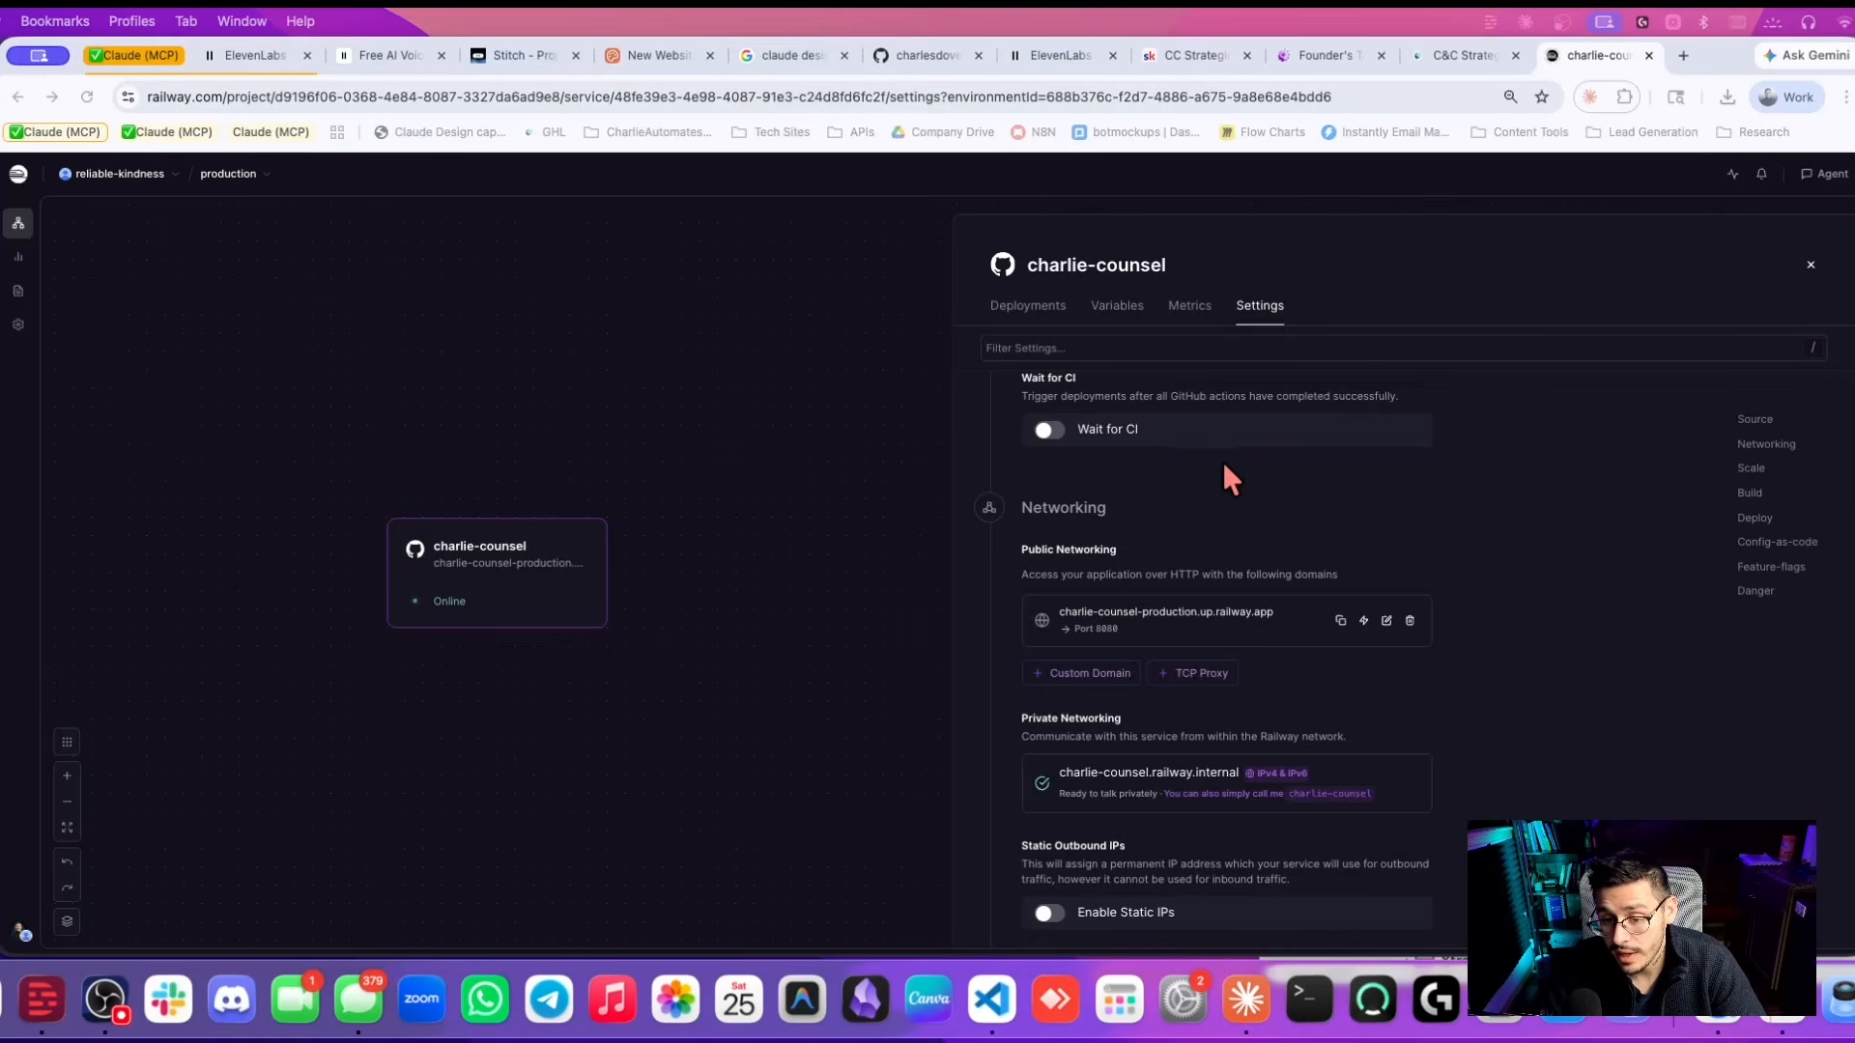
pyautogui.click(1339, 620)
pyautogui.click(1681, 57)
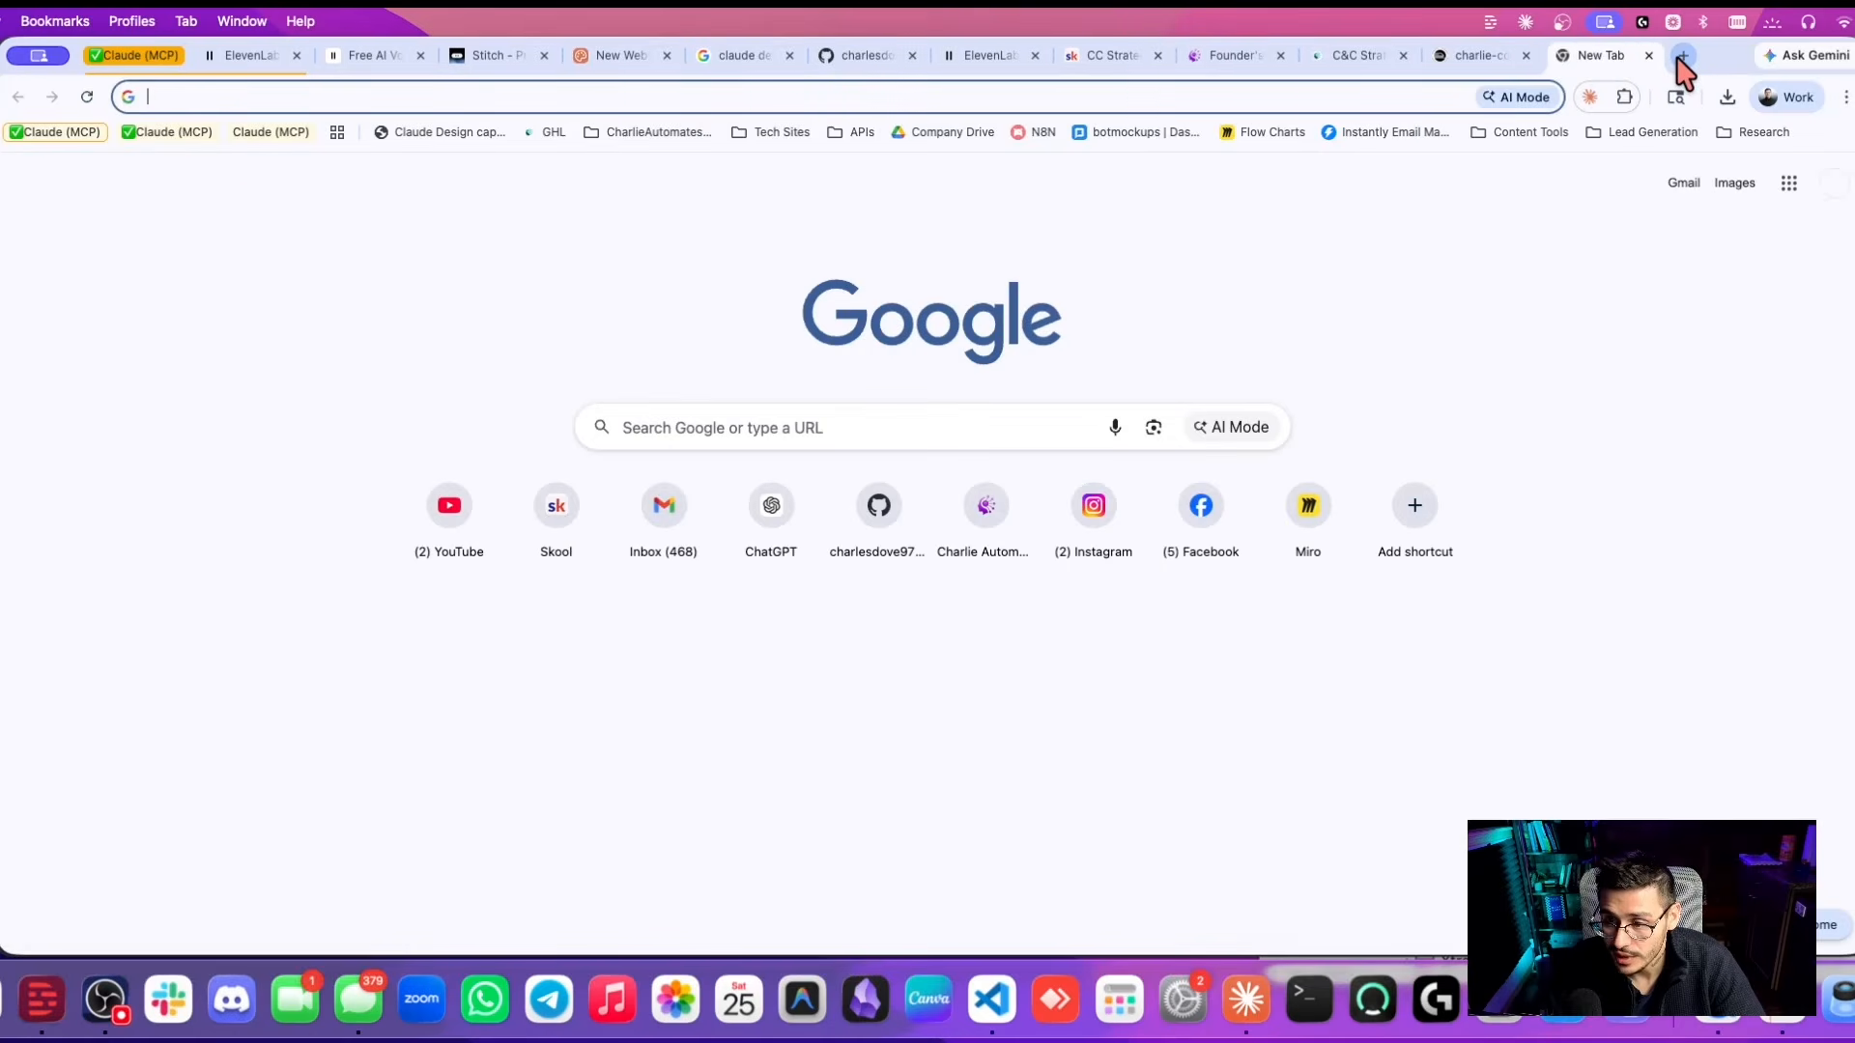
# Load charlie-counsel-production.up.railway.app, check the Railway settings, GitHub repo and VS Code, then return to the live page.
pyautogui.press('super+v')
pyautogui.press('Return')
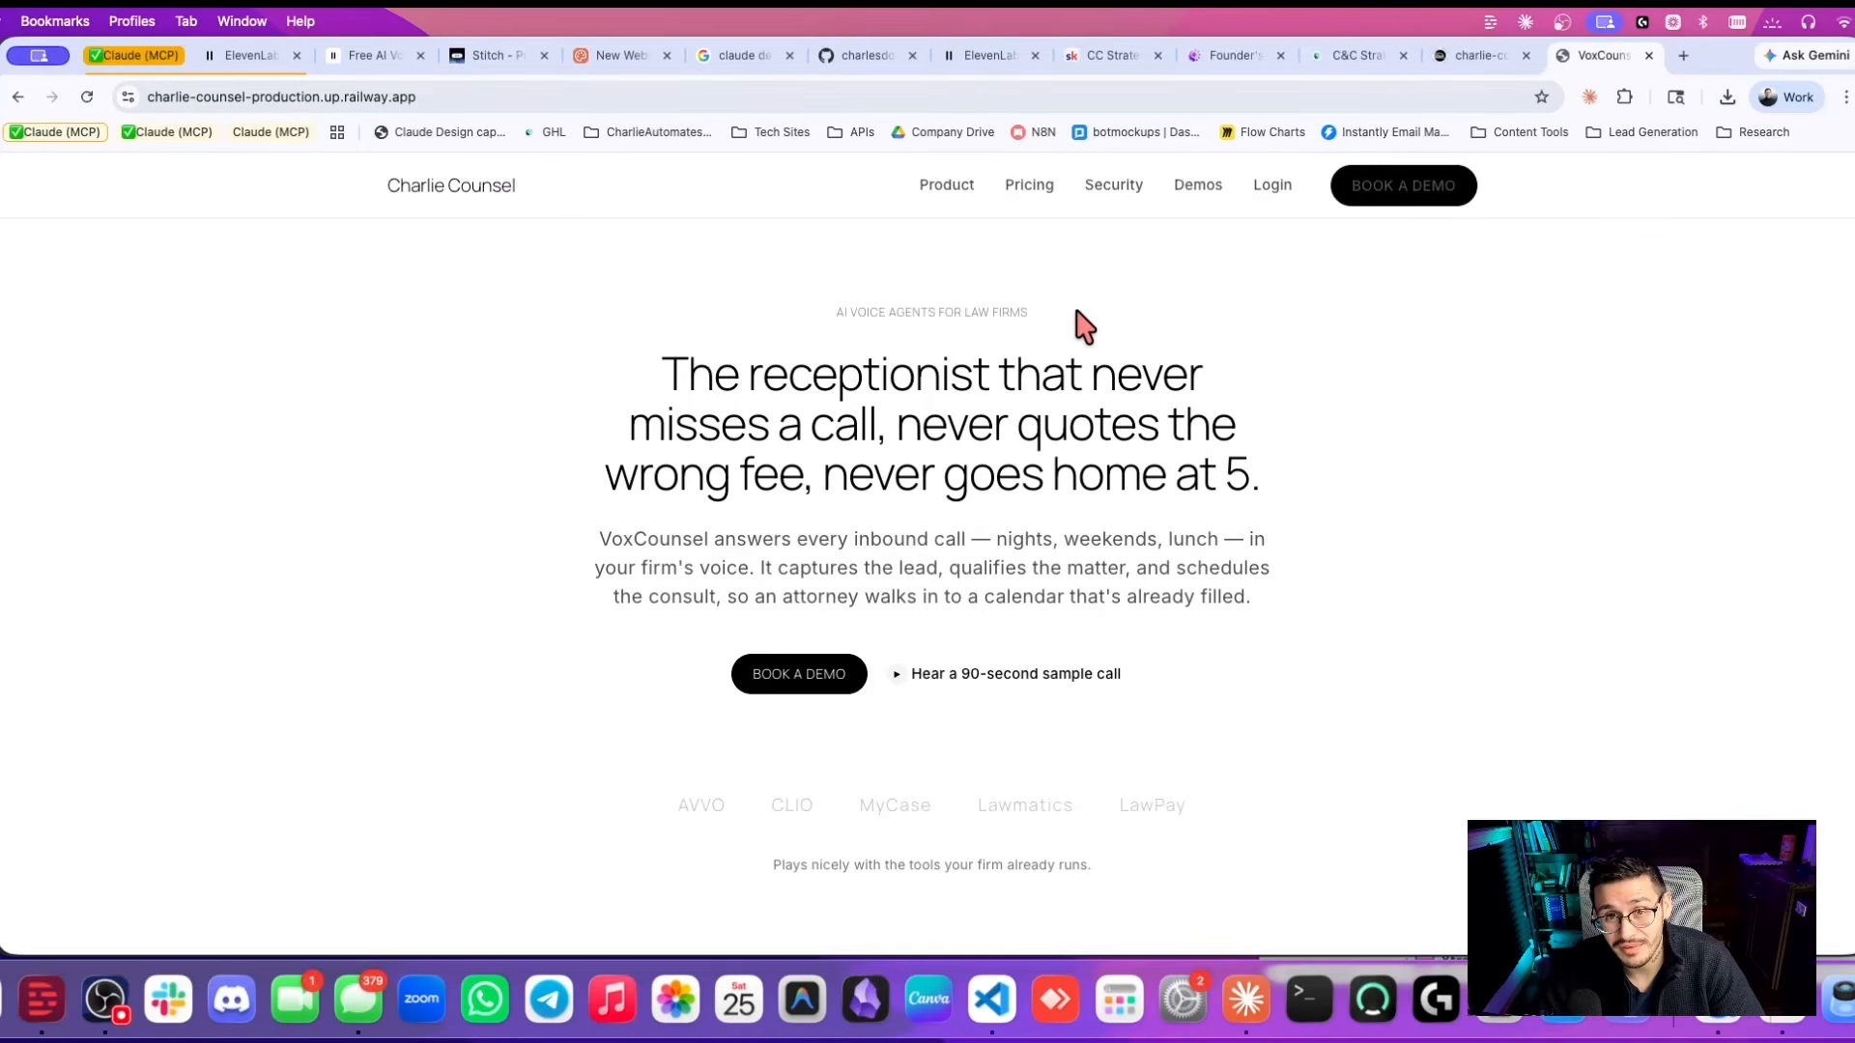
pyautogui.hotkey('ctrl', 'shift', 'Tab')
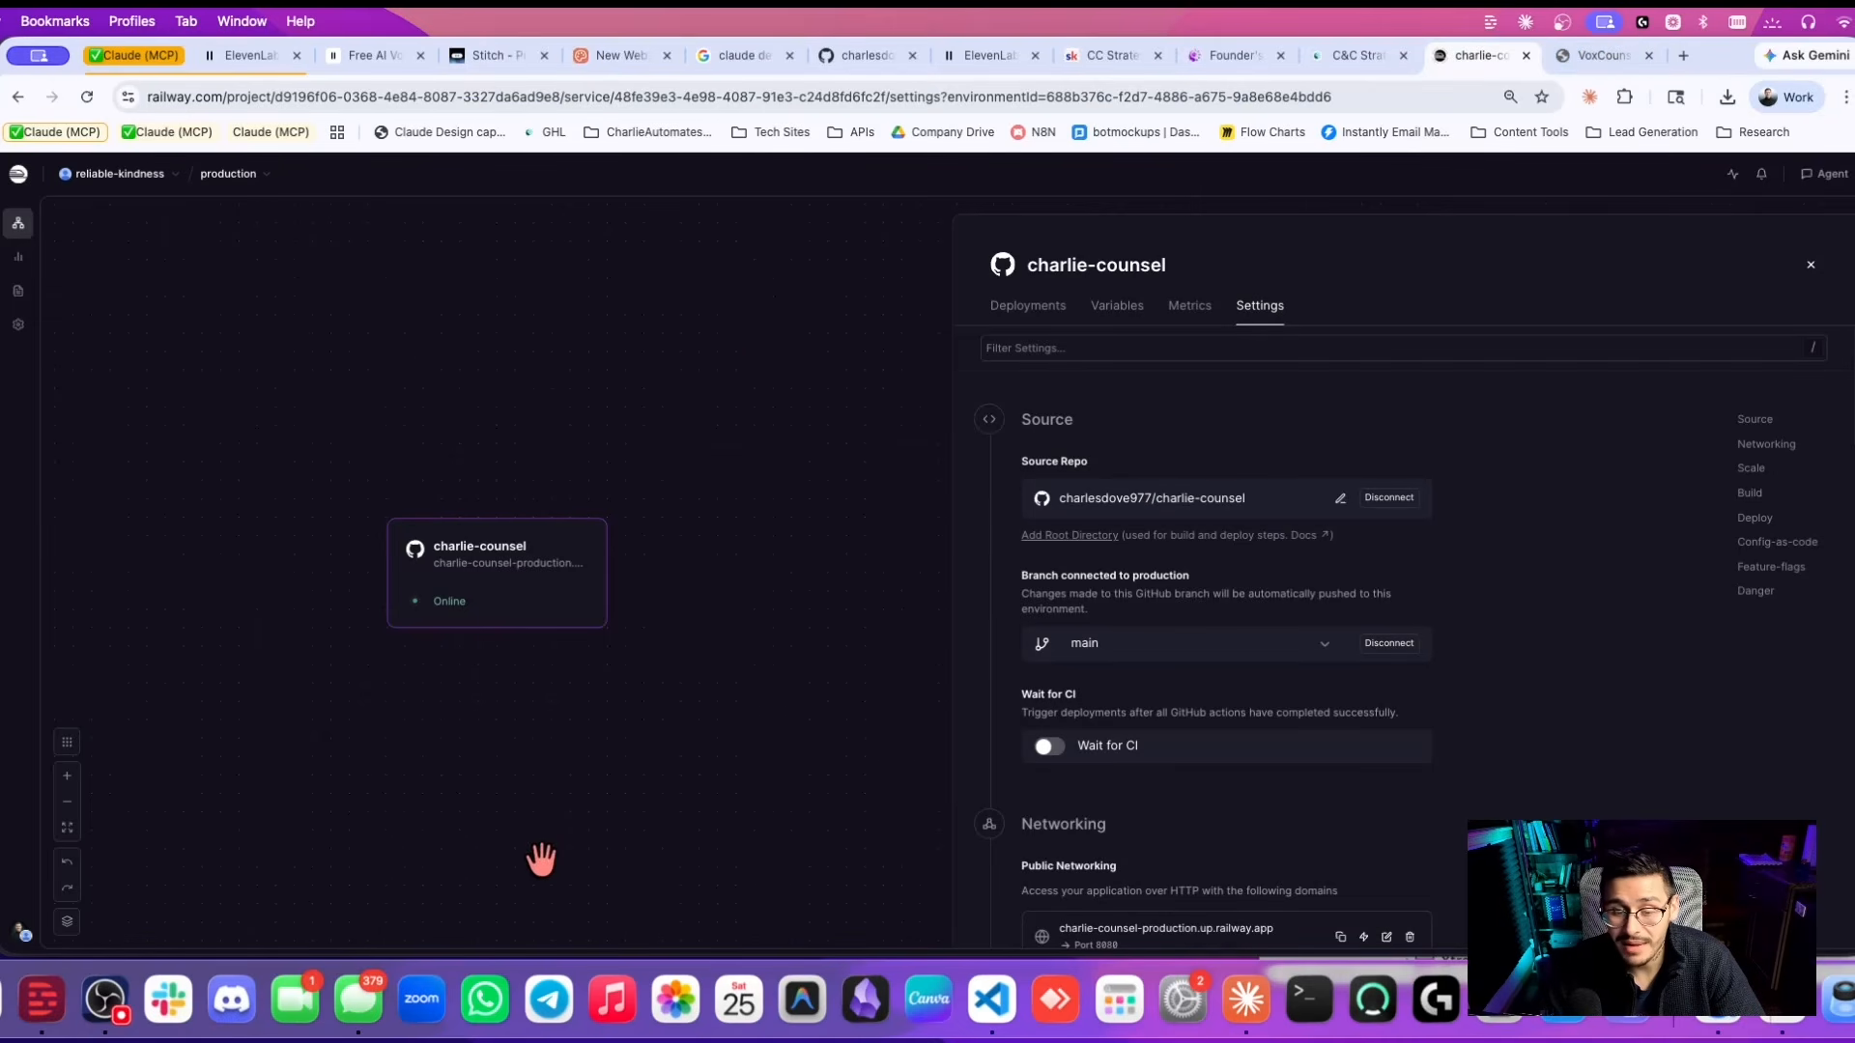
pyautogui.click(993, 1000)
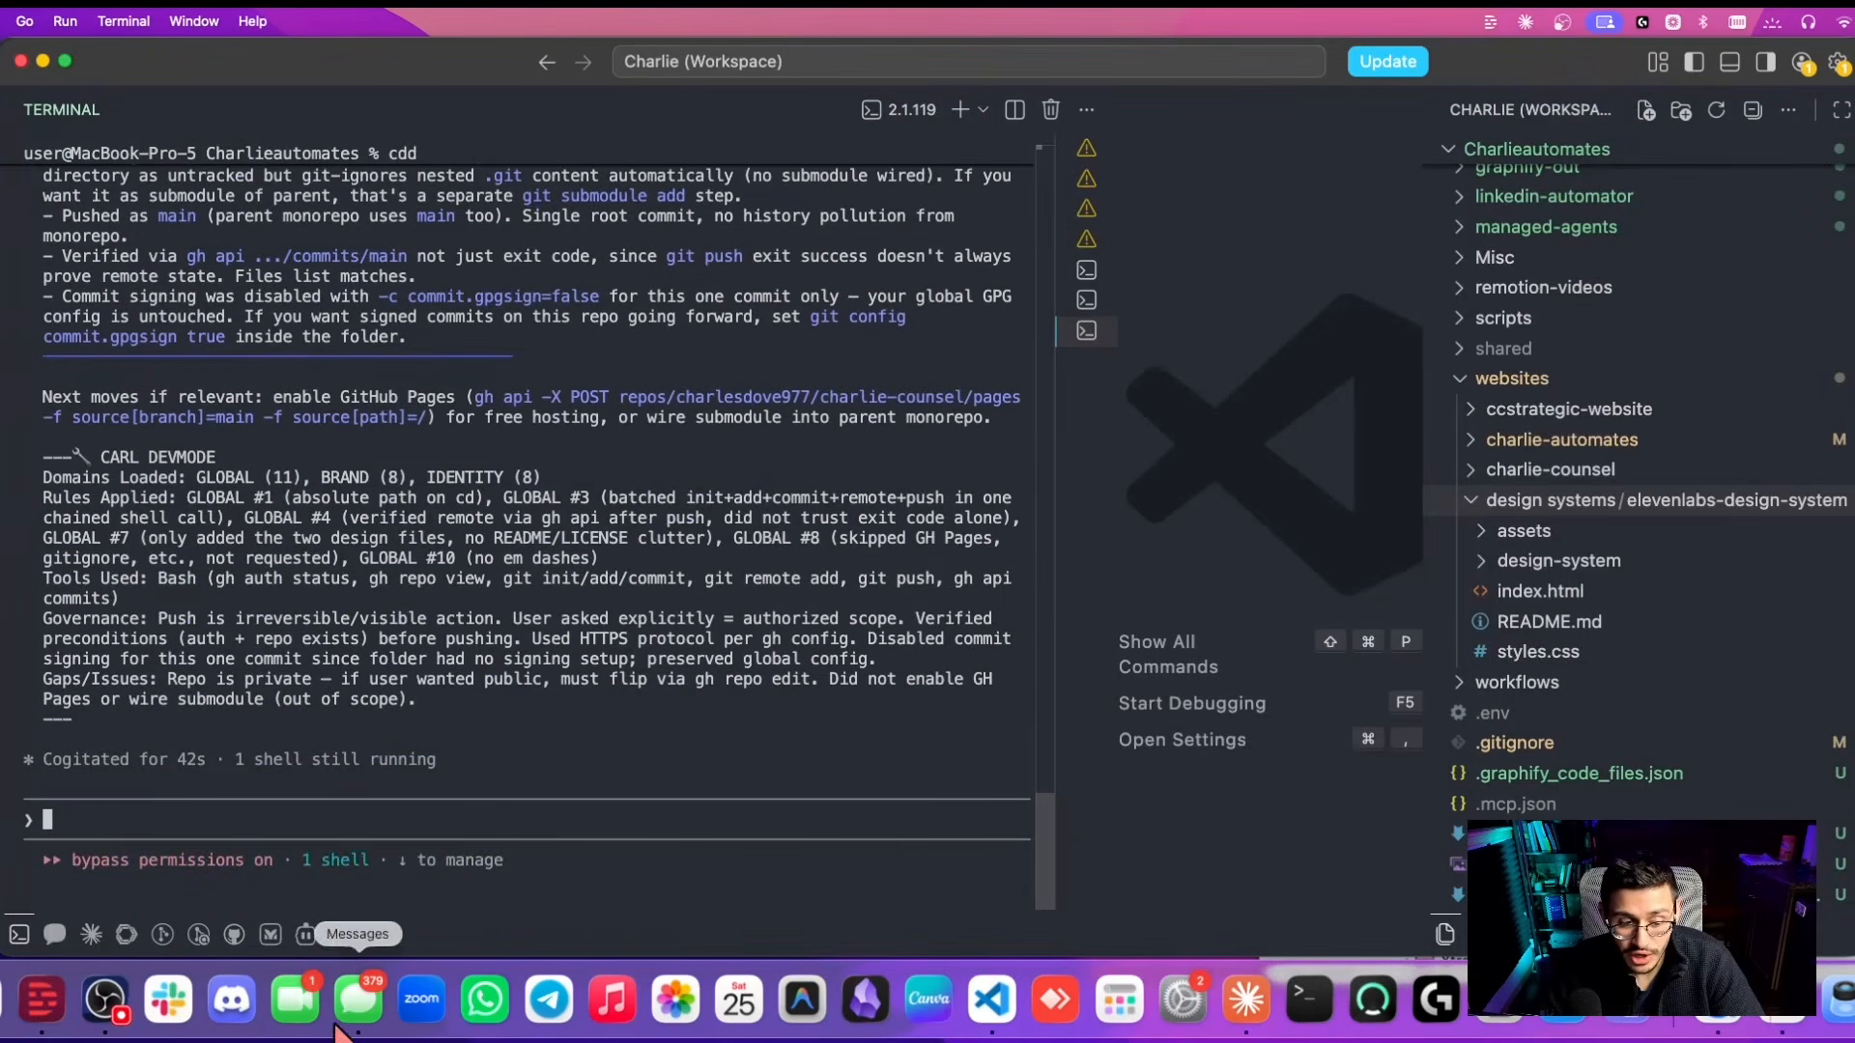
pyautogui.press('super+Tab')
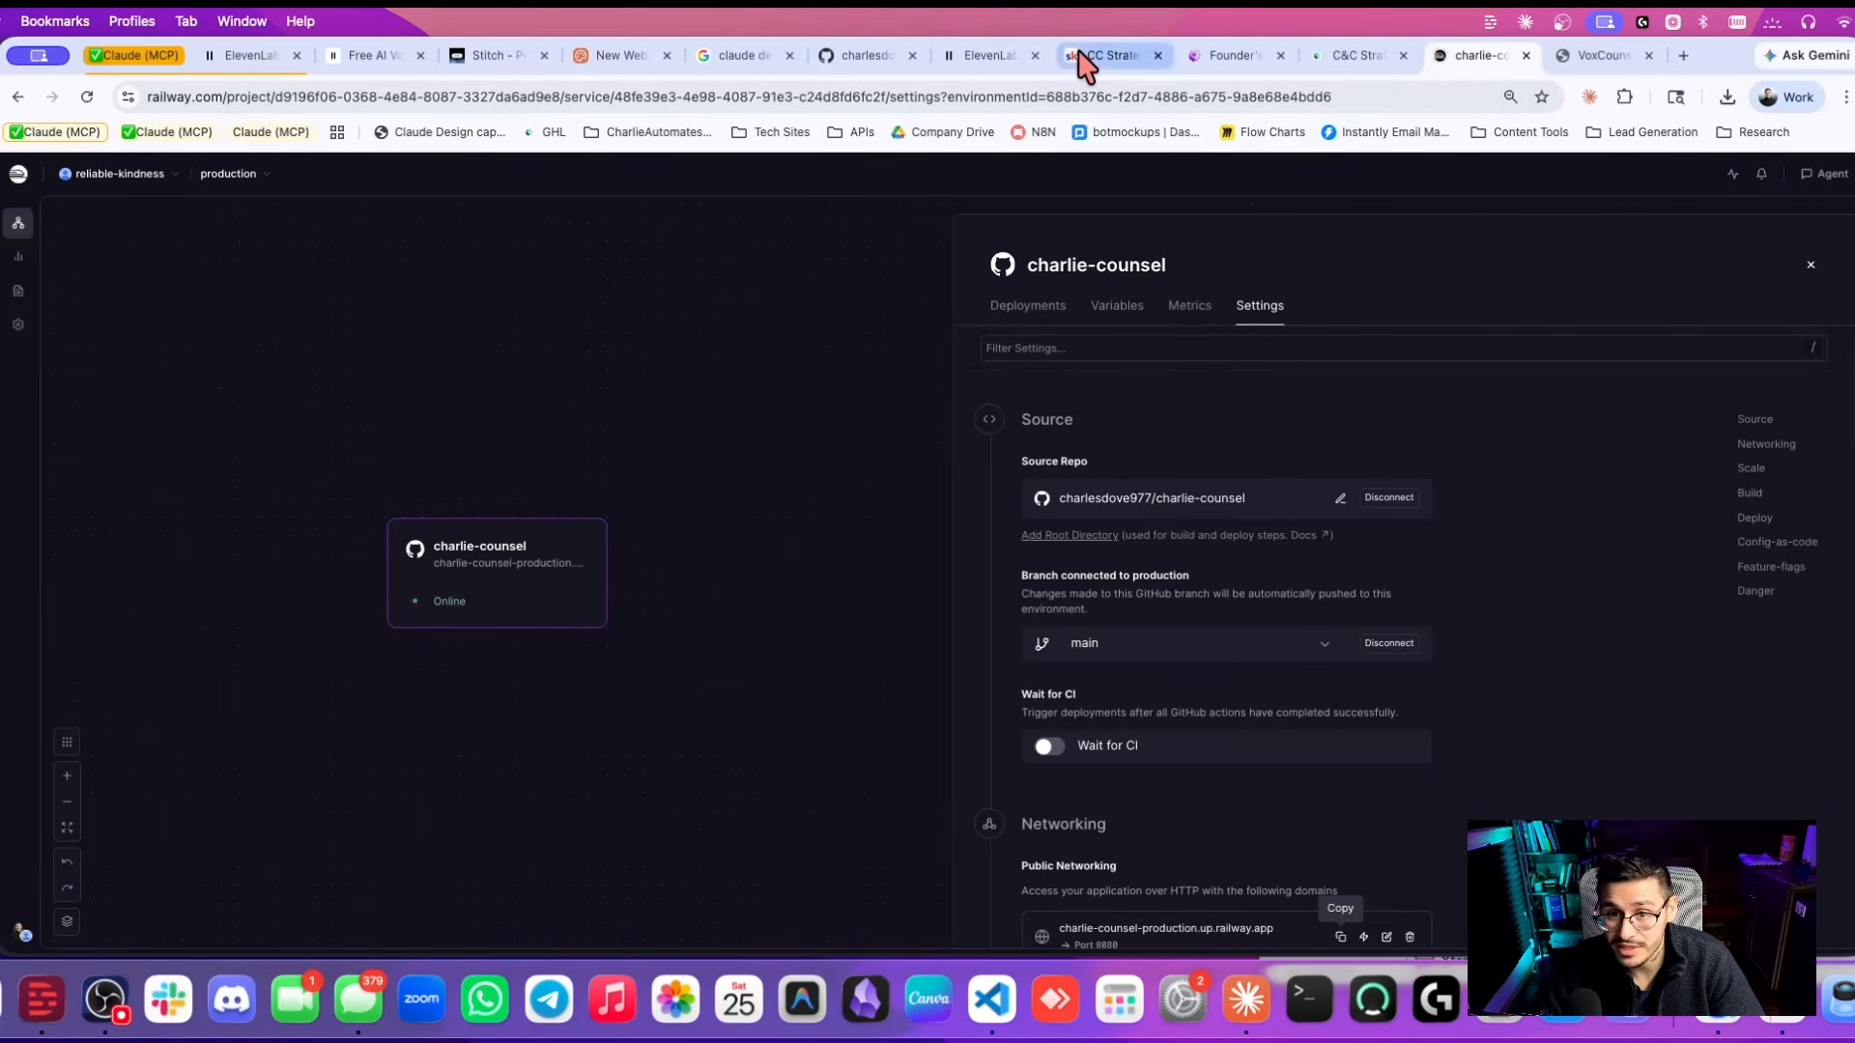
pyautogui.click(863, 55)
pyautogui.click(1481, 54)
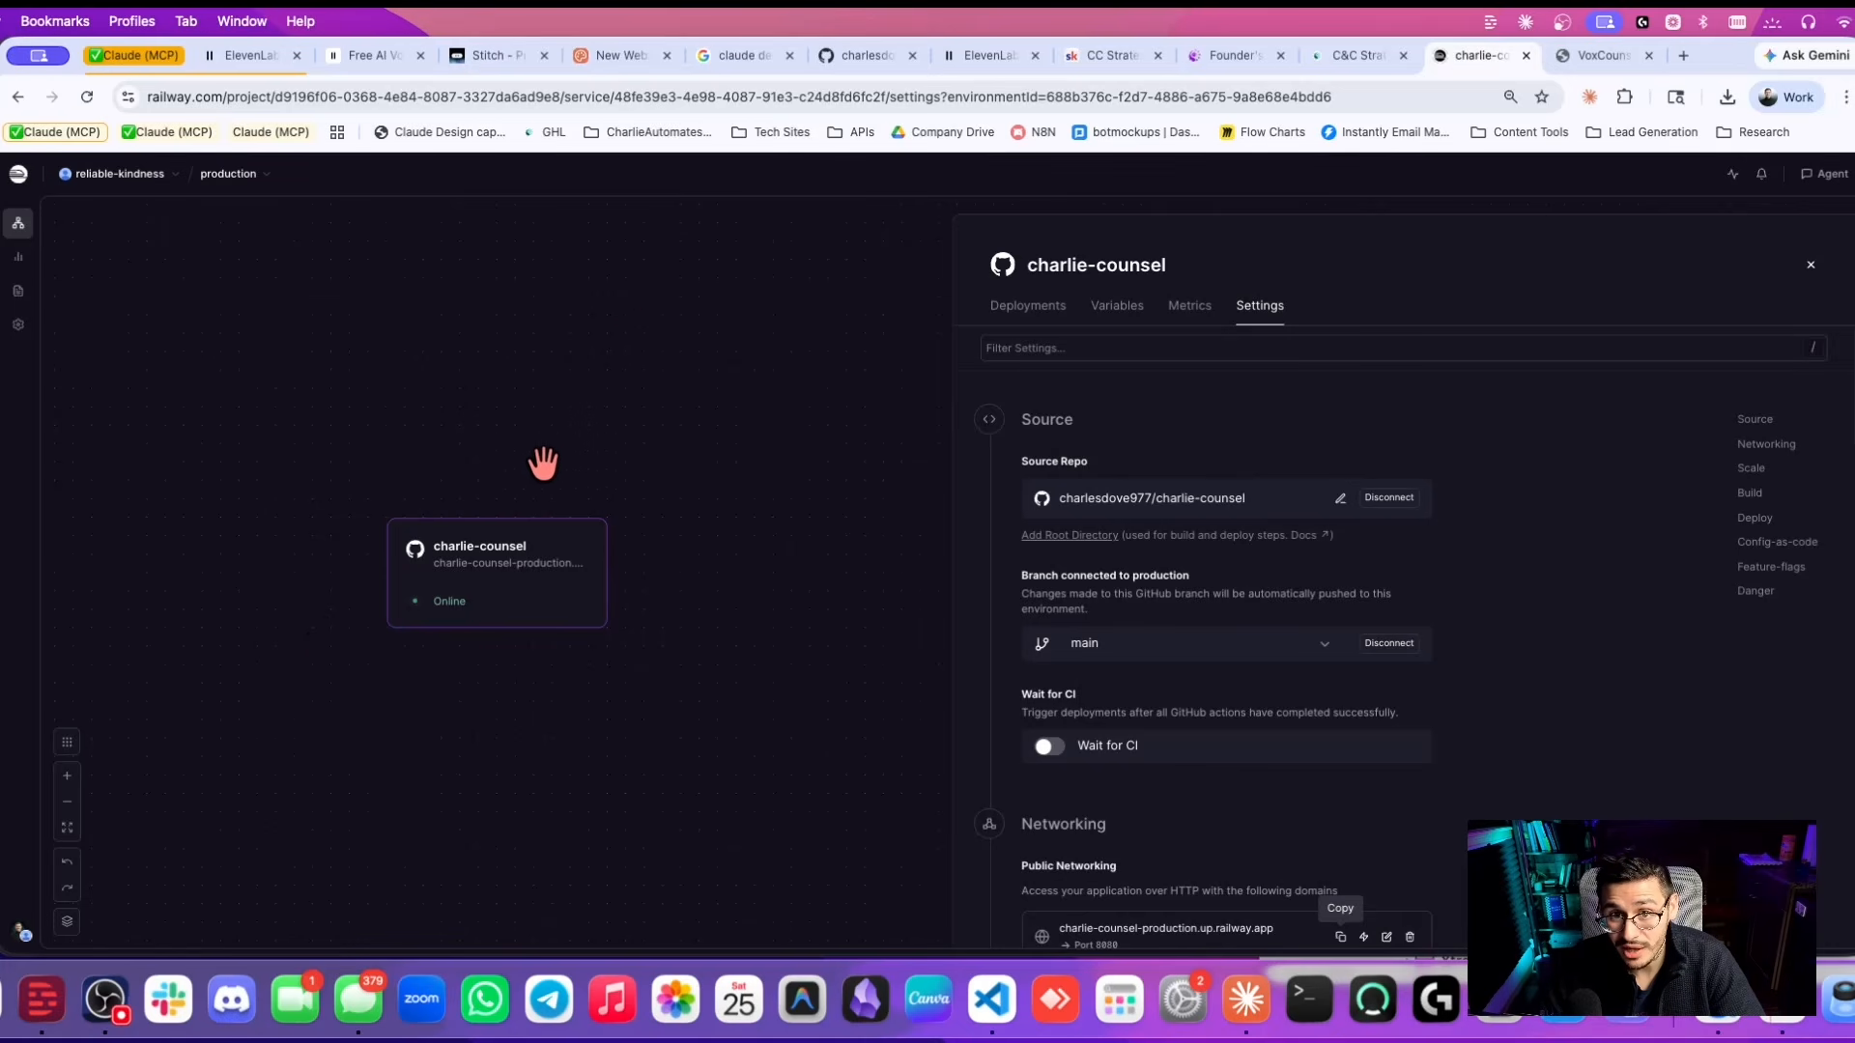
pyautogui.click(1597, 55)
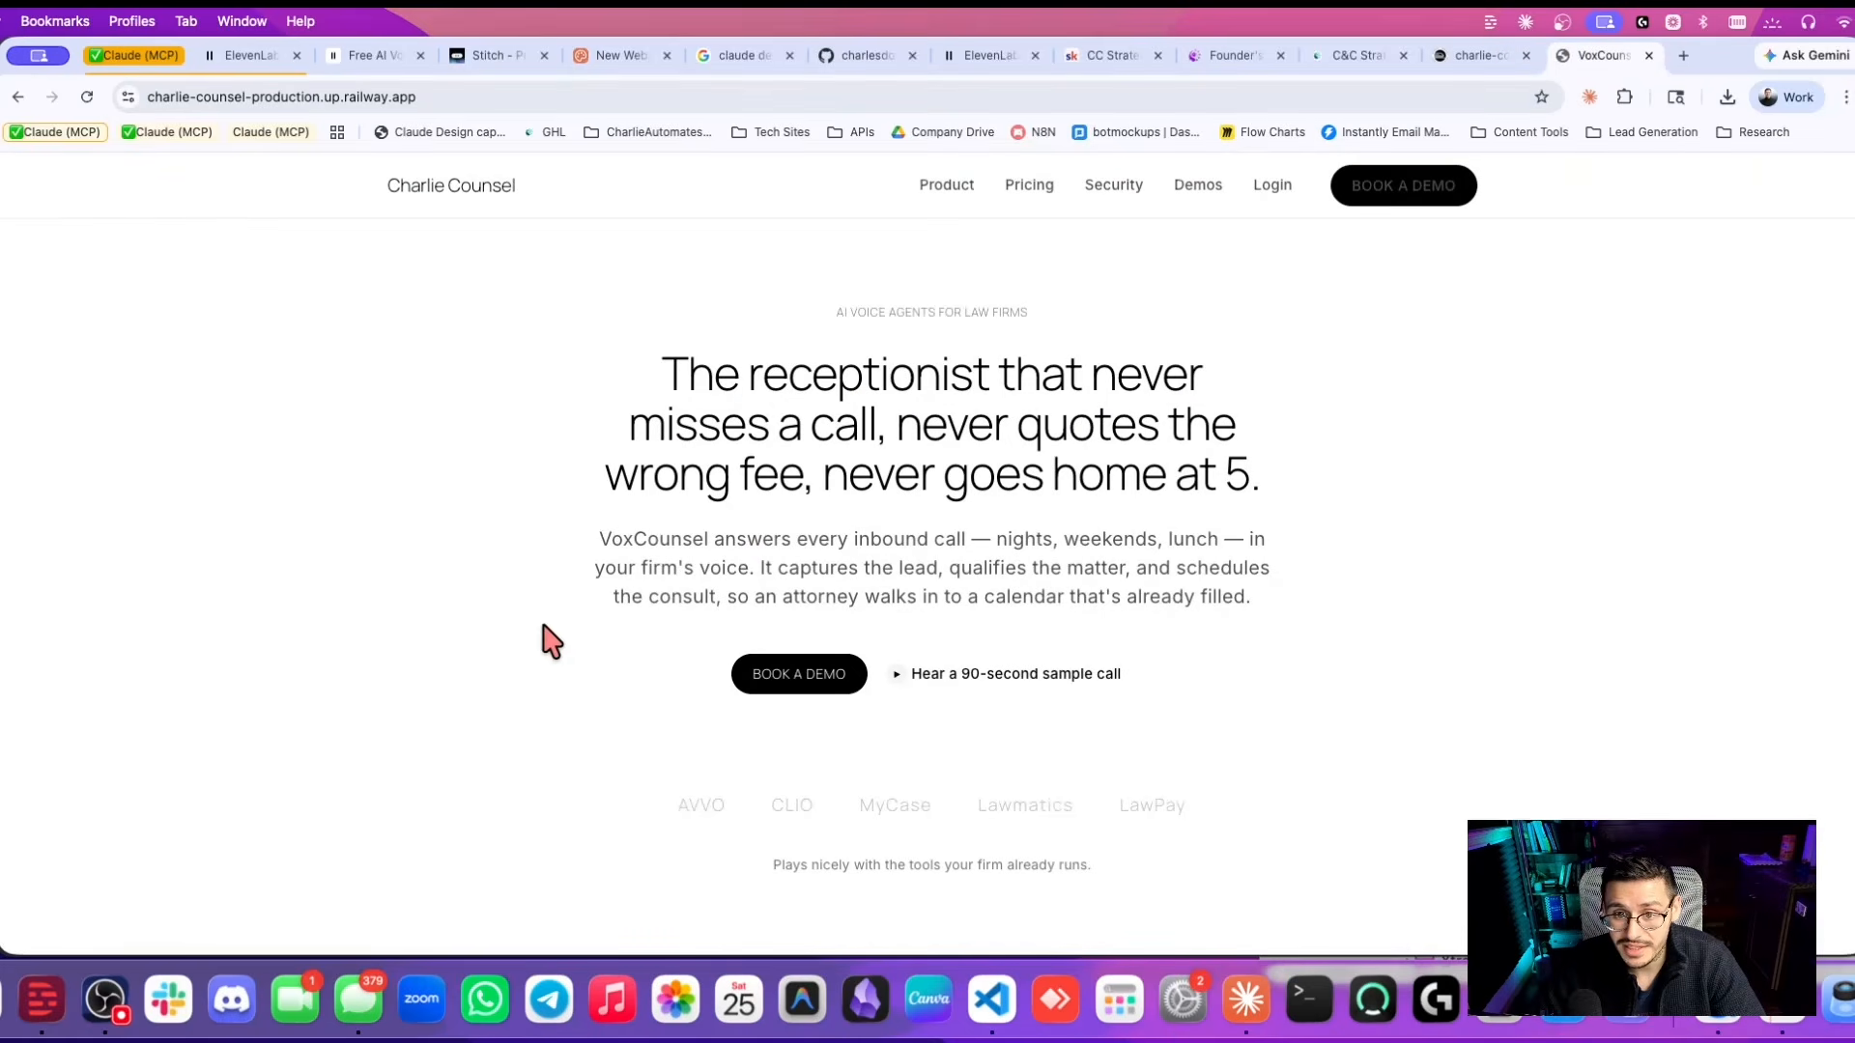